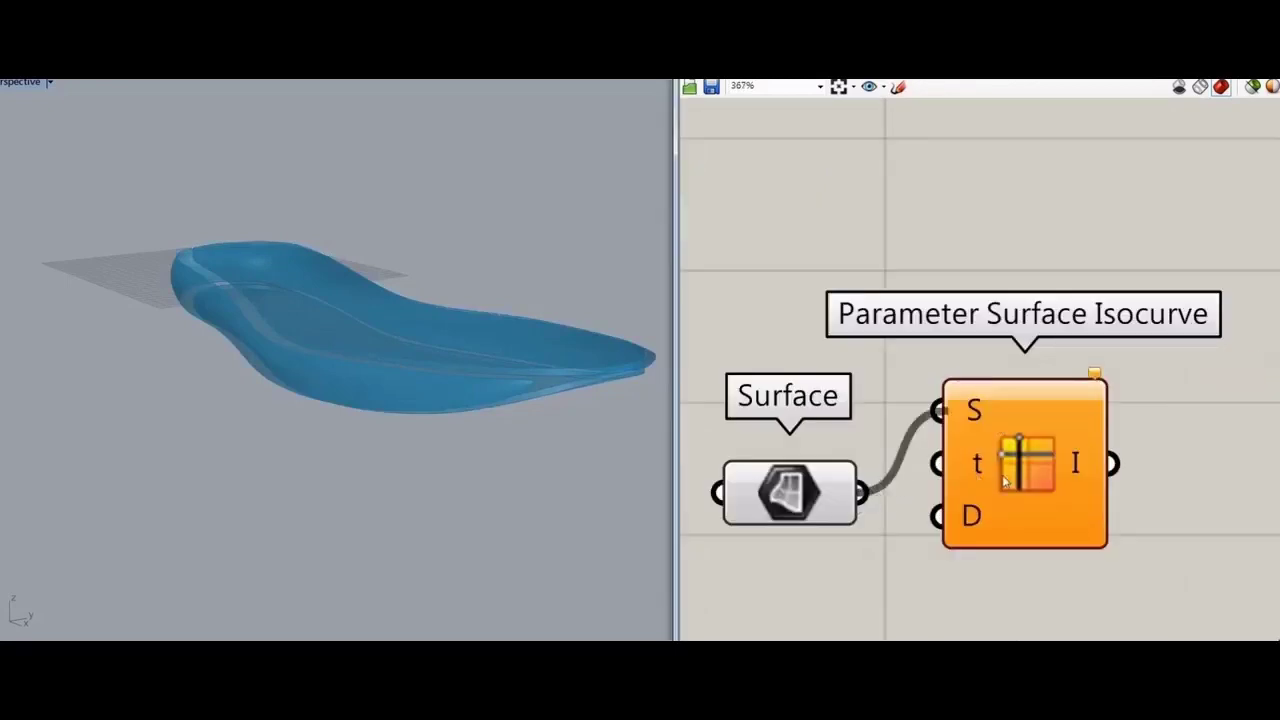
- Hide the preview of the two stacked Brep parameters in the purple group
left_click_drag(1000, 475, 1005, 557)
right_click_drag(440, 400, 500, 409)
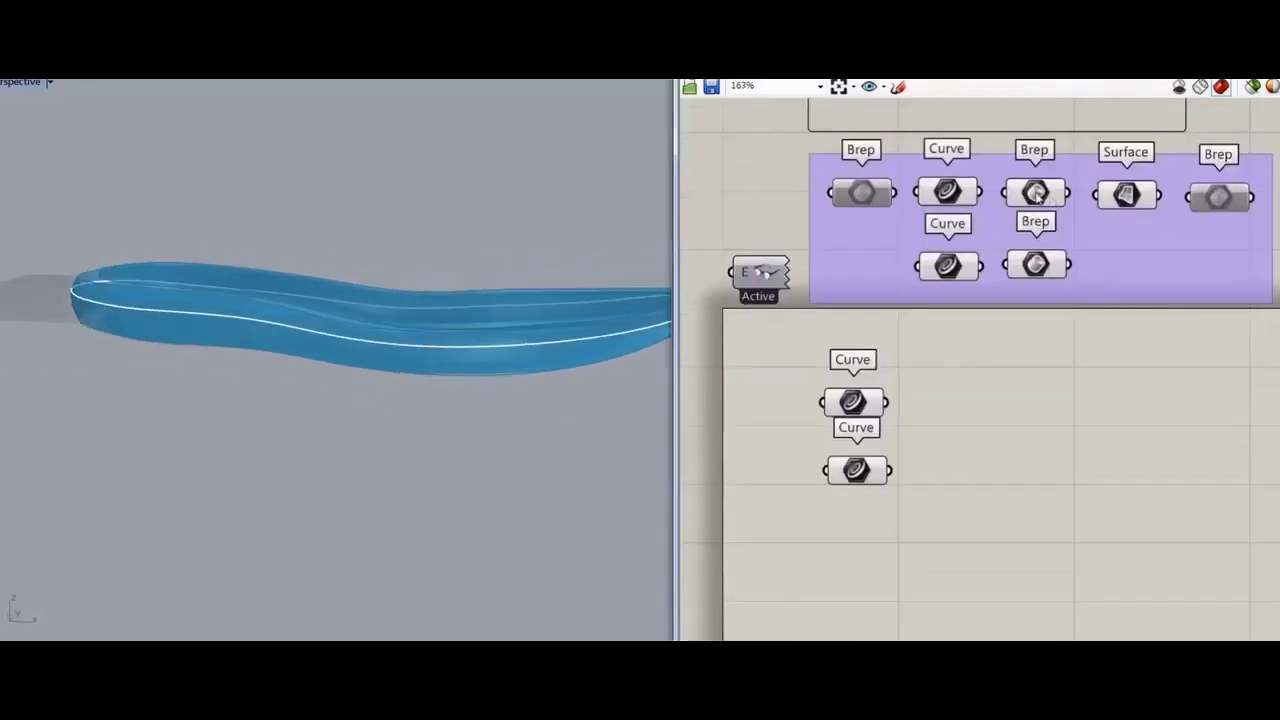
left_click(1035, 193)
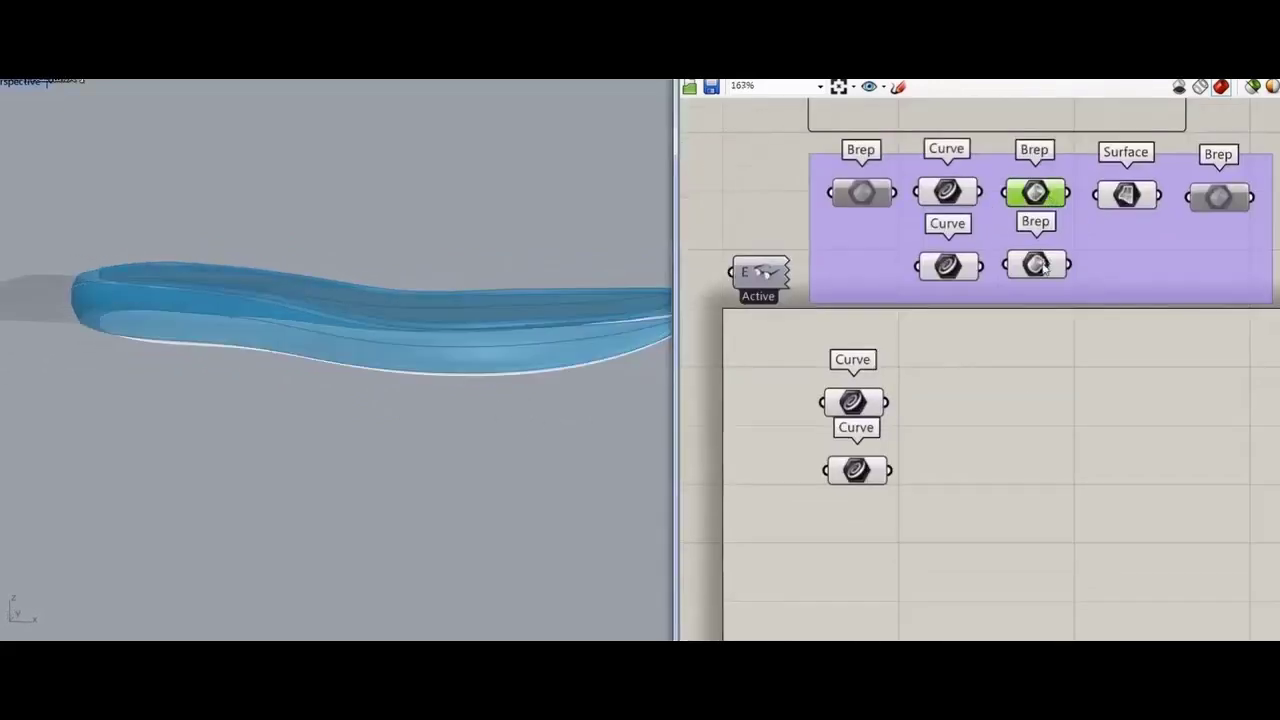
left_click(1042, 265, "shift")
right_click(1086, 357)
left_click(1100, 409)
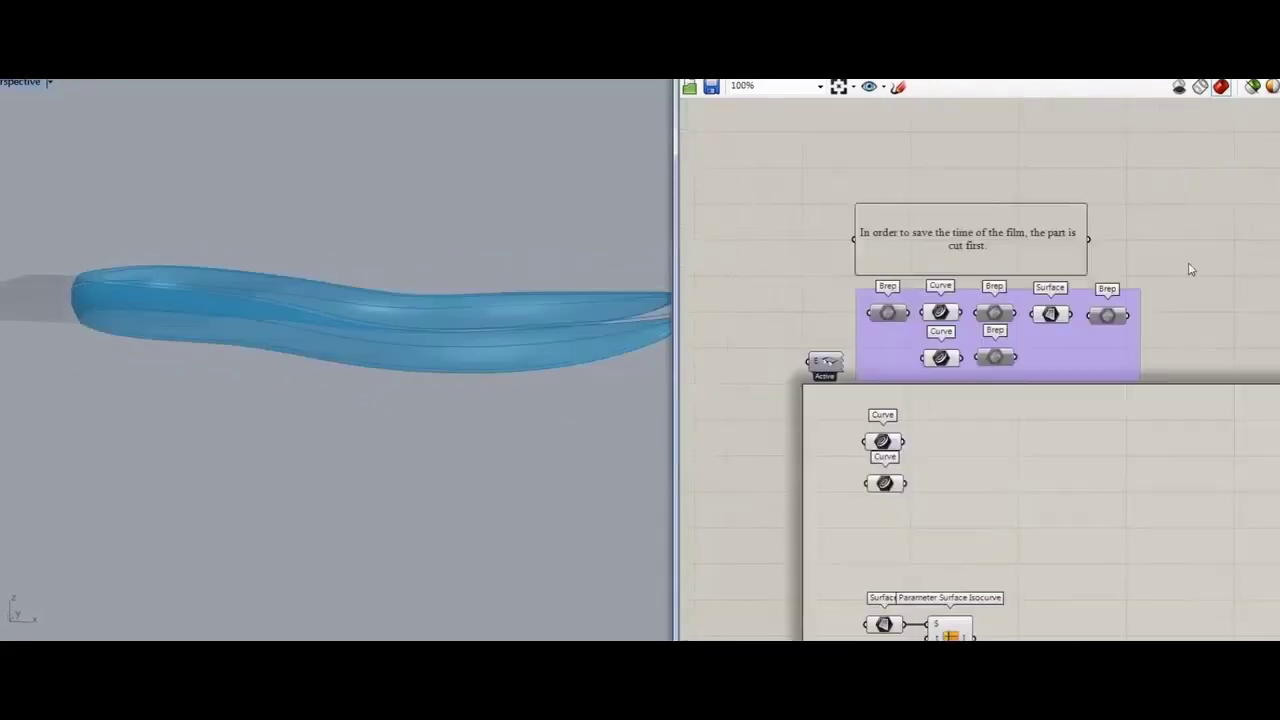
- Select the Parameter Surface Isocurve component and switch the Front viewport to the same shaded display as the Perspective view
left_click_drag(1188, 262, 717, 237)
left_click(1046, 366)
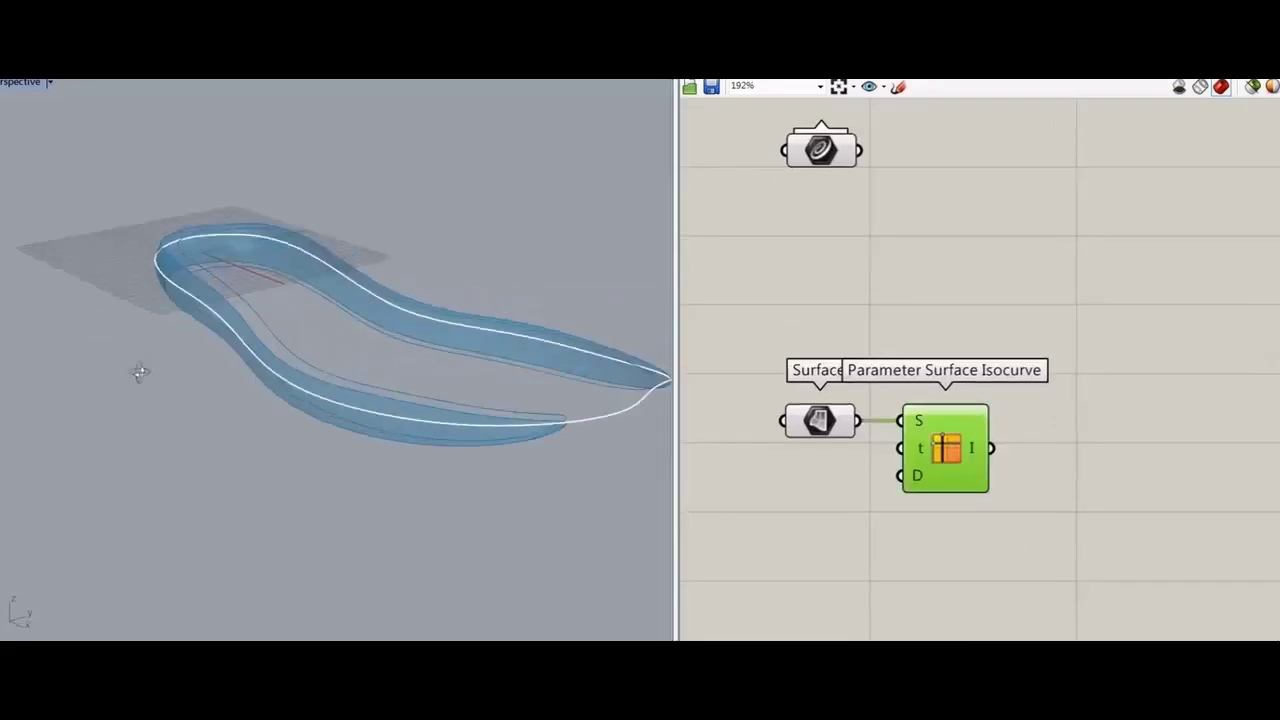
right_click_drag(140, 372, 208, 360)
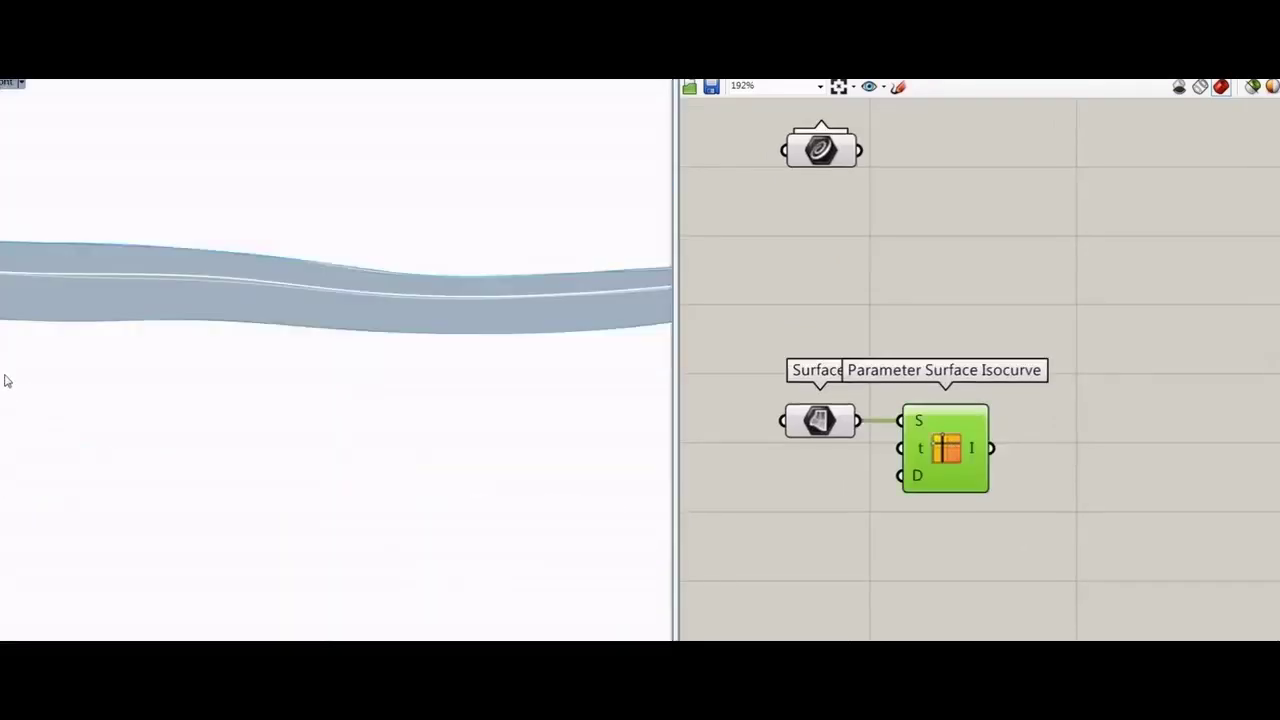
left_click(19, 83)
left_click(12, 168)
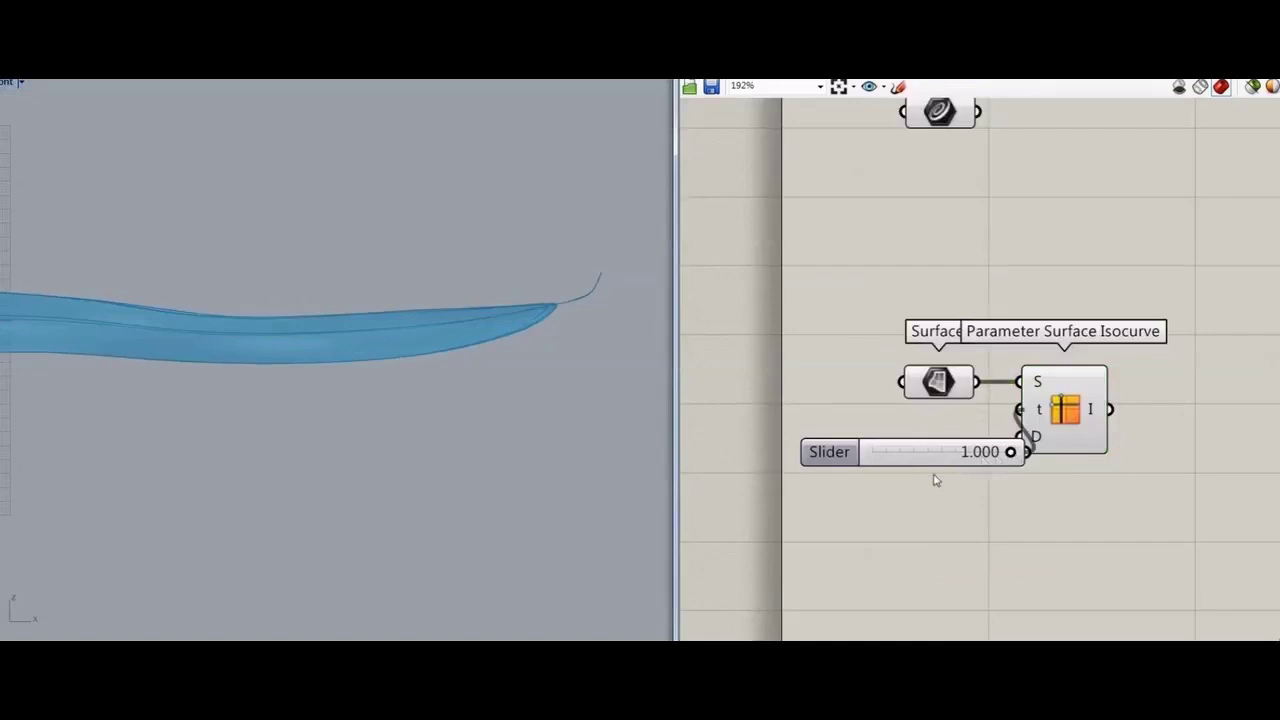
- Place the Parameter slider beside the isocurve component's t input and set it to 0.609
left_click_drag(925, 454, 847, 414)
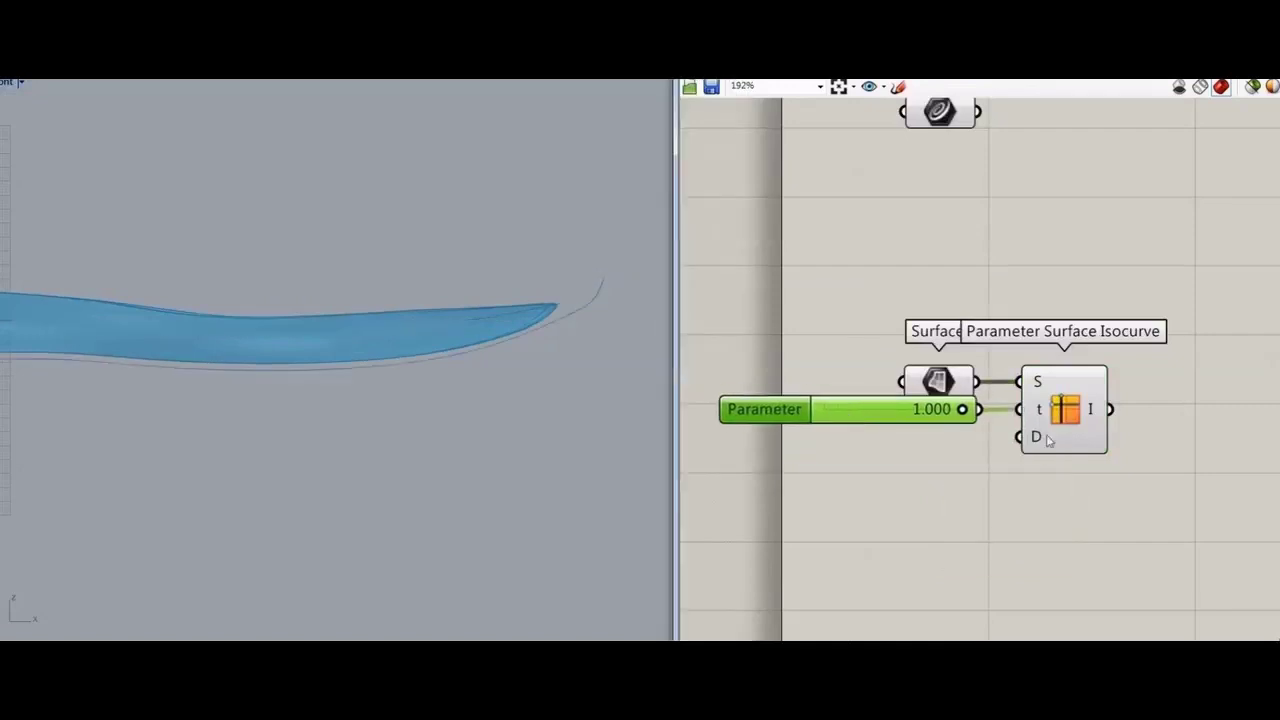
left_click(1048, 440)
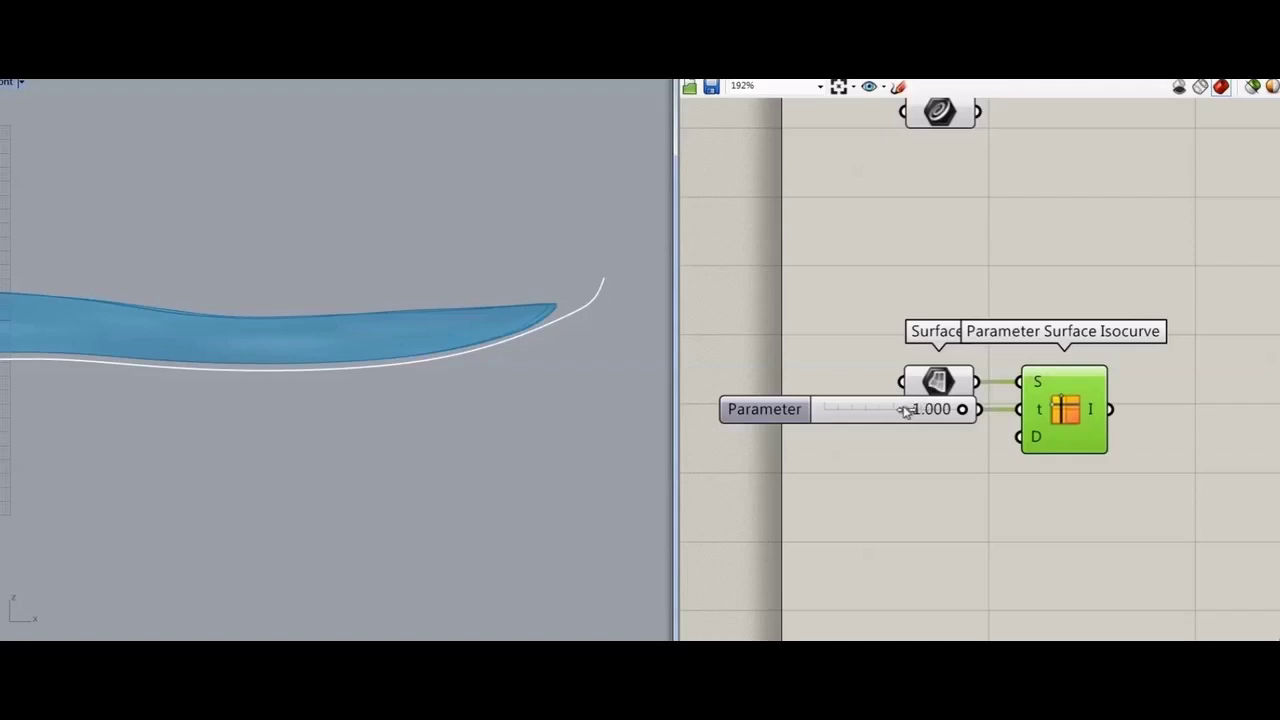
left_click_drag(897, 414, 906, 413)
left_click_drag(906, 413, 903, 413)
right_click_drag(318, 491, 569, 487)
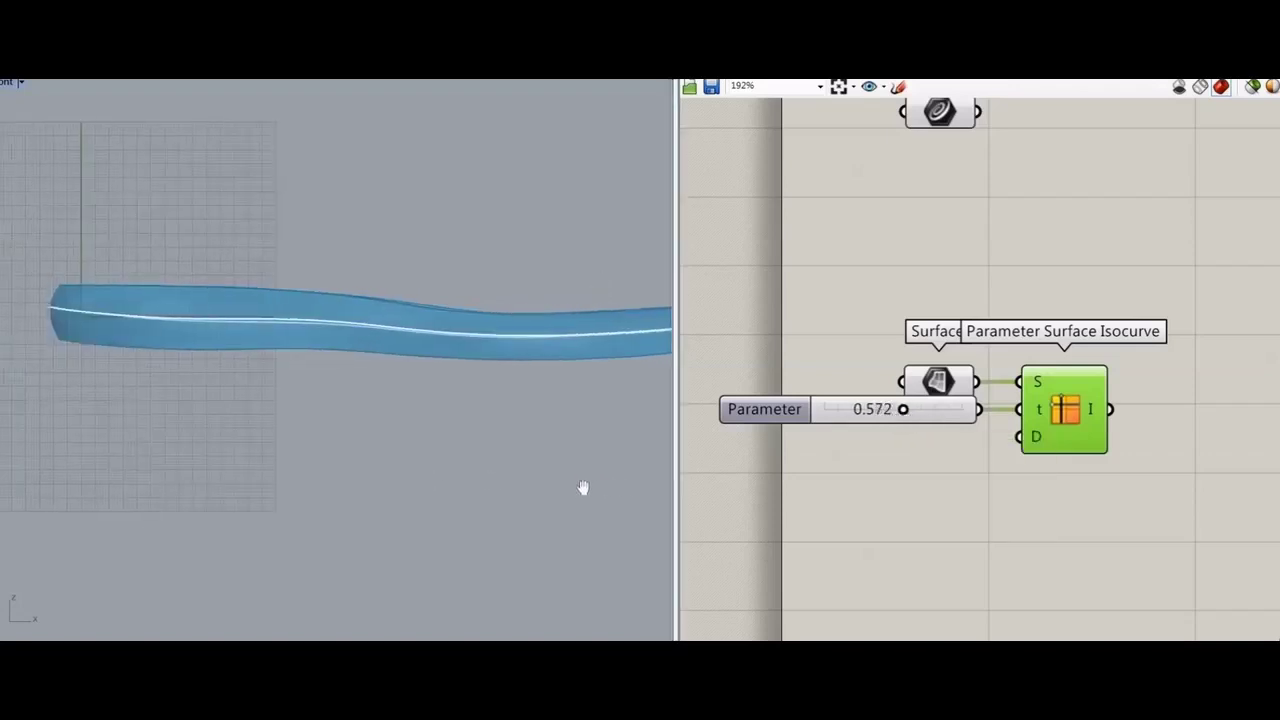
left_click_drag(905, 413, 910, 413)
left_click(997, 506)
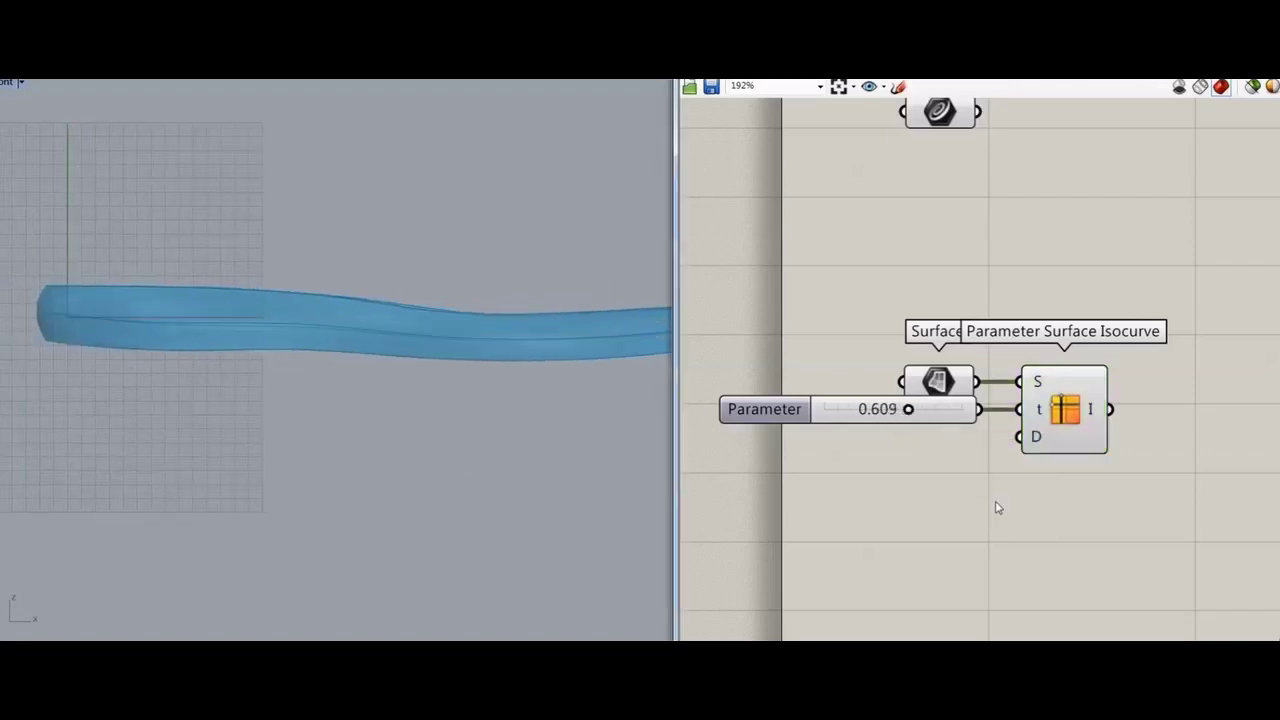
- Arrange the two loose Curve parameters one under the other above the isocurve component
scroll(1000, 506, "down", 3)
right_click_drag(1107, 417, 940, 430)
left_click_drag(794, 278, 795, 229)
left_click_drag(795, 229, 943, 266)
left_click(957, 367)
left_click_drag(931, 327, 939, 333)
- Draw a rectangular plane surface in the Right view that encloses the whole sole profile
double_click(6, 88)
double_click(361, 84)
scroll(297, 383, "down", 4)
right_click_drag(370, 168, 274, 393)
double_click(22, 87)
double_click(366, 371)
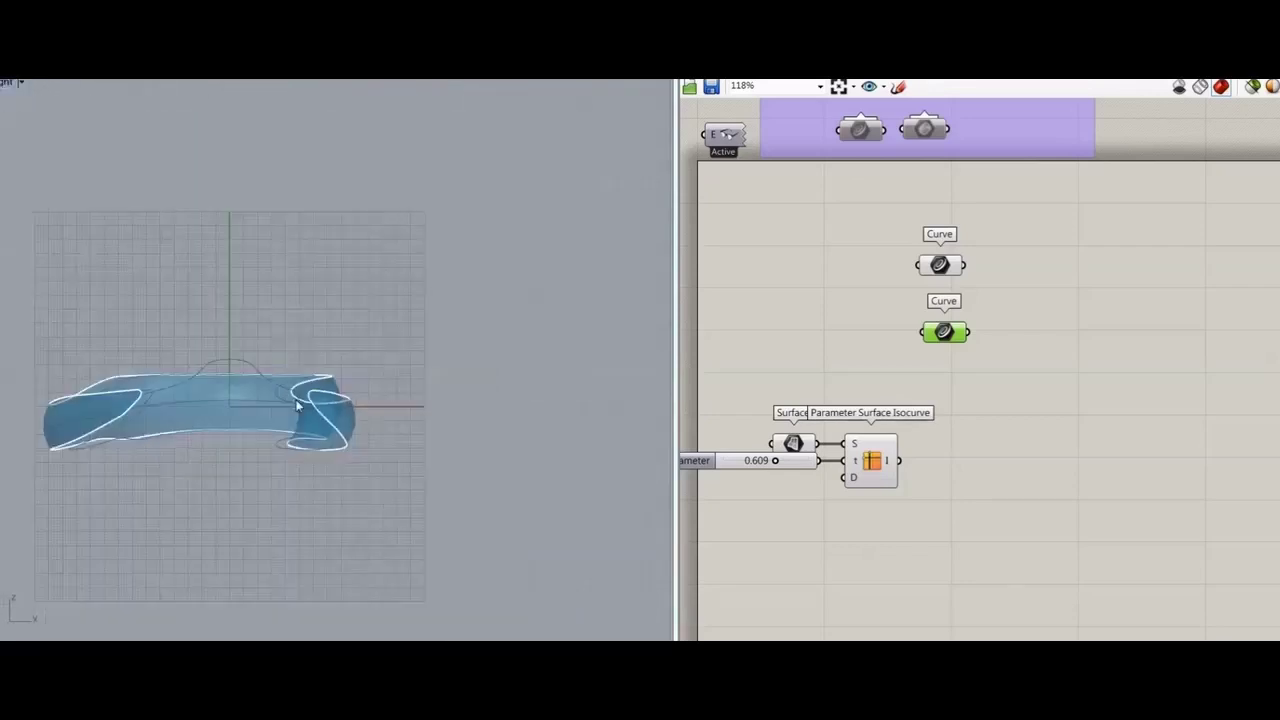
left_click_drag(153, 208, 517, 431)
- Move the plane surface in the Top view along the sole to just before its toe end
double_click(7, 84)
double_click(7, 84)
scroll(253, 264, "down", 10)
right_click_drag(153, 251, 284, 260)
scroll(284, 260, "up", 5)
left_click(269, 256)
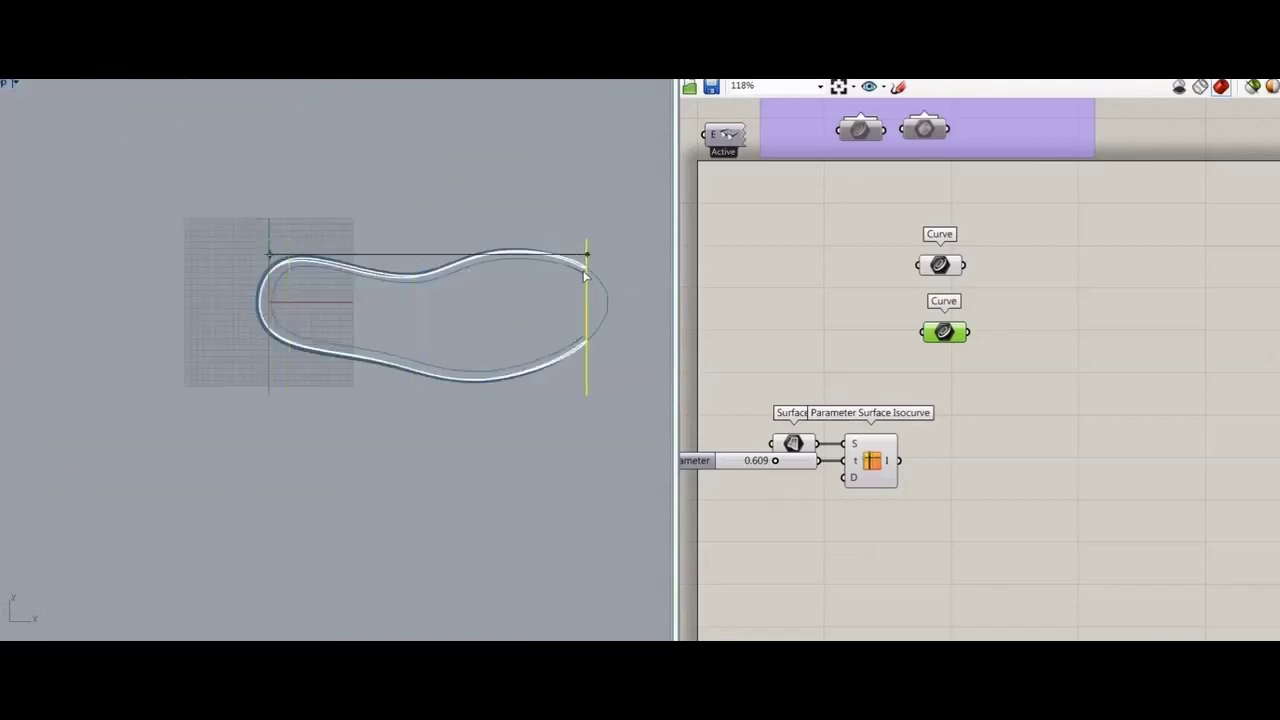
- Shift the plane surface slightly toward the heel in the Front view so it cuts the sole just behind the tip
double_click(7, 84)
double_click(7, 368)
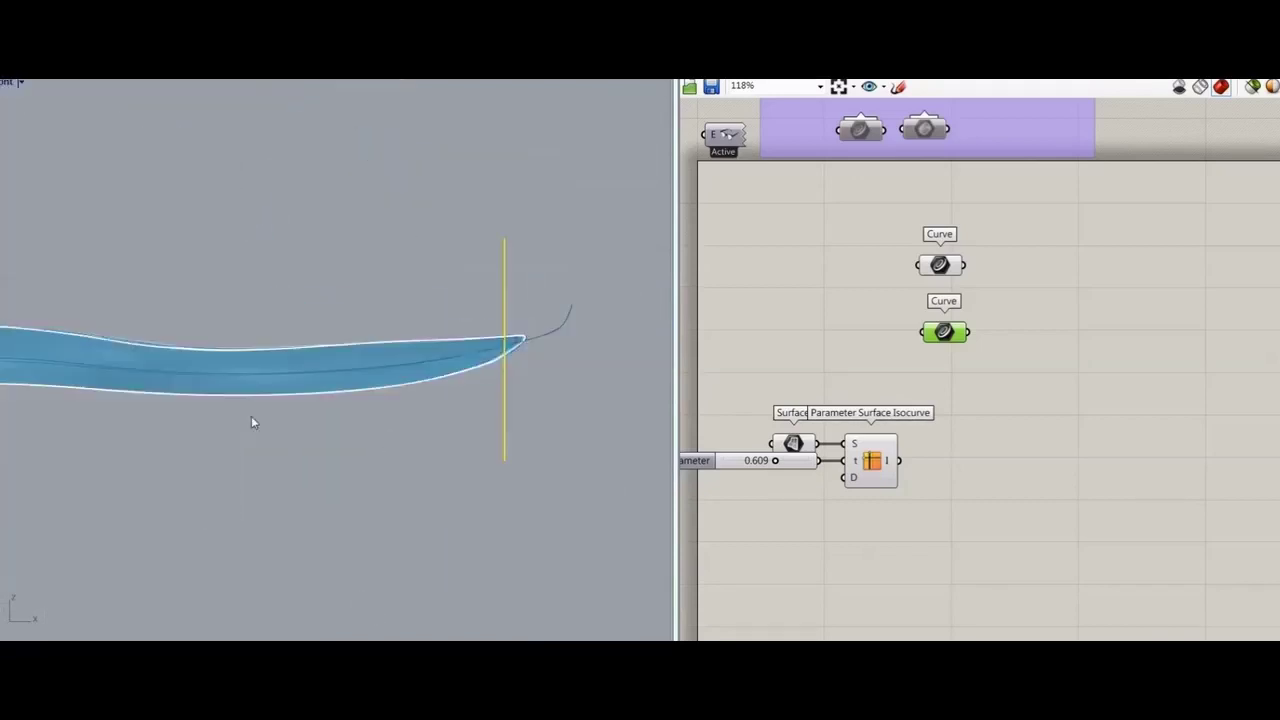
scroll(424, 346, "up", 3)
left_click_drag(385, 332, 375, 342)
key("Escape")
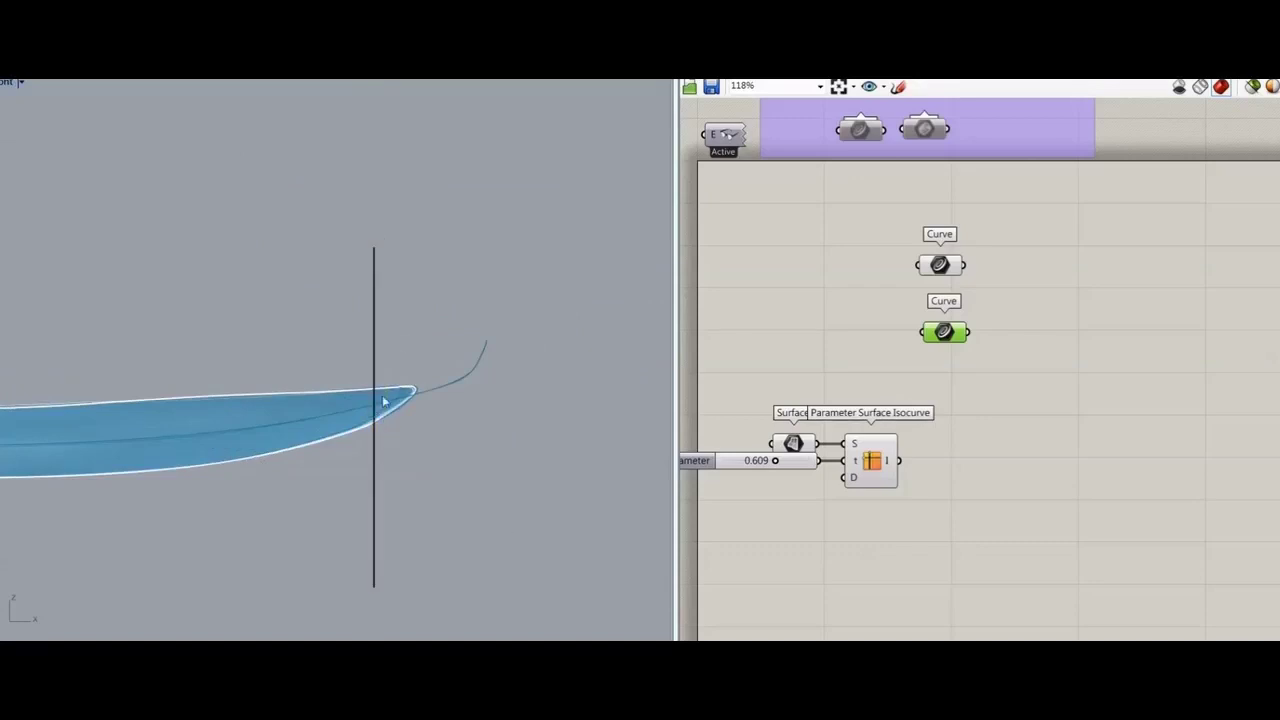
scroll(404, 436, "up", 4)
- Return to the Perspective view and add a Surface parameter to the canvas
double_click(7, 84)
double_click(367, 85)
right_click_drag(285, 498, 382, 473)
double_click(1037, 440)
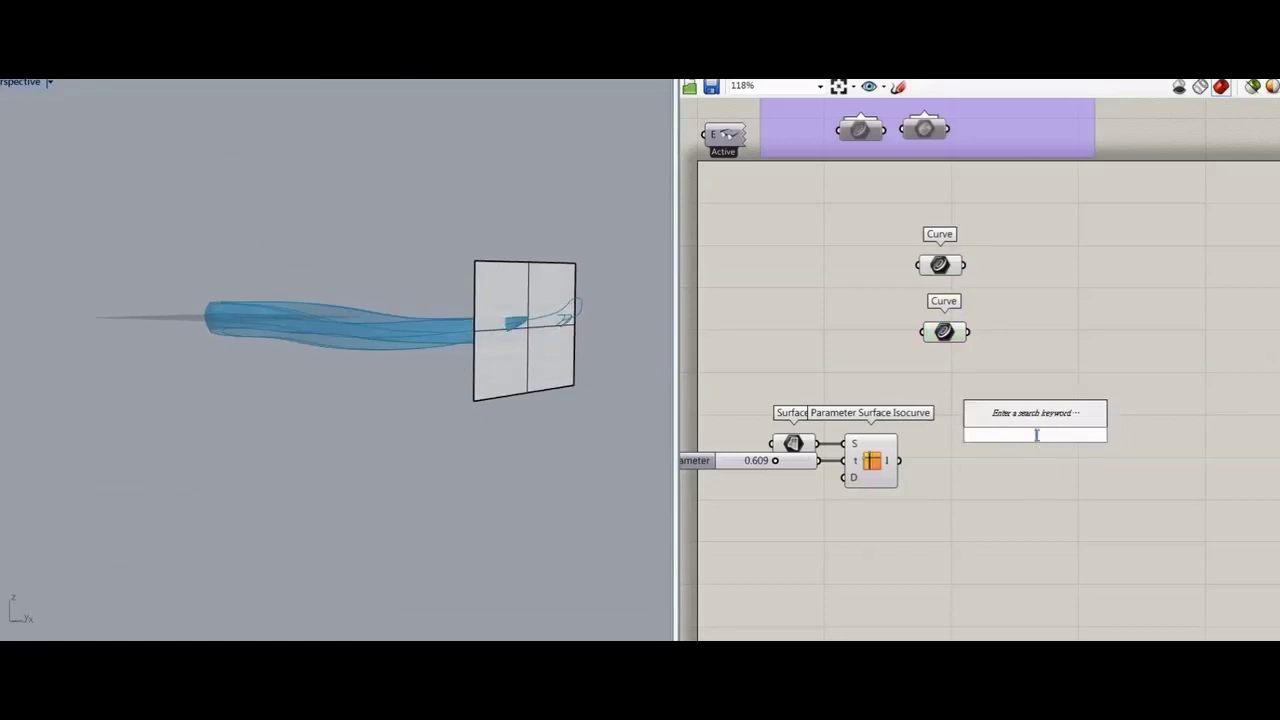
type("surf")
left_click(1001, 418)
- Reference the cutting plane in the new Surface parameter and place it beside the two Curve parameters
right_click(1029, 435)
left_click(1109, 588)
scroll(1108, 438, "up", 2)
left_click_drag(1024, 433, 1131, 246)
right_click_drag(1032, 277, 892, 375)
right_click(985, 347)
left_click(1023, 590)
left_click_drag(989, 343, 966, 363)
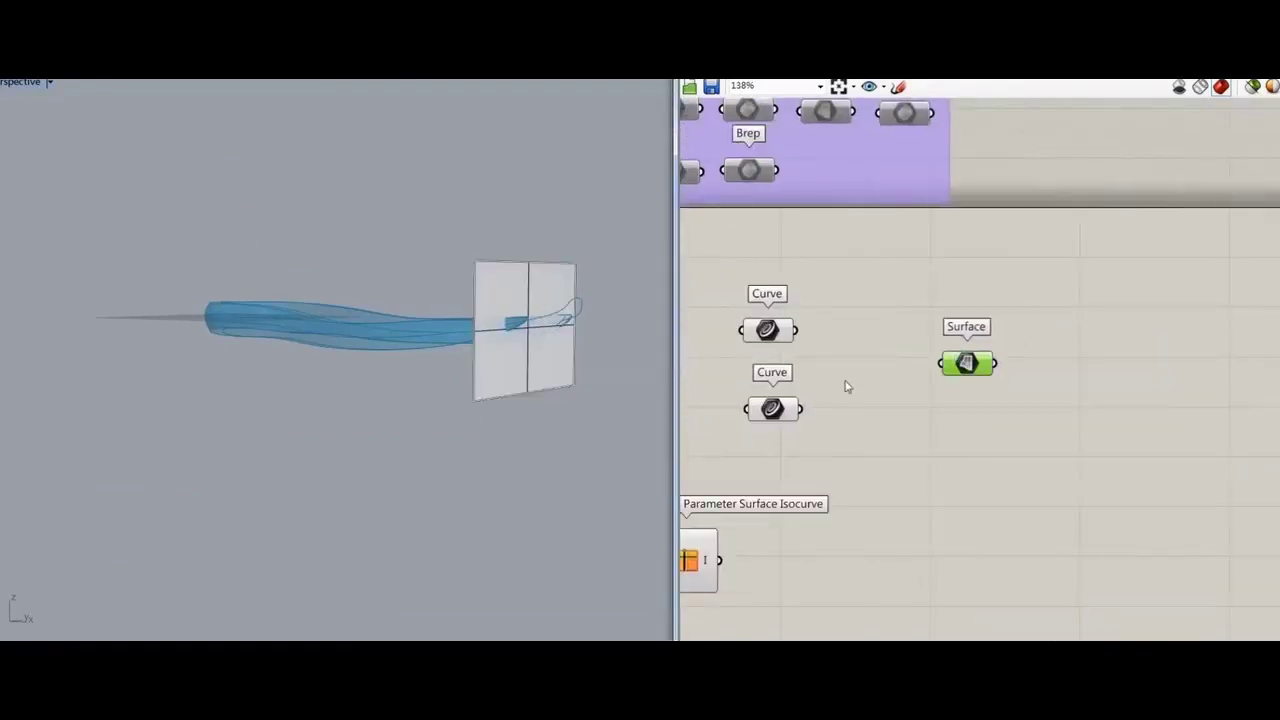
- Add a Brep | Curve intersection component with the cutting plane Surface in B and the first Curve in C
right_click_drag(530, 490, 631, 503)
scroll(562, 367, "up", 6)
mouse_move(560, 370)
right_mouse_down()
mouse_move(552, 389)
mouse_move(557, 377)
right_mouse_up()
left_click(951, 280)
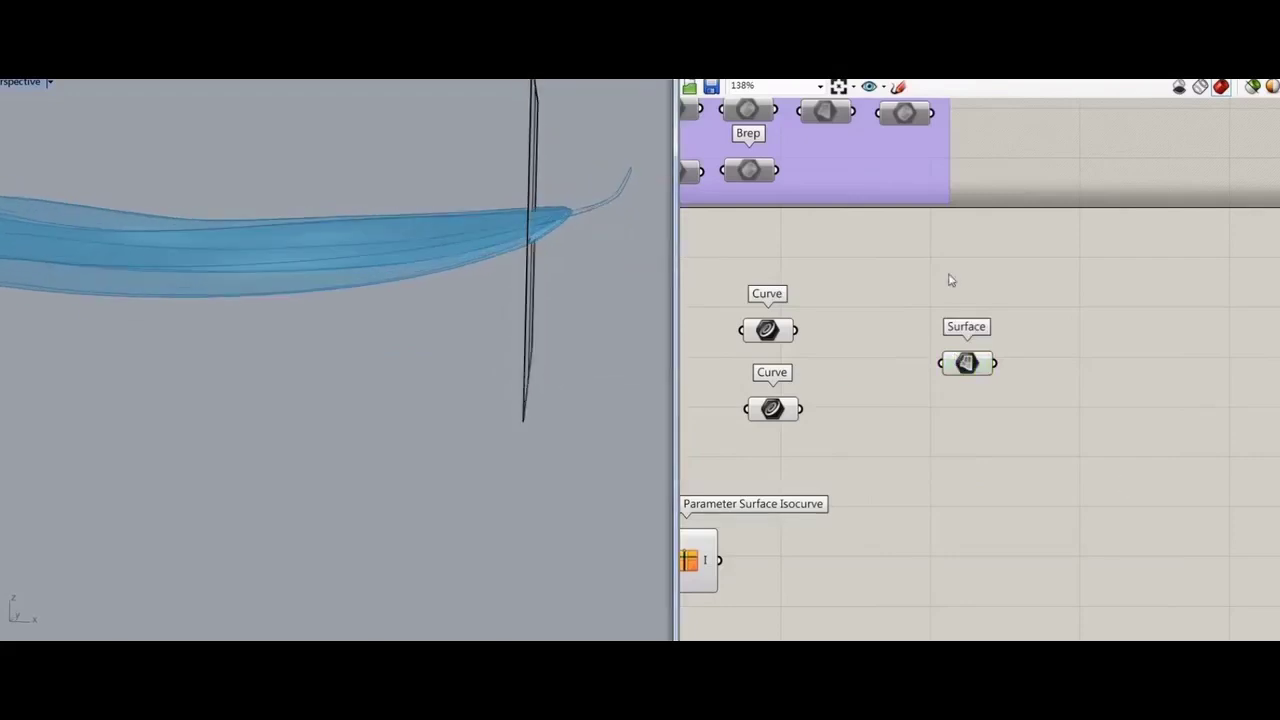
left_click(836, 70)
left_click(835, 172)
left_click(1074, 378)
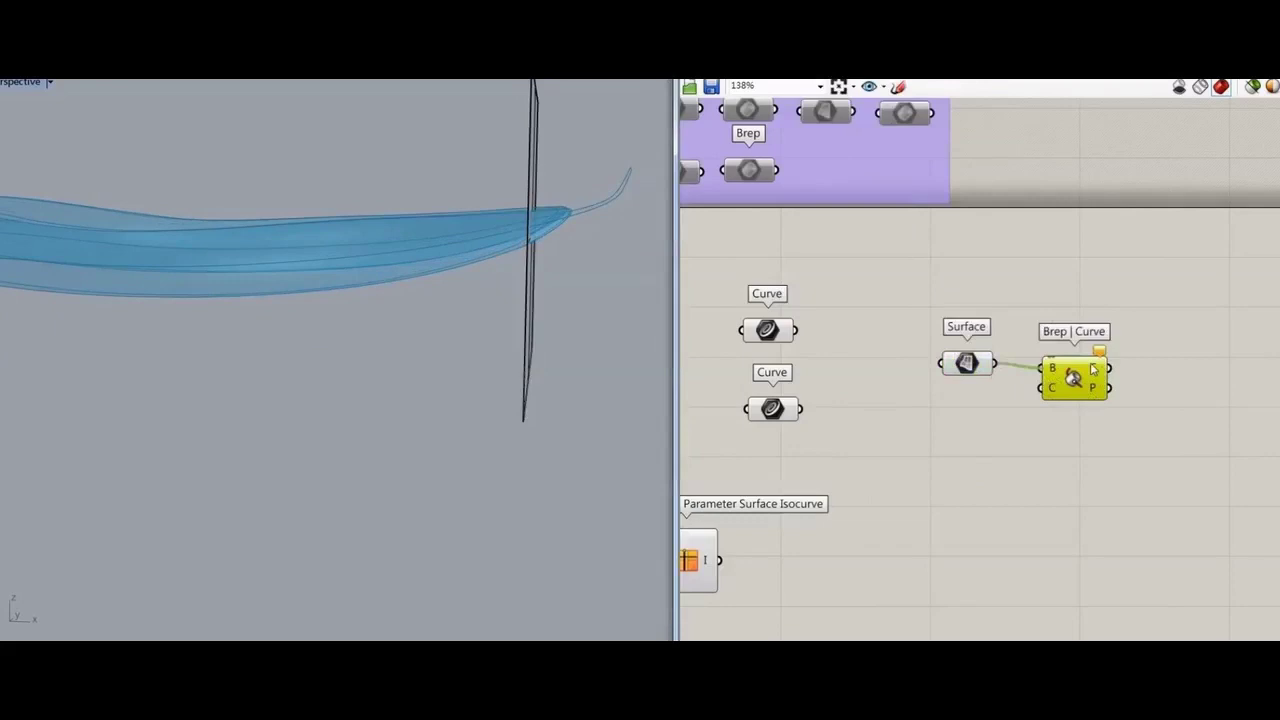
left_click_drag(1090, 375, 1066, 370)
left_click_drag(767, 330, 1015, 390)
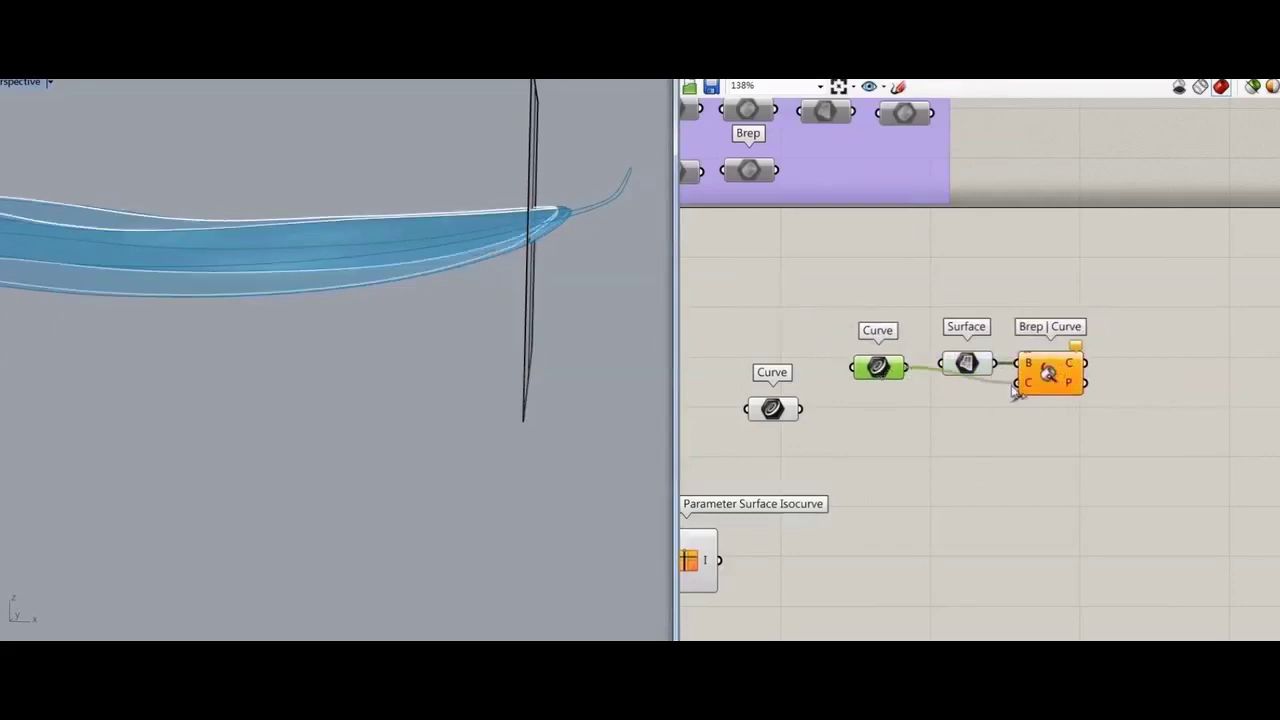
mouse_move(880, 367)
left_mouse_down()
mouse_move(876, 341)
mouse_move(887, 383)
left_mouse_up()
- Duplicate the Surface and Brep | Curve pair below the original and connect the second Curve to the copy's C input
left_click_drag(775, 409, 1104, 303)
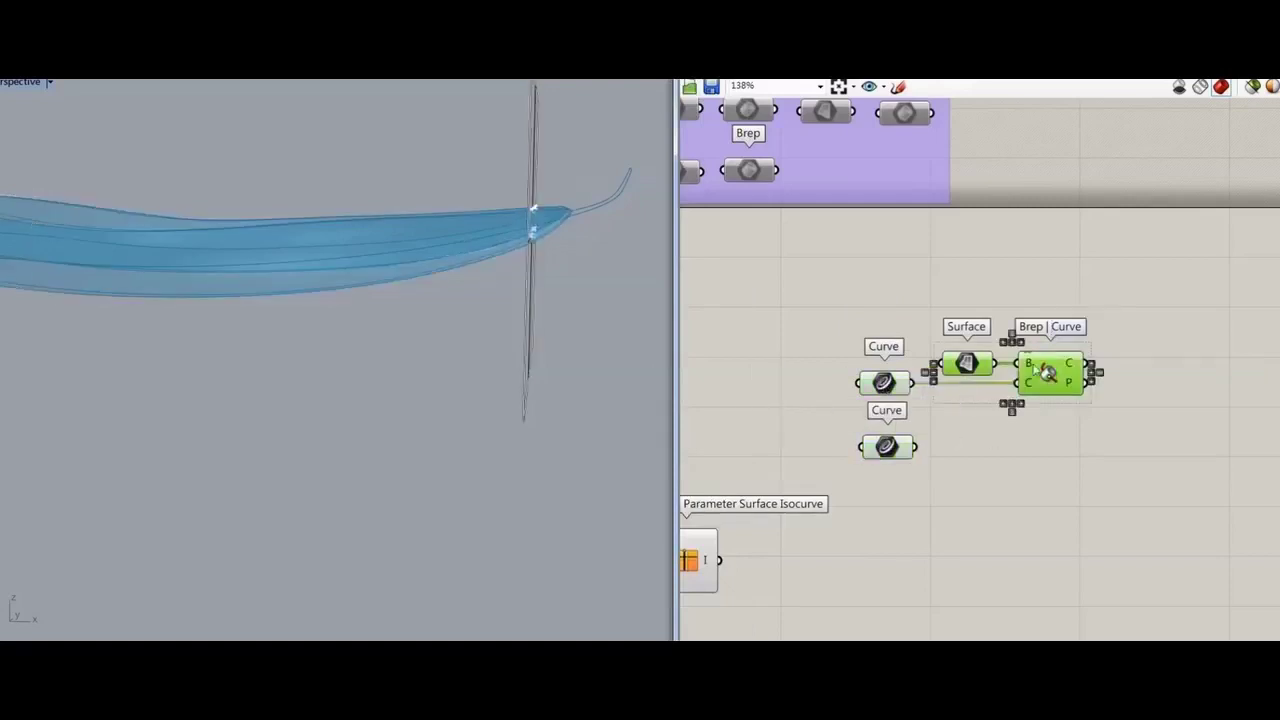
left_click(722, 3)
left_click(745, 62)
left_click(722, 3)
left_click(749, 82)
left_click_drag(1010, 388, 1010, 458)
left_click(935, 478)
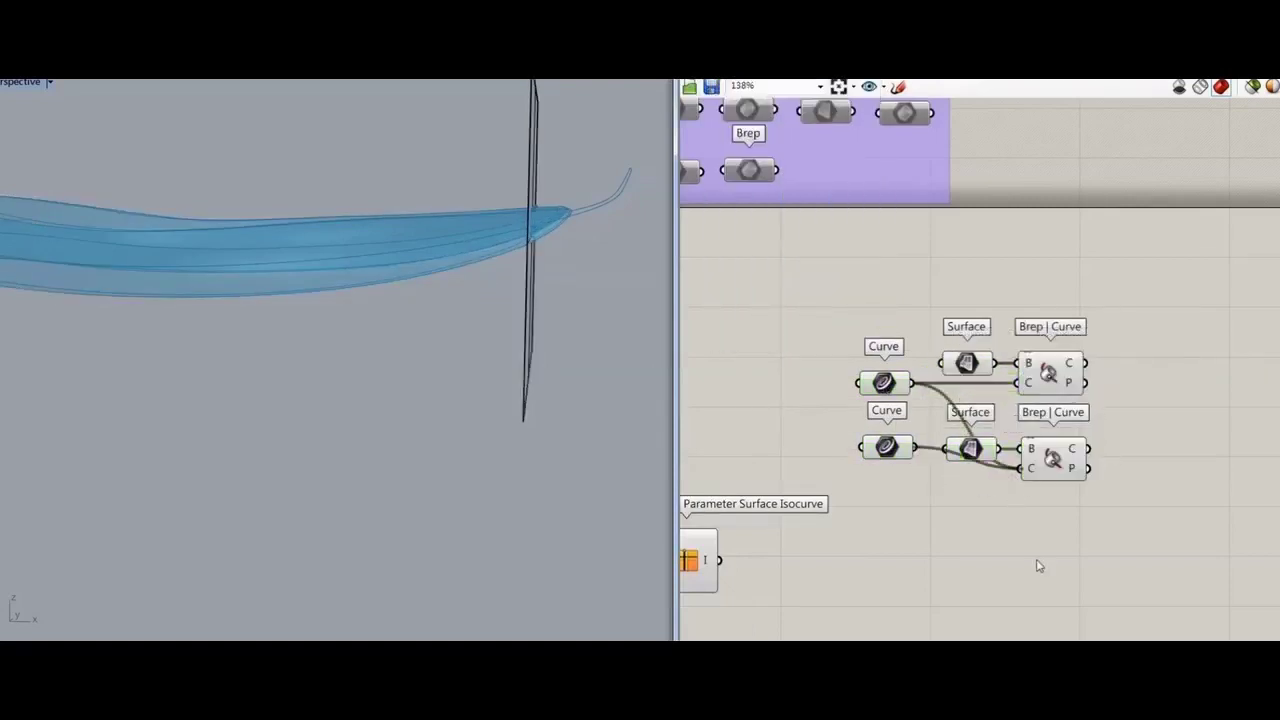
- Duplicate the Surface and Brep | Curve pair a second time and connect the isocurve output to its C input
right_click_drag(1067, 573, 1146, 467)
right_click_drag(1006, 438, 1088, 377)
left_click(763, 370)
left_click_drag(1248, 332, 1149, 291)
key("ctrl+c")
key("ctrl+v")
left_click_drag(1218, 310, 1209, 378)
left_click_drag(908, 447, 760, 370)
left_click(1077, 434)
left_click_drag(845, 412, 1186, 388)
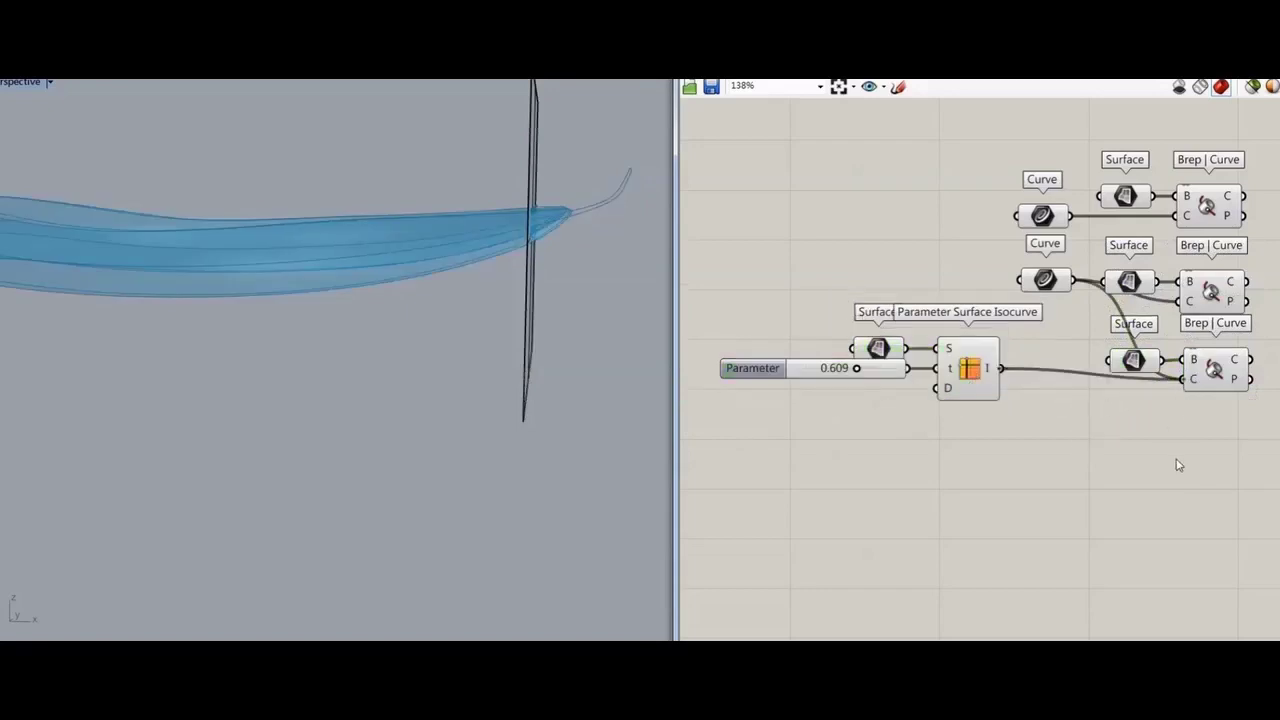
- Add a Points Trim Curve component fed with the first Curve and its Brep | Curve intersection points
right_click_drag(1215, 461, 971, 478)
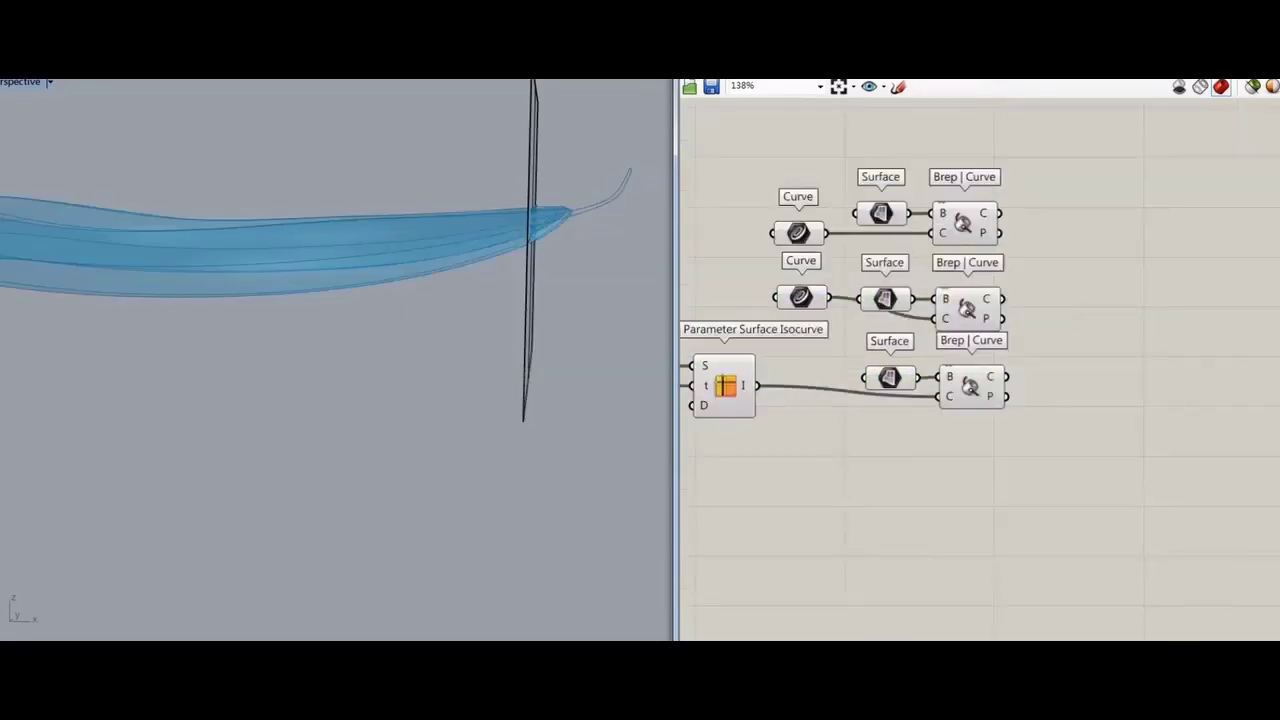
left_click(803, 68)
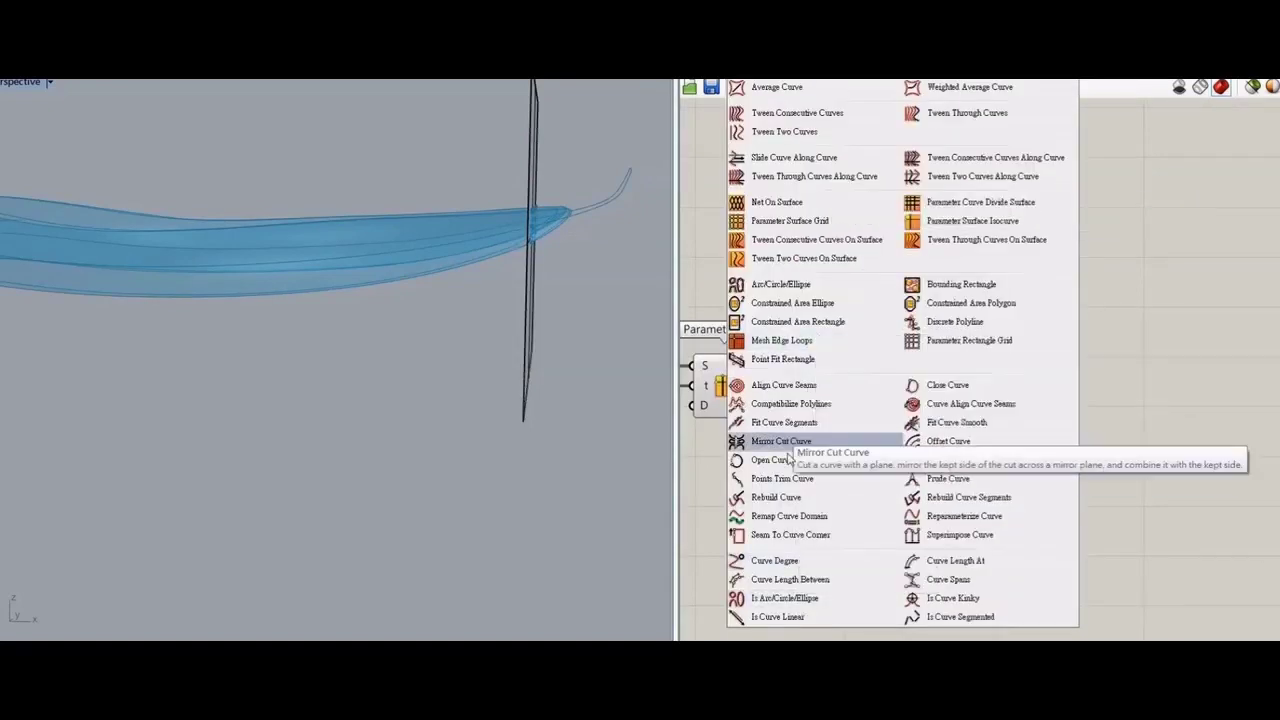
left_click(815, 488)
scroll(1163, 271, "up", 2)
left_click(1174, 248)
left_click_drag(1192, 240, 1143, 215)
left_click_drag(942, 214, 1160, 246)
left_click_drag(708, 215, 1118, 188)
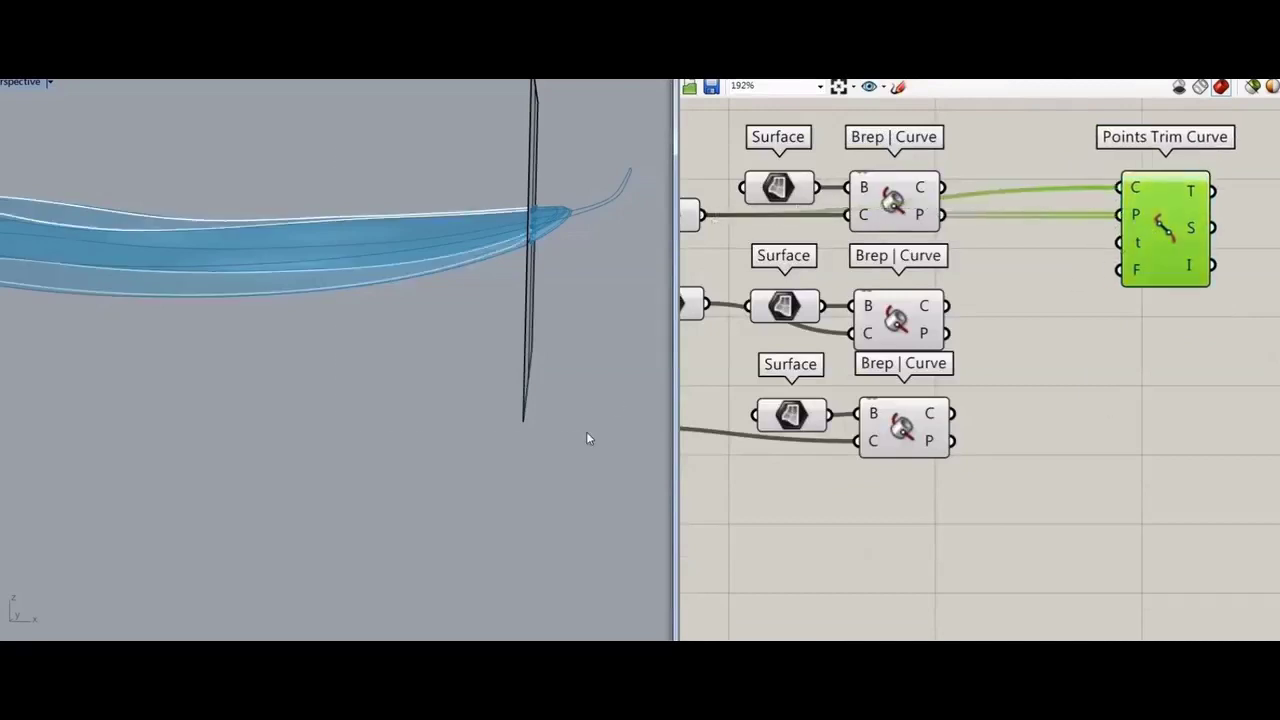
- Turn off the preview of all components feeding Points Trim Curve so only the trimmed curves are displayed
scroll(987, 366, "down", 2)
right_click_drag(987, 366, 1111, 380)
left_click_drag(1008, 186, 684, 552)
middle_click(850, 132)
left_click(880, 154)
left_click_drag(1111, 145, 964, 590)
right_click_drag(1211, 314, 960, 267)
left_click_drag(988, 234, 1020, 234)
right_click_drag(466, 356, 270, 405)
left_click(903, 320)
- Duplicate Points Trim Curve below the original and connect the second Curve and the second Brep | Curve's points to it
left_click(1020, 250)
key("ctrl+c")
key("ctrl+v")
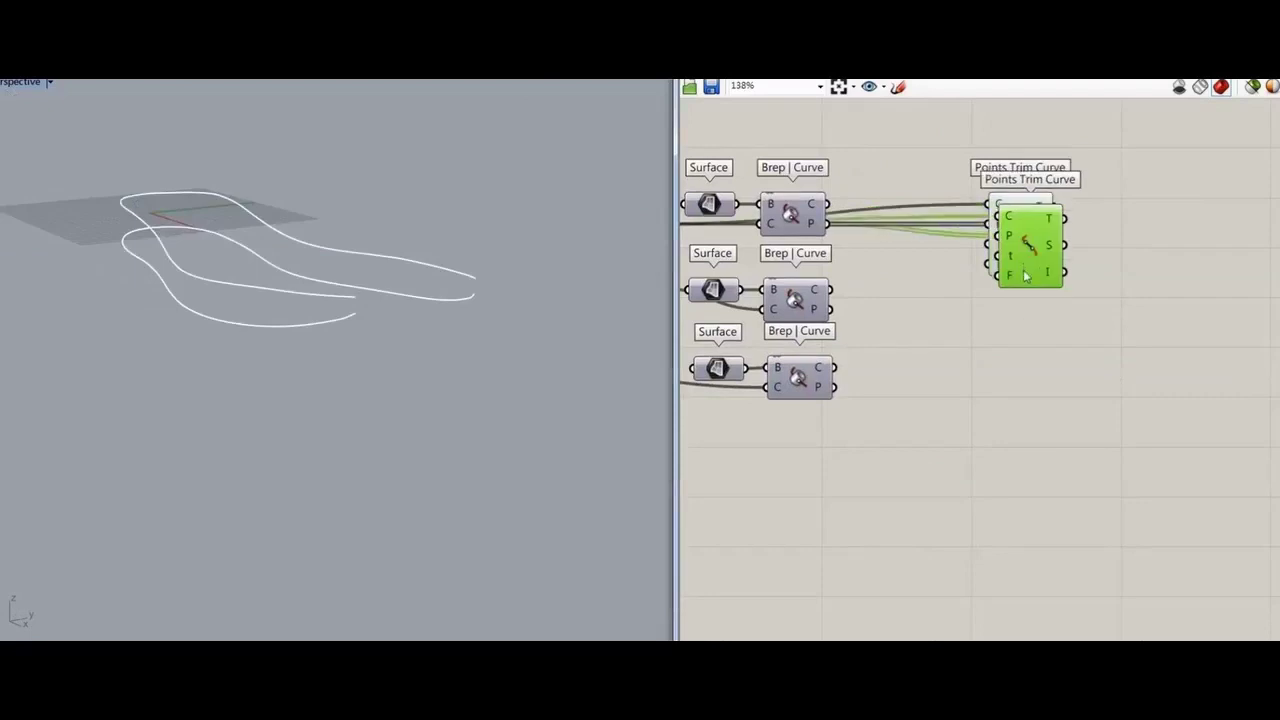
left_click_drag(1029, 274, 1018, 357)
left_click(850, 410)
right_click_drag(846, 411, 982, 410)
left_click(849, 289)
left_click_drag(792, 288, 1117, 308)
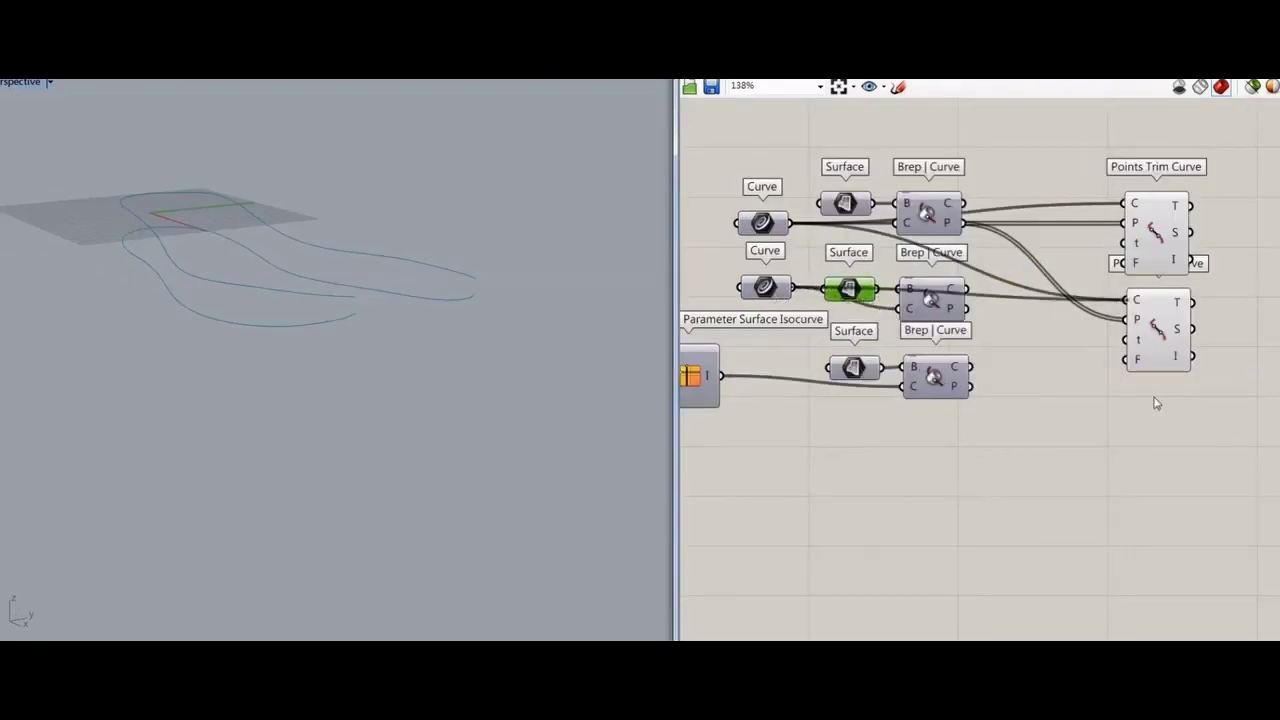
left_click_drag(967, 308, 1124, 320)
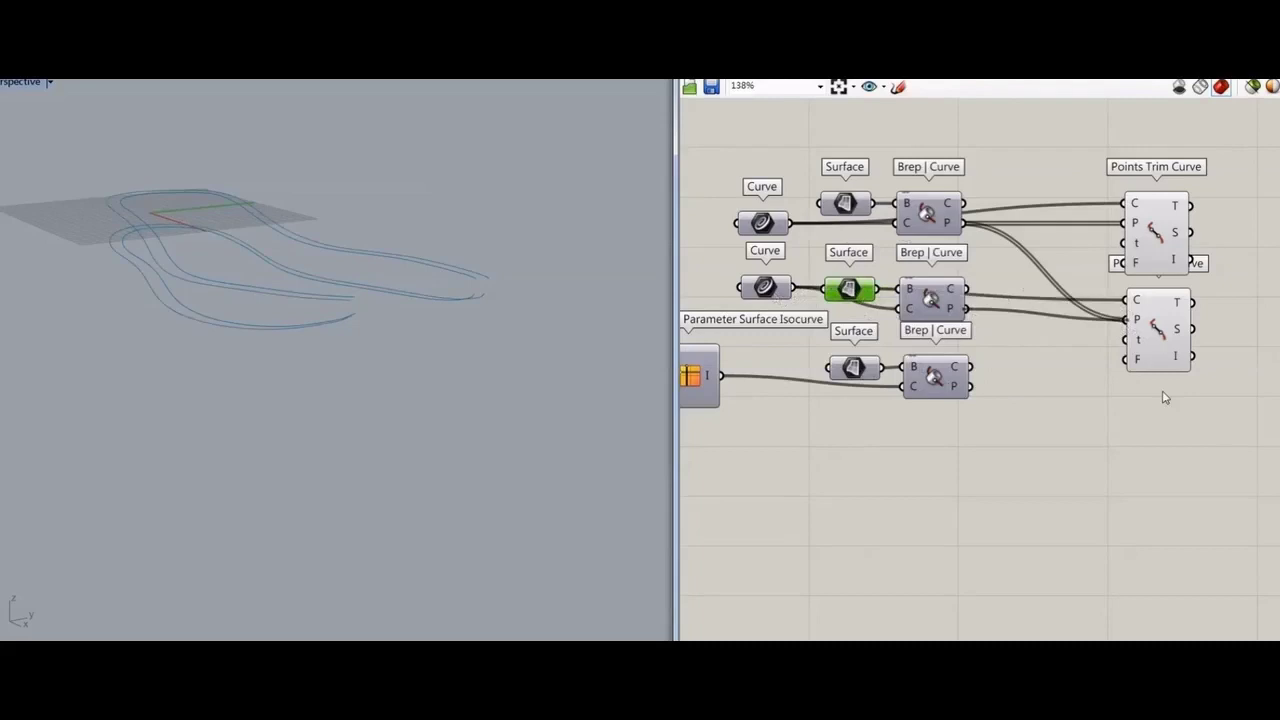
- Add a third Points Trim Curve copy and connect the isocurve output and the third Brep | Curve's points to it
left_click(1155, 334)
left_click(1029, 400)
left_click(1157, 352)
key("ctrl+c")
key("ctrl+v")
left_click(1088, 547)
left_click_drag(968, 386, 1138, 440)
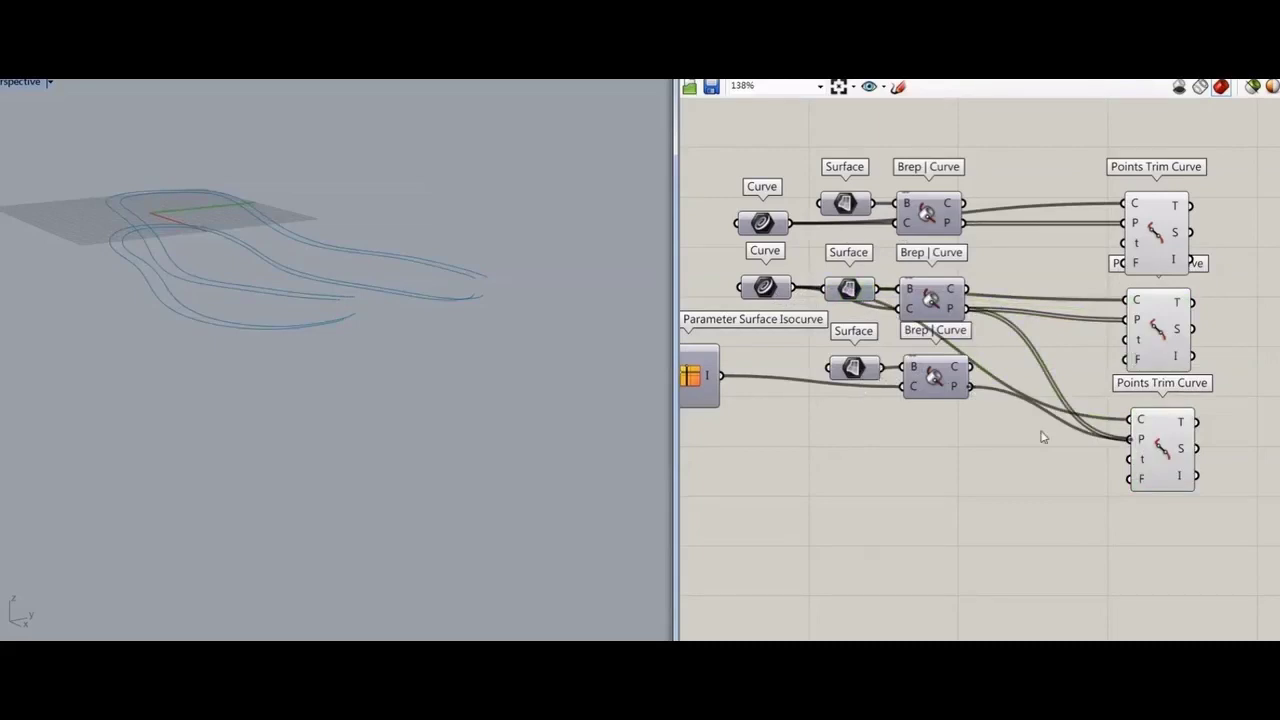
left_click_drag(716, 375, 1130, 420)
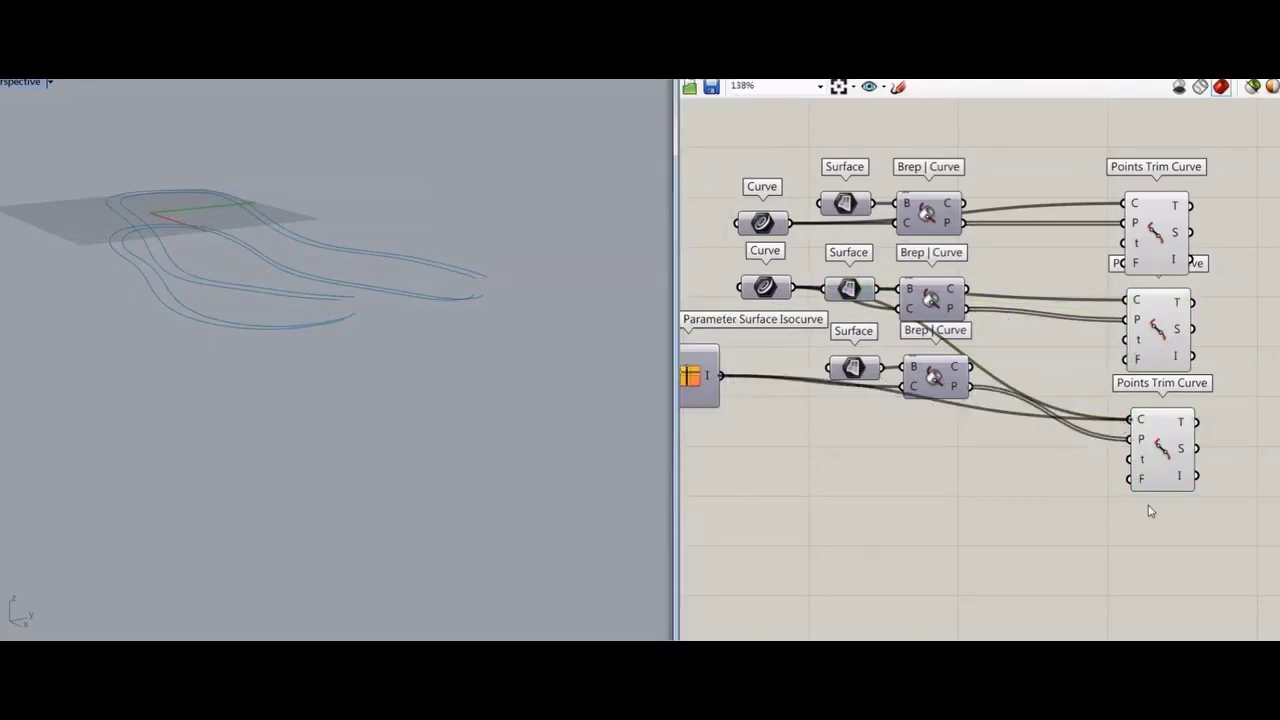
- Examine the trimmed curves of each Points Trim Curve component around the sole in the Perspective view
right_click_drag(1238, 505, 1086, 506)
left_click(1007, 240)
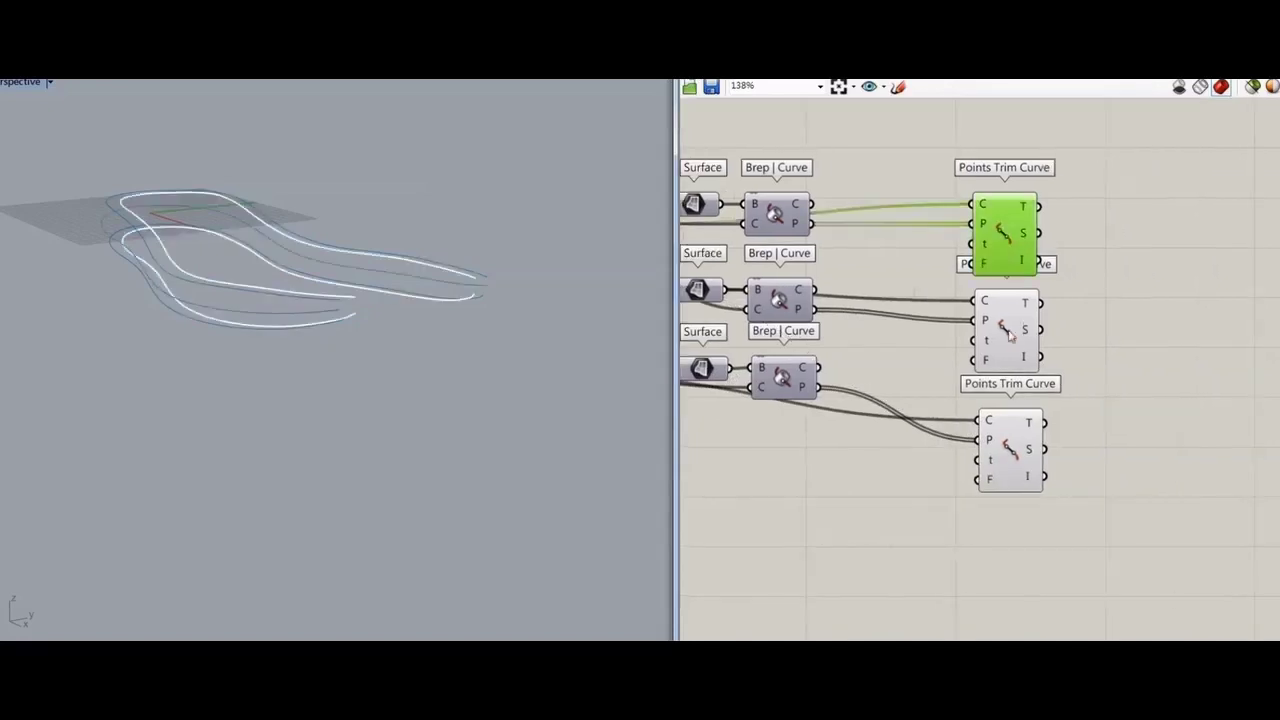
left_click(1008, 331)
left_click(1021, 447, "shift")
right_click_drag(366, 437, 265, 425)
scroll(180, 291, "up", 4)
right_click_drag(182, 292, 279, 352)
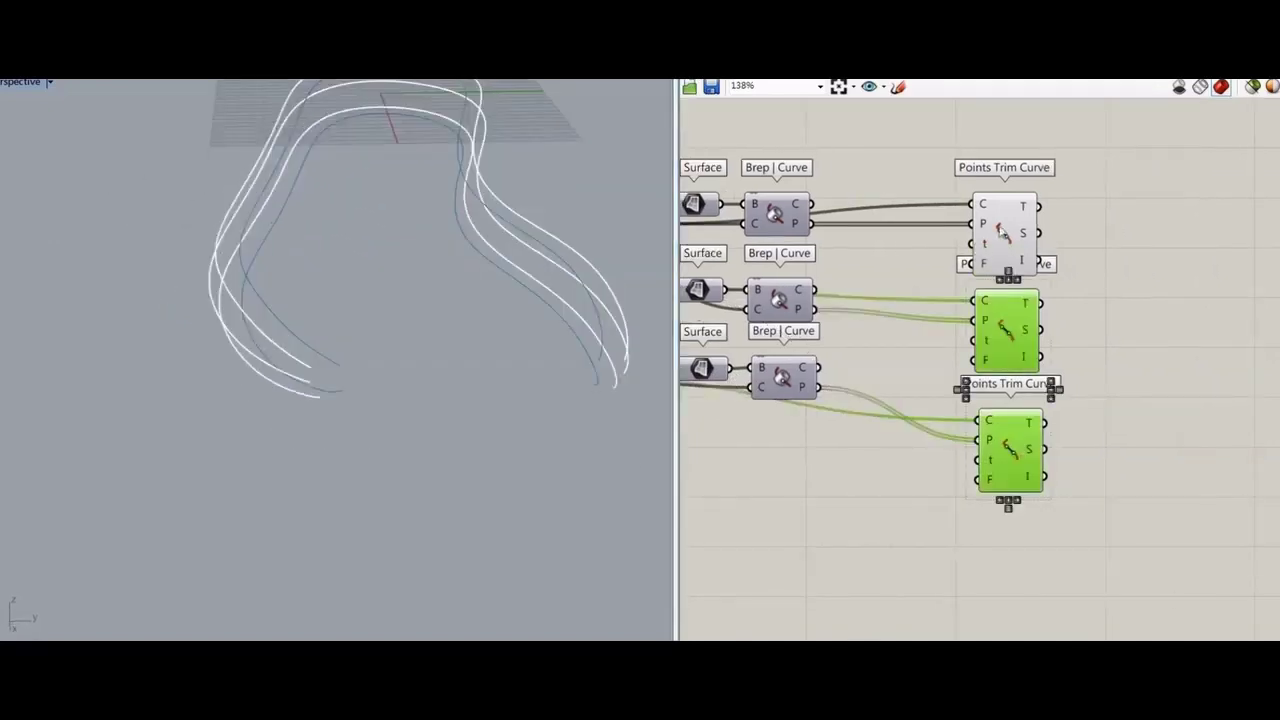
left_click(1000, 228)
left_click(1006, 325)
left_click(1160, 351)
right_click_drag(1095, 245, 955, 240)
right_click_drag(474, 362, 352, 288)
left_click(851, 341)
- Add a Dispatch component and connect the first Points Trim Curve's T output to its L input
double_click(1133, 231)
type("dispatch")
key("Return")
left_click_drag(900, 201, 1017, 208)
left_click(1172, 255)
left_click(1025, 223)
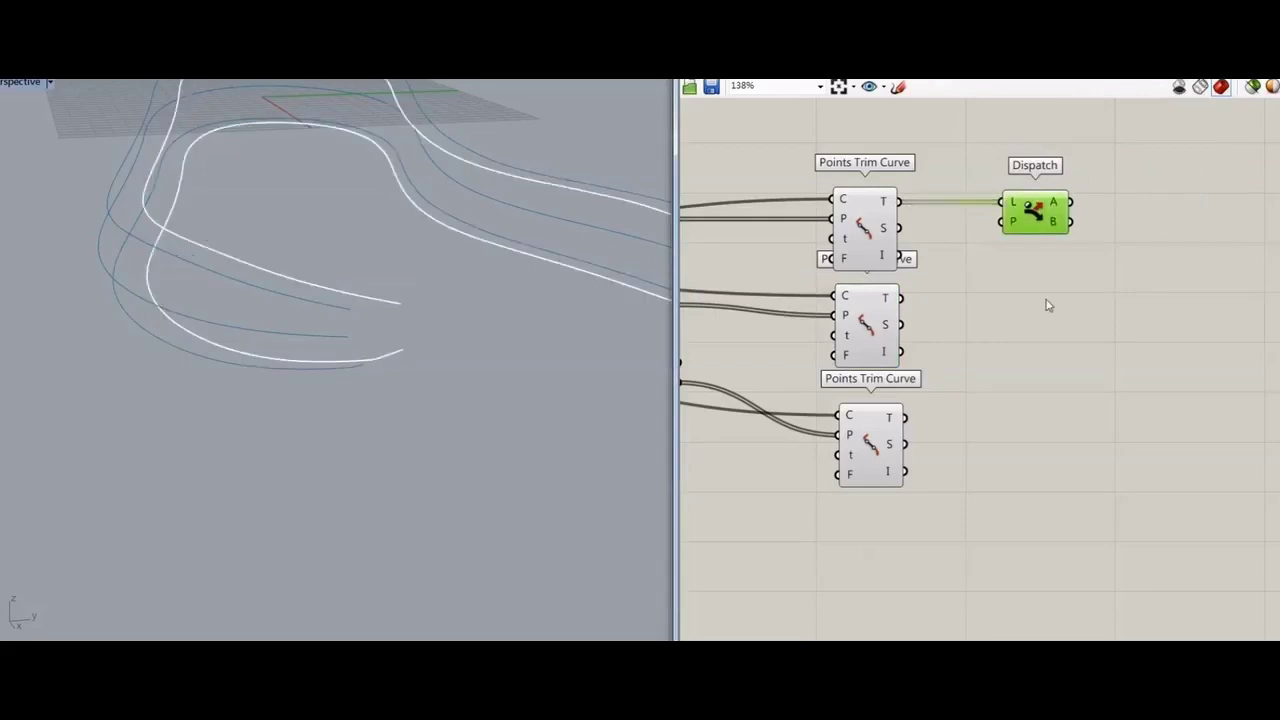
- Duplicate the Dispatch component below the original and connect the second Points Trim Curve's T output to its L input
key("ctrl+c")
key("ctrl+v")
scroll(978, 328, "up", 2)
scroll(978, 330, "up", 1)
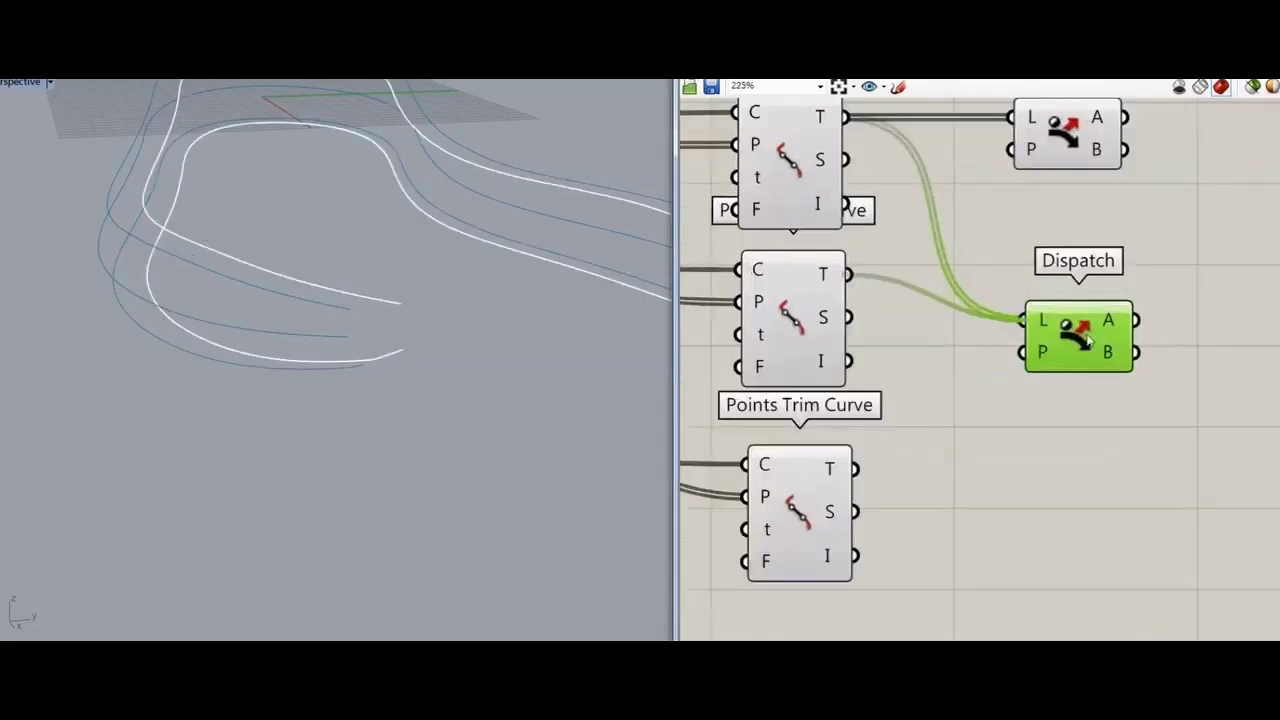
left_click_drag(1085, 336, 1070, 287)
right_click_drag(1171, 300, 1014, 371)
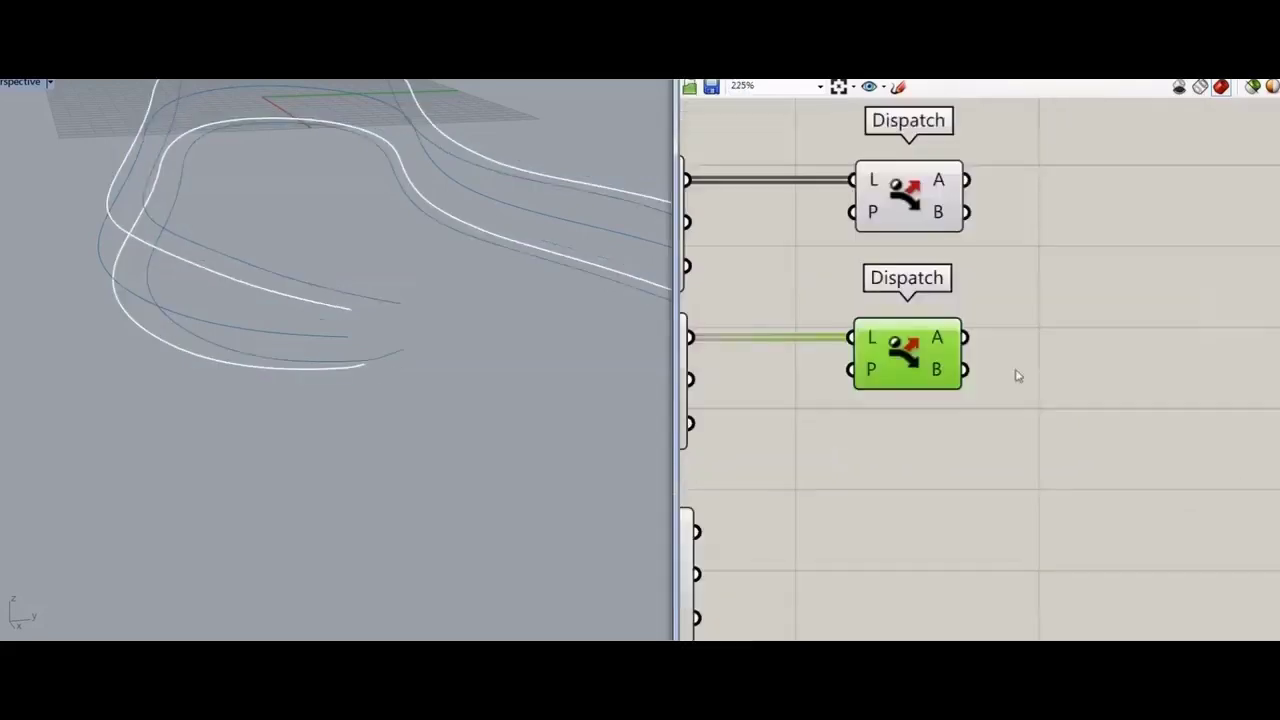
- Add a Tween Curve component and connect the first Dispatch's A output to its A input
scroll(1105, 229, "up", 1)
left_click(1162, 224)
double_click(1162, 224)
type("TWEEN")
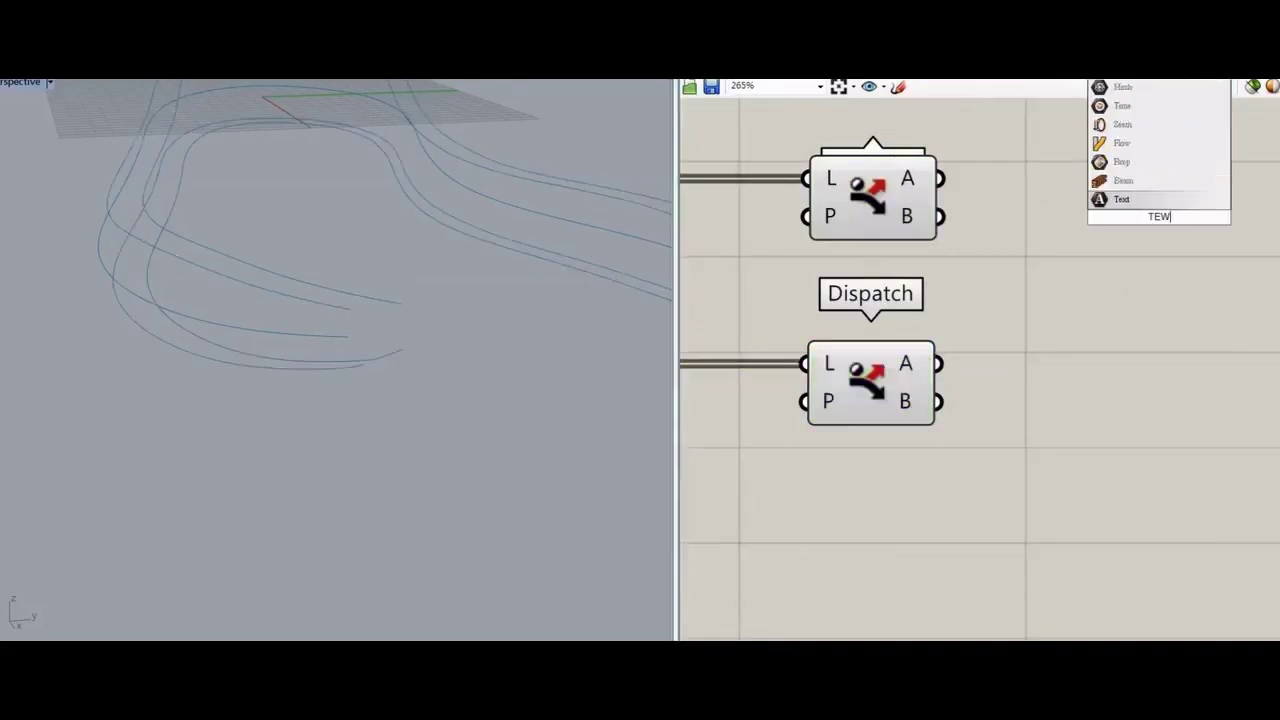
left_click(1124, 182)
left_click_drag(939, 178, 1091, 178)
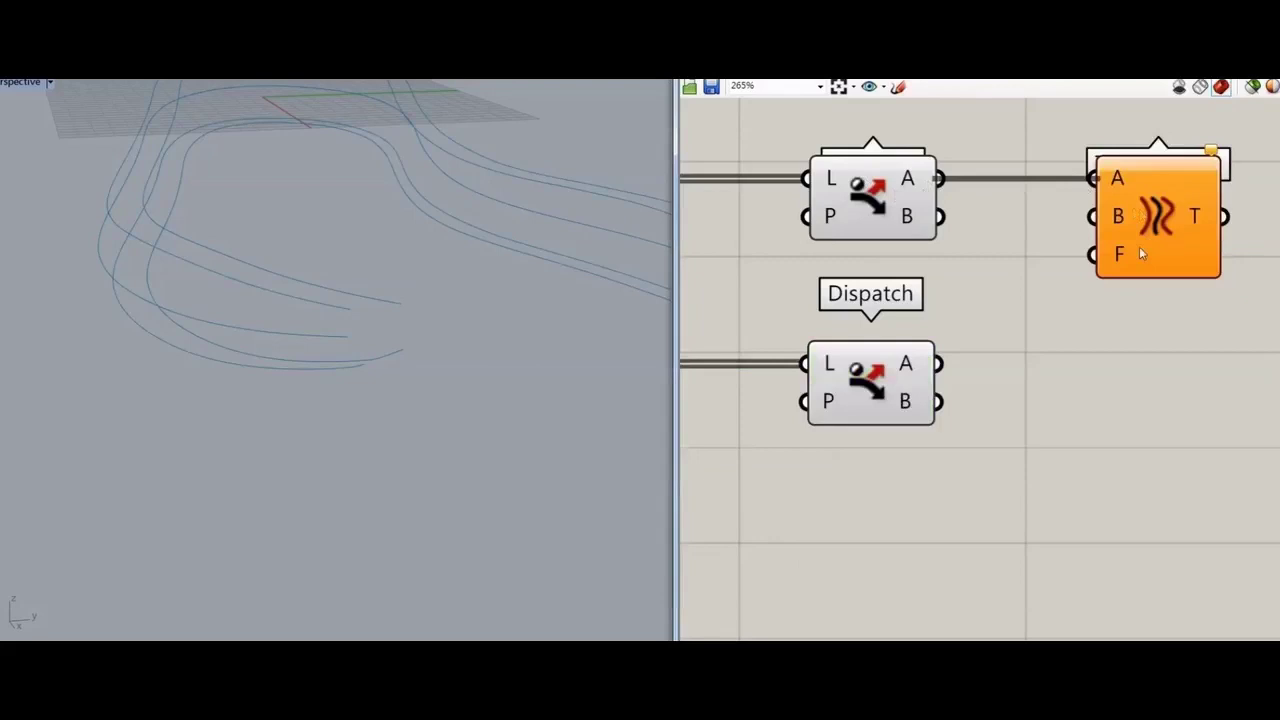
- Hide the preview of the Points Trim Curve and Dispatch components
right_click_drag(1007, 281, 1009, 394)
scroll(1009, 390, "down", 7)
left_click_drag(1005, 538, 722, 325)
key("ctrl+q")
left_click(1098, 323)
- Move Tween Curve farther from the Dispatch and insert a Curve parameter between the Dispatch's A output and the A input
scroll(1098, 323, "up", 4)
left_click_drag(1047, 380, 1199, 380)
double_click(927, 252)
type("CURVE")
key("Return")
left_click_drag(924, 260, 984, 372)
- Duplicate the Curve parameter below the original and connect the first Dispatch's B output to it
scroll(984, 372, "up", 3)
left_click_drag(785, 379, 945, 453)
key("ctrl+c")
key("ctrl+v")
left_click_drag(785, 424, 905, 457)
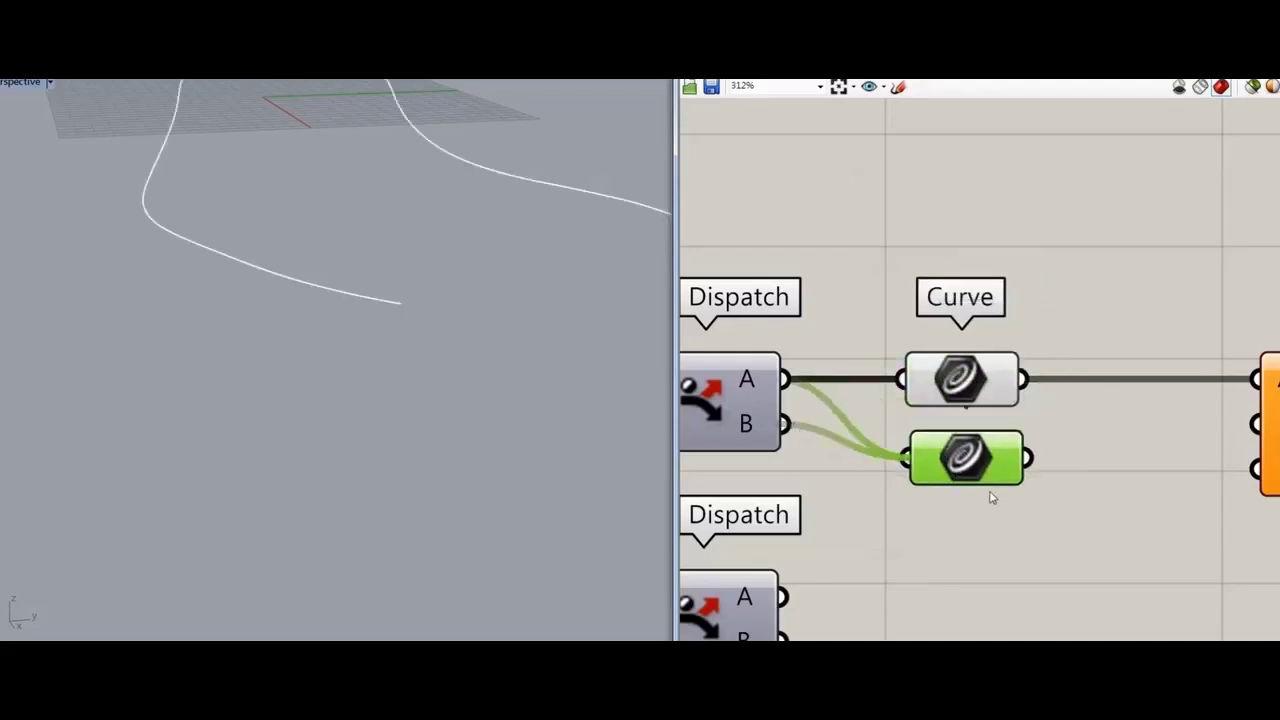
- Duplicate the two Curve parameters beside the second Dispatch and connect its A and B outputs to them
right_click_drag(991, 497, 975, 420)
left_click_drag(1017, 160, 948, 590)
key("ctrl+c")
key("ctrl+v")
left_click(1080, 546)
left_click_drag(768, 520, 889, 514)
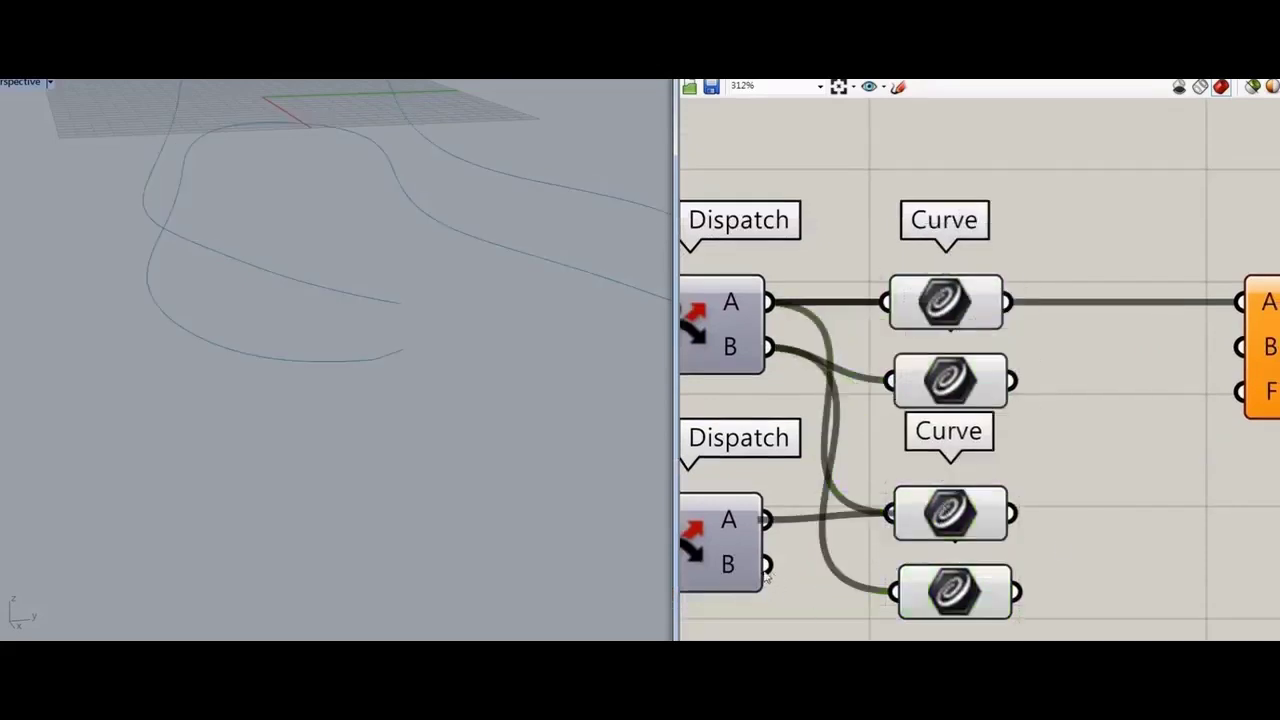
left_click_drag(766, 566, 978, 614, "shift")
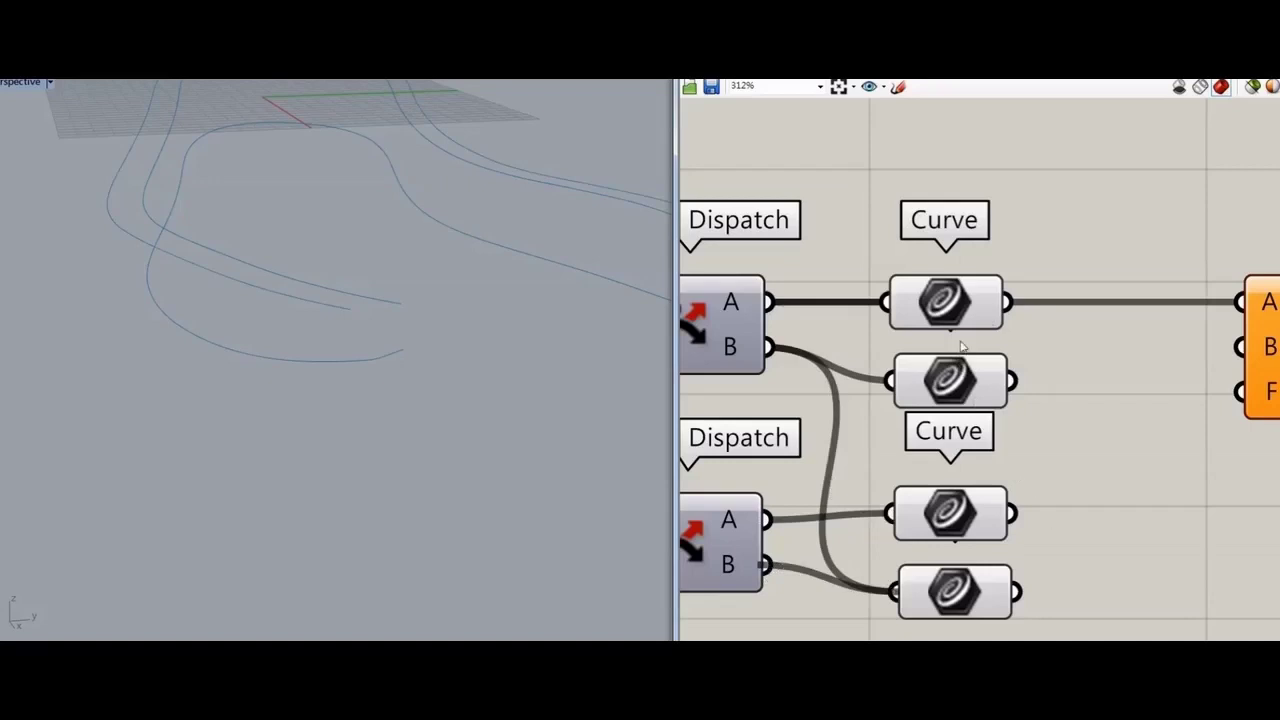
- Identify the matching upper curves and connect the second Dispatch's A-side Curve parameter to Tween Curve's B input
left_click(945, 294)
left_click(945, 376, "shift")
left_click(945, 378, "shift")
left_click(948, 527, "shift")
right_click_drag(1193, 491, 1095, 441)
left_click_drag(914, 463, 1146, 314)
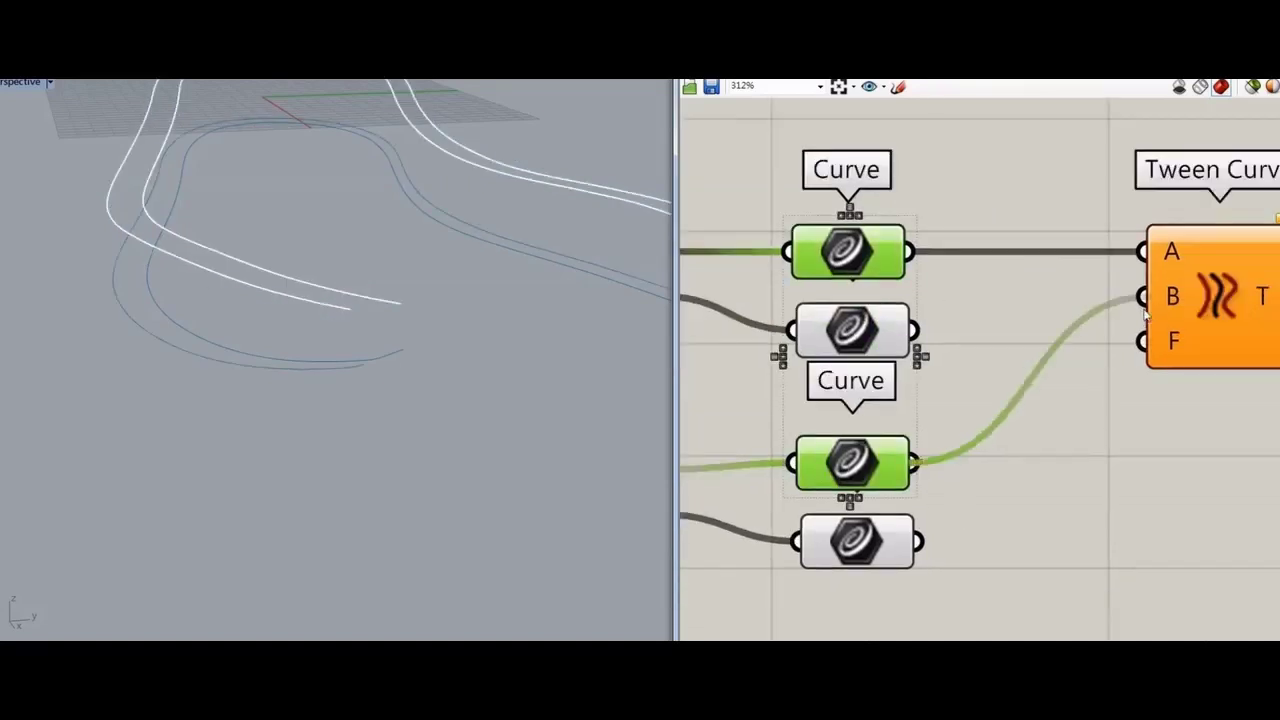
- Duplicate the Tween Curve component below the original
left_click(1213, 487)
right_click_drag(1213, 487, 1039, 403)
left_click(1038, 243)
left_click_drag(1038, 243, 1037, 445, "alt")
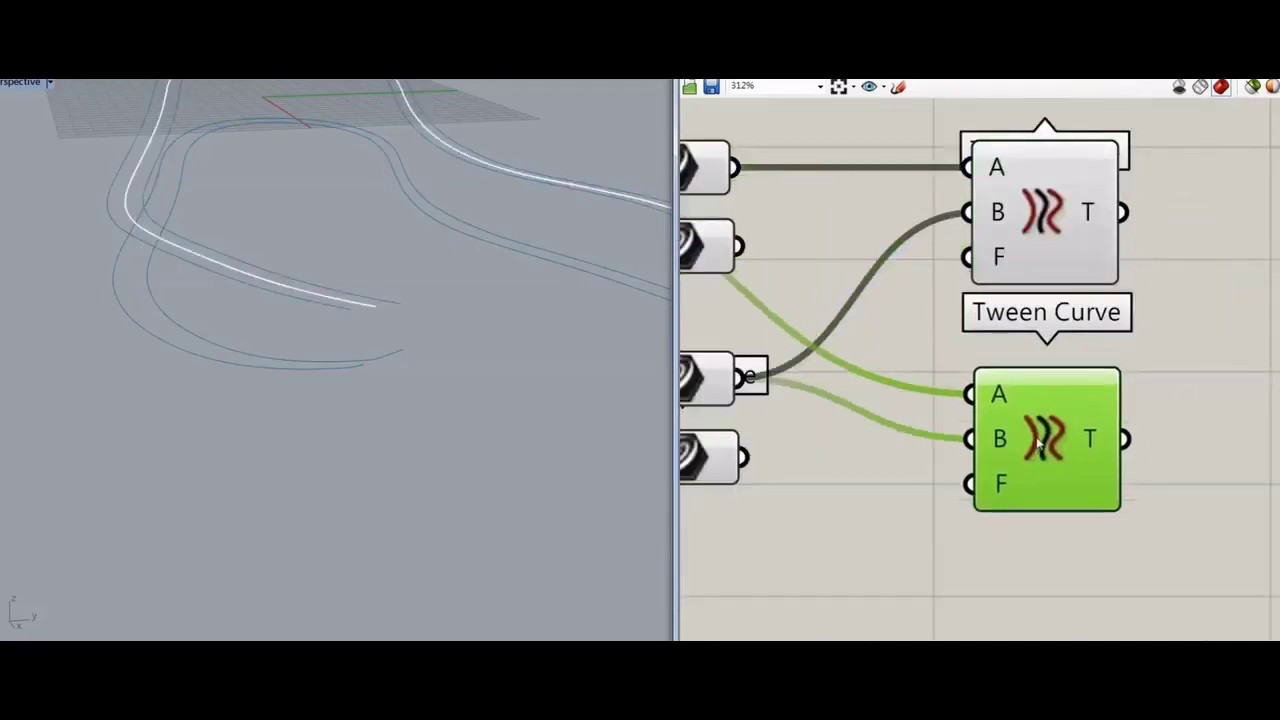
- Connect the two Dispatch B-side Curve parameters to the A and B inputs of the second Tween Curve
left_click(885, 480)
right_click_drag(885, 480, 987, 425)
left_click(784, 194)
left_click_drag(846, 196, 1066, 340)
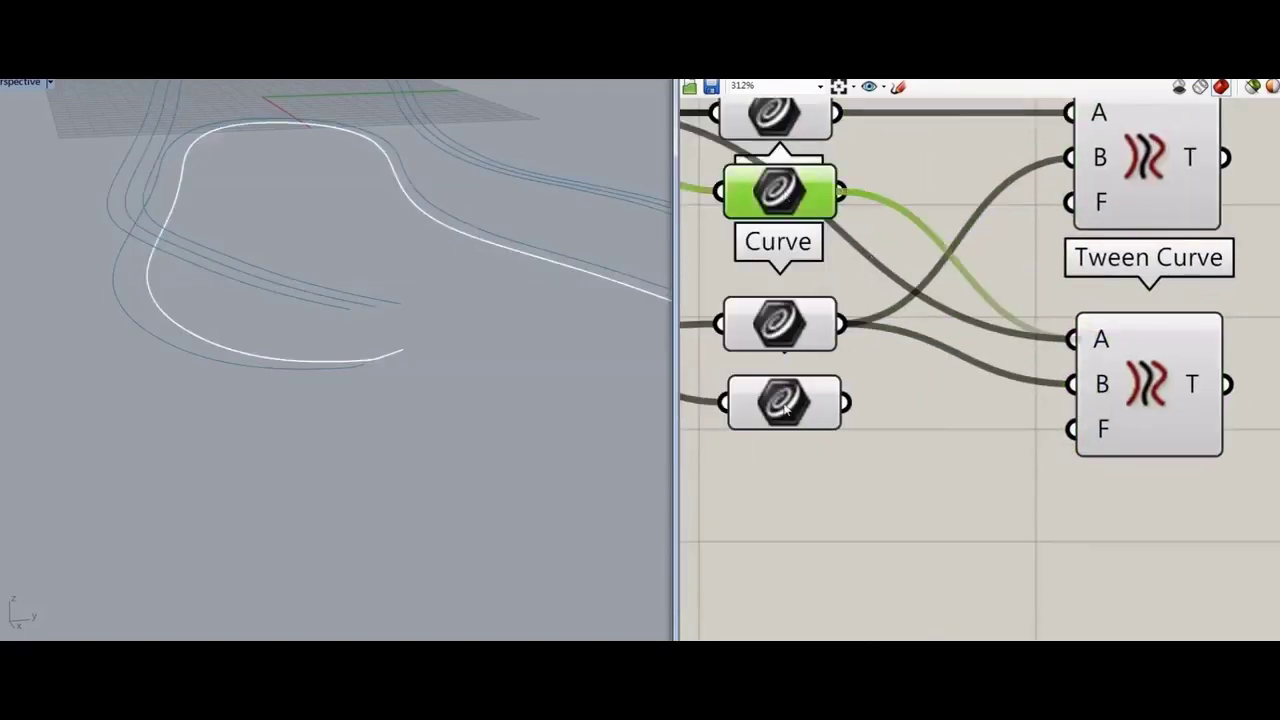
left_click(784, 403)
left_click_drag(846, 403, 1072, 384, "shift")
left_click(1184, 700)
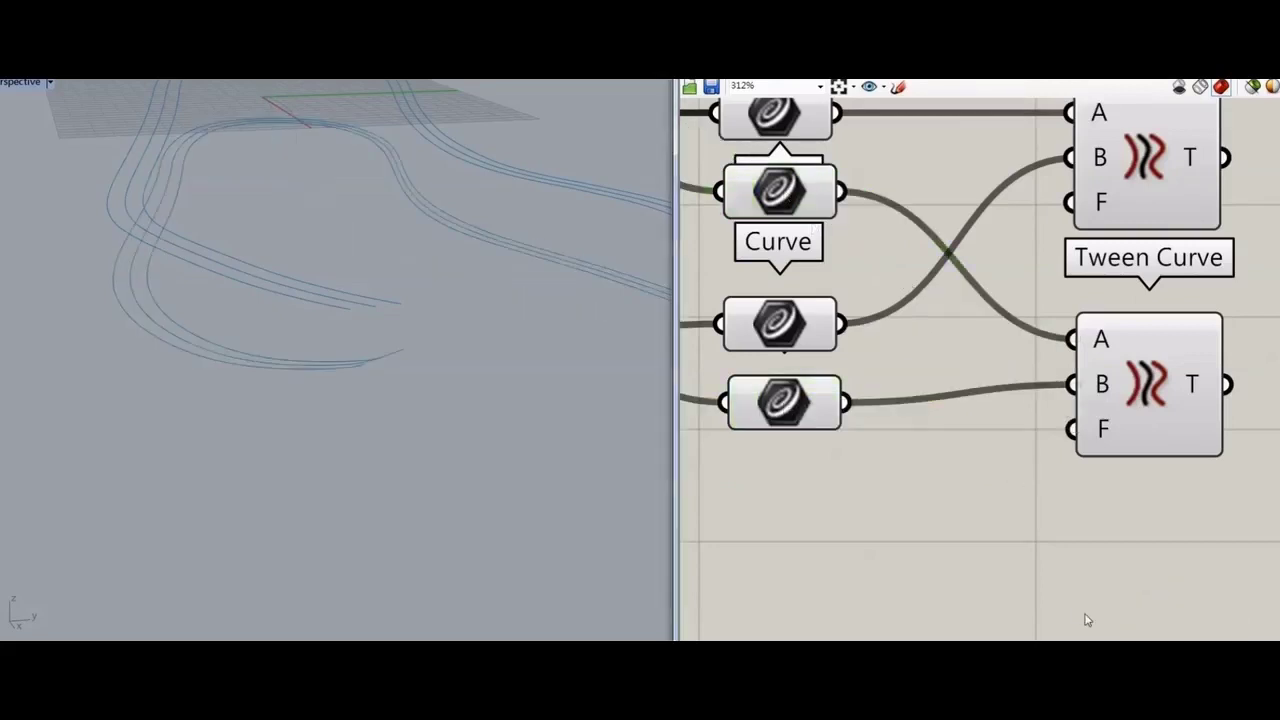
- Check both tween curves, then add a Curve parameter connected to the first Tween Curve's T output
left_click(1162, 432)
left_click(1184, 700)
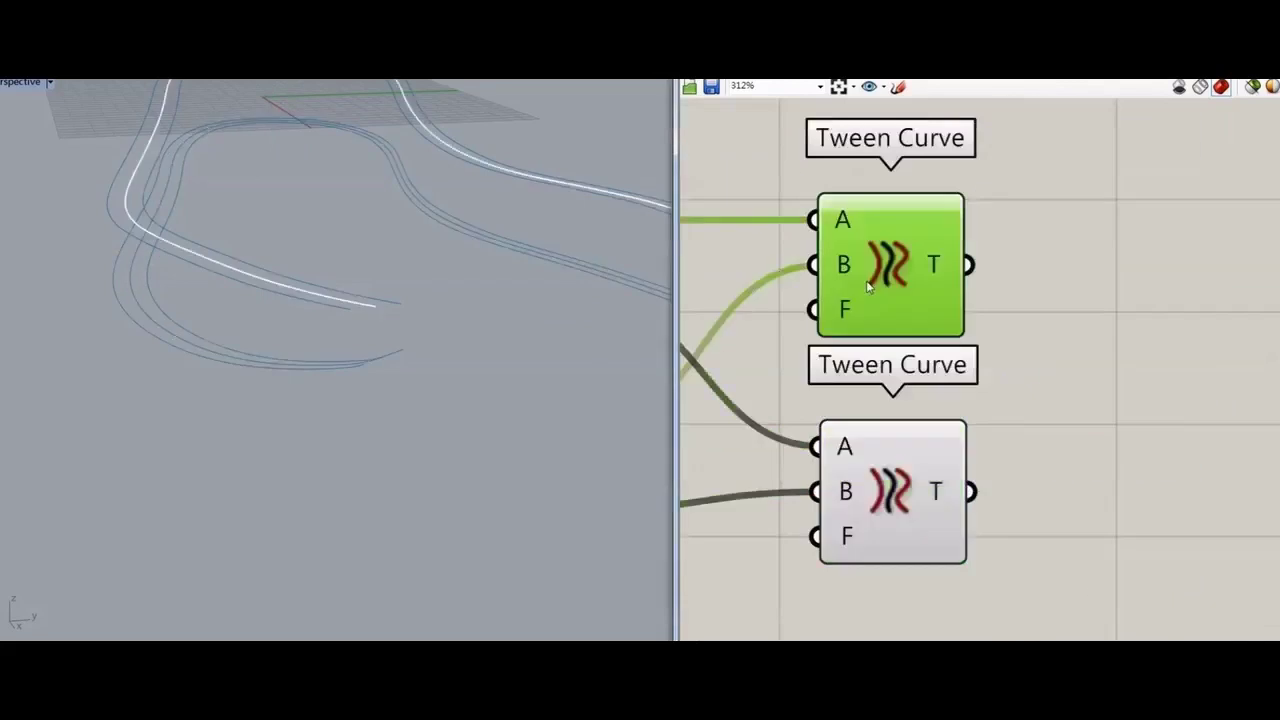
left_click(942, 455)
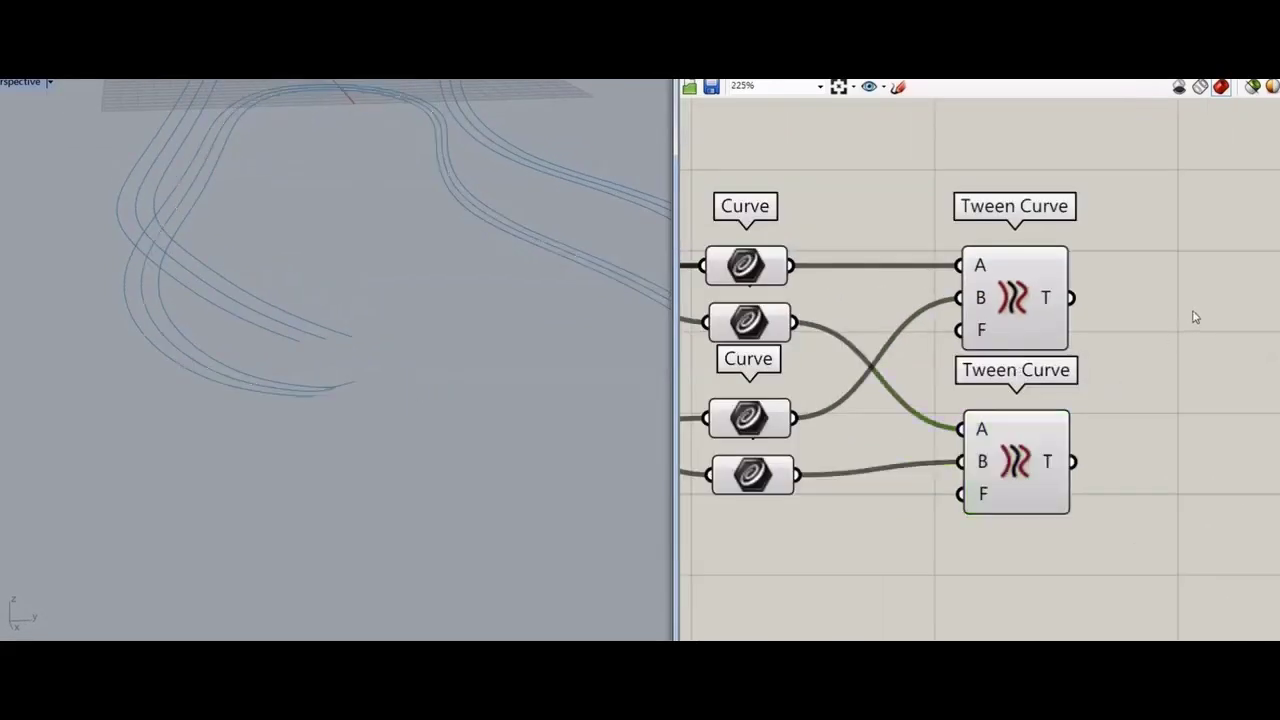
left_click(1190, 80)
left_click_drag(1186, 331, 1192, 310)
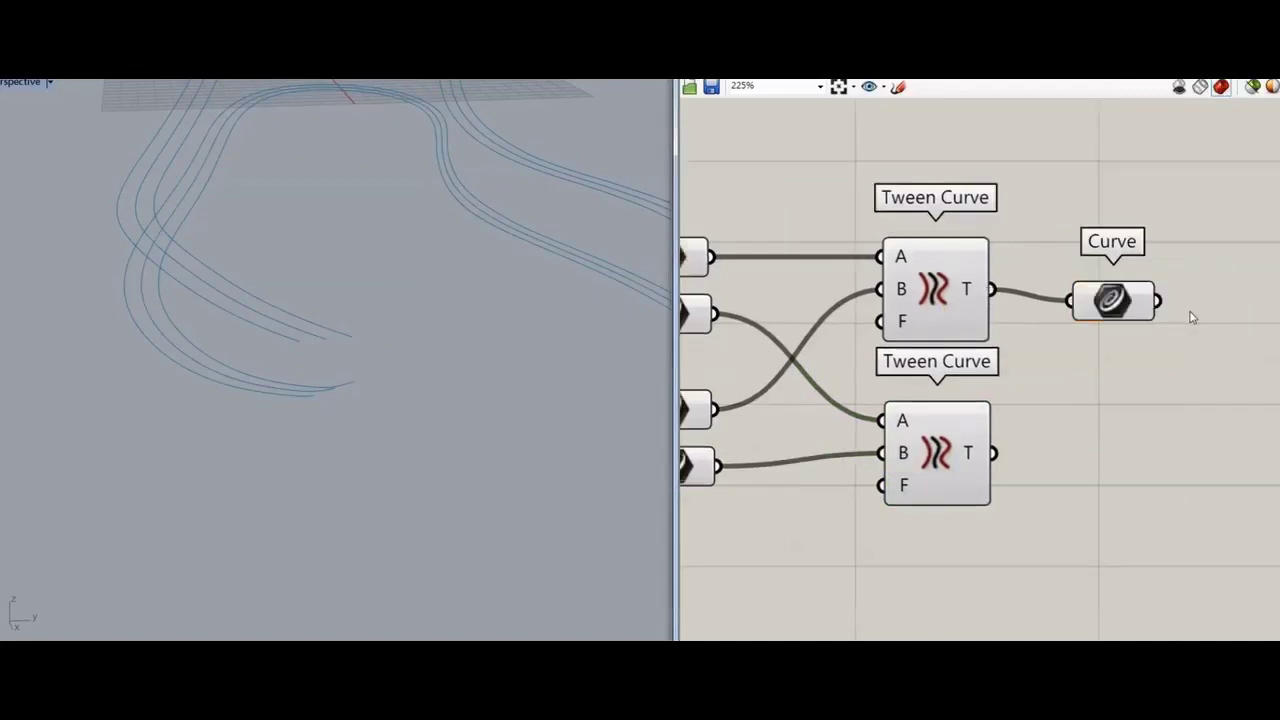
- Duplicate that Curve parameter beside the second Tween Curve and connect the second T output to it
left_click(1112, 300)
left_click_drag(1112, 300, 1103, 431, "alt")
scroll(1118, 487, "up", 3)
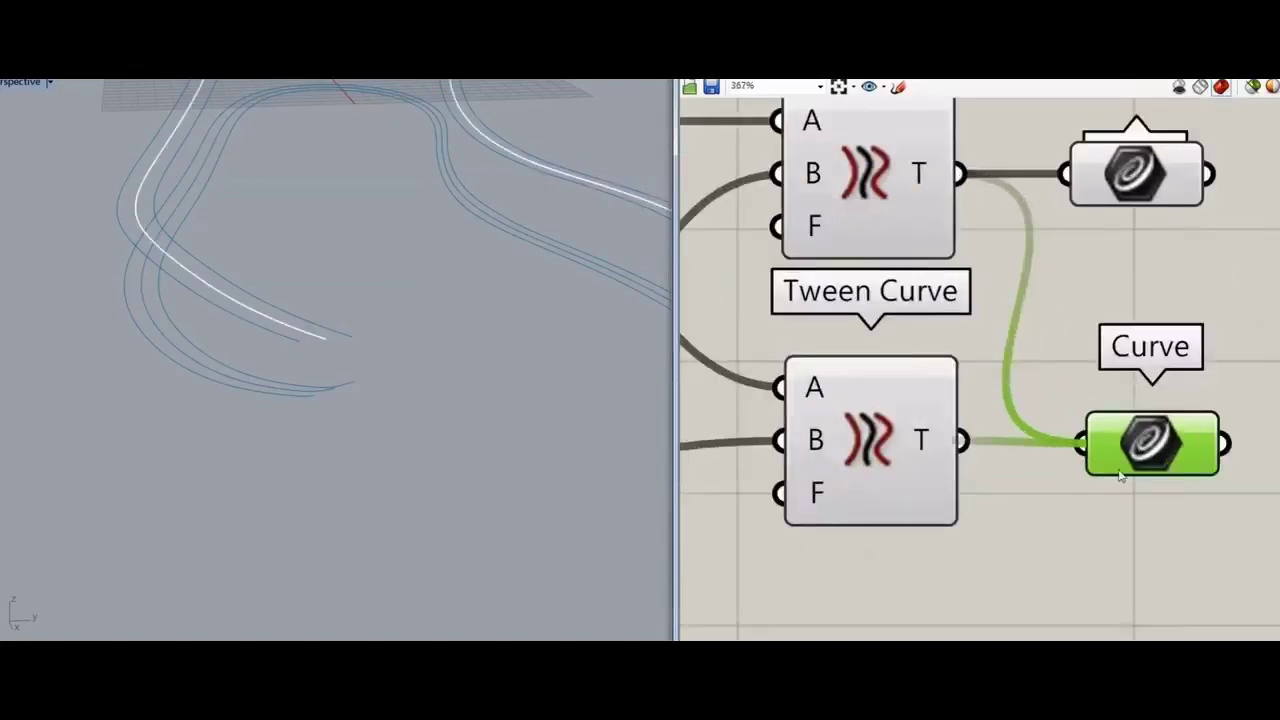
left_click_drag(962, 440, 1120, 476)
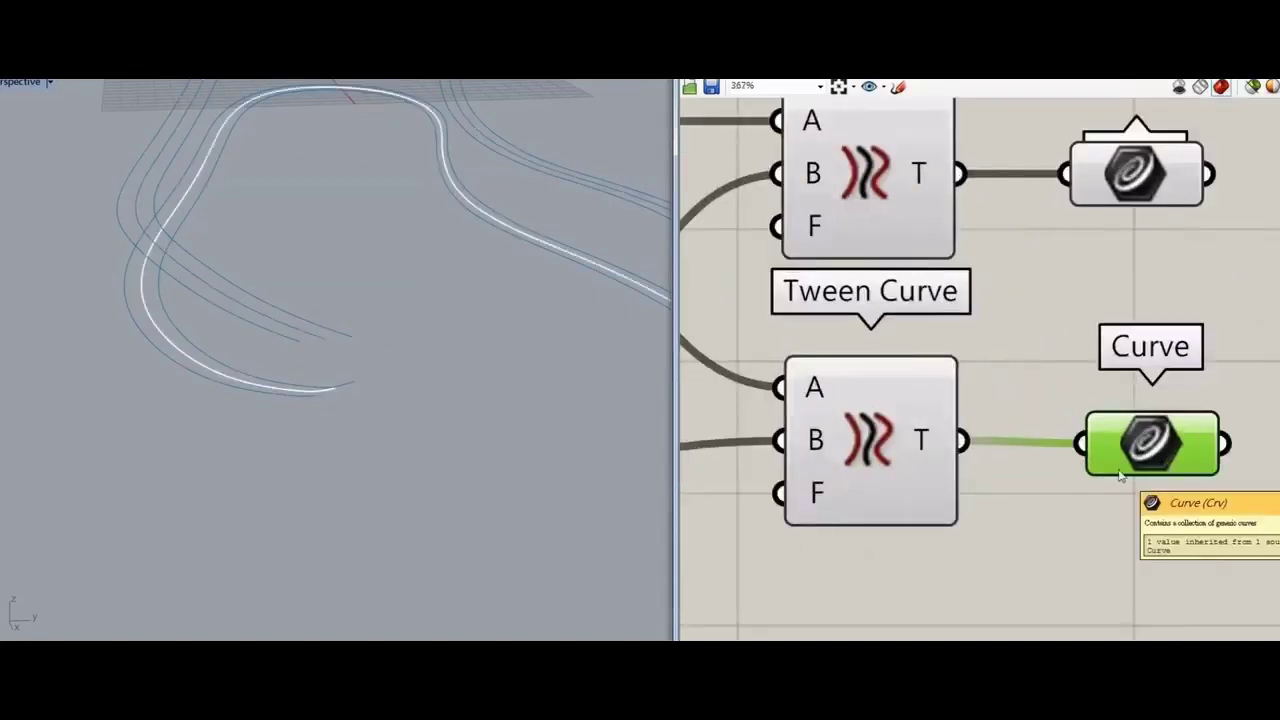
- Hide the preview of both Tween Curve components
scroll(1085, 462, "down", 6)
left_click_drag(1031, 260, 916, 446)
key("ctrl+q")
left_click(978, 243)
left_click(1092, 455)
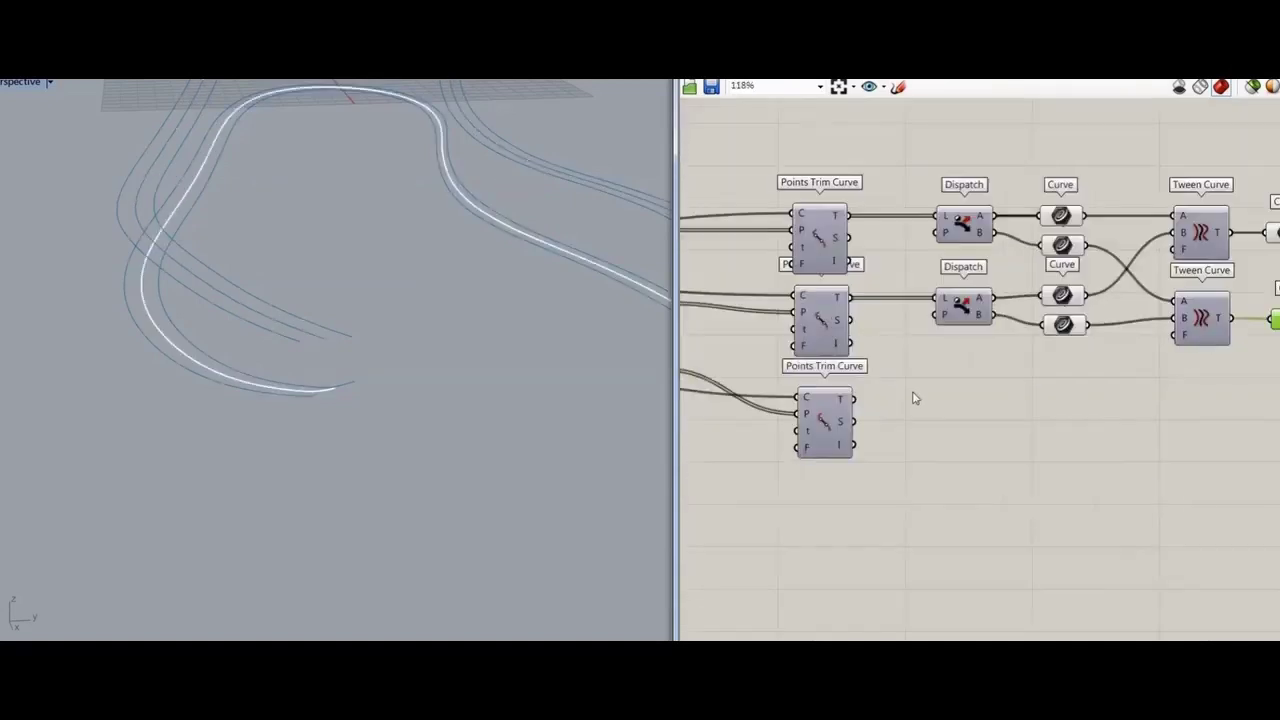
- Add a Curve parameter and connect the third Points Trim Curve's T output to it
double_click(1210, 481)
type("CURVE")
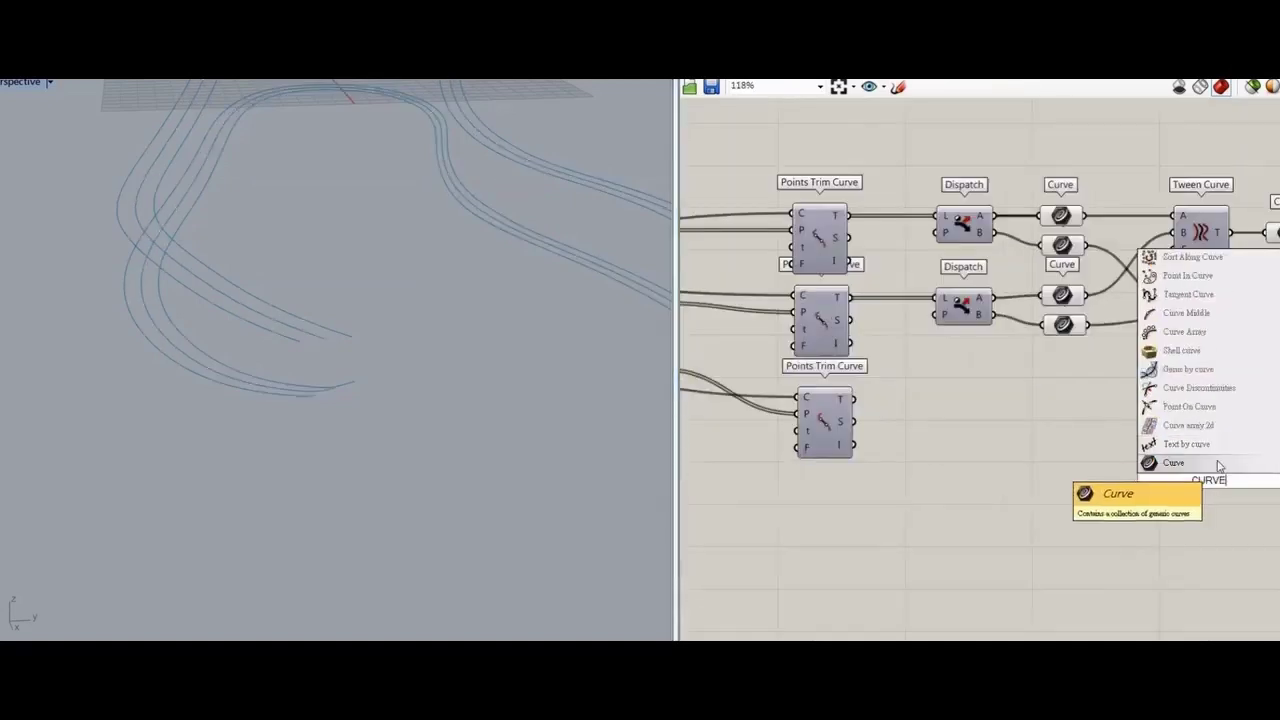
left_click(1219, 463)
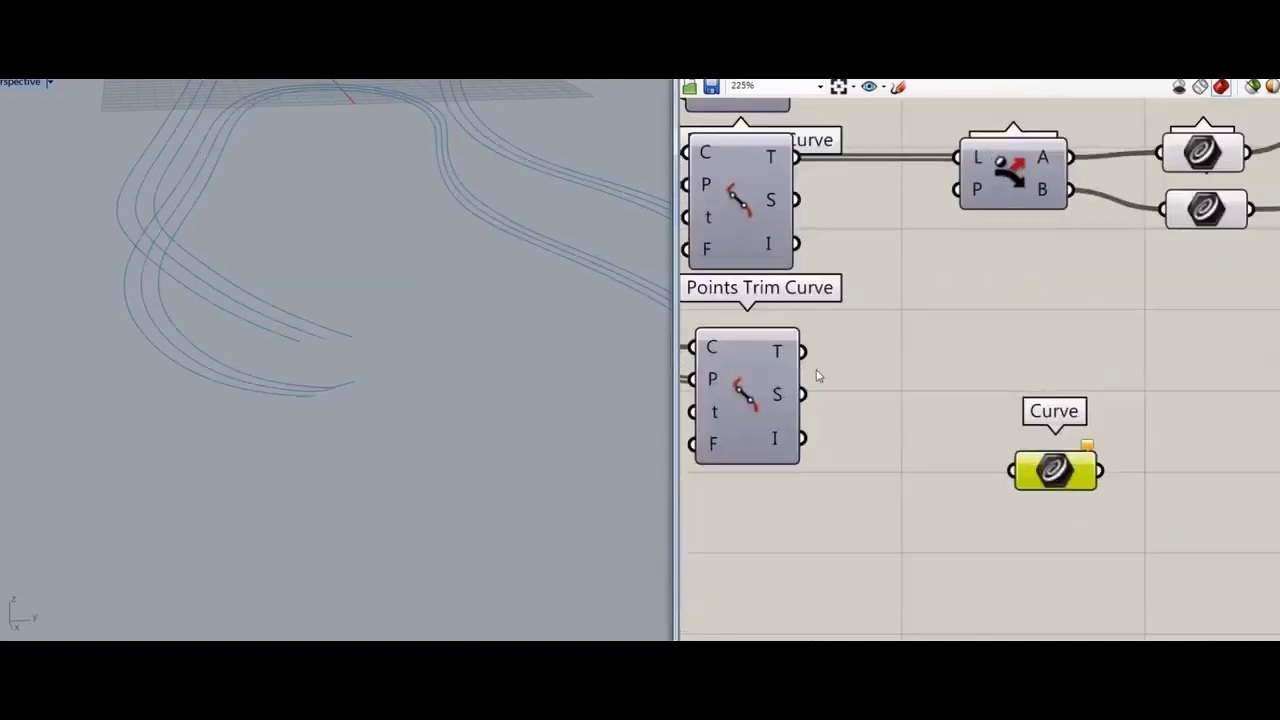
left_click_drag(804, 352, 1013, 470)
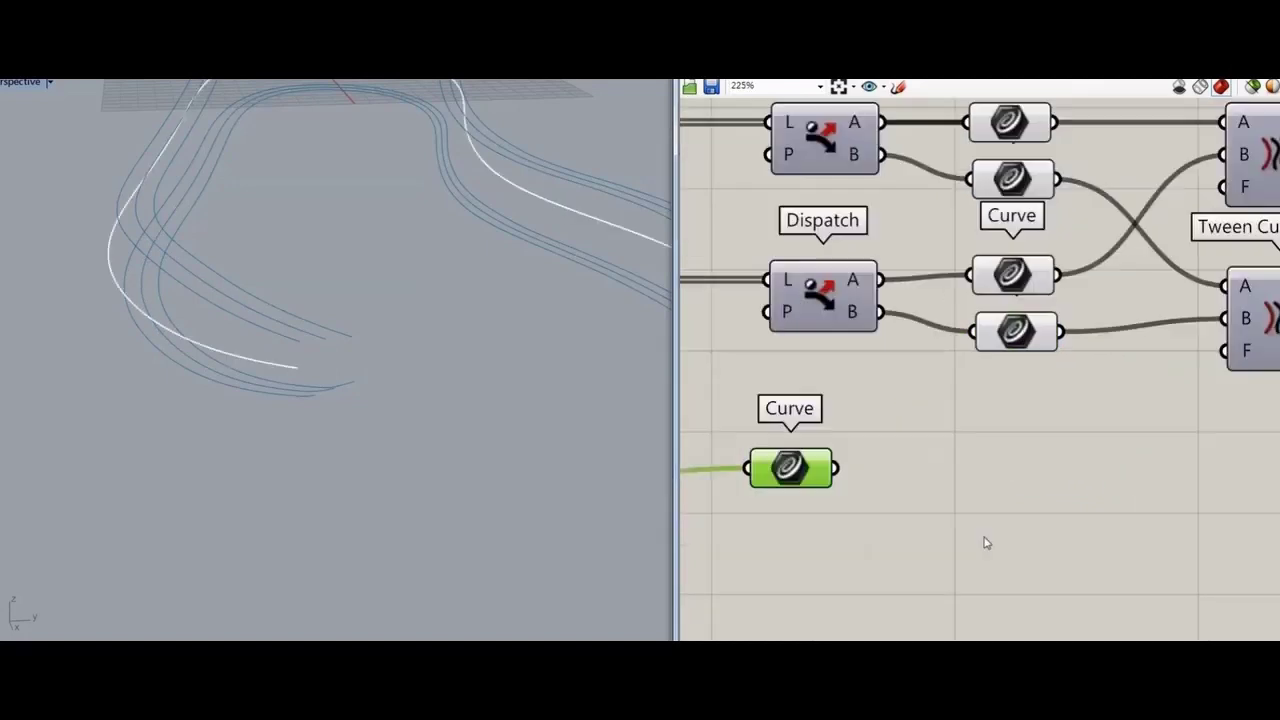
- Examine which sole edge each Dispatch-side Curve parameter holds in the Perspective view
left_click(1006, 183)
left_click(1005, 126)
left_click(1009, 280, "shift")
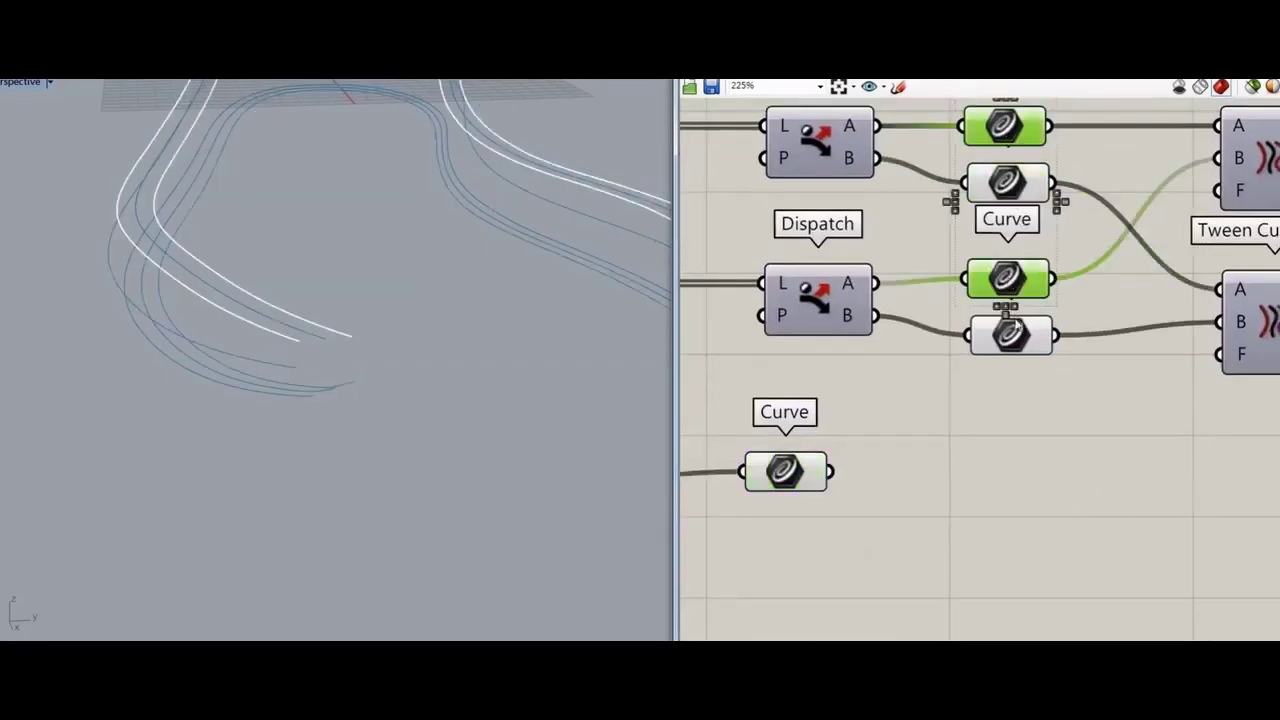
left_click(1012, 334, "shift")
left_click(1004, 279, "ctrl")
right_click_drag(271, 510, 311, 460)
right_click_drag(1011, 186, 1013, 213)
left_click(1034, 403)
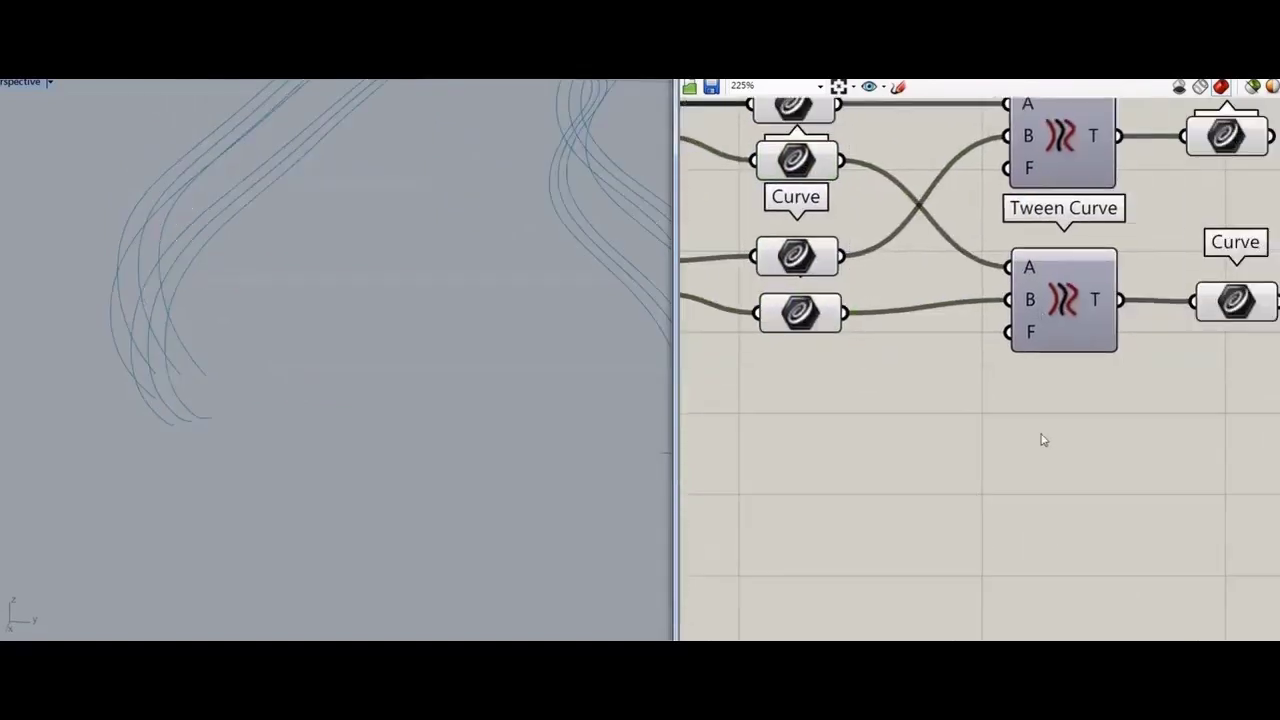
- Add a Divide Curve component and connect the first Dispatch's A-side Curve parameter to its C input
double_click(972, 480)
type("DIVI")
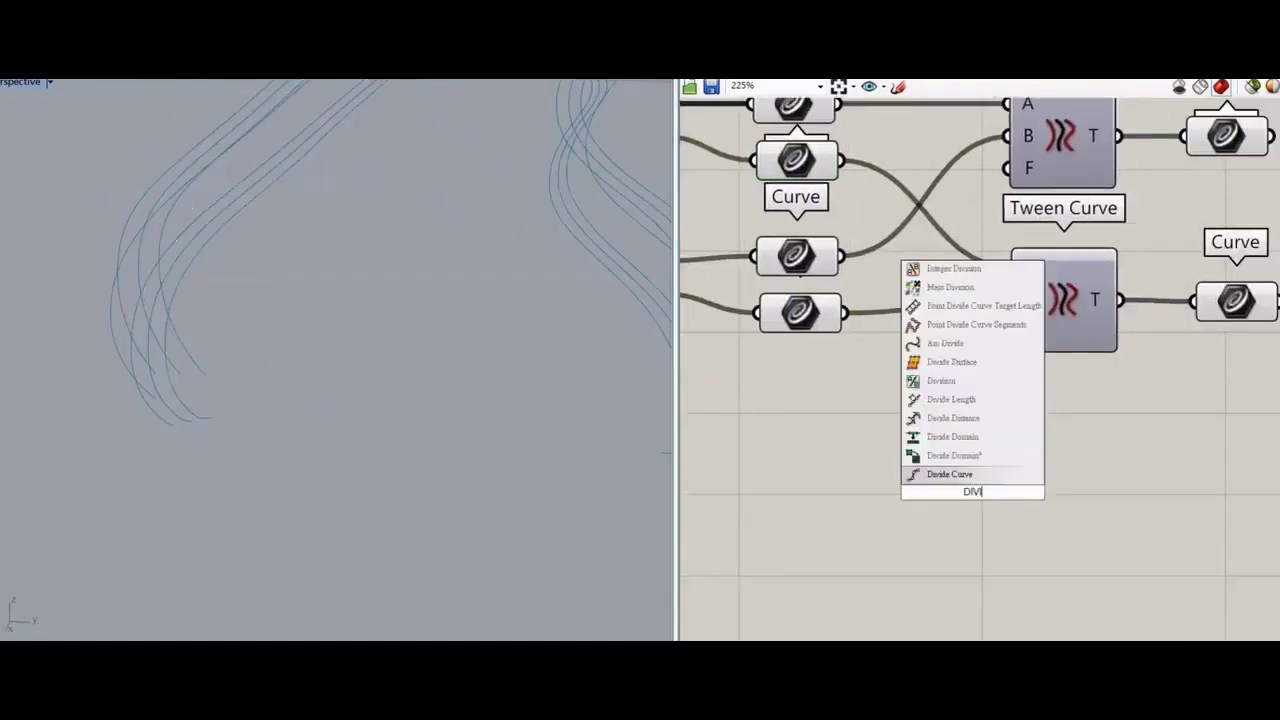
left_click(950, 474)
left_click_drag(842, 104, 915, 488)
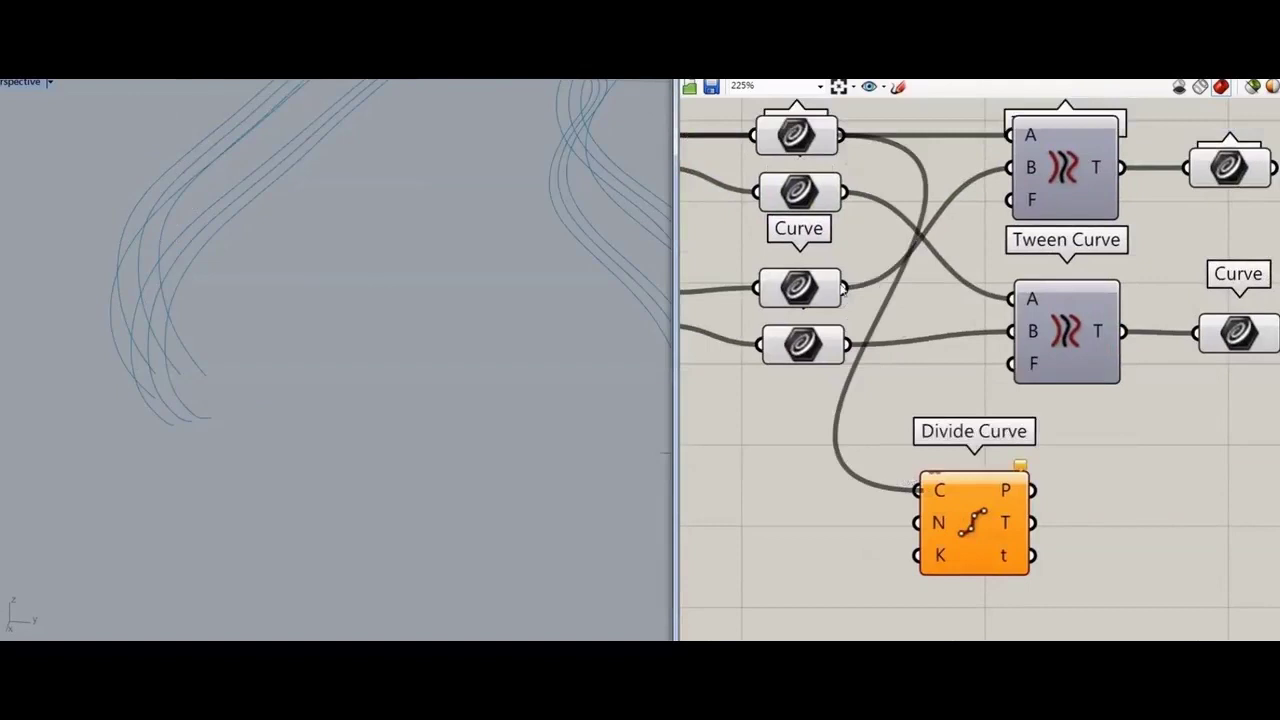
- Add a number slider set to 299 and connect it to Divide Curve's N input
double_click(769, 551)
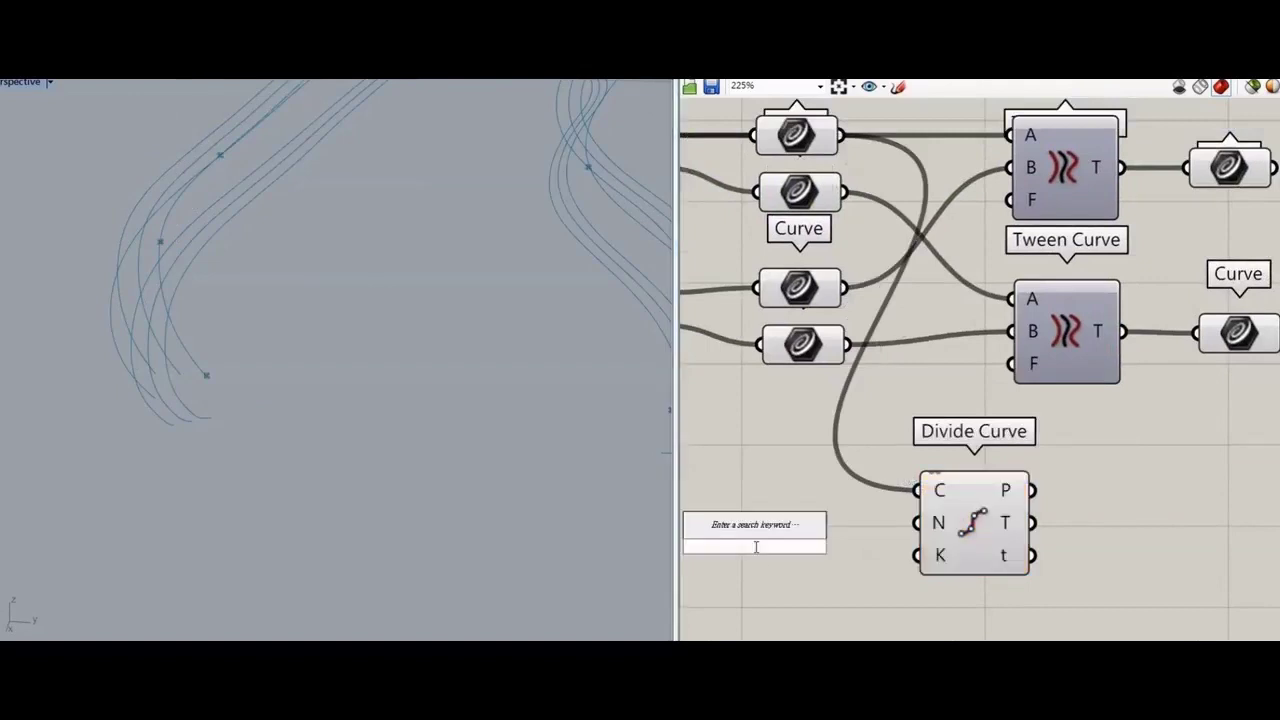
type("299")
key("Return")
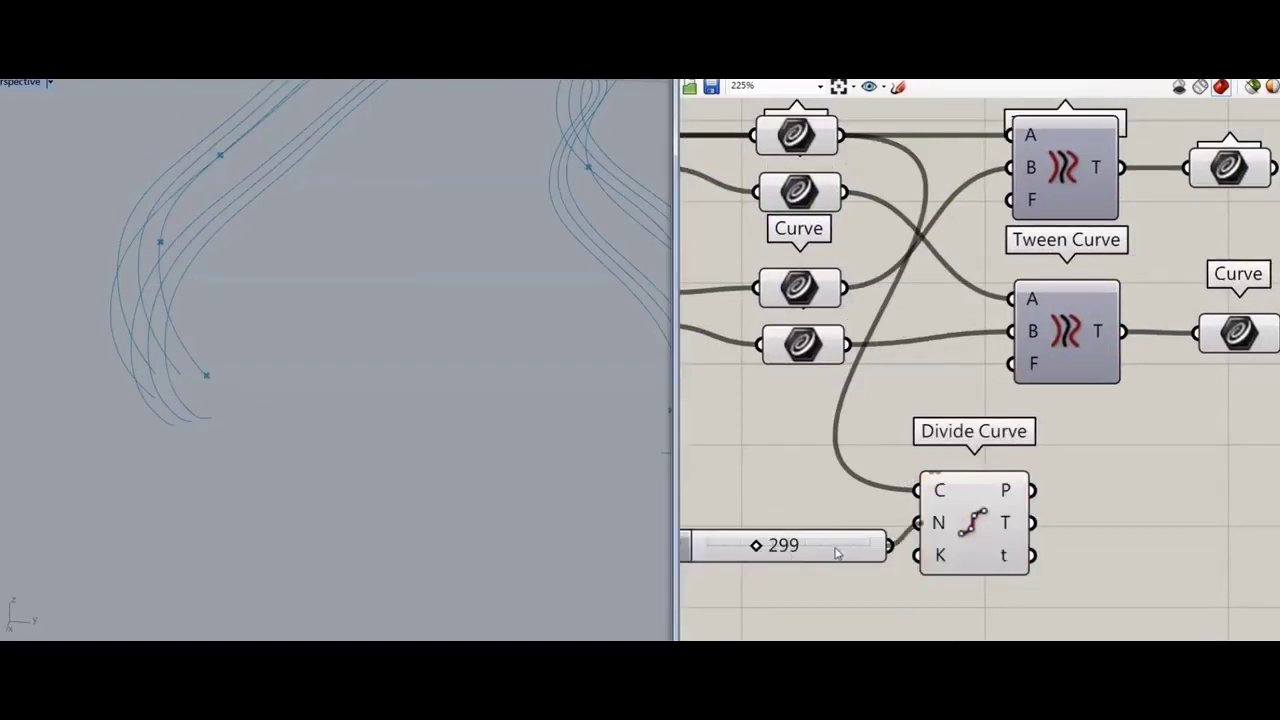
left_click_drag(835, 552, 821, 521)
- Add a Curve Closest Point component and connect Divide Curve's P output to its P input
left_click(918, 578)
double_click(912, 522)
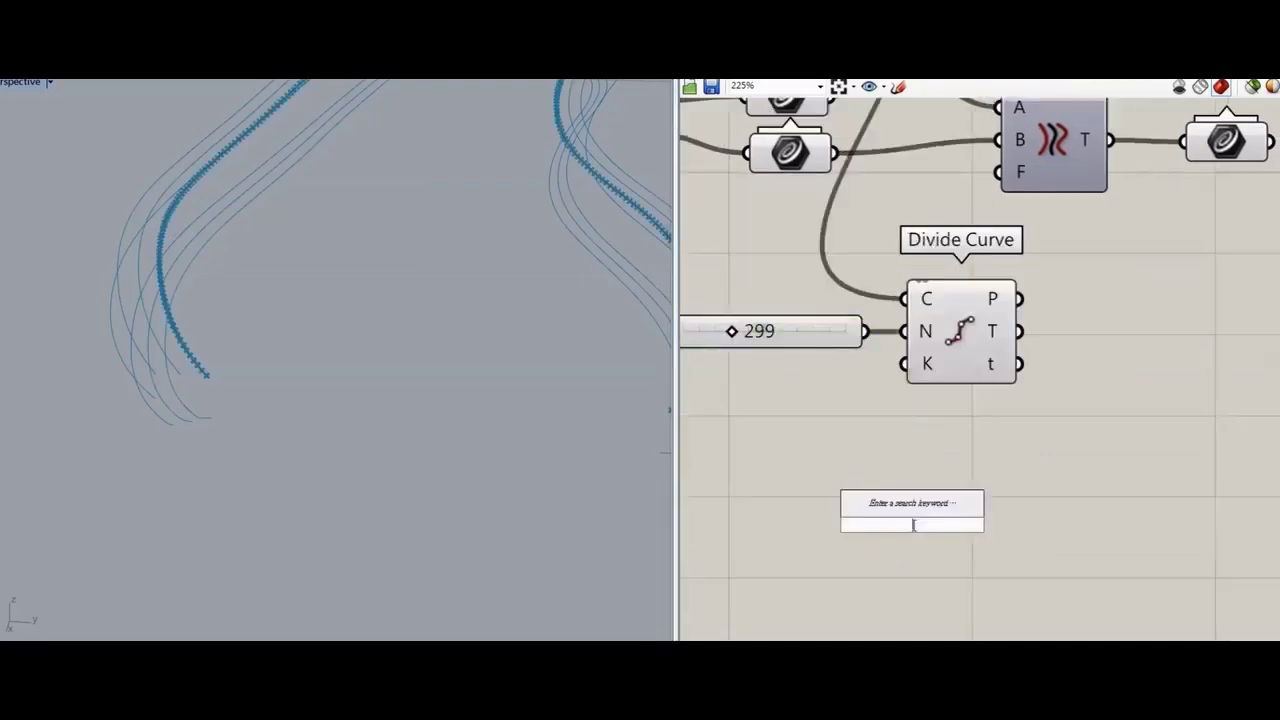
type("CURVE CLO")
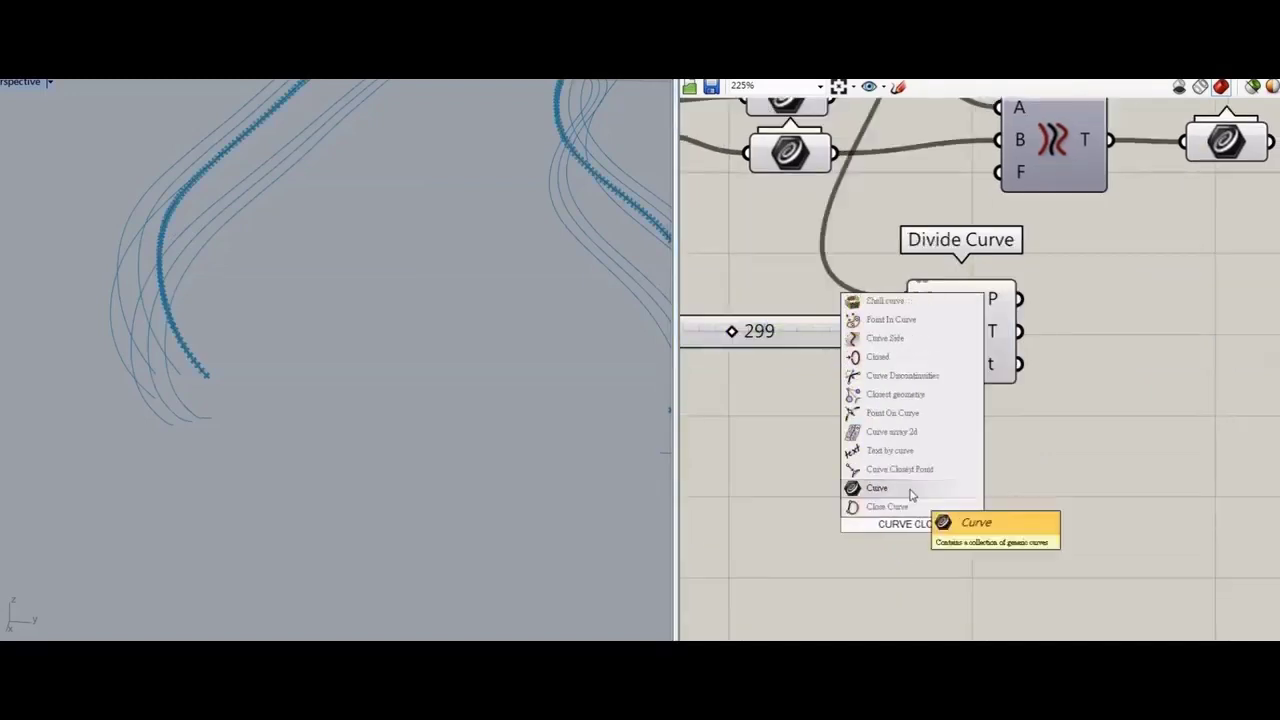
left_click(908, 491)
left_click_drag(1060, 499, 1084, 495)
left_click_drag(1013, 454, 1019, 298)
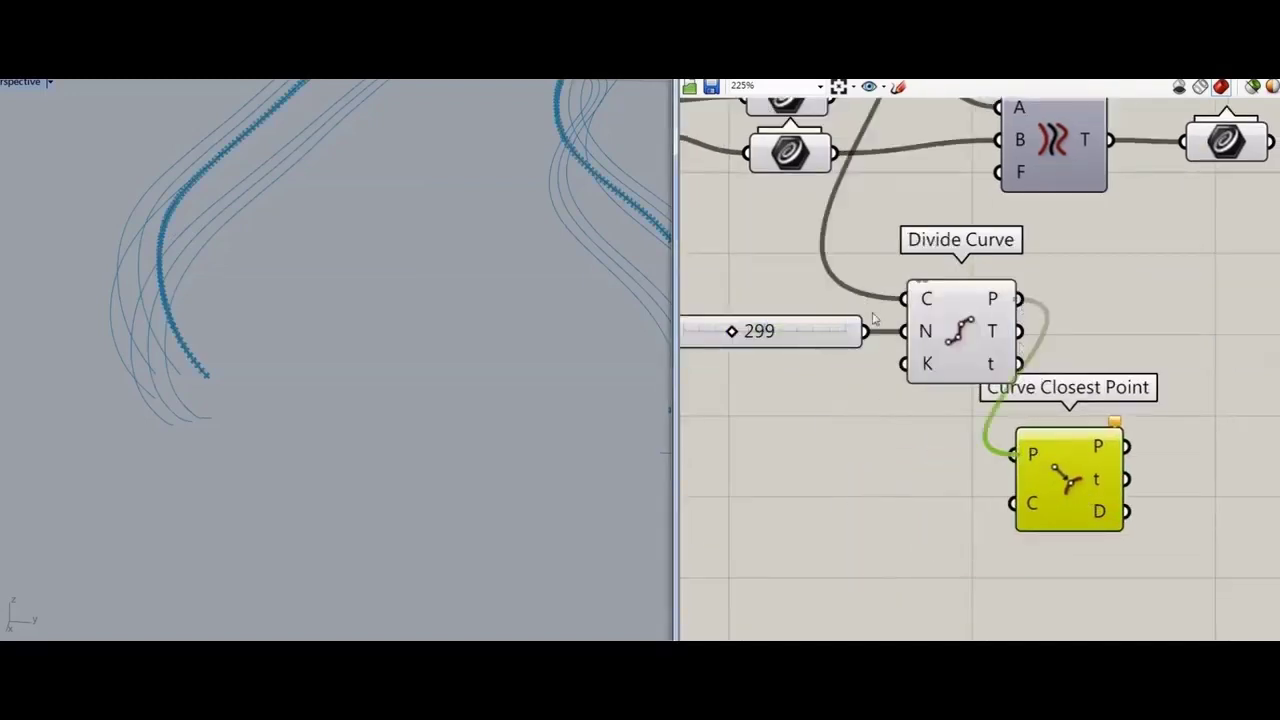
- Connect the first Dispatch's B-side Curve parameter to Curve Closest Point's C input and place the component beneath Divide Curve
left_click(922, 436)
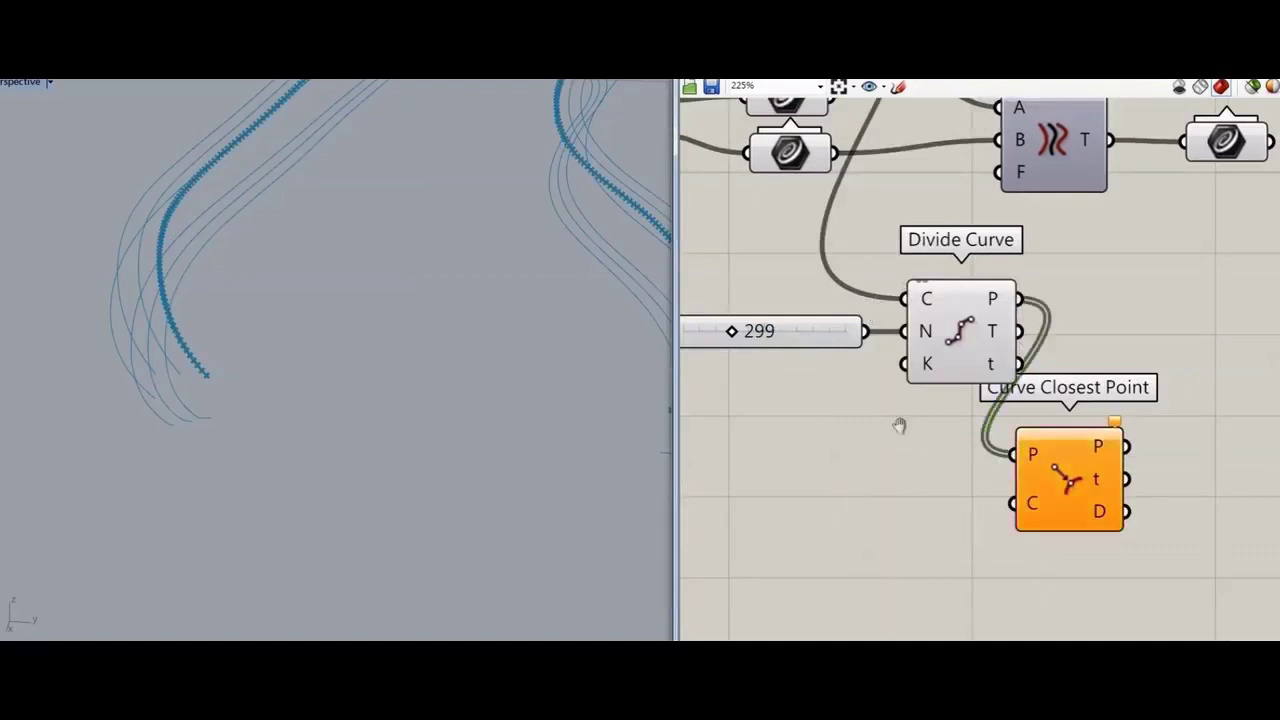
right_click_drag(898, 426, 872, 612)
left_click_drag(807, 188, 987, 629)
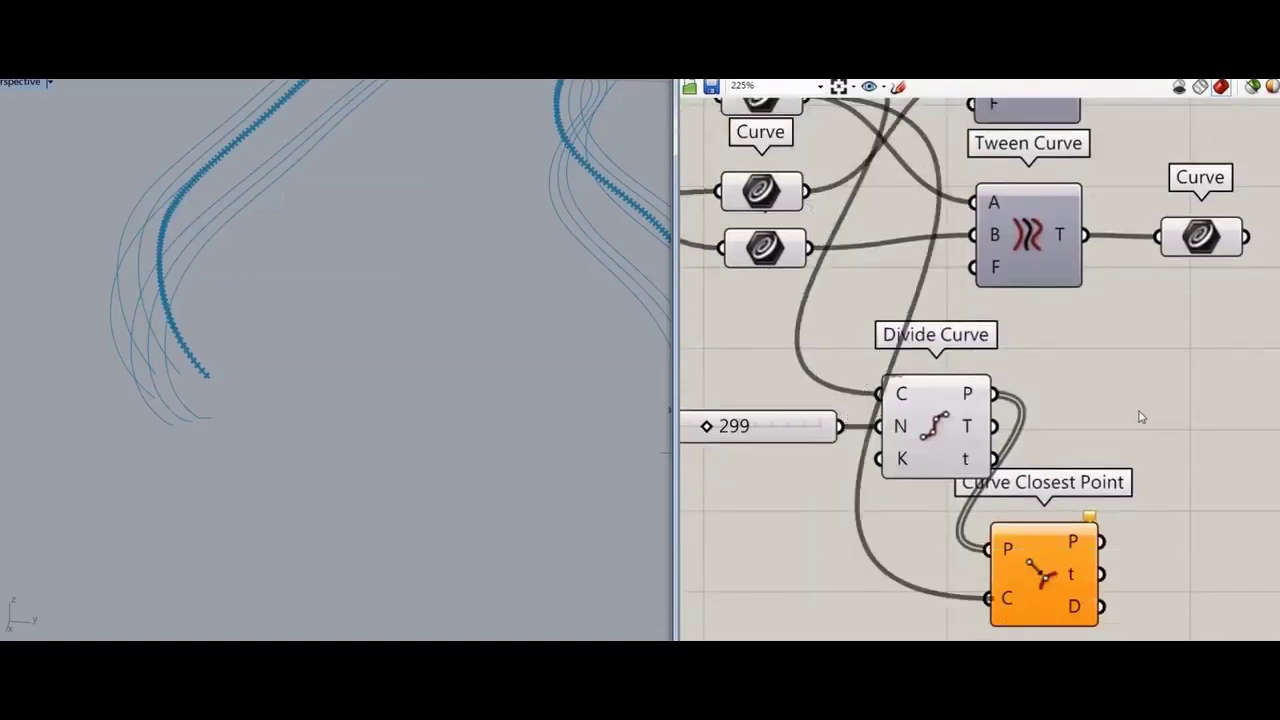
left_click_drag(1044, 574, 929, 580)
- Add a Line component between the Divide Curve points and the Curve Closest Point points and place it beside Divide Curve
double_click(1076, 481)
type("line")
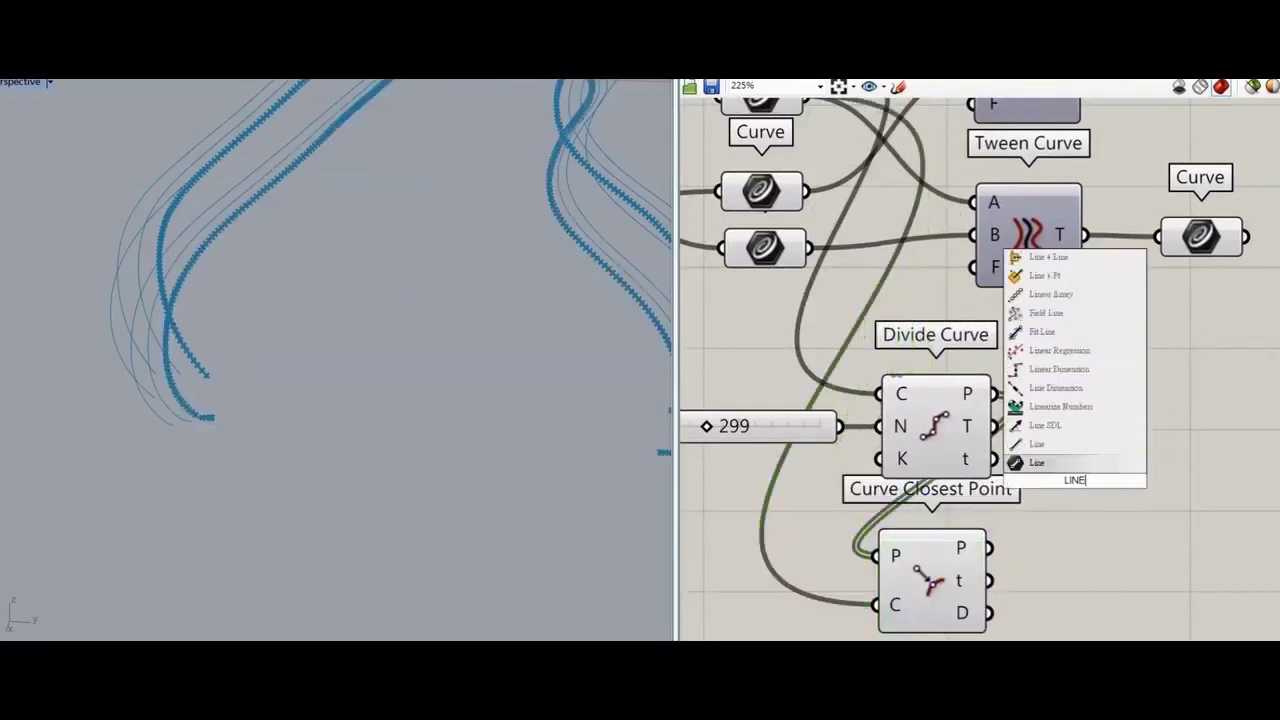
key("Return")
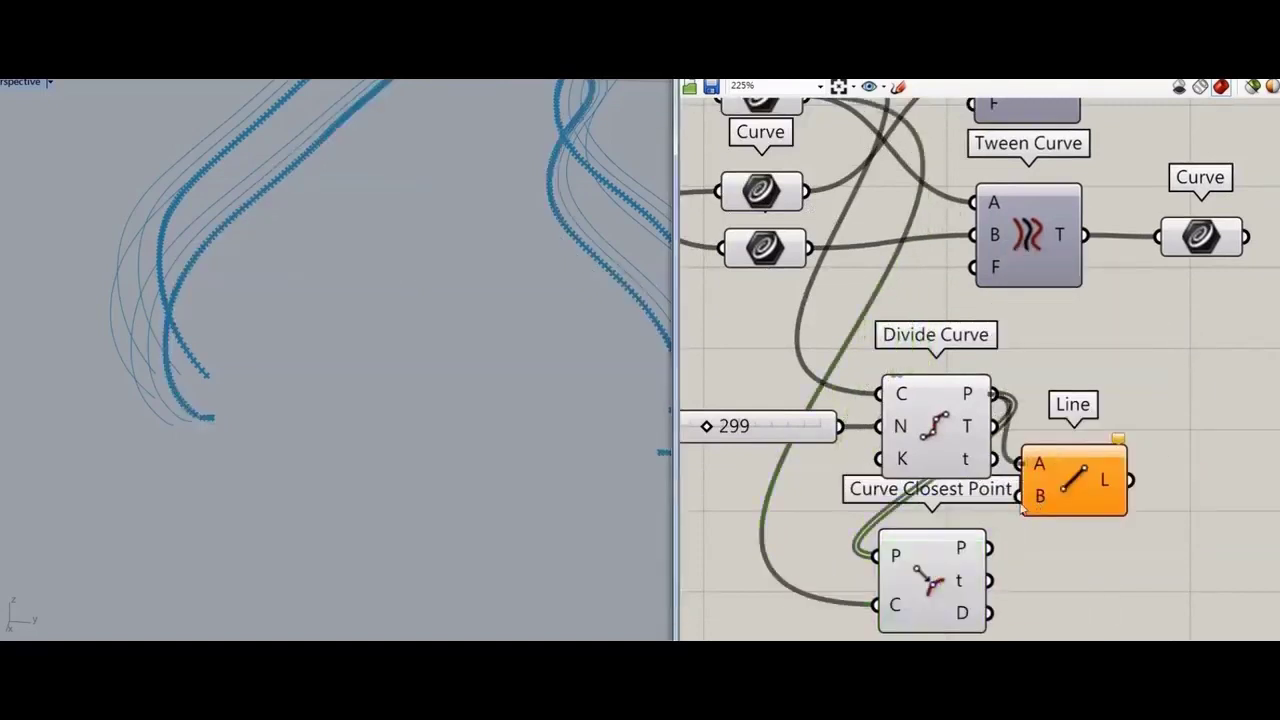
left_click_drag(1020, 498, 988, 548)
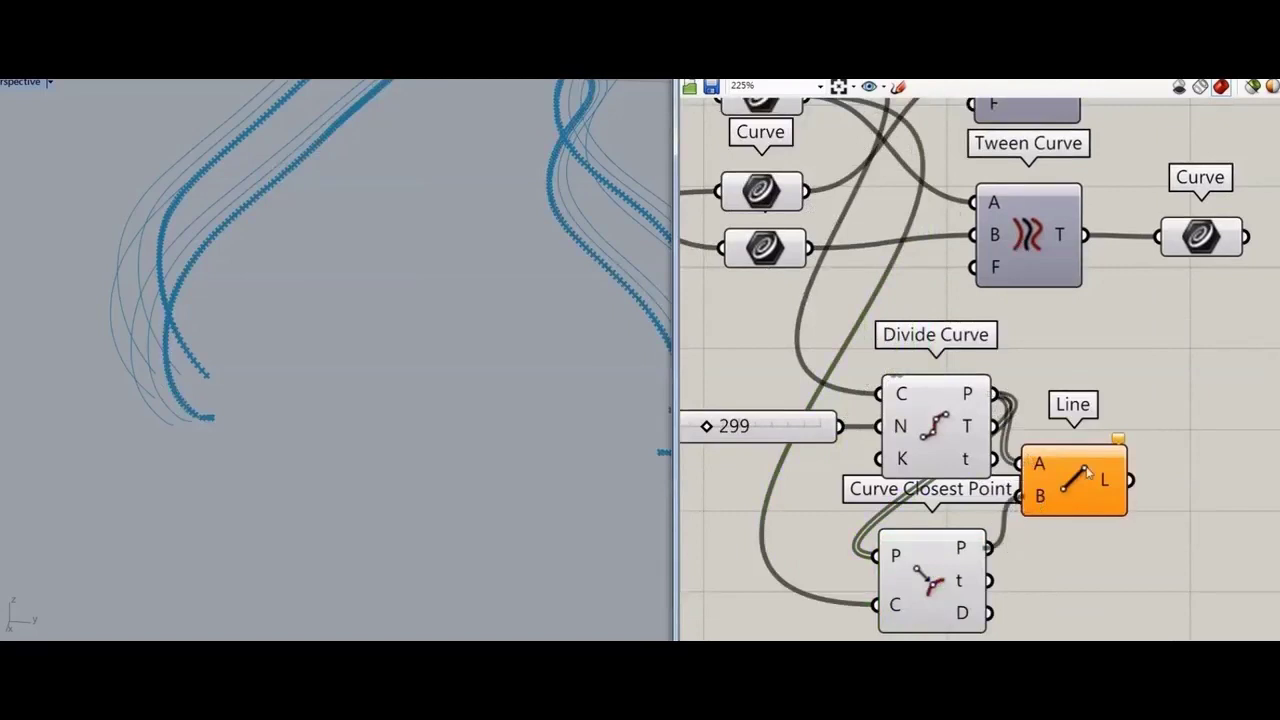
left_click_drag(1086, 470, 1095, 399)
right_click_drag(1177, 491, 991, 498)
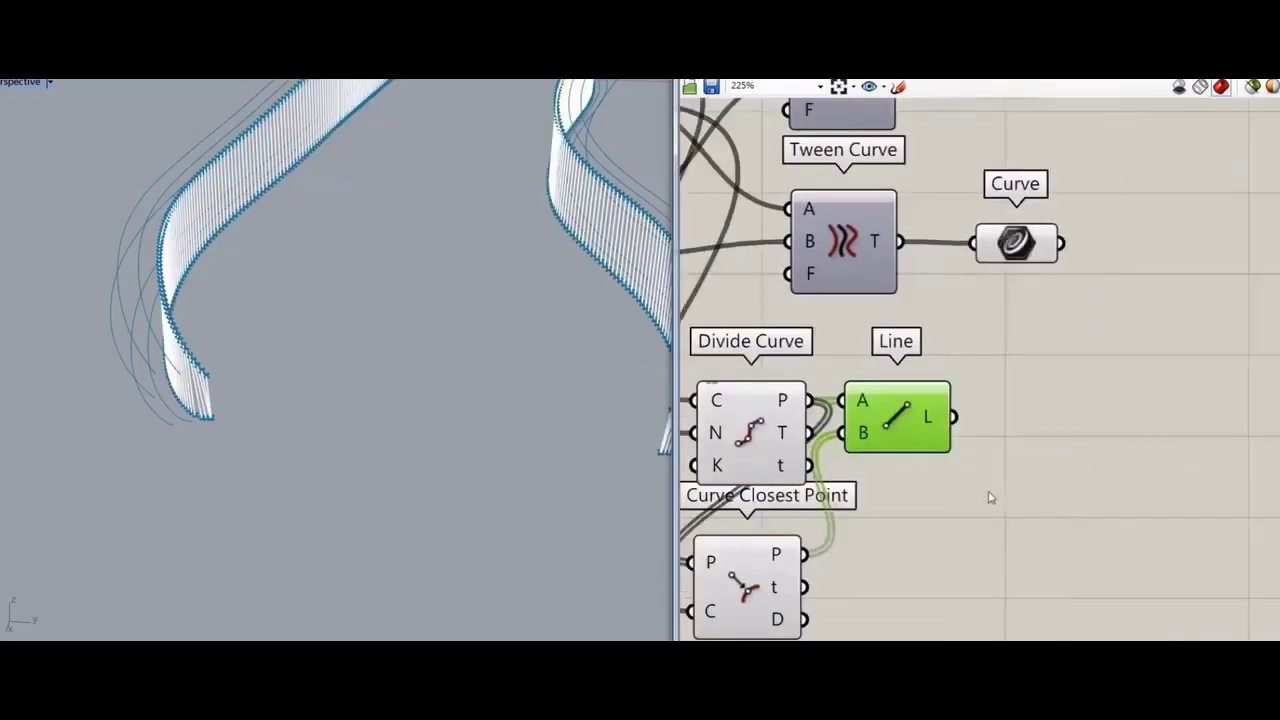
- Add a Point On Curve component at 0.5 on the Line output and feed its points into an Interpolate component
double_click(1074, 434)
type("POINT ON")
key("Return")
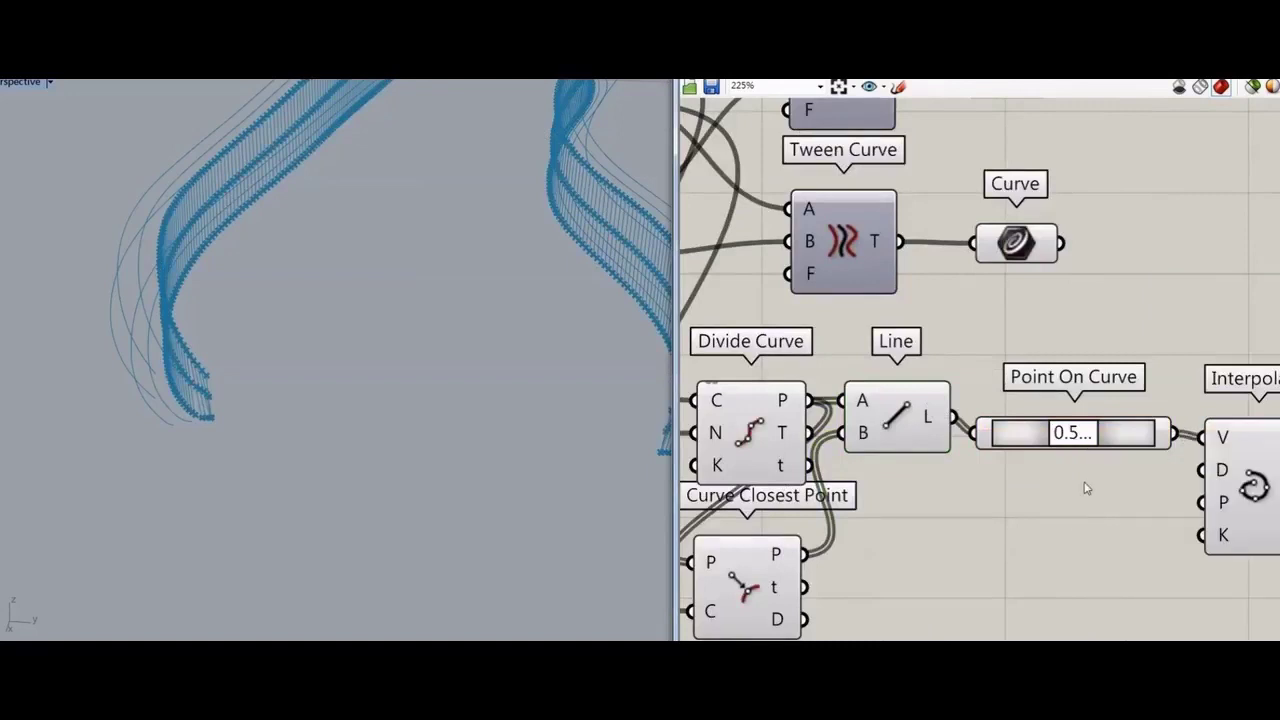
scroll(1171, 357, "down", 3)
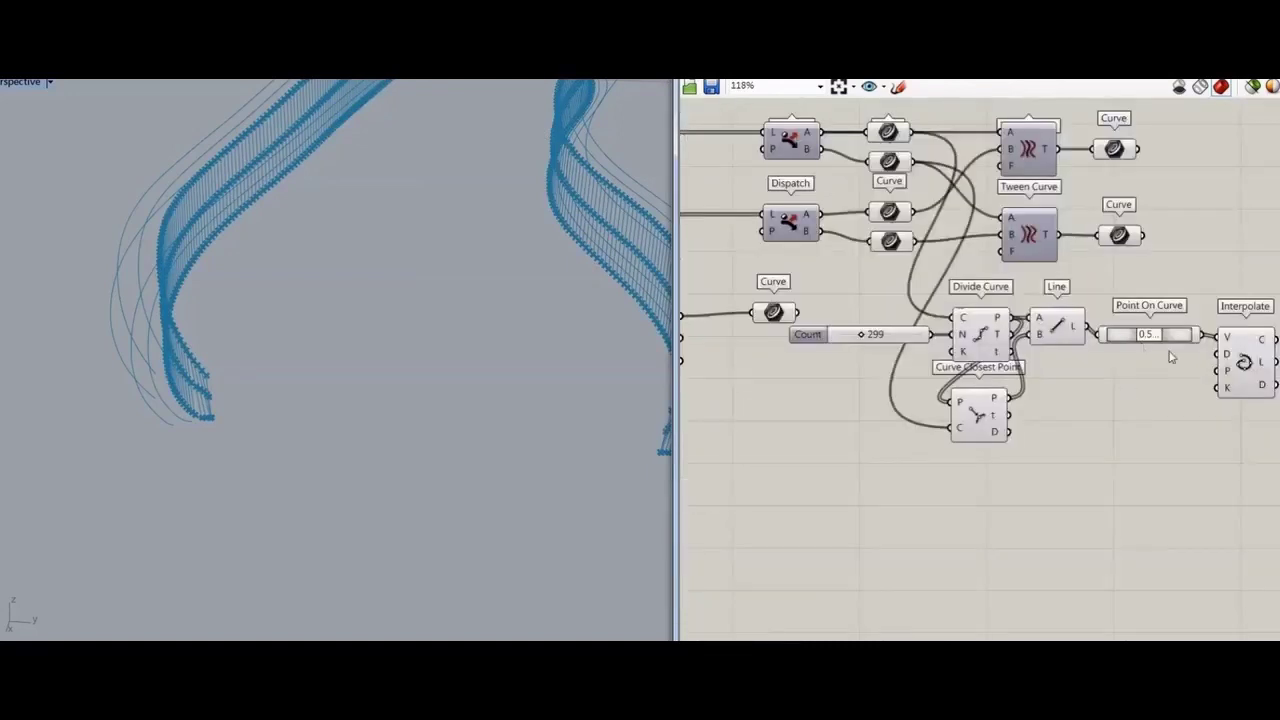
- Line Interpolate up with Point On Curve and connect its C output to a copied Curve parameter
left_click(1259, 367)
left_click(1197, 425)
right_click_drag(1197, 425, 1147, 402)
left_click_drag(1138, 317, 1136, 307)
left_click_drag(1197, 344, 1189, 333)
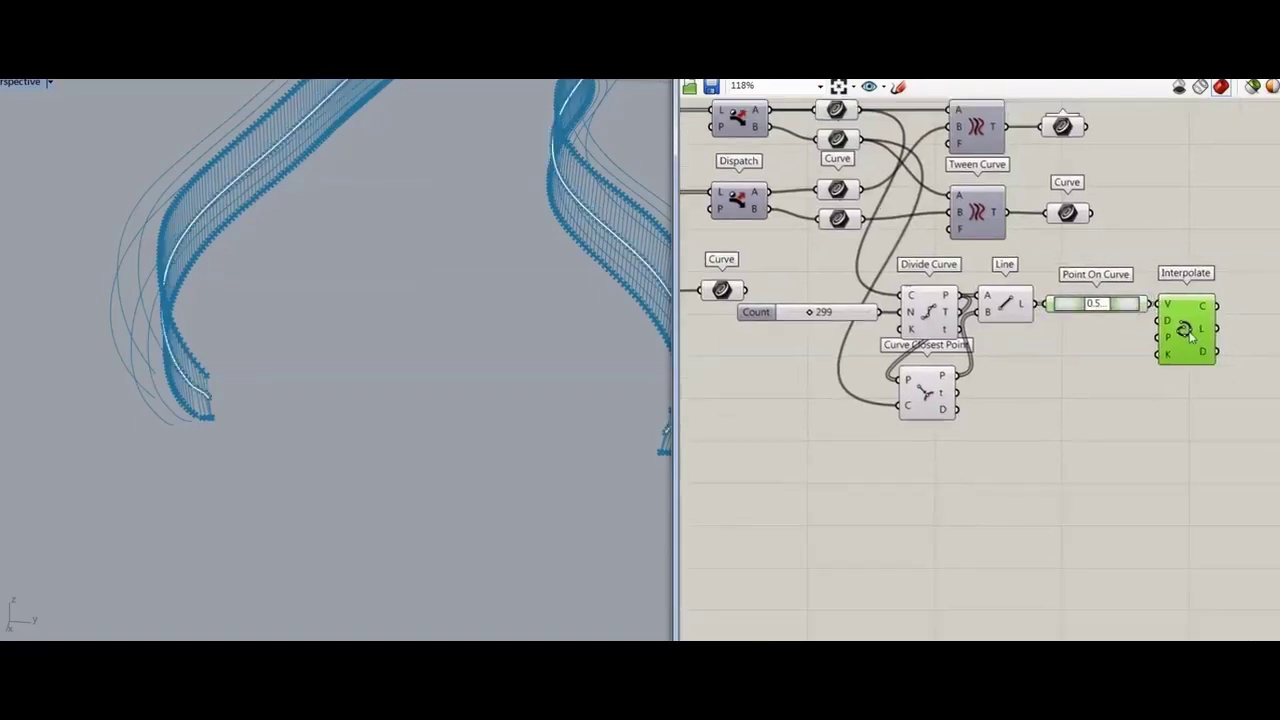
right_click_drag(1091, 448, 1026, 471)
left_click_drag(1067, 232, 1206, 331)
key("ctrl+c")
key("ctrl+v")
left_click_drag(1154, 328, 1183, 328)
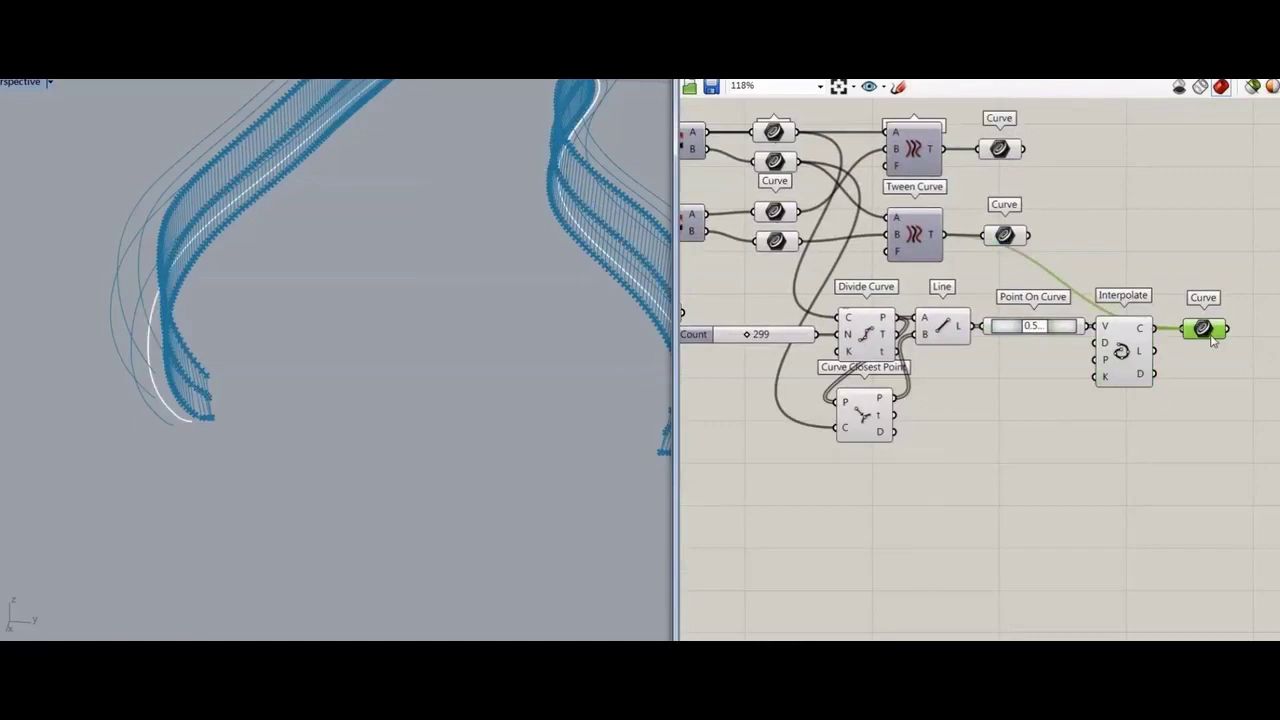
- Move the separate trimmed edge's Curve parameter beneath Interpolate, in line with the other output curves
right_click_drag(868, 454, 932, 375)
scroll(961, 342, "down", 4)
left_click_drag(836, 290, 1088, 363)
- Add a Merge component and place it beyond the output Curve parameters
right_click_drag(1178, 374, 1006, 415)
double_click(1029, 326)
type("MER")
key("Return")
scroll(1045, 329, "up", 3)
left_click_drag(1015, 325, 1027, 246)
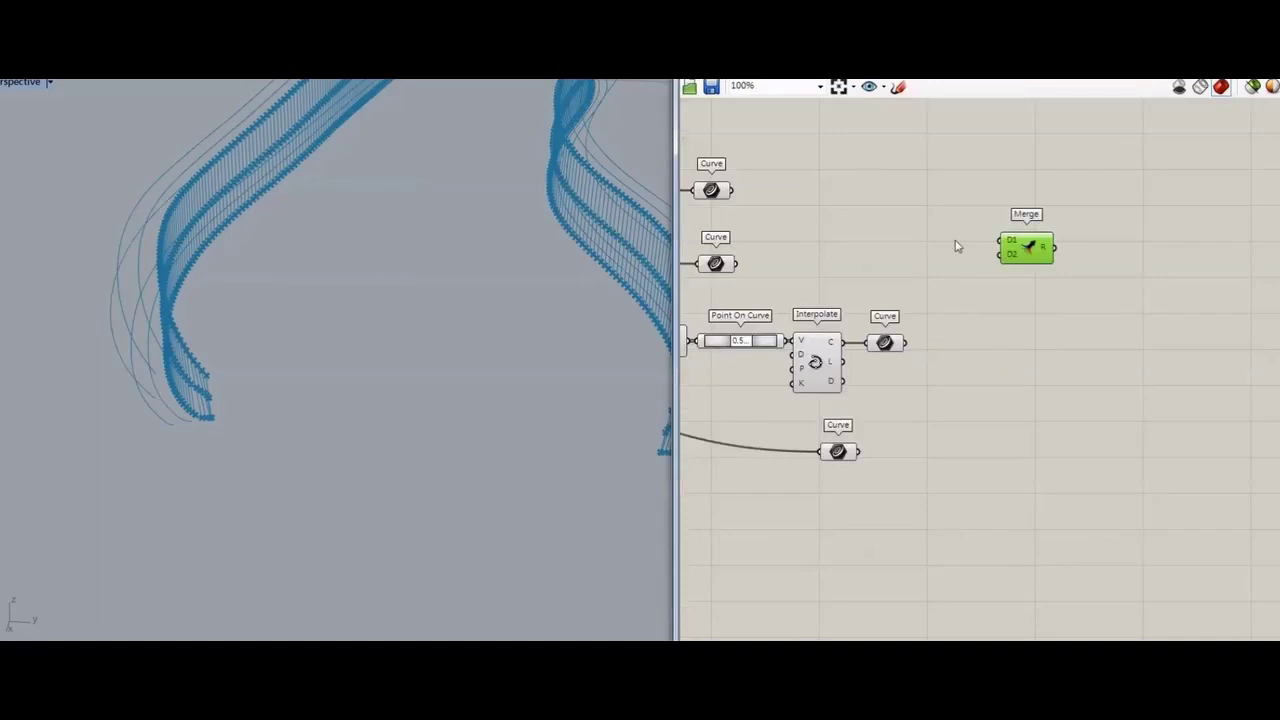
- Add a Divide Curve on the first tween's Curve parameter and a Point List component for numbering its points
double_click(863, 196)
type("DIVI")
left_click(862, 179)
left_click_drag(733, 190, 838, 182)
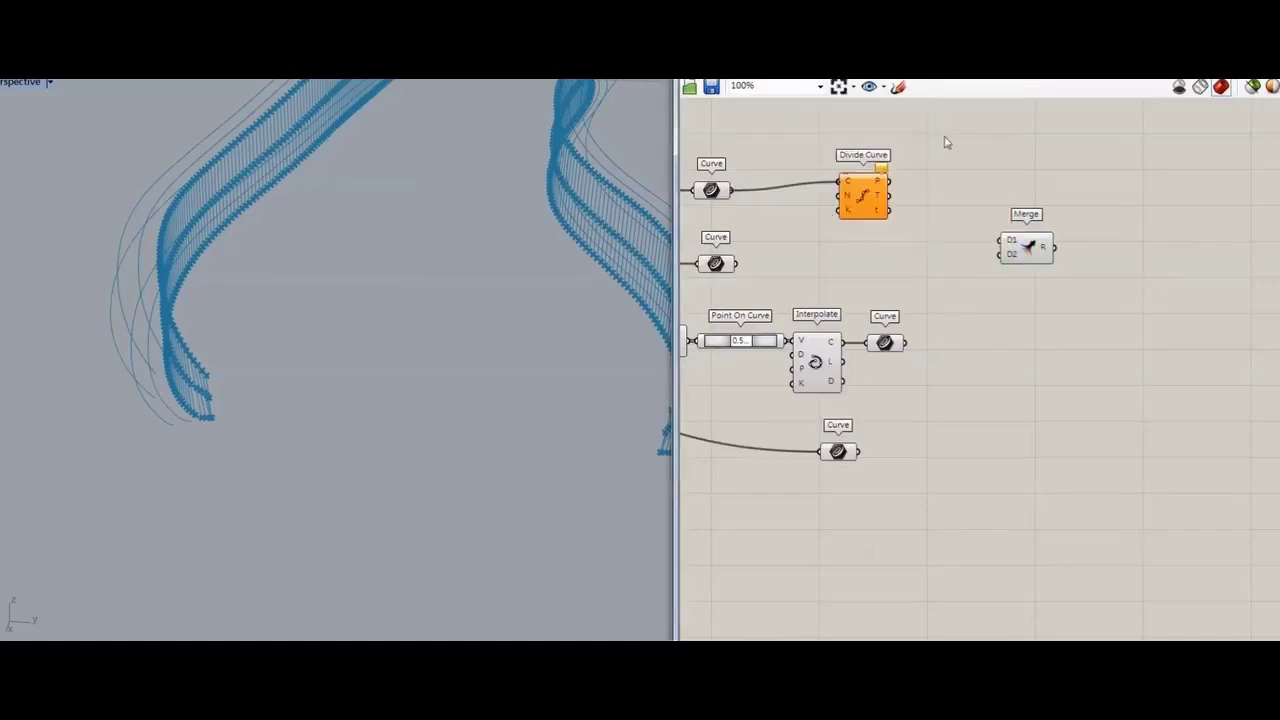
left_click(1050, 74)
left_click(1075, 92)
left_click(938, 188)
- Turn off the preview of the upstream tween, divide, line and closest point components and of the new Divide Curve
scroll(938, 256, "down", 3)
right_click_drag(938, 256, 1024, 217)
left_click_drag(865, 385, 684, 125)
middle_click(862, 453)
left_click(885, 469)
scroll(990, 170, "up", 2)
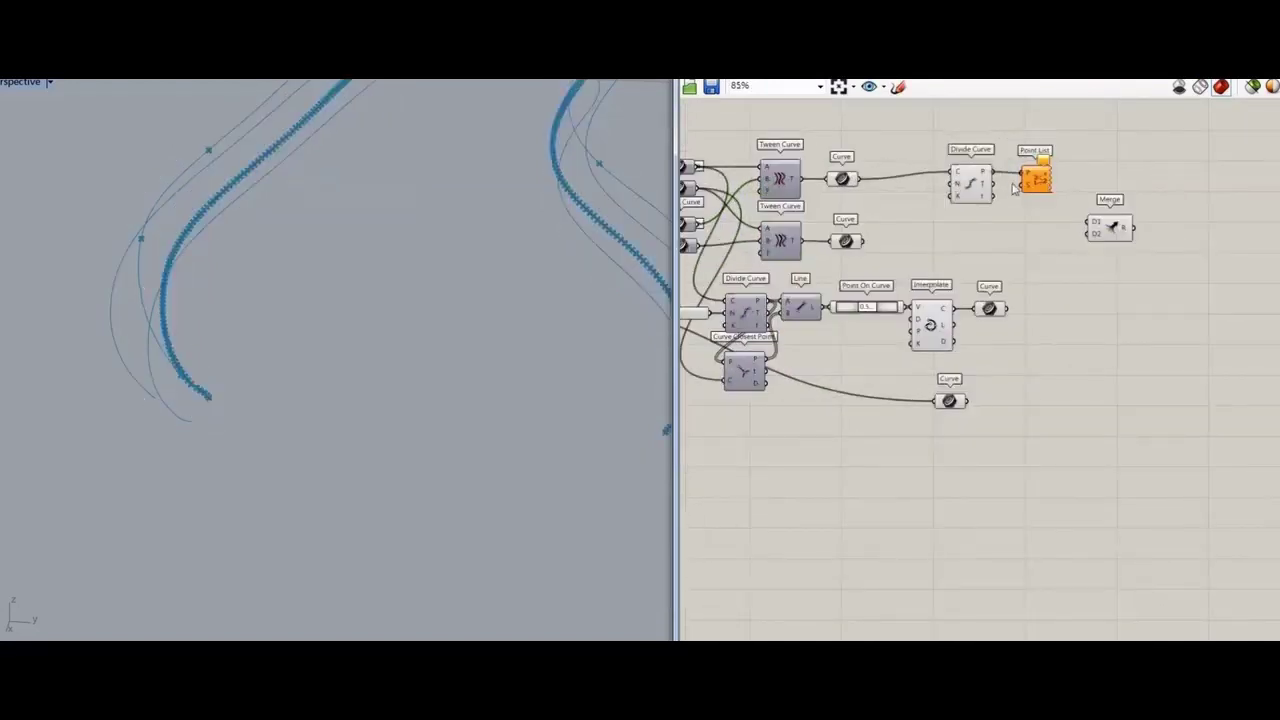
left_click(965, 180)
middle_click(897, 107)
left_click(911, 129)
- Examine the numbered points of the first tween curve, then feed the second tween curve into Divide Curve for comparison
left_click(1041, 178)
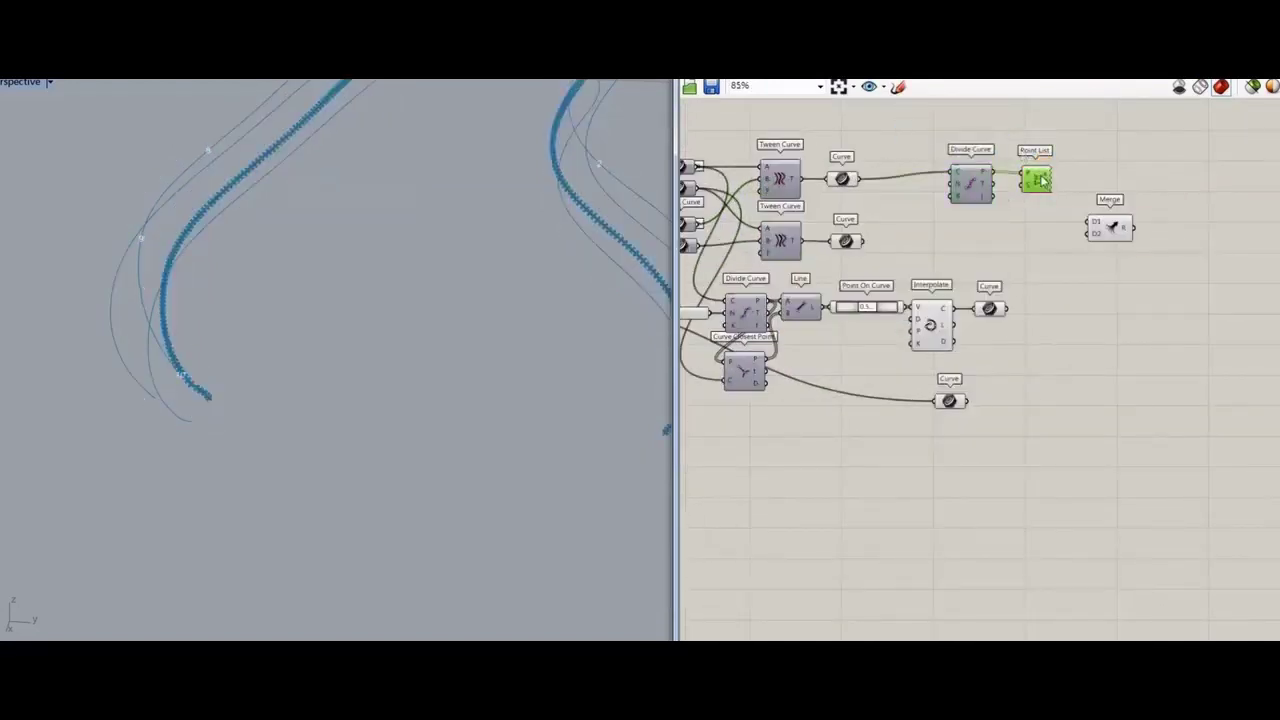
right_click_drag(446, 364, 422, 364)
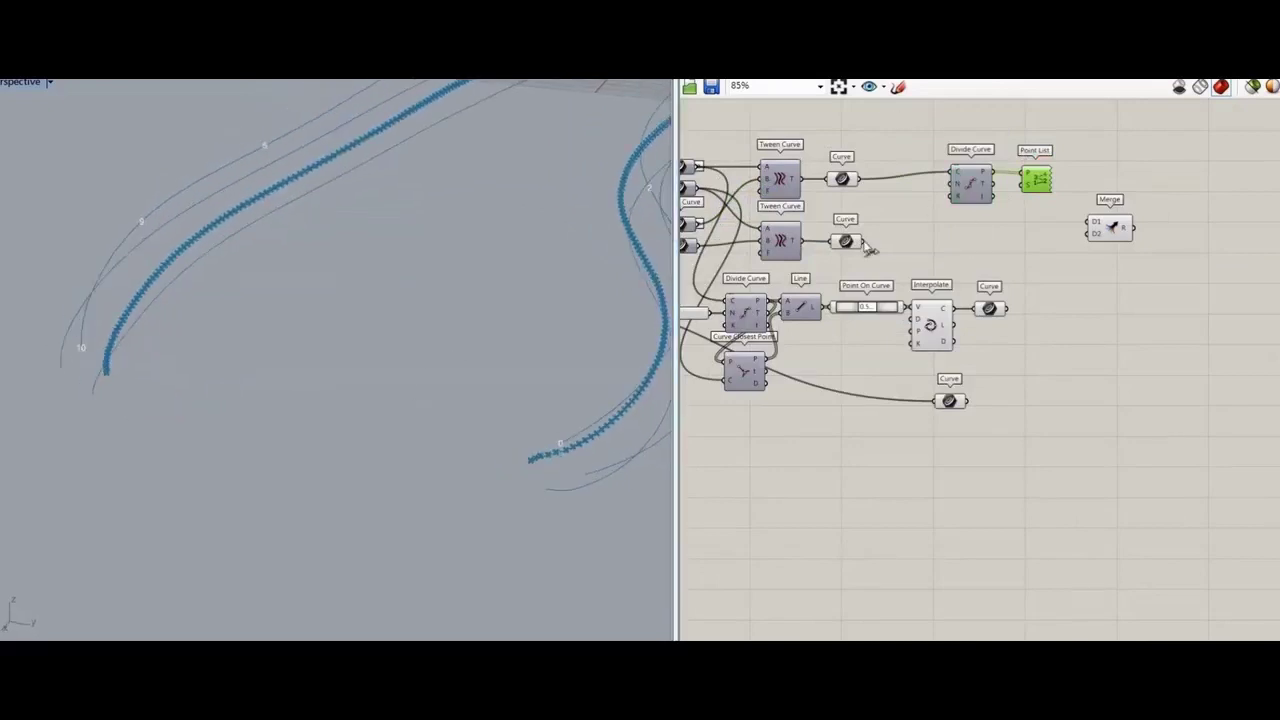
left_click_drag(863, 241, 951, 172, "shift")
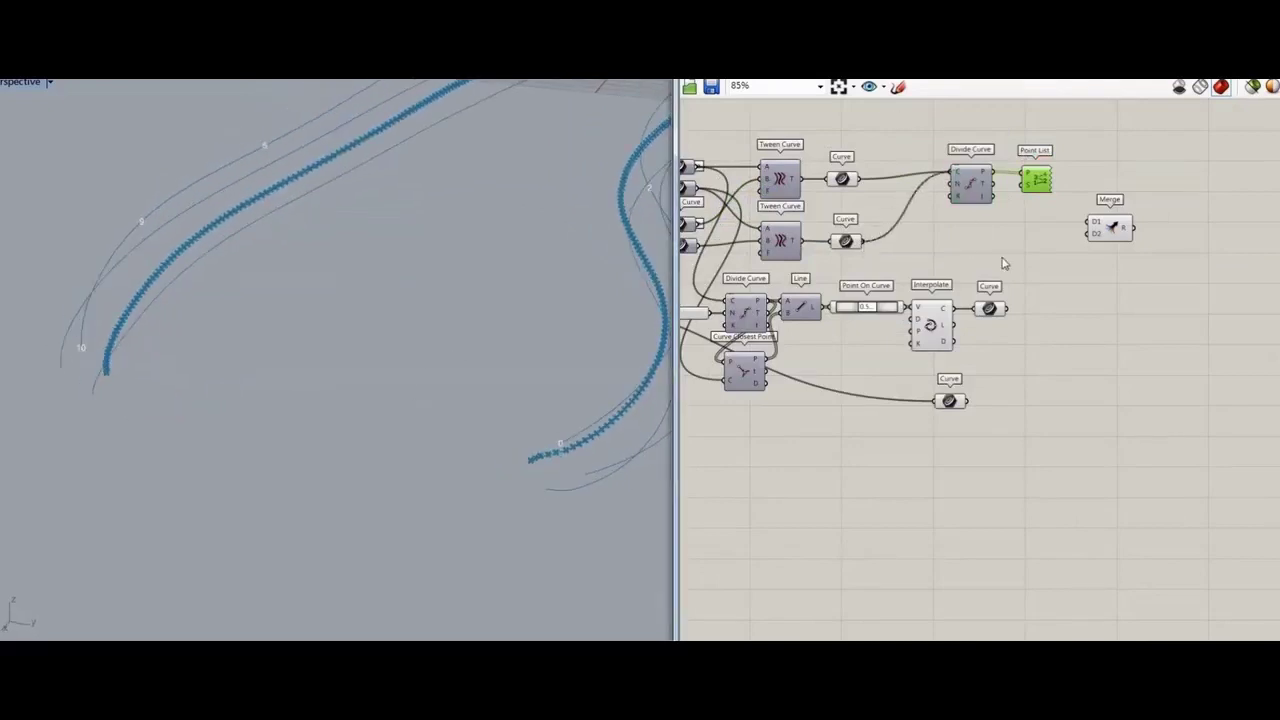
- Add a Flip Curve component and connect the second tween's Curve parameter to its C input
double_click(925, 250)
type("flip")
key("Return")
left_click_drag(862, 242, 903, 249)
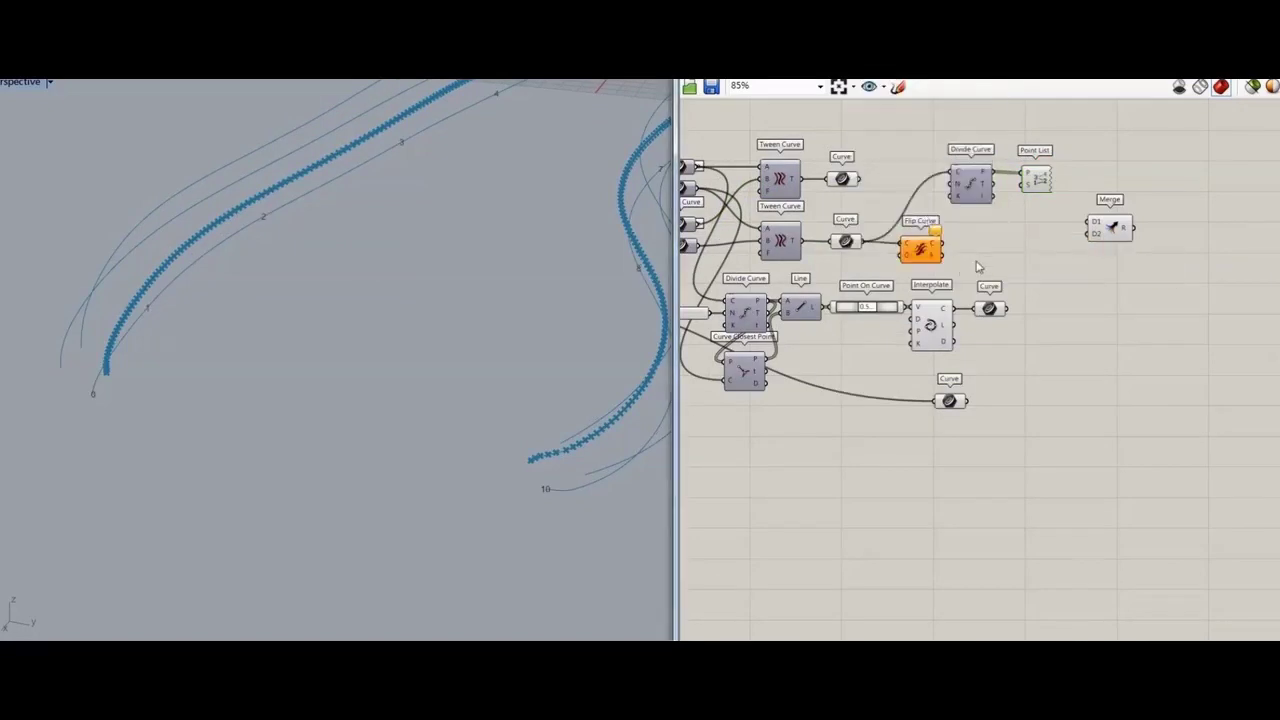
left_click(930, 250)
- Check the direction of the interpolated midpoint curve and the lower Curve parameter by feeding them into Divide Curve
left_click_drag(1007, 308, 951, 175)
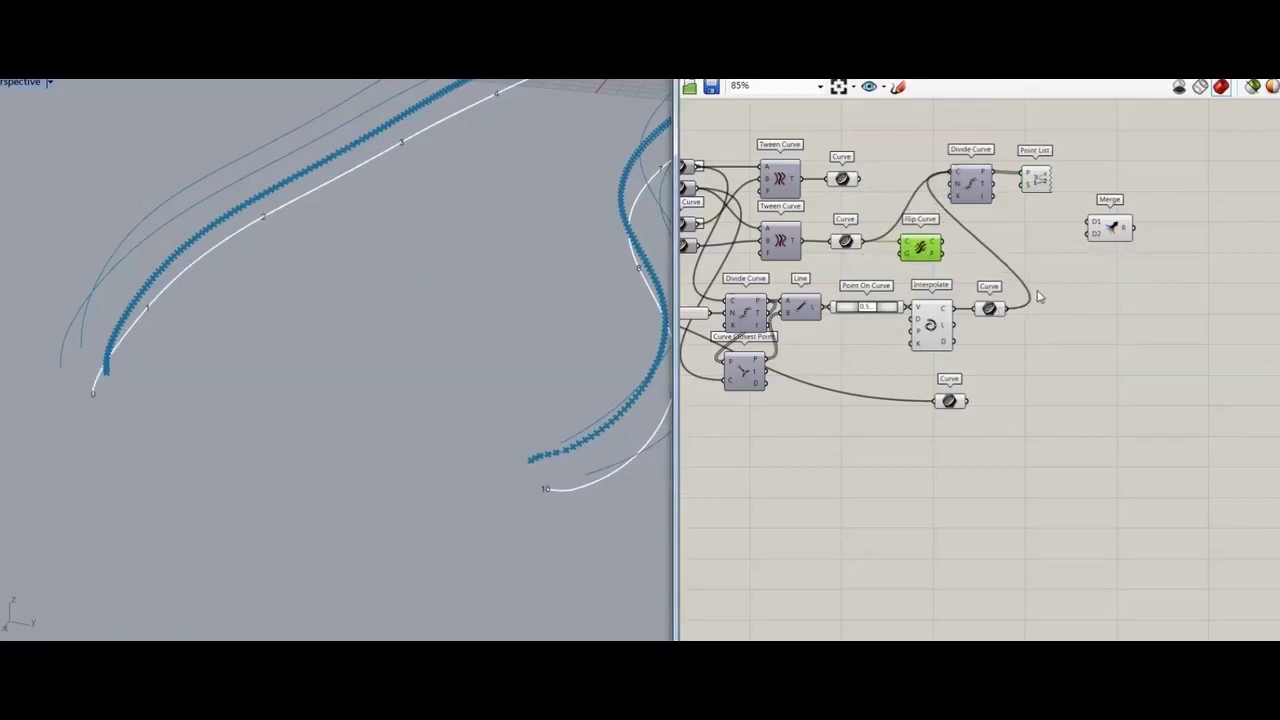
left_click_drag(968, 401, 953, 175, "shift")
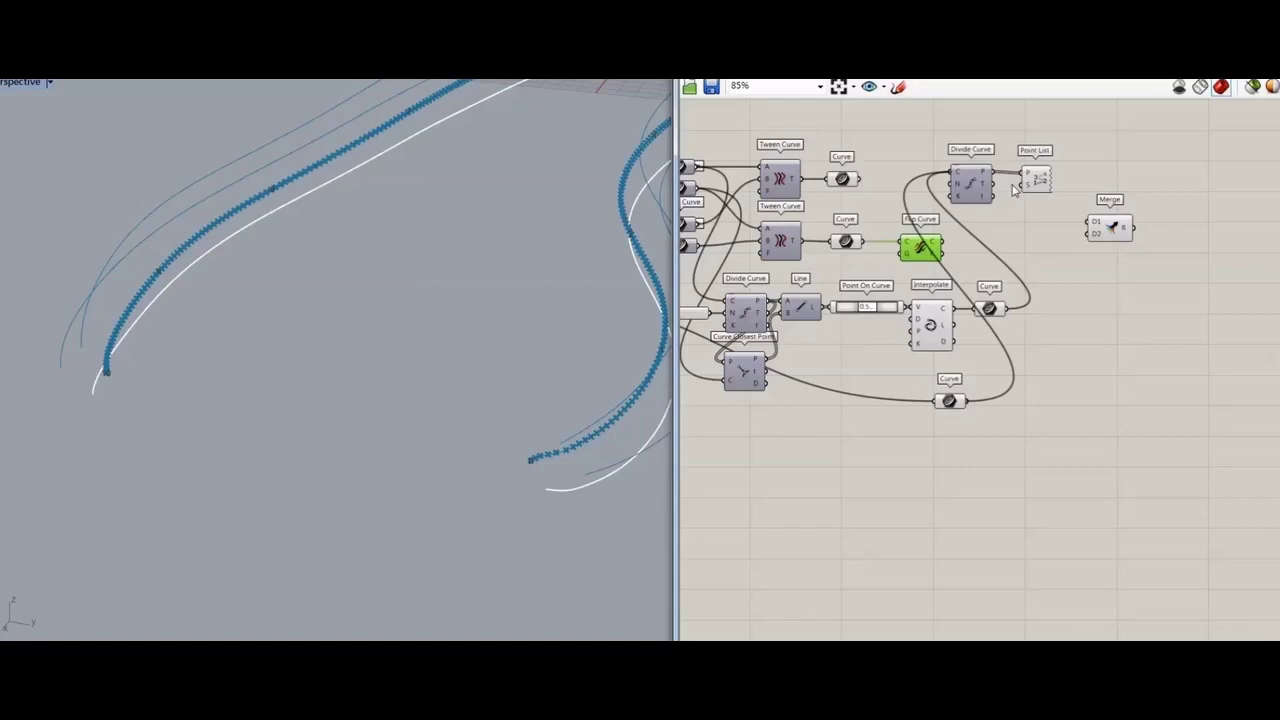
left_click(1077, 314)
scroll(1050, 305, "up", 1)
right_click_drag(945, 243, 926, 320)
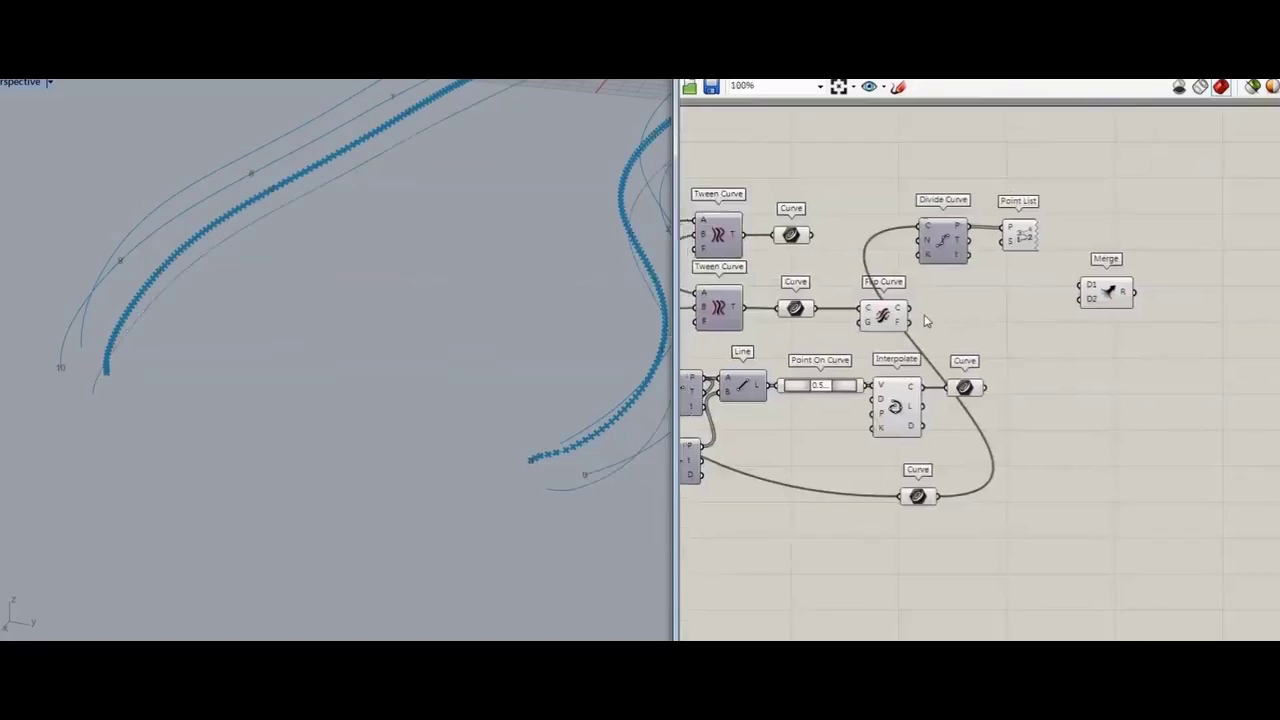
- Connect the first tween's Curve parameter to Merge D1 and the lower Curve parameter to D2
scroll(912, 305, "up", 2)
left_click_drag(771, 206, 1138, 276)
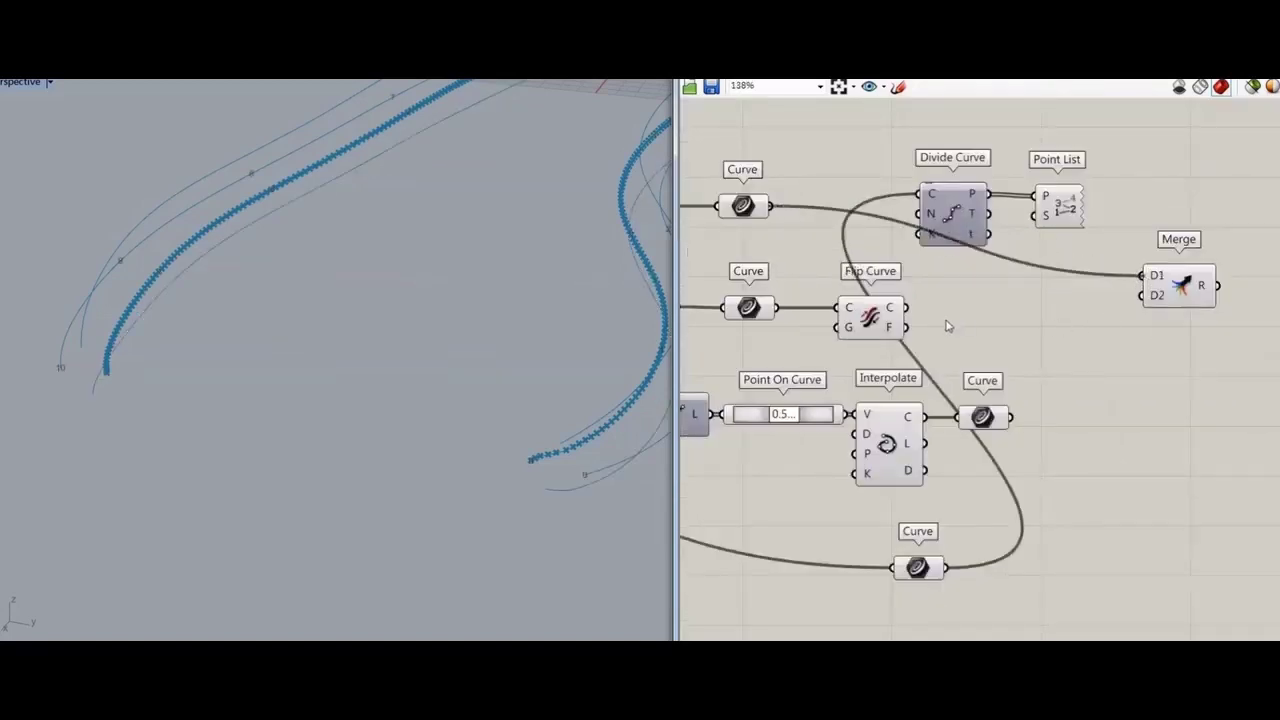
left_click(745, 206)
left_click(750, 307, "shift")
left_click(983, 418)
left_click(935, 577)
left_click_drag(947, 568, 1142, 295)
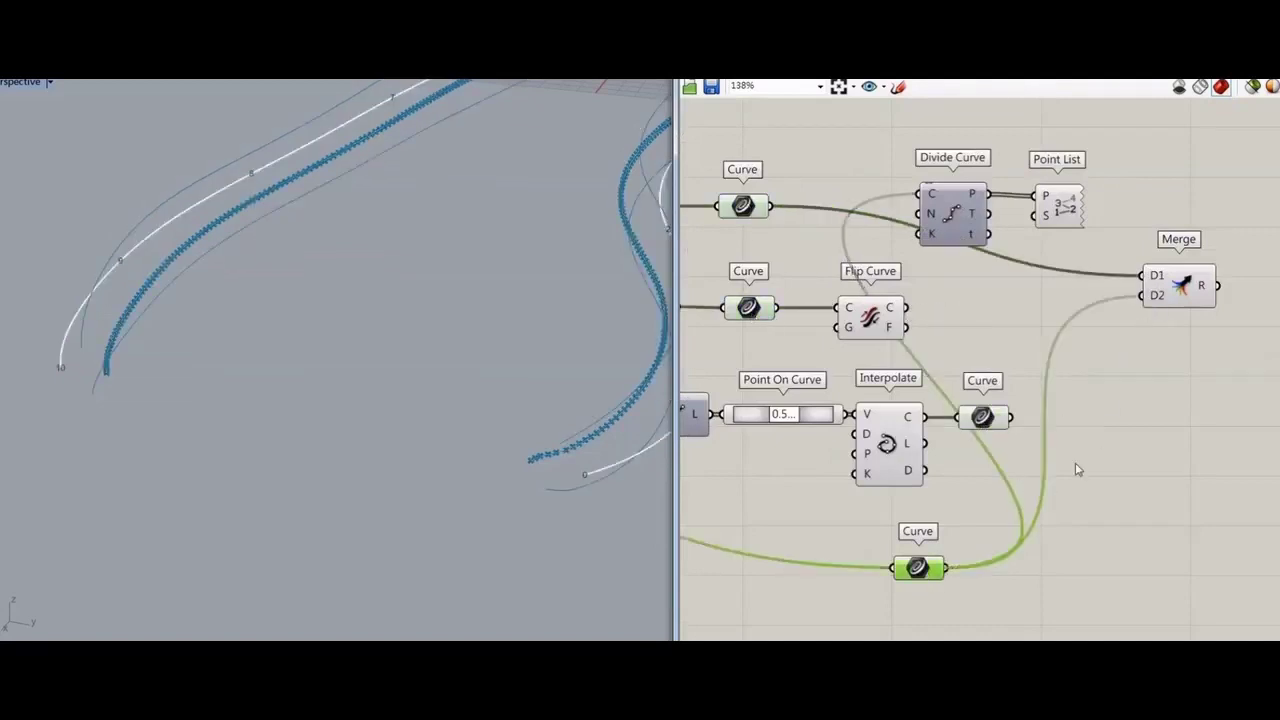
- Connect the flipped second tween curve to Merge D3 and the interpolated midpoint Curve to D4
left_click(872, 318)
left_click_drag(906, 307, 1142, 305)
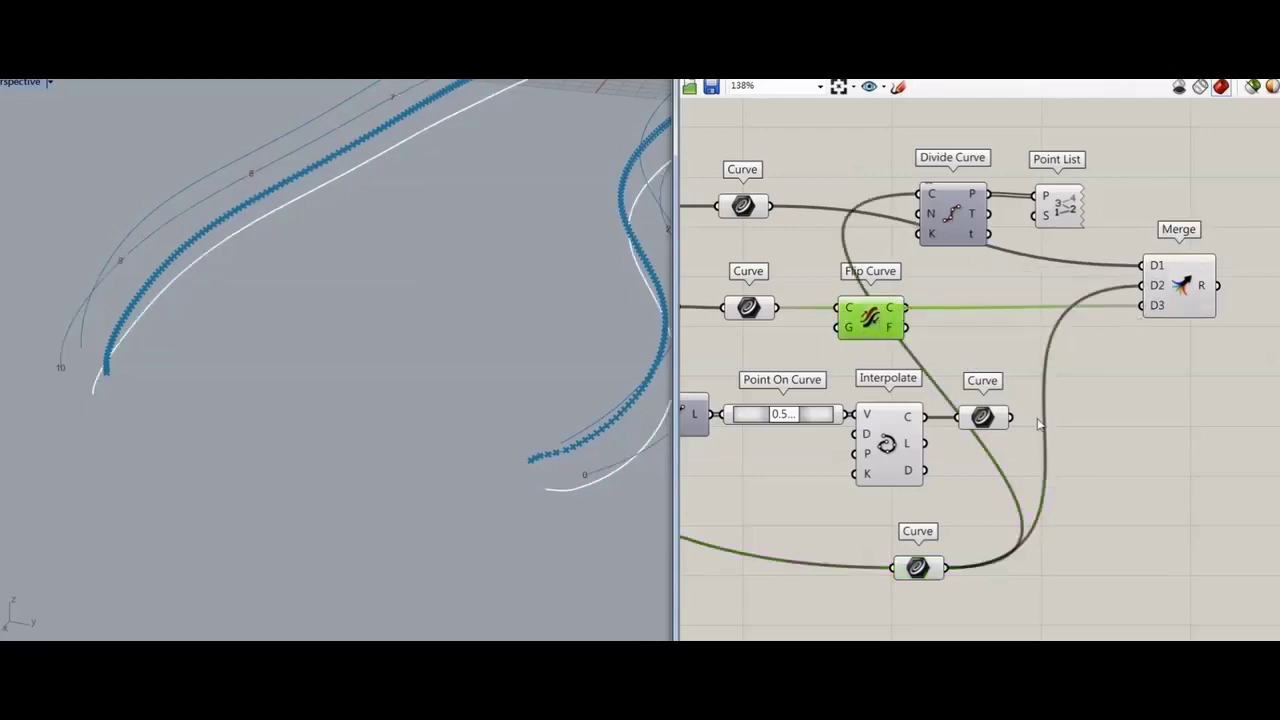
left_click(995, 418)
left_click_drag(1008, 423, 1138, 318)
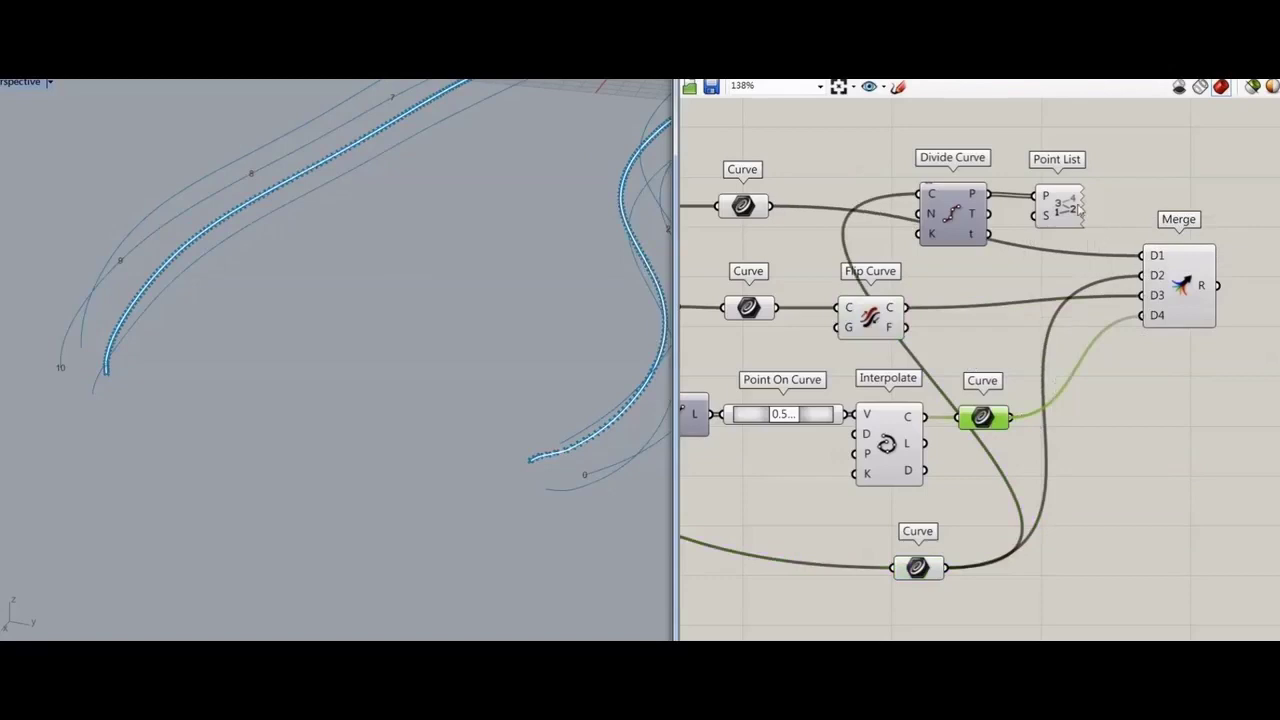
- Move Divide Curve and Point List beyond Merge and turn off the preview of the components feeding the merged curves
left_click_drag(1156, 152, 962, 228)
left_click_drag(954, 220, 1248, 186)
left_click_drag(1181, 293, 1075, 253)
left_click_drag(997, 163, 702, 585)
right_click(948, 148)
left_click(967, 170)
scroll(979, 225, "down", 10)
left_click_drag(987, 169, 724, 550)
left_click(934, 197)
scroll(1029, 245, "up", 10)
left_click_drag(884, 346, 891, 348)
- Add a Count slider of 140 for Divide Curve's N input and connect Merge's R output to its C input
left_click_drag(1050, 305, 1152, 399)
double_click(1027, 489)
type("140")
key("Return")
left_click_drag(1070, 494, 1033, 421)
left_click_drag(1115, 377, 1135, 432)
left_click_drag(924, 345, 1100, 395, "shift")
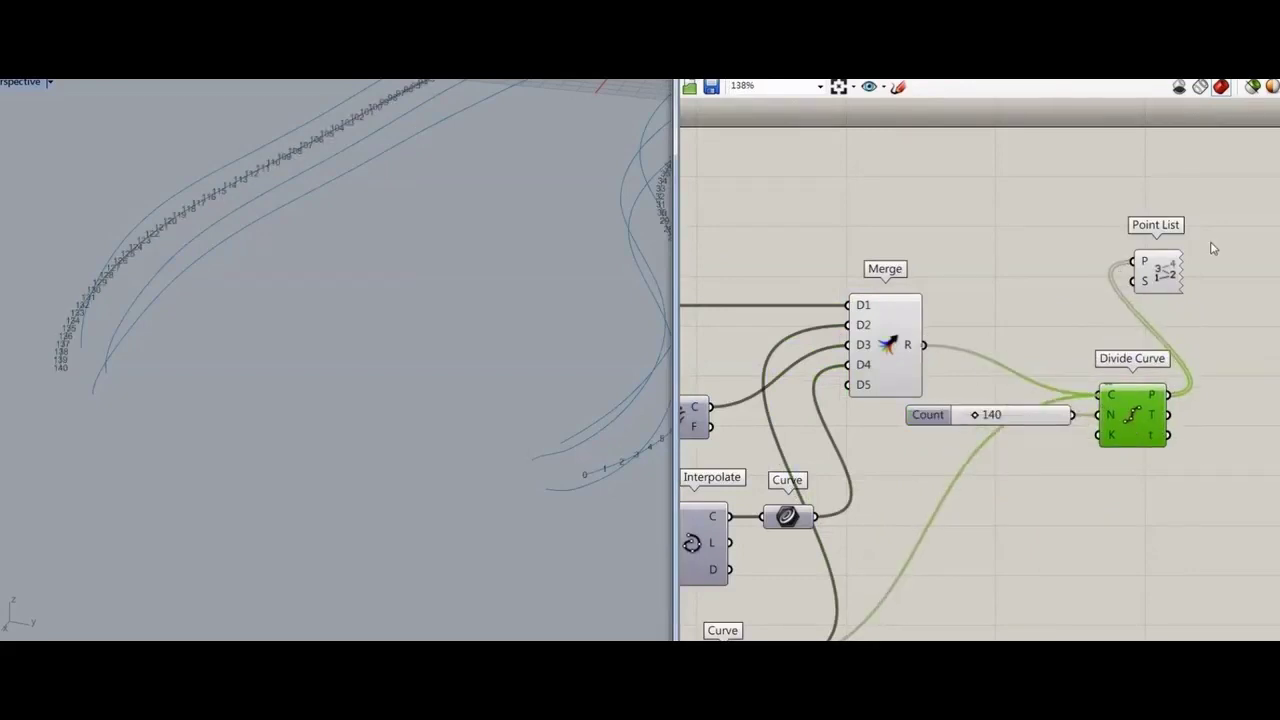
- Inspect the numbered division points, then delete Point List and disable the Divide Curve component
right_click_drag(620, 520, 464, 426)
left_click_drag(1129, 399, 1102, 375)
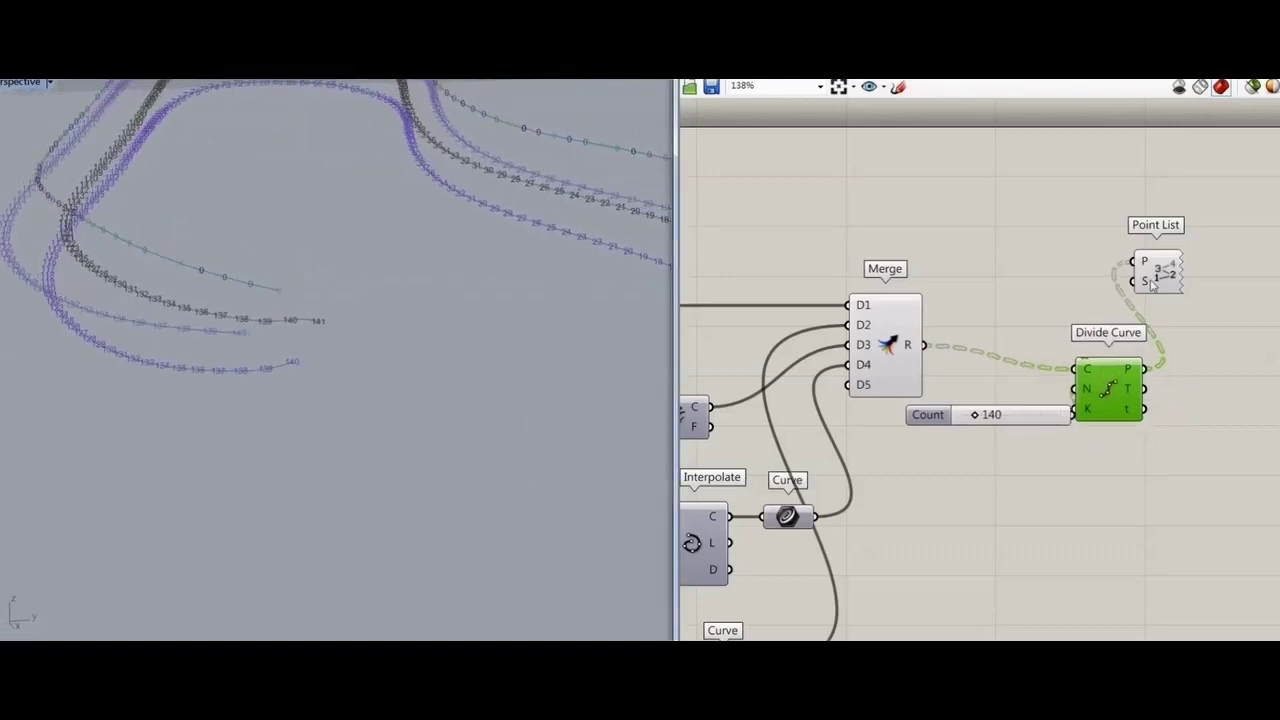
left_click(1163, 280)
key("Delete")
left_click(1112, 379)
right_click(1097, 242)
left_click(1124, 308)
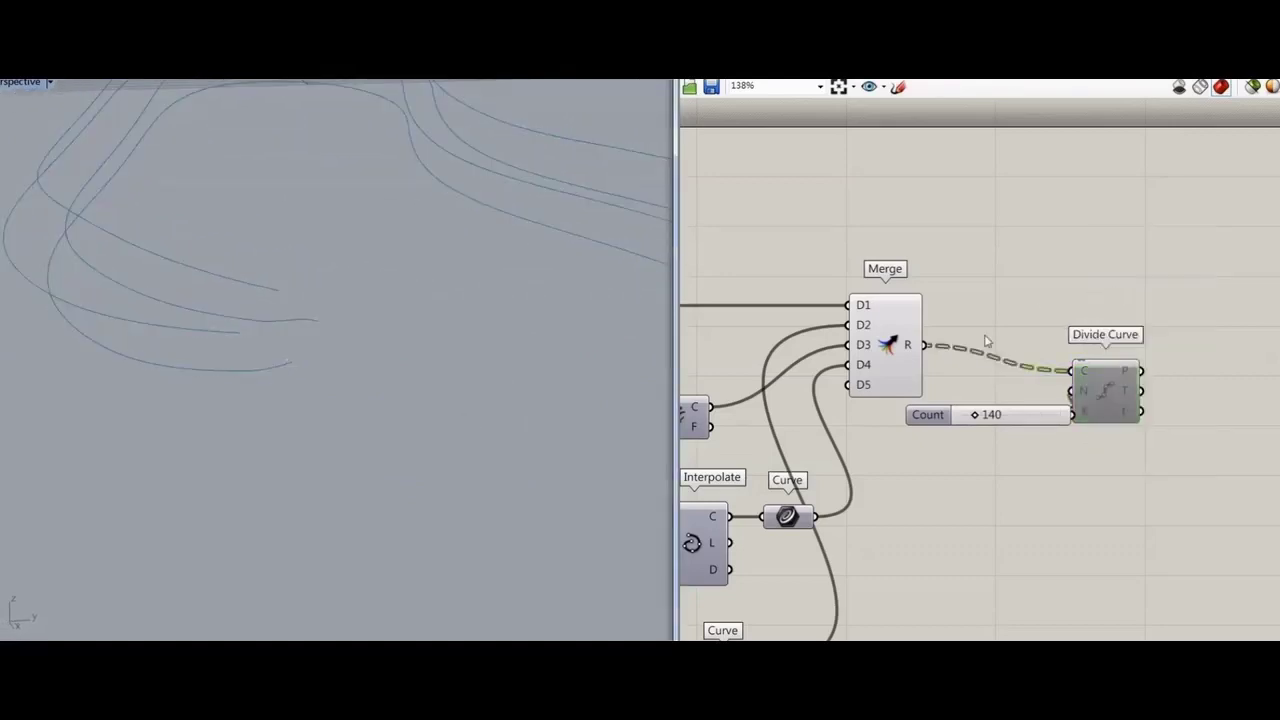
- Flatten the D1, D2, D3 and D4 inputs of the Merge component
right_click(864, 313)
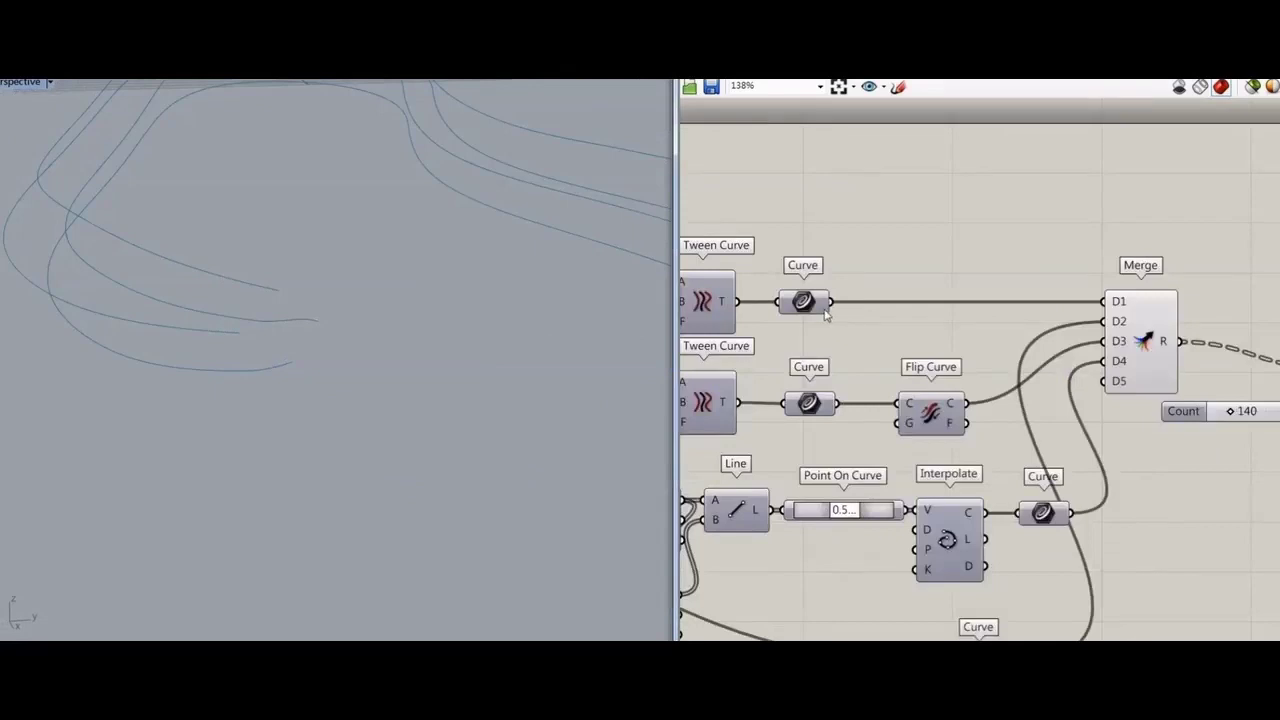
right_click(1117, 307)
left_click(1130, 416)
right_click(1120, 322)
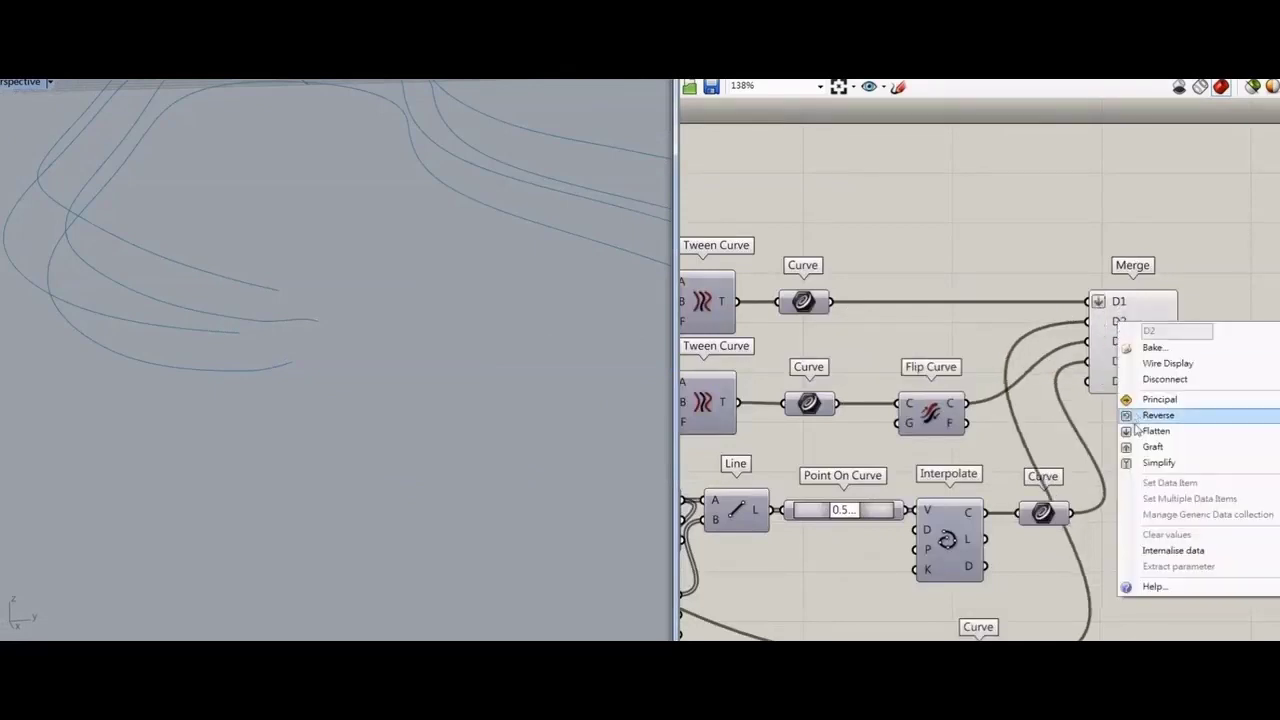
left_click(1130, 417)
right_click(1111, 342)
left_click(1135, 448)
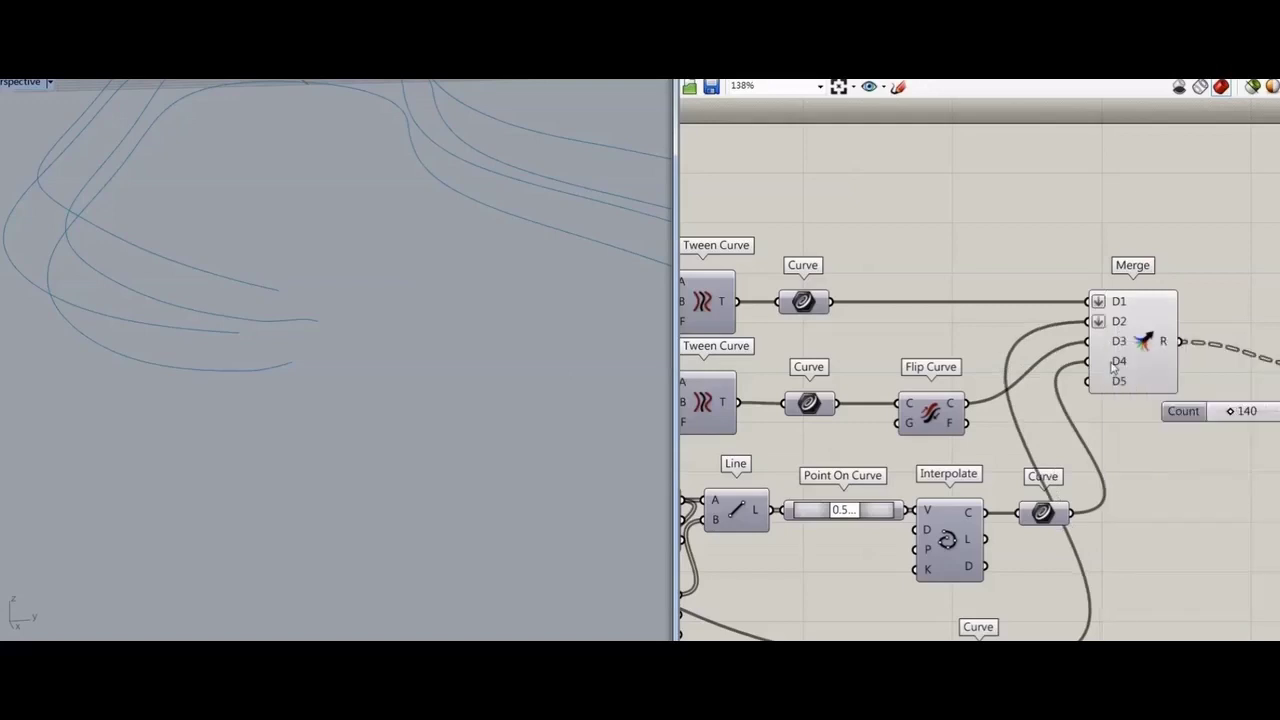
right_click(1110, 345)
left_click(1155, 471)
- Re-enable the Divide Curve component connected to Merge
right_click_drag(1210, 510, 888, 502)
left_click(1046, 366)
right_click(1035, 214)
left_click(1080, 253)
left_click(1154, 304)
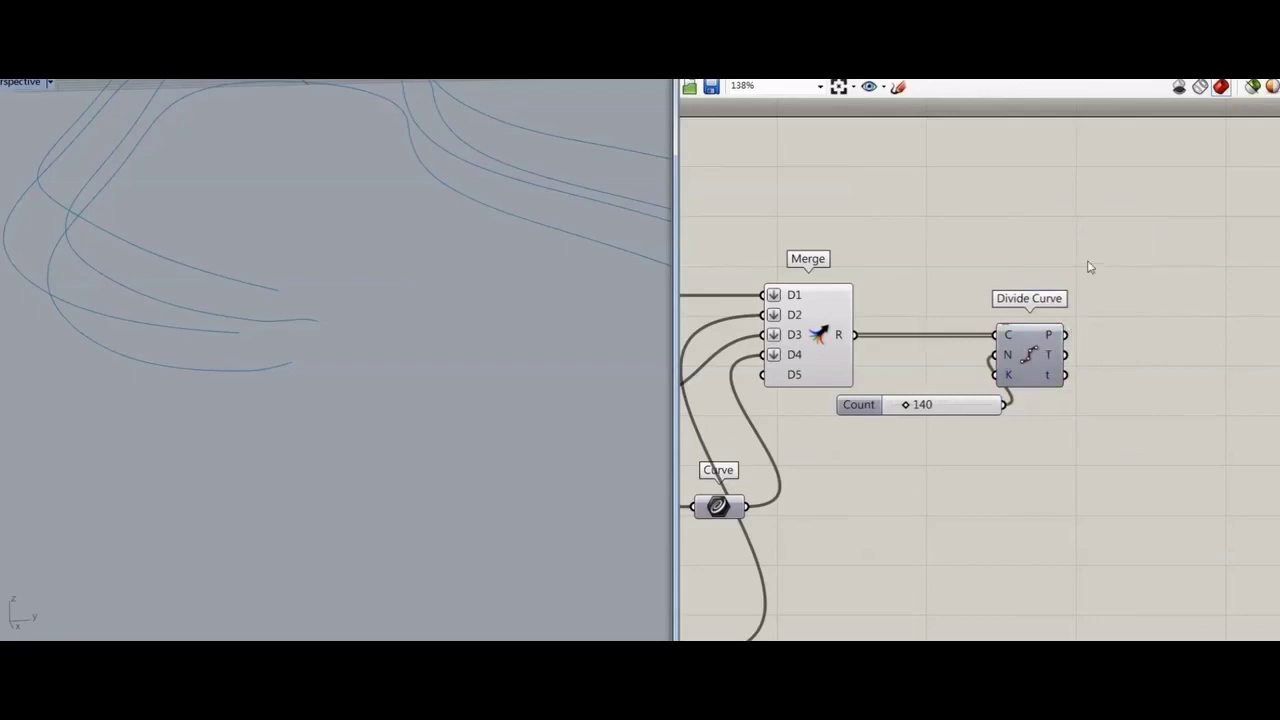
- Connect a new Point List to Divide Curve's P output and examine the point numbering on all four curves
right_click_drag(1103, 345, 1037, 349)
left_click(1063, 295)
left_click_drag(1000, 340, 1039, 285)
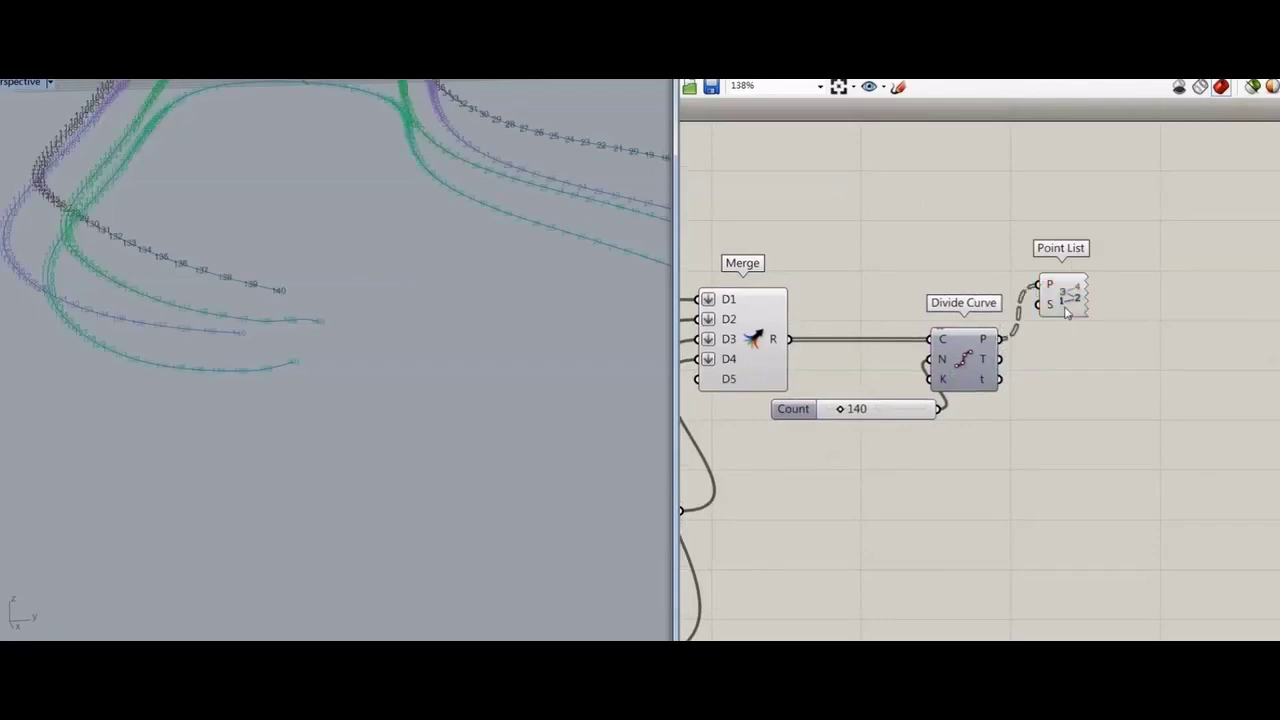
right_click_drag(493, 418, 426, 322)
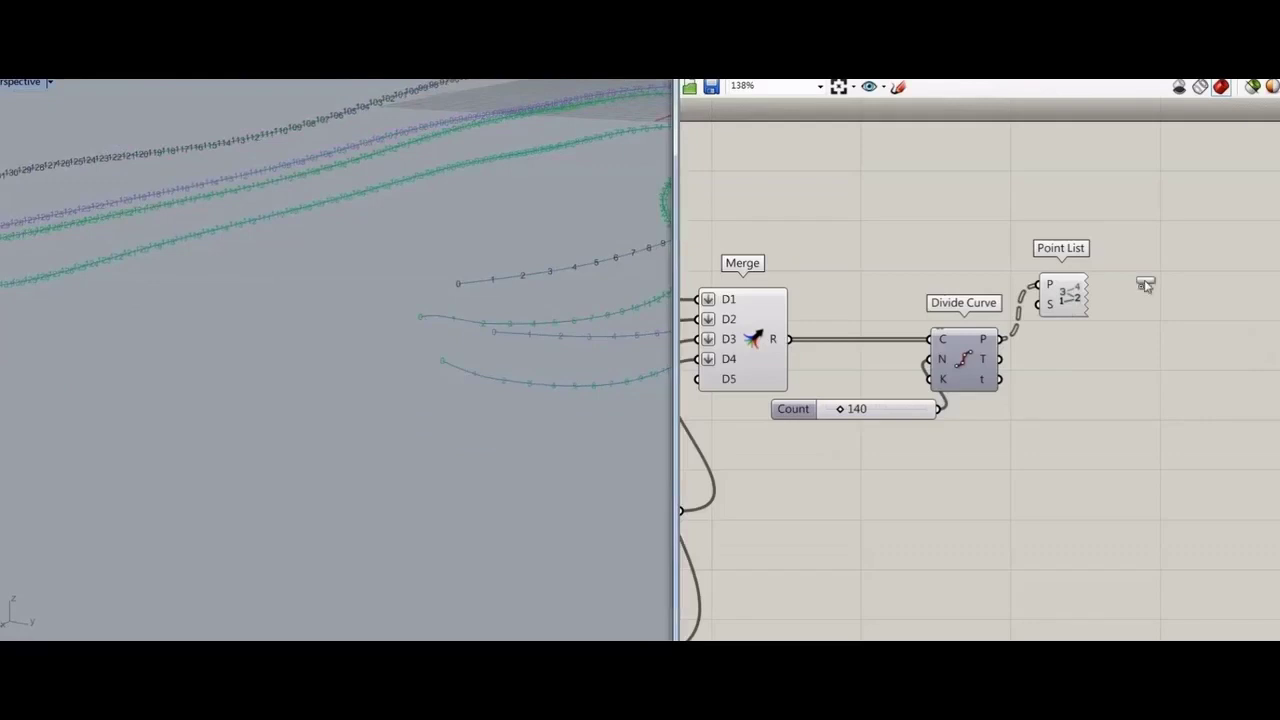
- Add an Interpolate component fed by Divide Curve's P output and place it beyond Point List
left_click(1084, 392)
left_click_drag(1000, 340, 1049, 360)
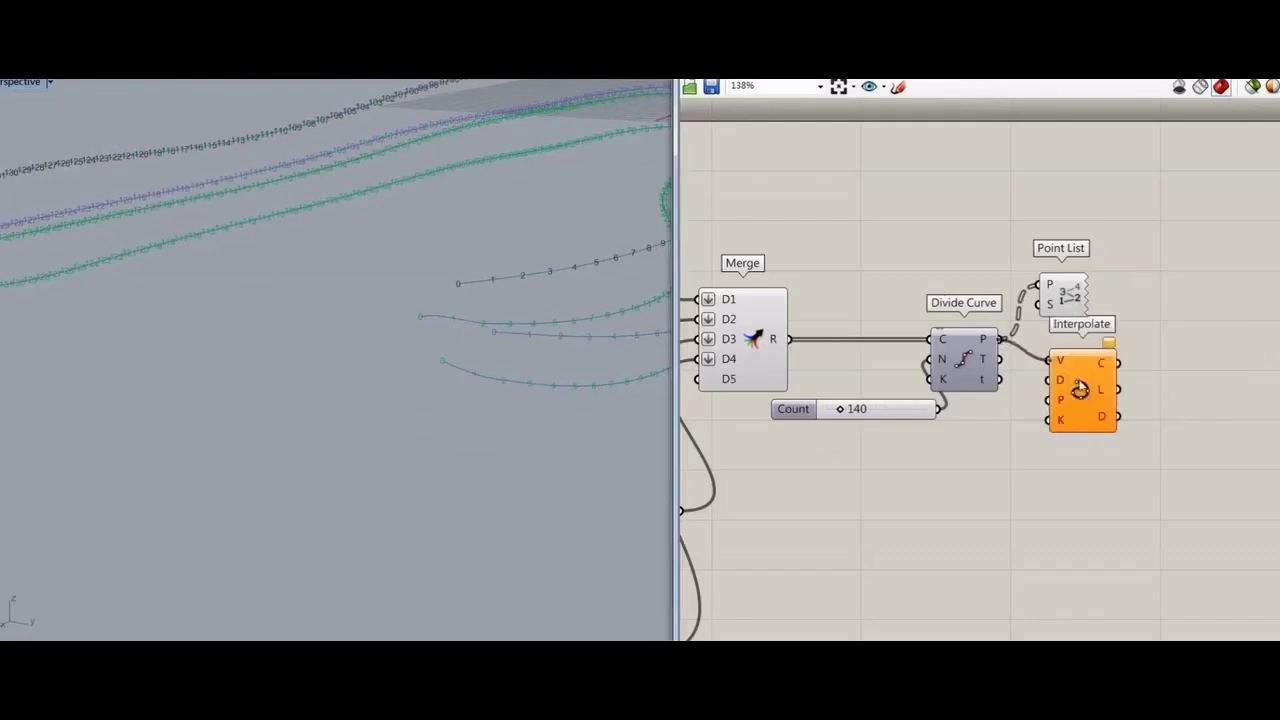
left_click_drag(1080, 392, 1223, 285)
- Insert a Flip Matrix component between Divide Curve's P output and Interpolate's V input
double_click(1117, 410)
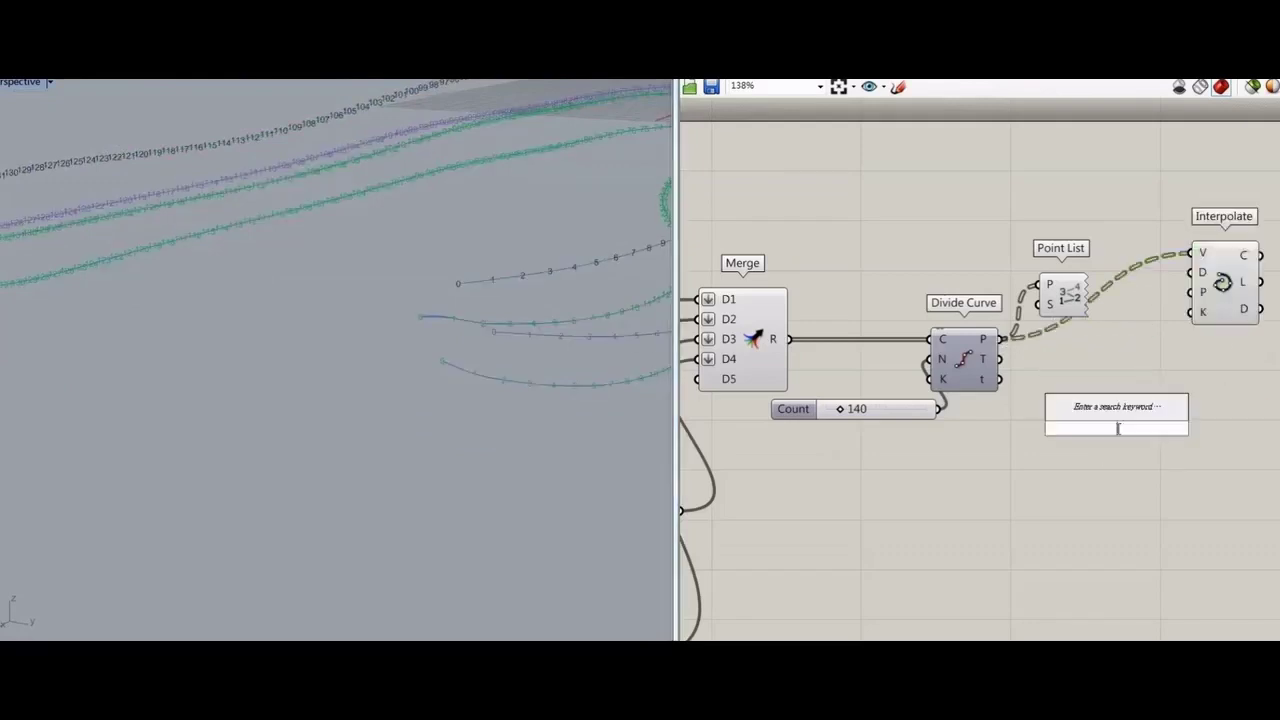
type("FLIP")
left_click(1080, 372)
left_click_drag(1001, 340, 1081, 344)
left_click_drag(1115, 340, 1192, 253)
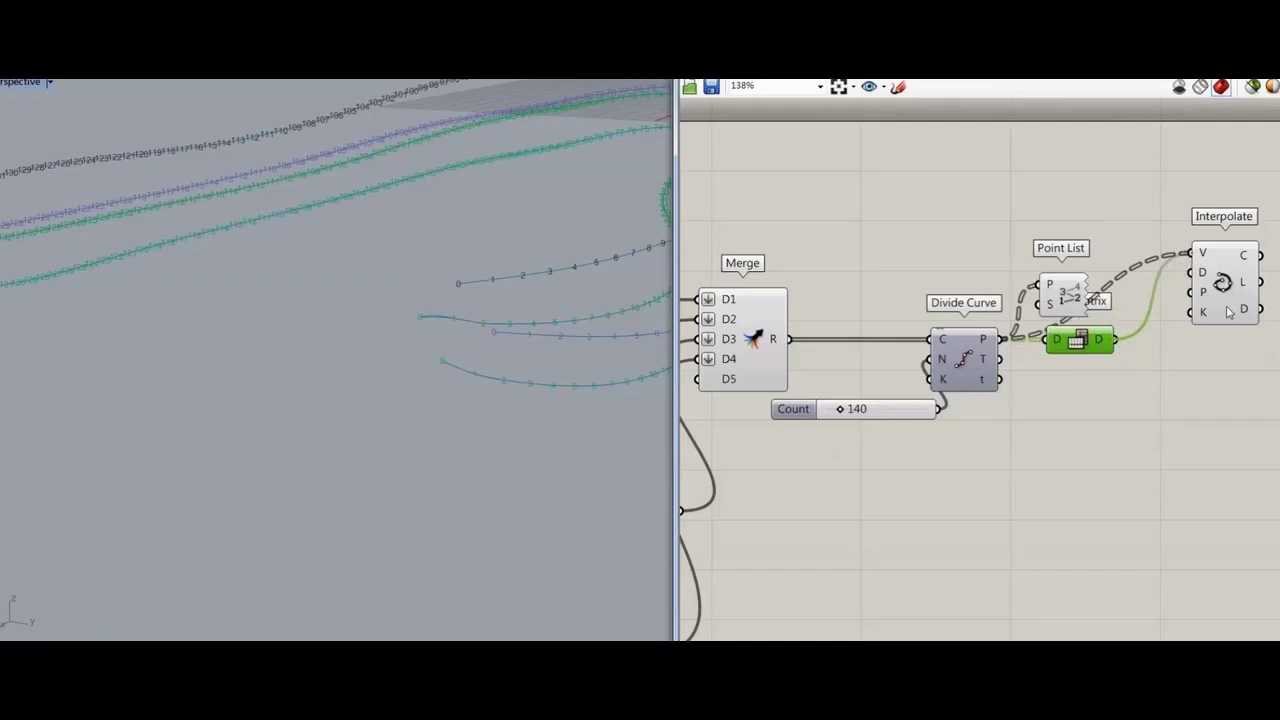
- Move Interpolate closer to Flip Matrix and switch its periodic P input to close the section curves into loops
left_click_drag(1230, 307, 1171, 365)
right_click(1148, 376)
left_click(1184, 505)
left_click(1074, 470)
- Delete the Point List component and inspect the closed section loops around the sole edge
right_click_drag(395, 343, 488, 335)
left_click_drag(1078, 282, 1208, 176)
key("Delete")
right_click_drag(257, 391, 614, 363)
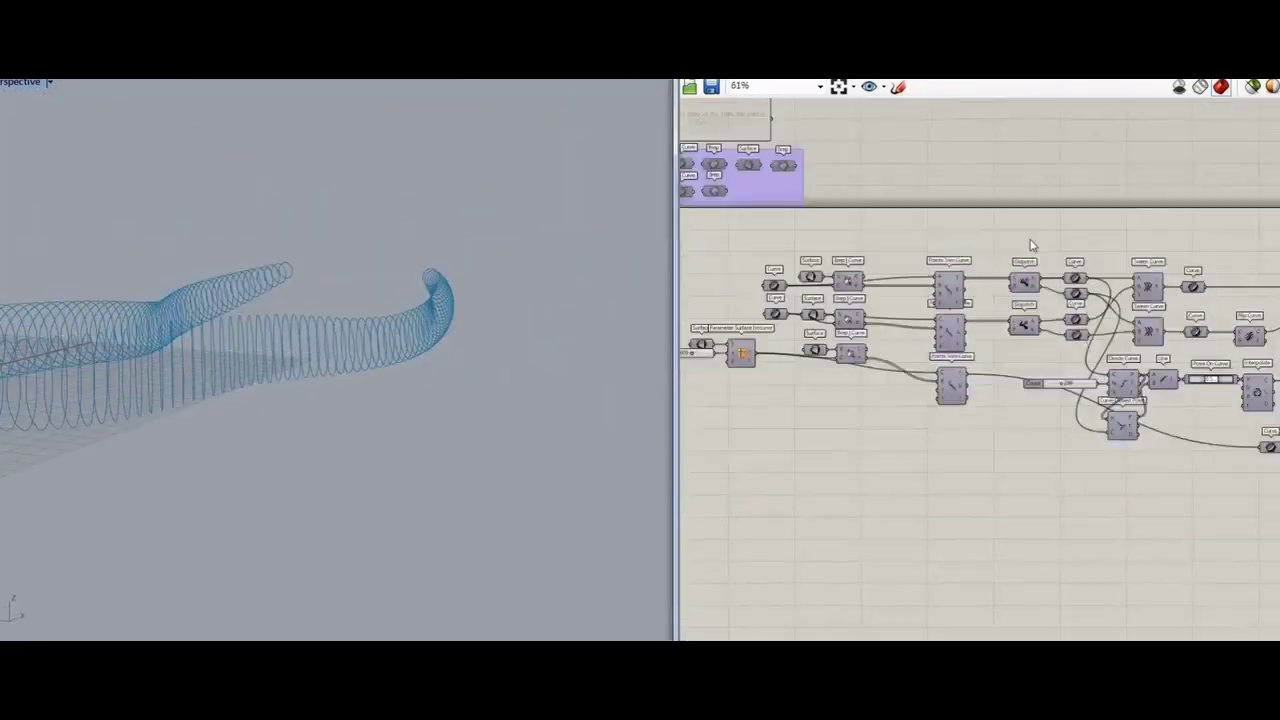
- Toggle previews of the source parameters in the purple group to display the shoe sole's surfaces around the section loops
scroll(716, 165, "up", 5)
right_click_drag(716, 165, 819, 179)
left_click(824, 182)
middle_click(849, 316)
left_click(869, 354)
left_click(854, 254)
left_click(818, 178)
middle_click(1064, 240)
left_click(1110, 247)
mouse_move(520, 396)
right_mouse_down()
mouse_move(400, 408)
mouse_move(163, 360)
mouse_move(226, 366)
right_mouse_up()
left_click(817, 178)
middle_click(825, 284)
left_click(848, 306)
right_click_drag(836, 341, 1049, 367)
left_click(888, 206)
middle_click(886, 322)
left_click(926, 357)
left_click(938, 359)
middle_click(978, 364)
left_click(892, 350)
left_click(877, 204)
right_click(875, 205)
left_click(909, 240)
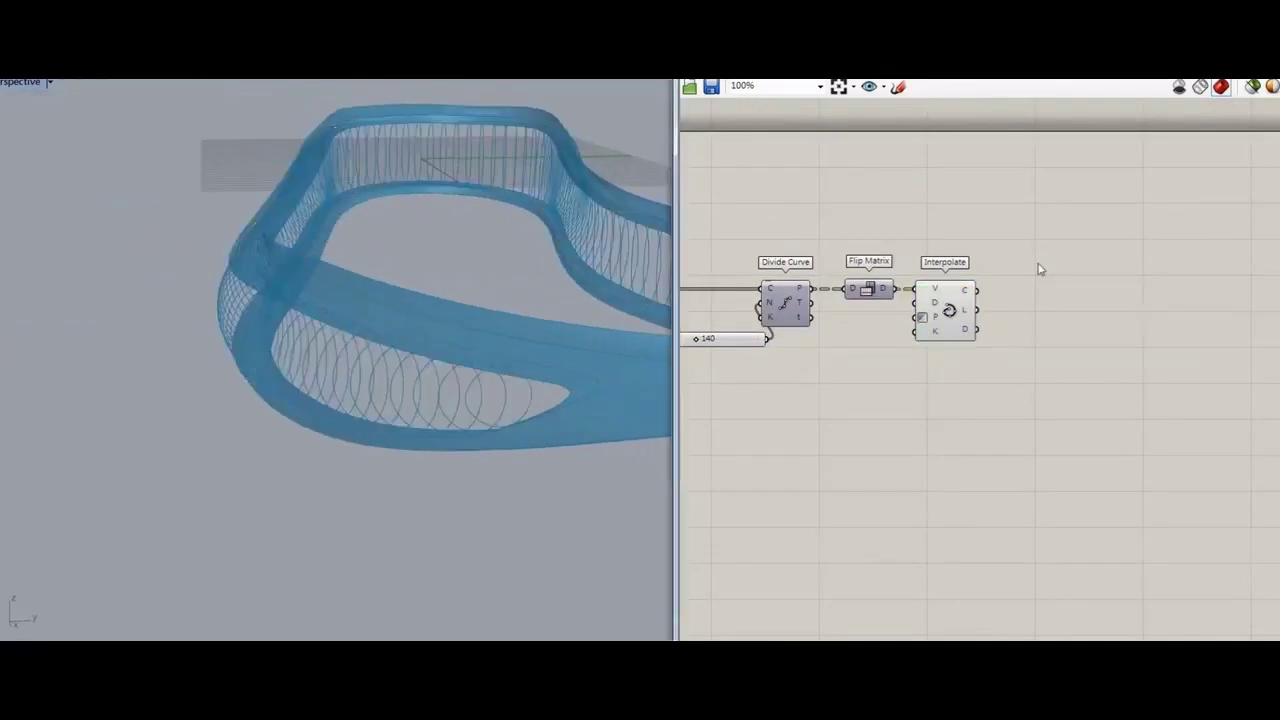
- Add an Evaluate Curve component on Interpolate's C output and reparameterize its C input
double_click(1012, 185)
type("evaluate")
left_click(985, 115)
left_click_drag(1010, 194, 1014, 206)
left_click_drag(977, 290, 991, 192)
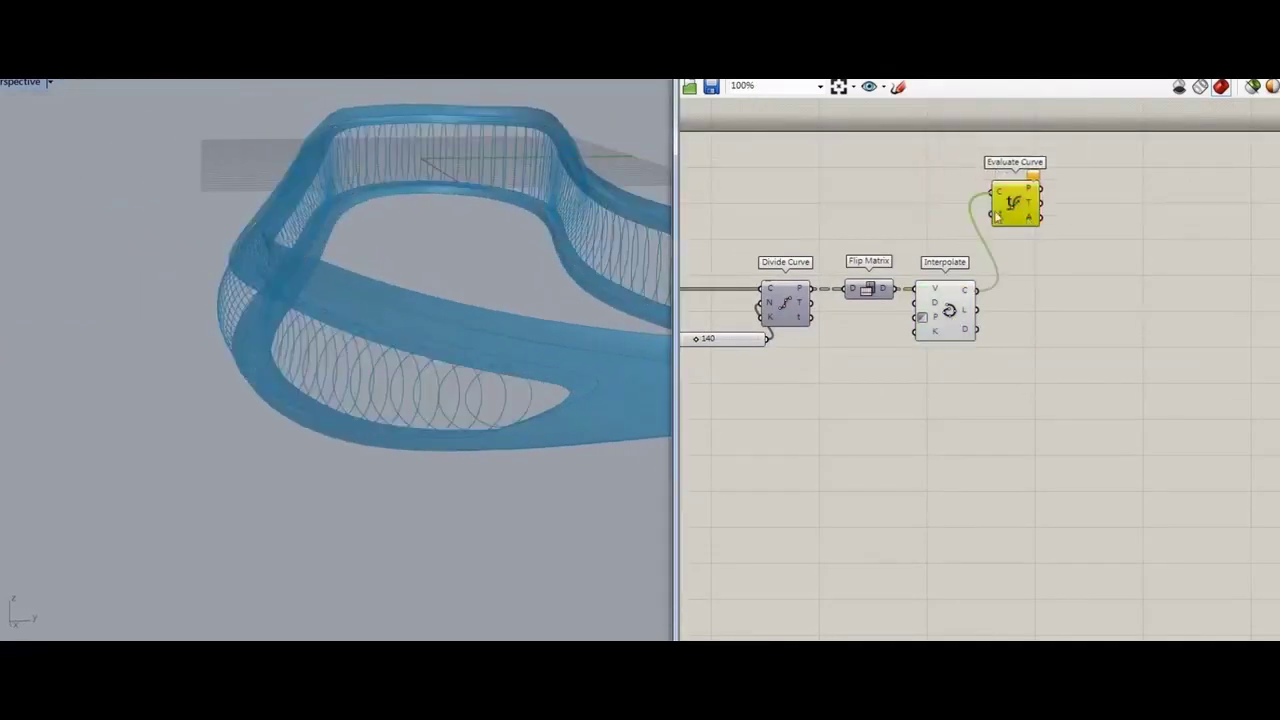
mouse_move(1006, 219)
left_mouse_down()
mouse_move(1033, 219)
mouse_move(988, 210)
left_mouse_up()
right_click(1023, 193)
left_click(1048, 343)
- Add a 1.000 slider on Evaluate Curve's t input, place it beside the component and inspect the evaluated points
double_click(927, 209)
type("1.000")
key("Return")
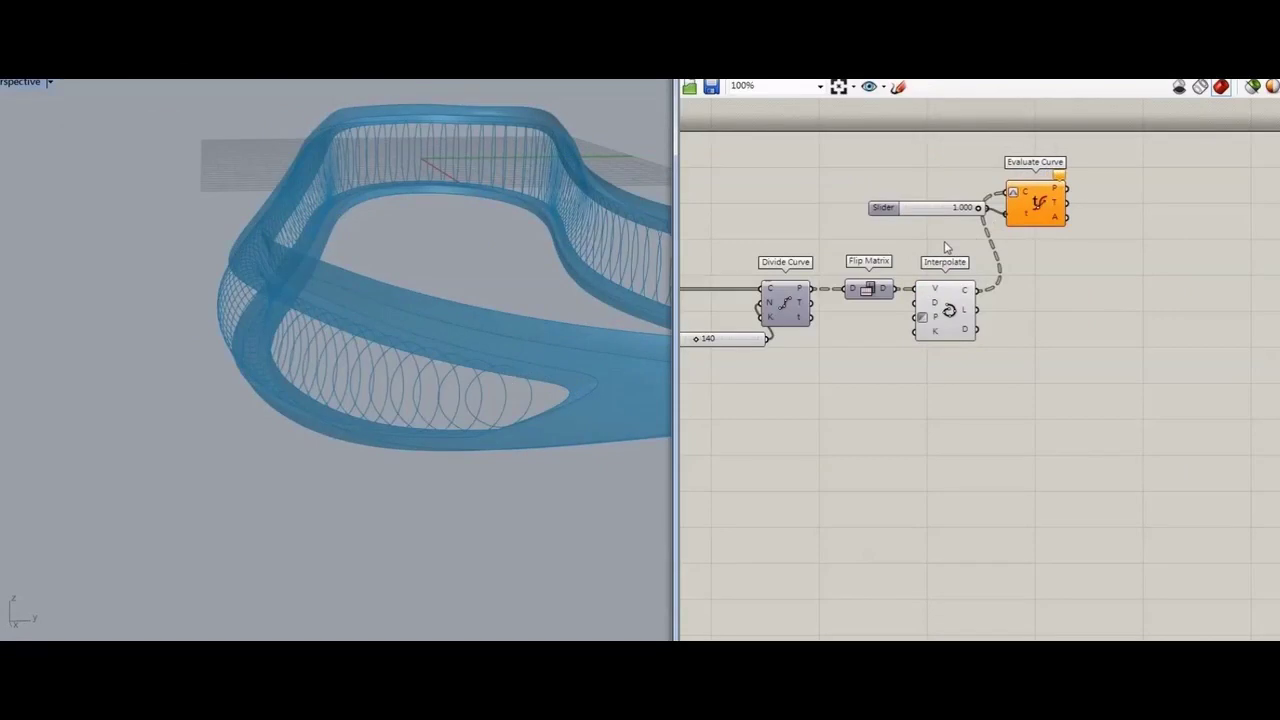
left_click(1019, 272)
left_click_drag(937, 209, 918, 215)
left_click(1032, 206)
right_click_drag(449, 451, 412, 442)
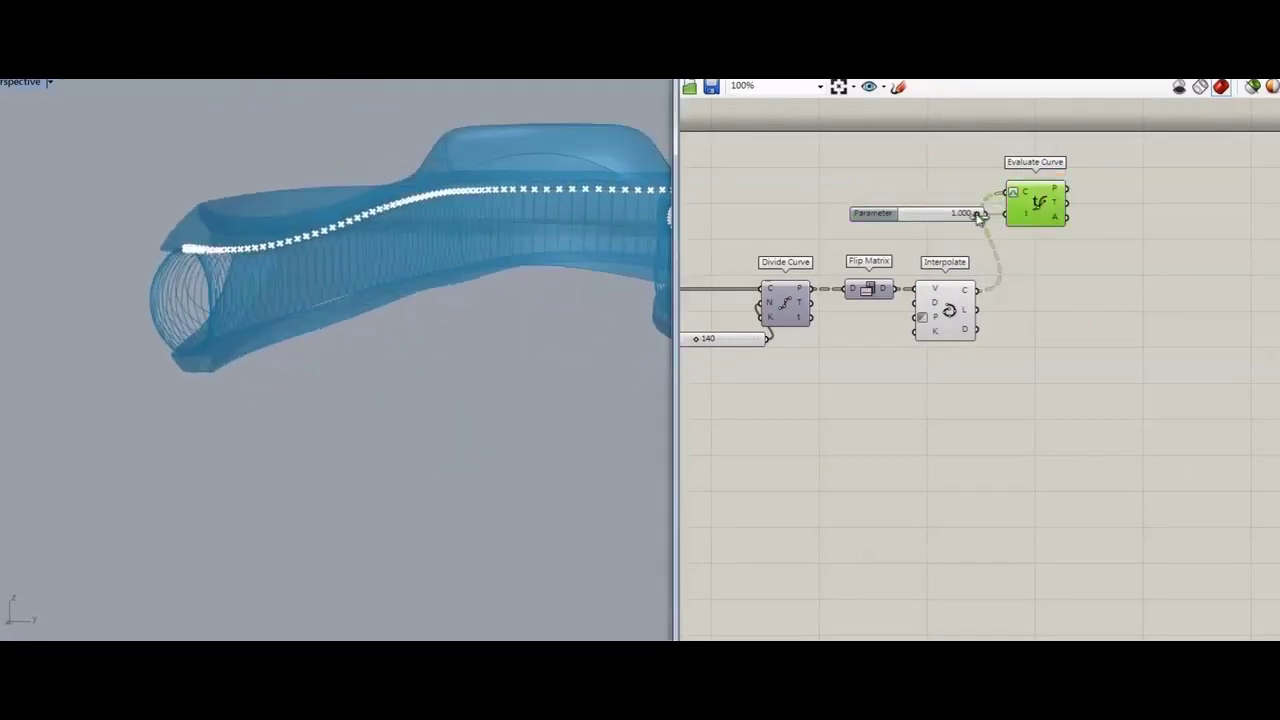
- Set Evaluate Curve's Parameter slider to 0.080 to shift the points along the section loops
left_click(950, 212)
left_click_drag(951, 220, 907, 213)
right_click_drag(430, 400, 373, 343)
left_click_drag(907, 217, 909, 216)
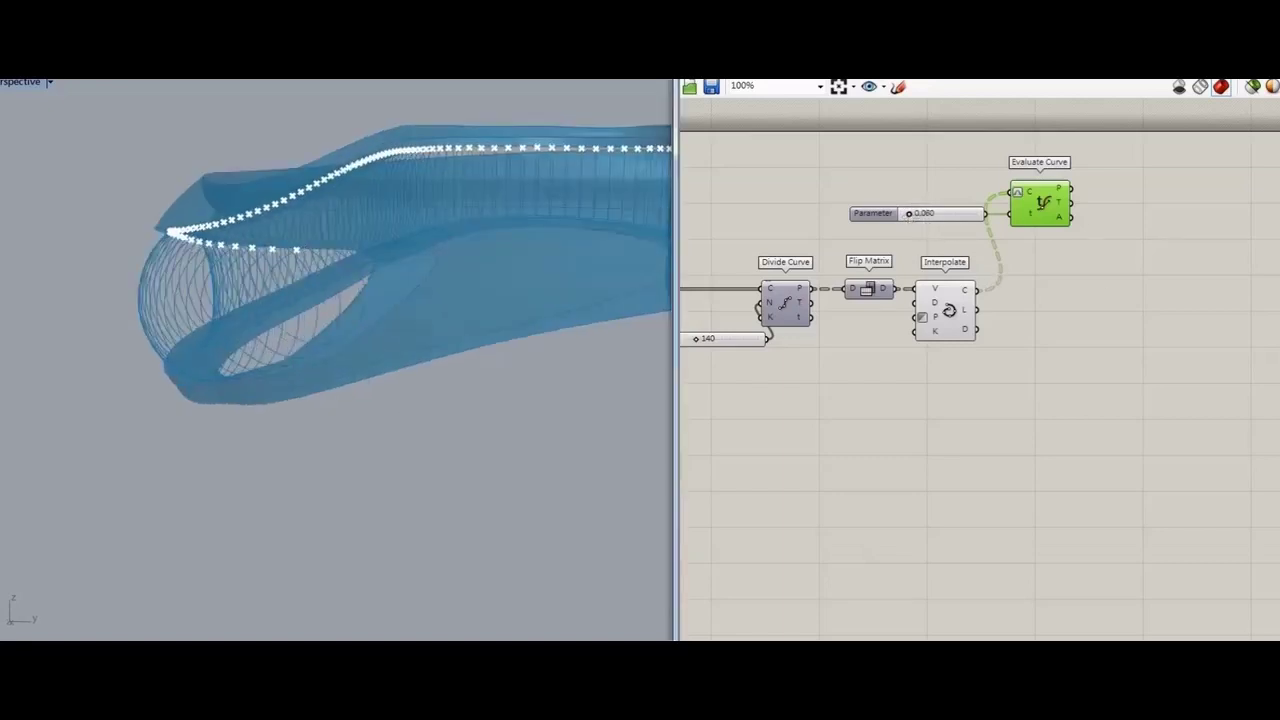
- Add a panel containing .06 on the empty canvas near the Evaluate Curve component
left_click(1206, 290)
double_click(1185, 290)
type(".06")
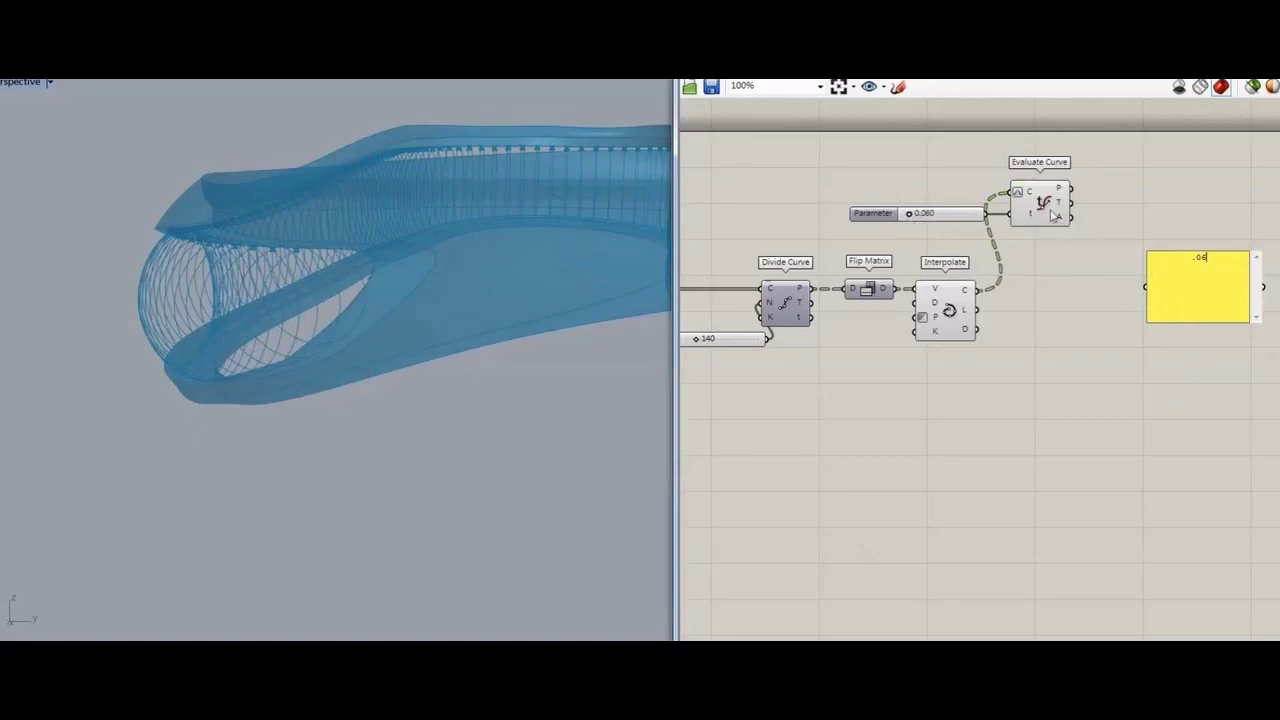
left_click(1015, 222)
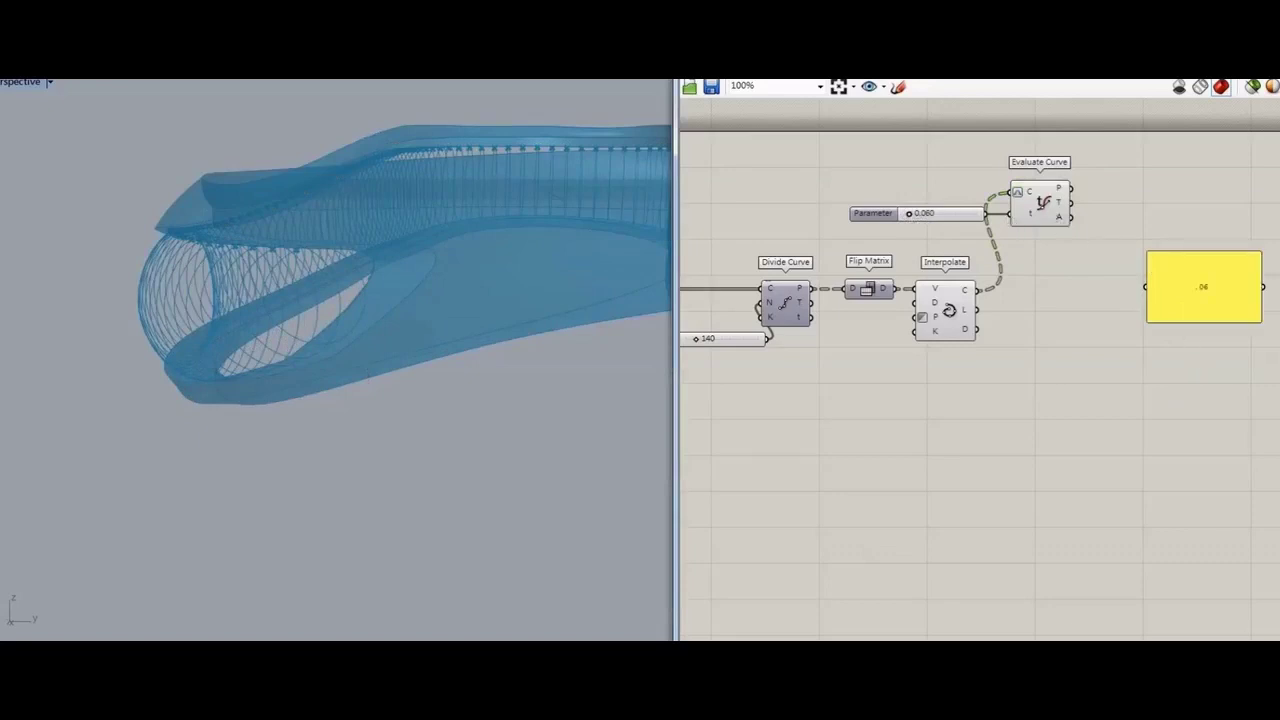
- Set Evaluate Curve's Parameter slider to 0.250 and record .25 as the panel's second line
left_click(1040, 210)
left_click_drag(930, 218, 926, 217)
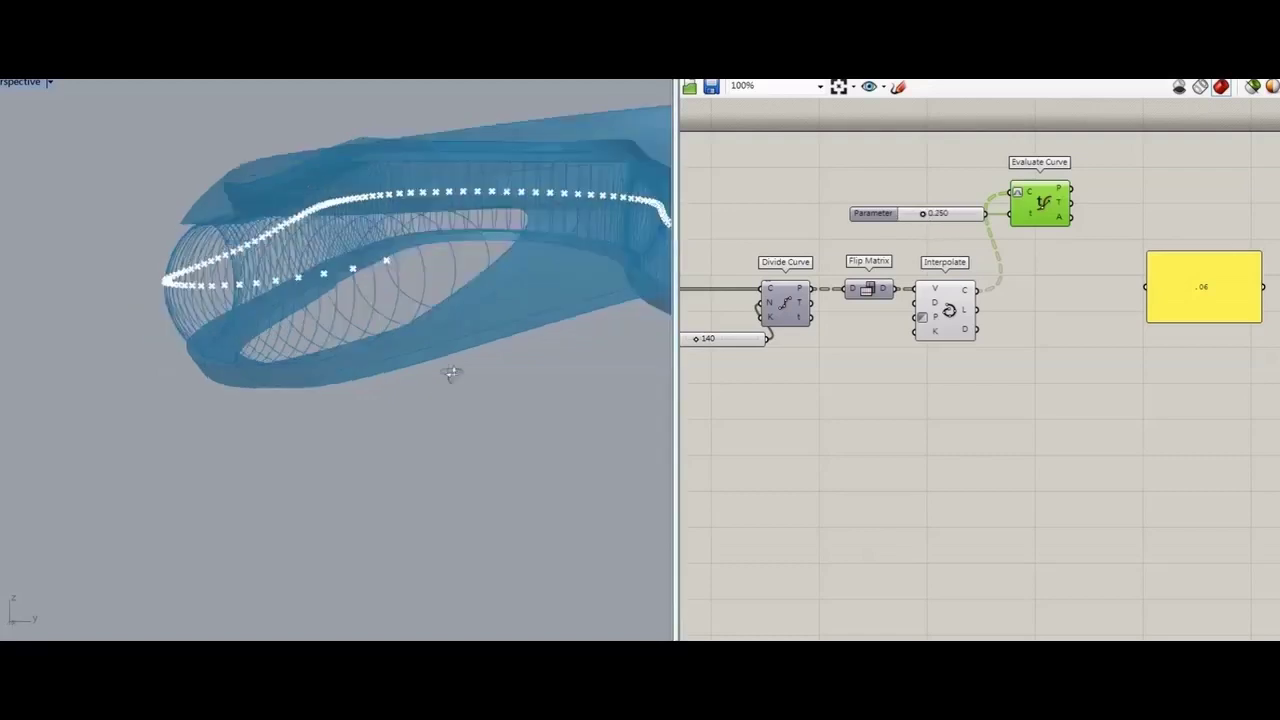
right_click_drag(452, 373, 510, 368)
double_click(1225, 273)
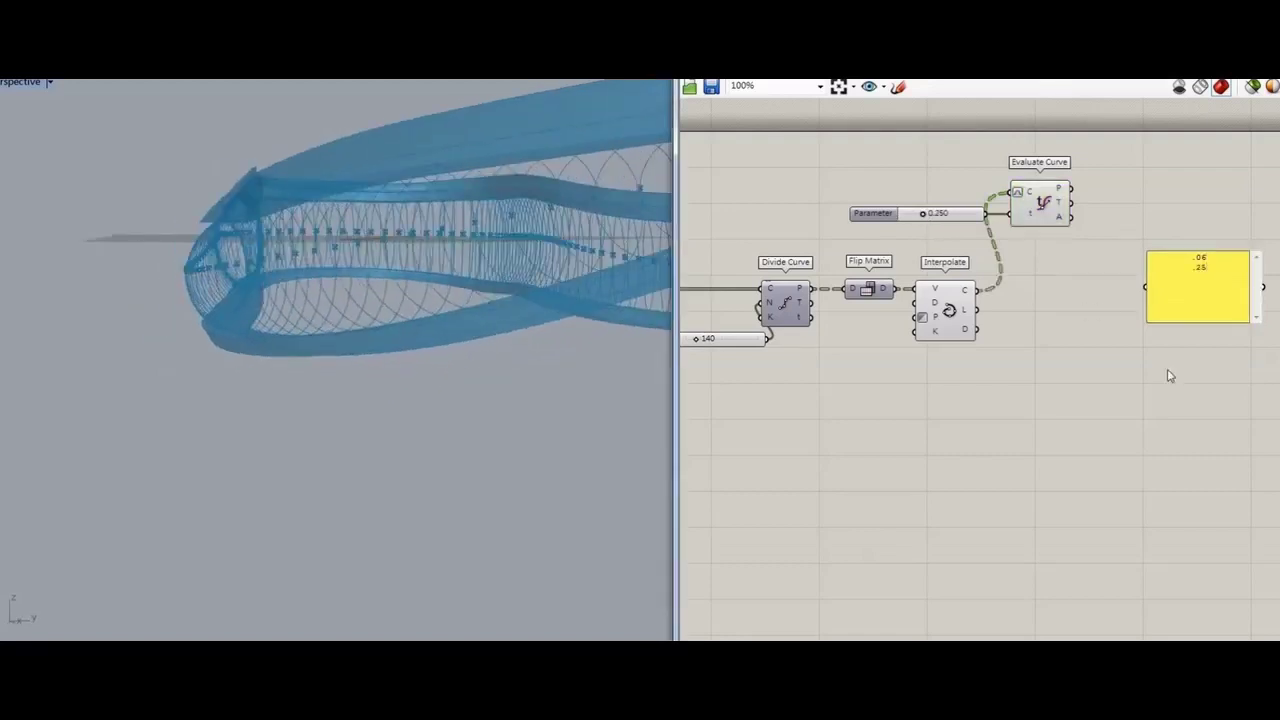
left_click(1083, 323)
- Examine the two tweened Curve parameters against the section loops and switch the first one's preview off
right_click_drag(390, 453, 434, 445)
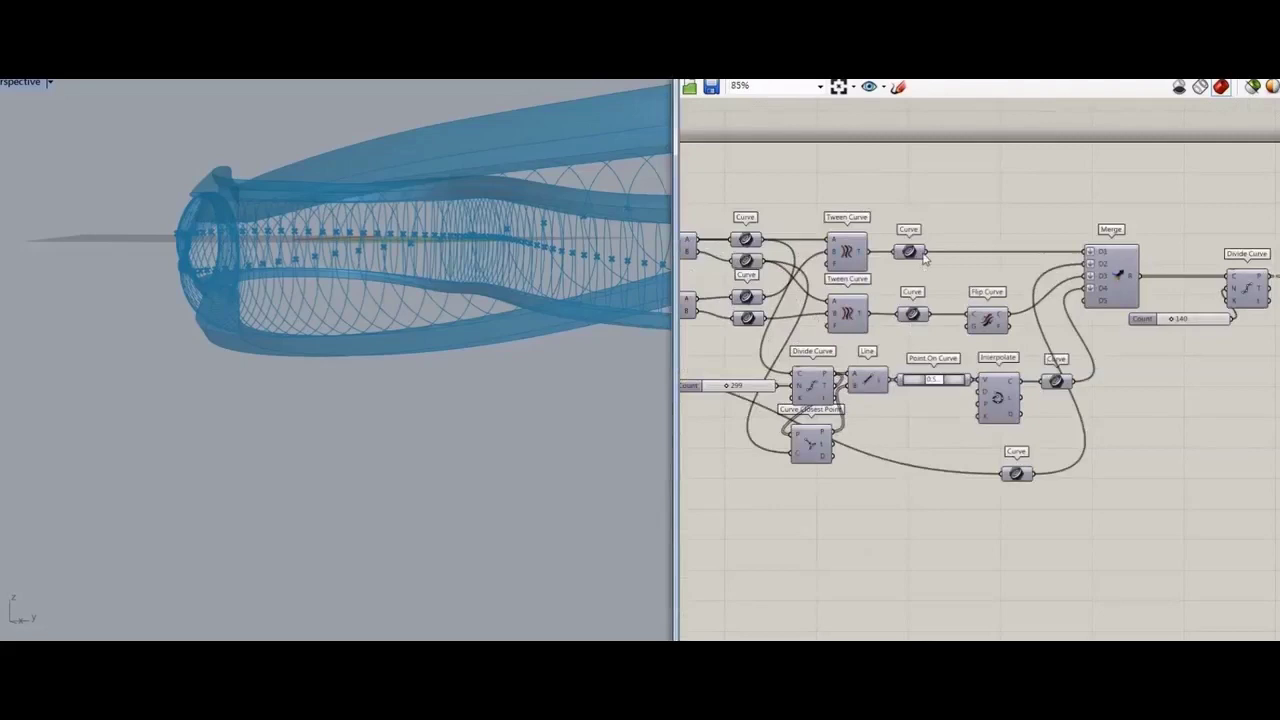
left_click(912, 253)
right_click_drag(330, 200, 467, 327)
left_click(911, 315)
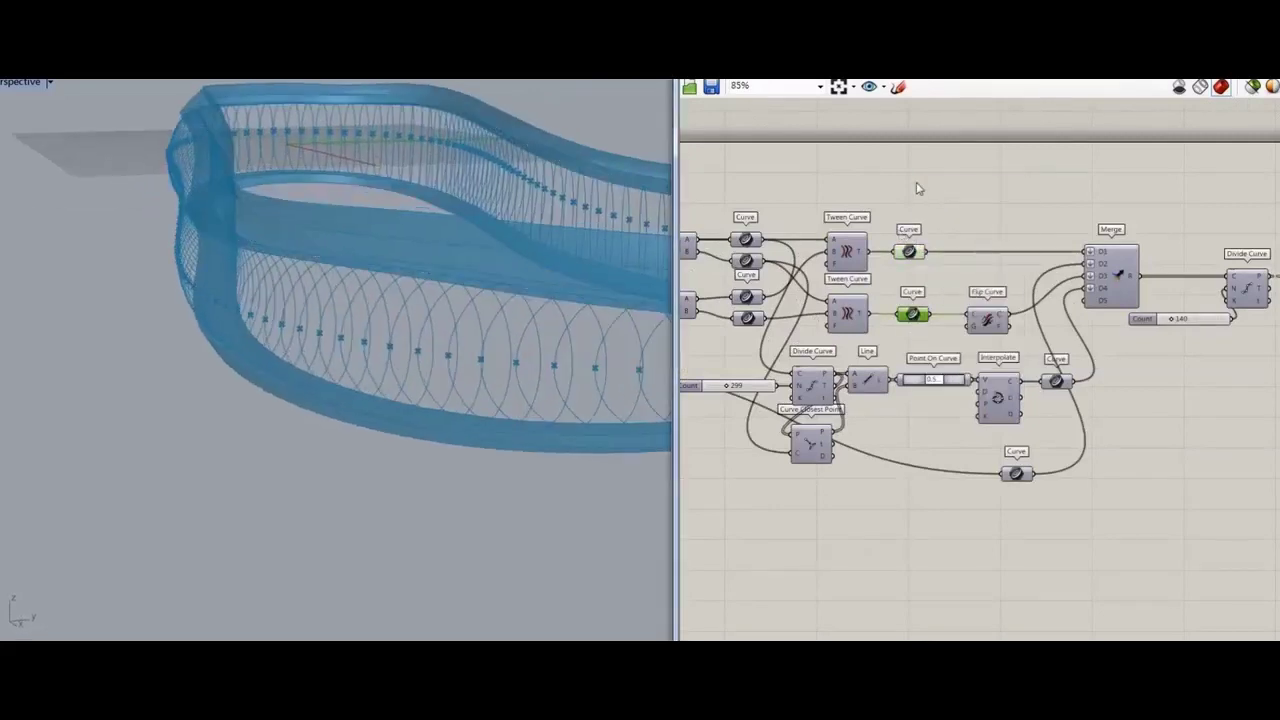
right_click_drag(395, 381, 417, 362)
left_click(912, 254)
right_click_drag(340, 382, 318, 408)
middle_click(950, 180)
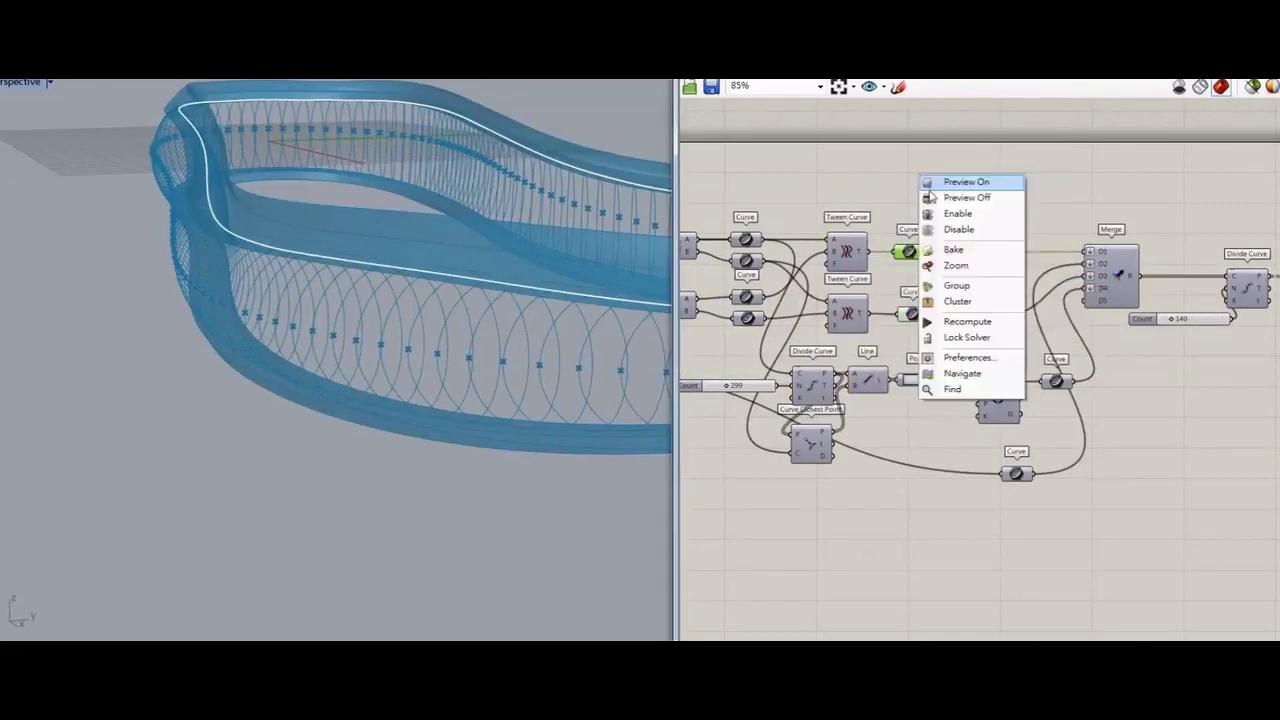
left_click(950, 197)
- Preview the first Dispatch's two output Curve parameters one after the other, hiding each again, to identify their edges
right_click_drag(752, 240, 894, 241)
left_click(891, 240)
middle_click(933, 179)
left_click(933, 180)
middle_click(932, 169)
left_click(936, 193)
left_click(891, 262)
middle_click(911, 173)
left_click(912, 177)
middle_click(911, 189)
left_click(912, 209)
right_click_drag(762, 231, 886, 214)
right_click_drag(428, 305, 856, 238)
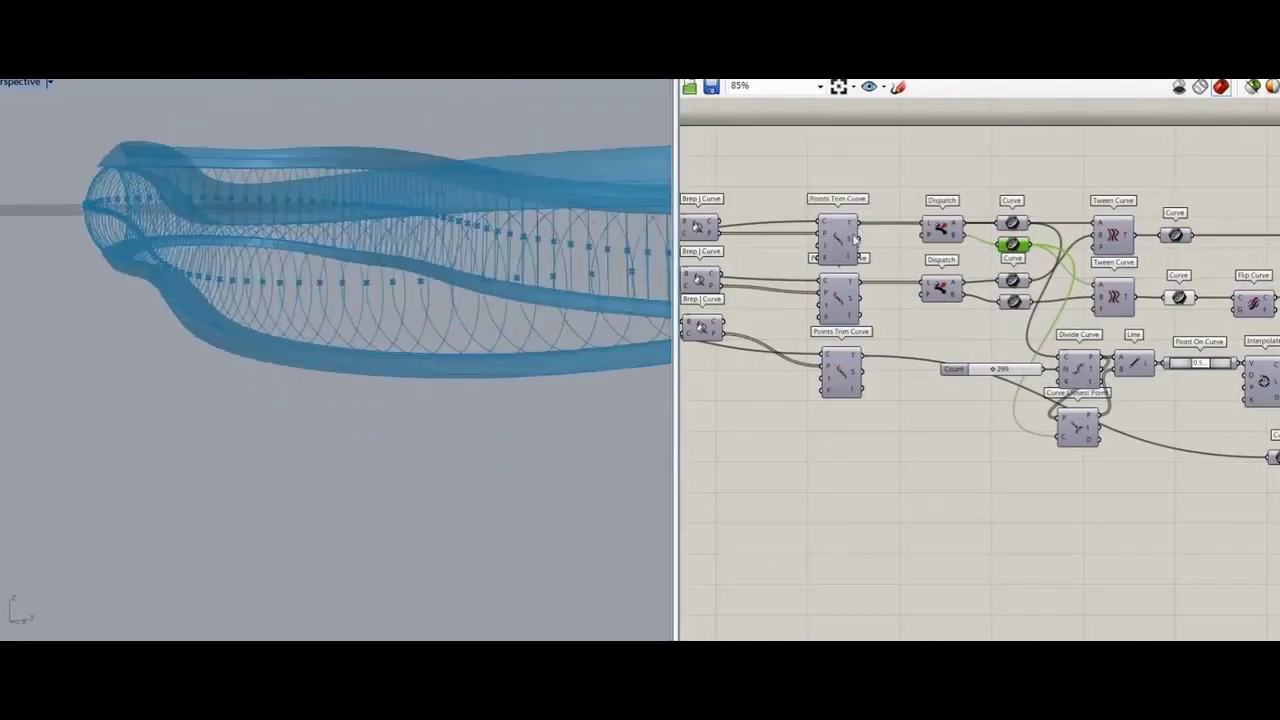
- Turn on the preview of the second Dispatch's A curve and wire it to Merge's D1 input in place of the tween curve
left_click(1012, 284)
middle_click(1008, 184)
left_click(1007, 186)
right_click_drag(523, 245, 545, 330)
left_click_drag(1031, 282, 1221, 270)
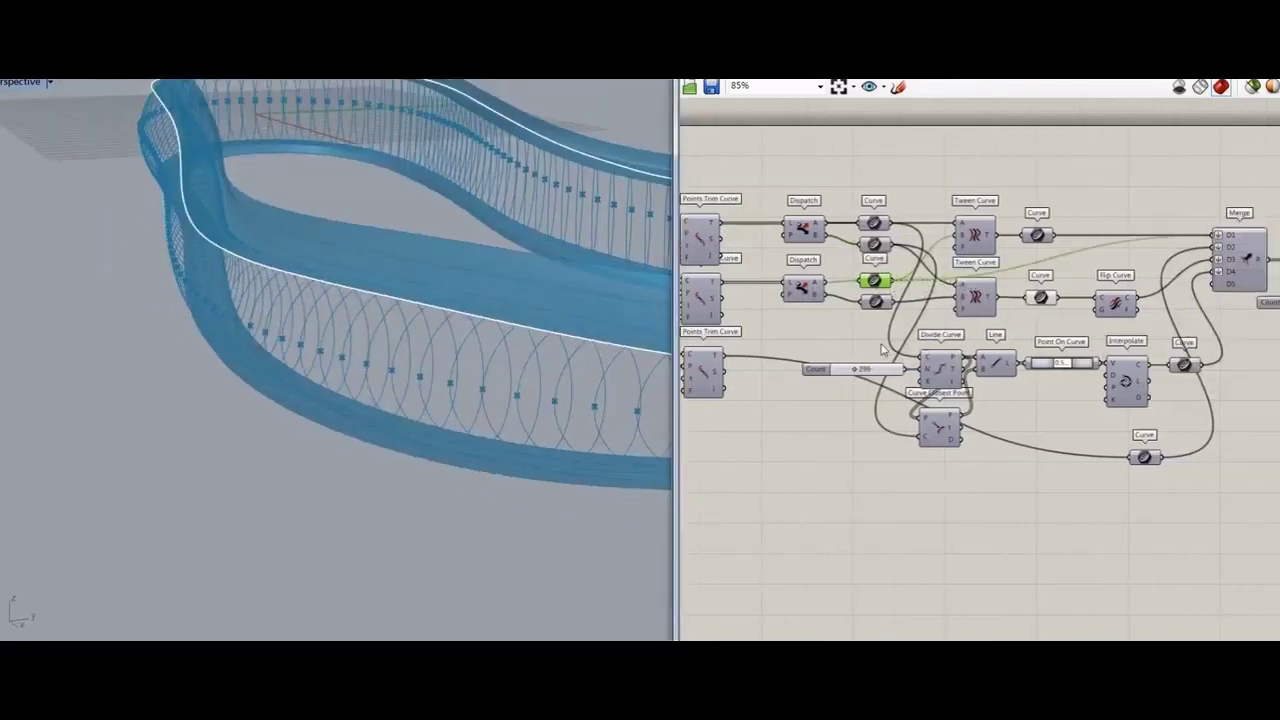
right_click_drag(504, 409, 465, 388)
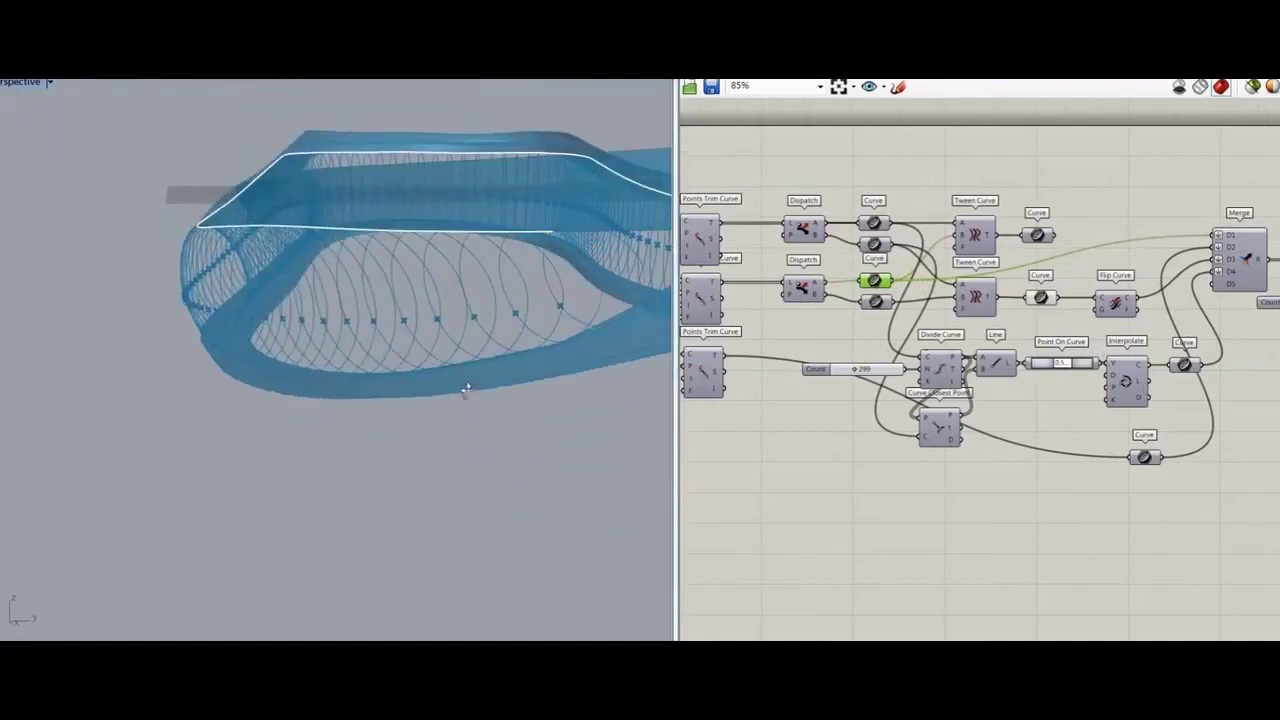
- Turn on the preview of the second Dispatch's B curve to inspect it on the sole
left_click(877, 304)
right_click(811, 478)
left_click(833, 486)
mouse_move(502, 432)
right_mouse_down()
mouse_move(506, 454)
mouse_move(526, 438)
mouse_move(513, 454)
mouse_move(491, 434)
right_mouse_up()
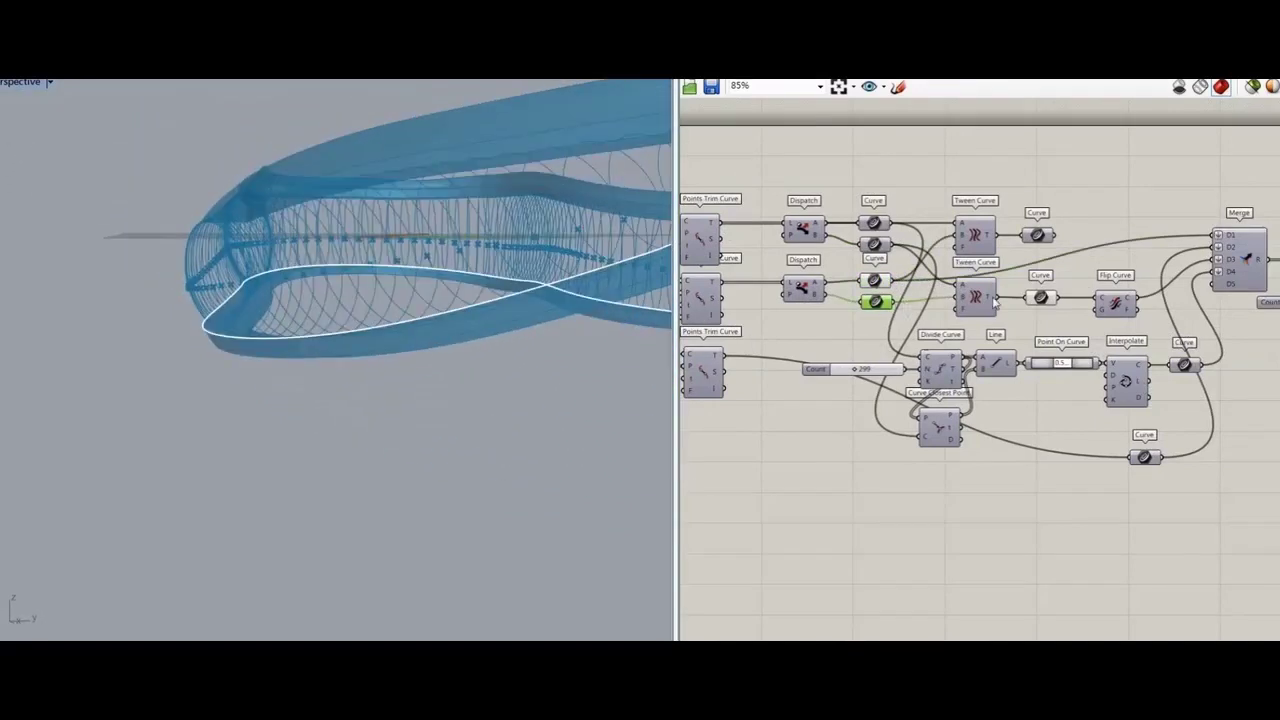
- Try to wire the lower Tween Curve's T output straight into Merge's D3 input, bypassing Flip Curve
left_click_drag(994, 297, 1210, 268)
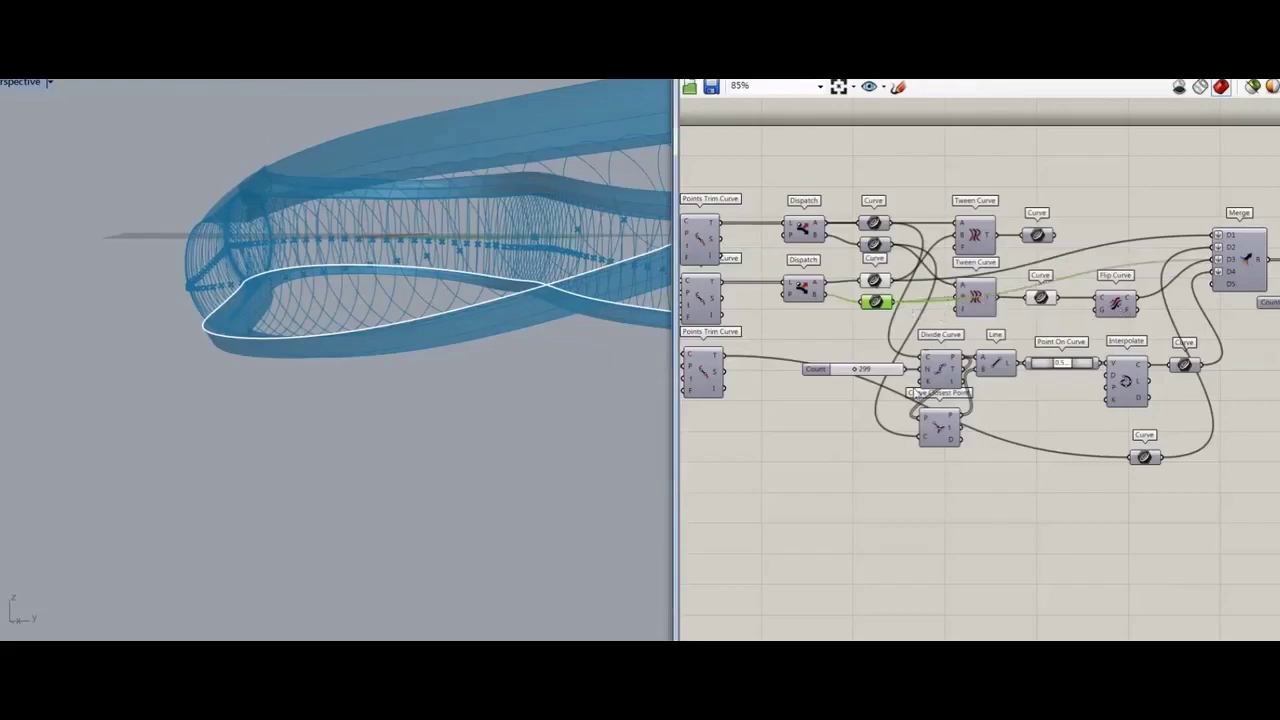
right_click_drag(461, 424, 480, 345)
left_click(1055, 313)
left_click_drag(997, 297, 1215, 260, "shift")
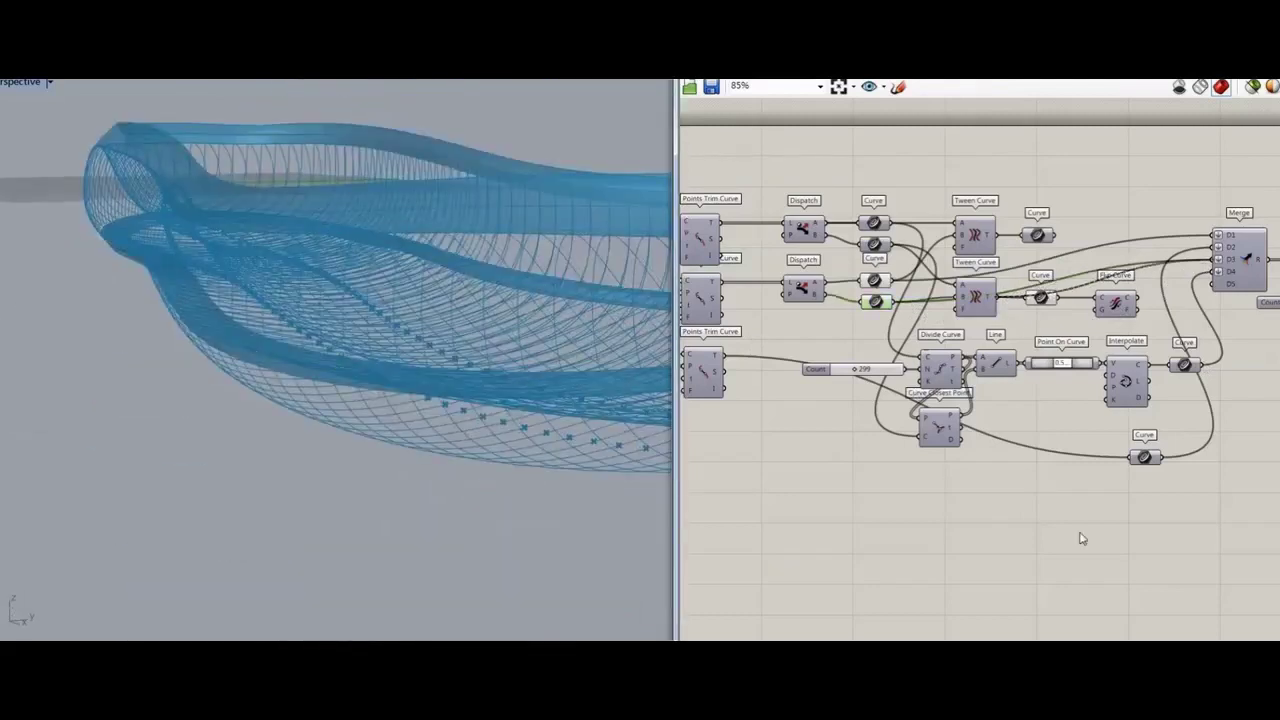
- Turn on the preview of Merge and inspect the section loops from several angles
right_click_drag(440, 400, 360, 470)
left_click_drag(960, 298, 960, 303)
left_click(874, 301)
left_click(1242, 240)
middle_click(1214, 184)
left_click(1236, 191)
right_click_drag(396, 508, 377, 451)
- Check the curves feeding Merge and turn on the preview of the lowest Curve parameter
left_click(1082, 381)
left_click(879, 305)
left_click(1248, 272)
left_click(1080, 425)
right_click(1144, 457)
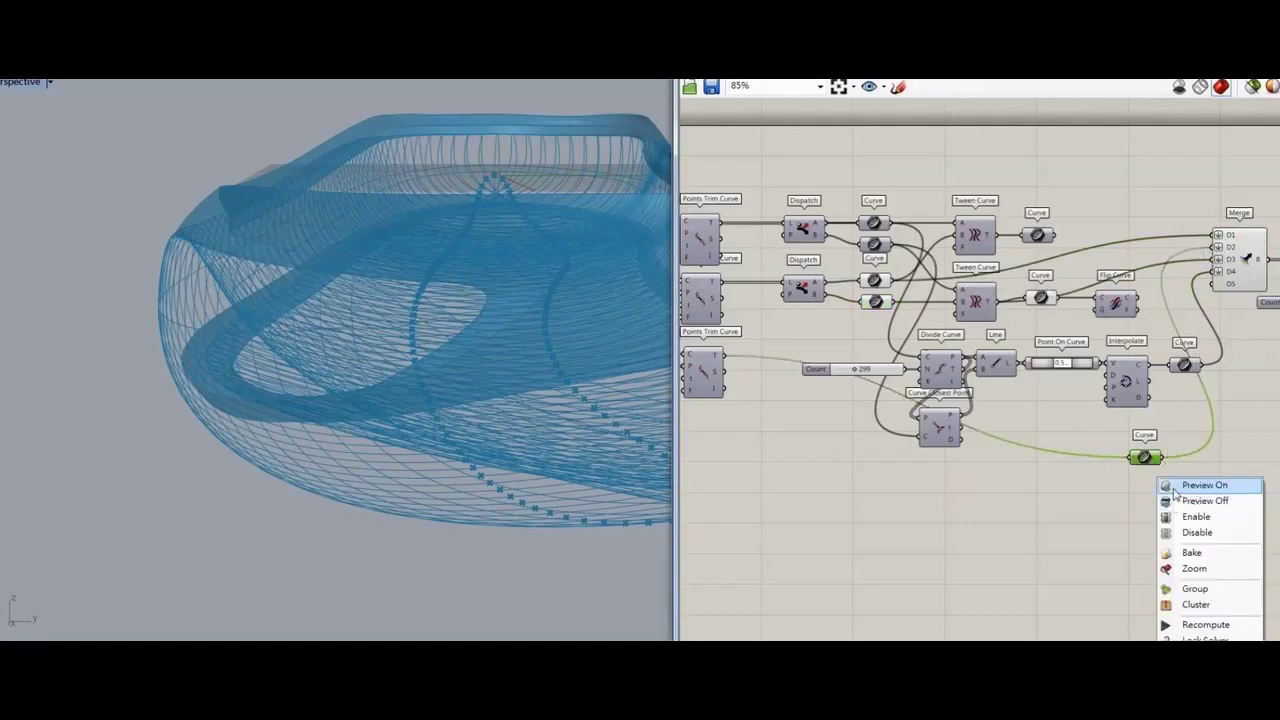
- Delete the lower Tween Curve and its output Curve parameter, and move Flip Curve into the vacated place
left_click(1041, 299)
left_click(975, 298)
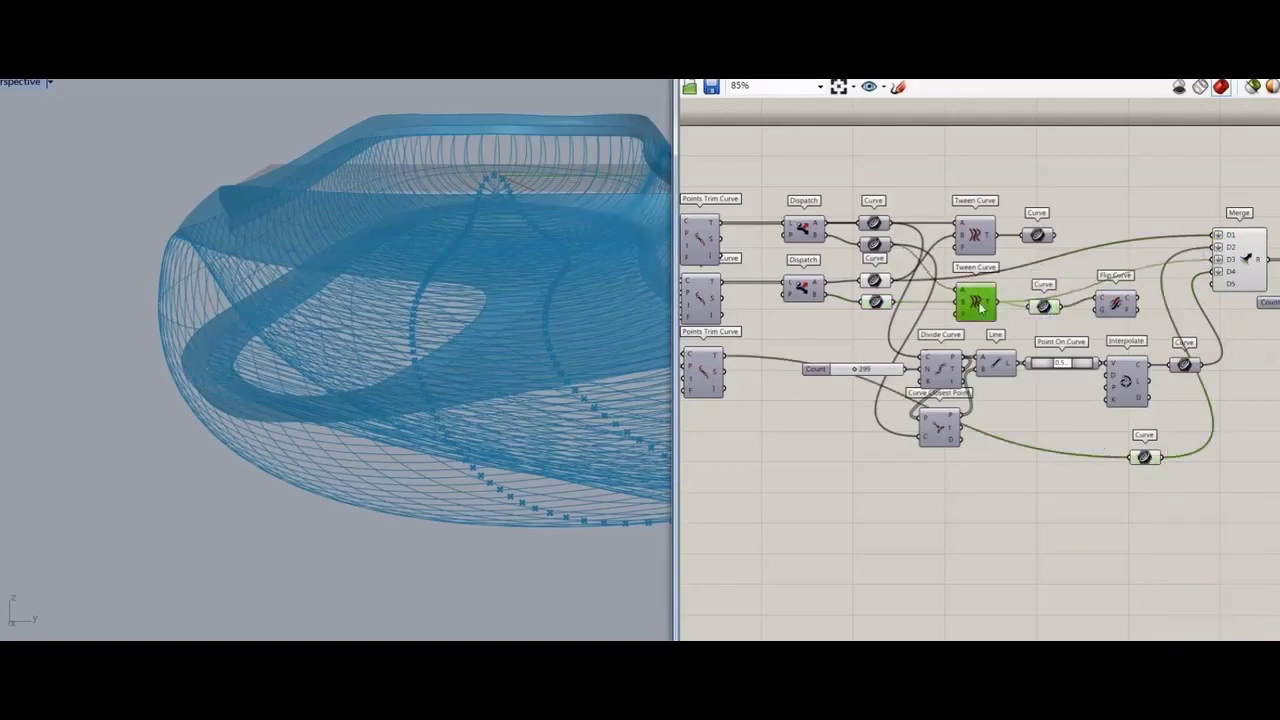
left_click(877, 302)
left_click_drag(984, 306, 979, 297)
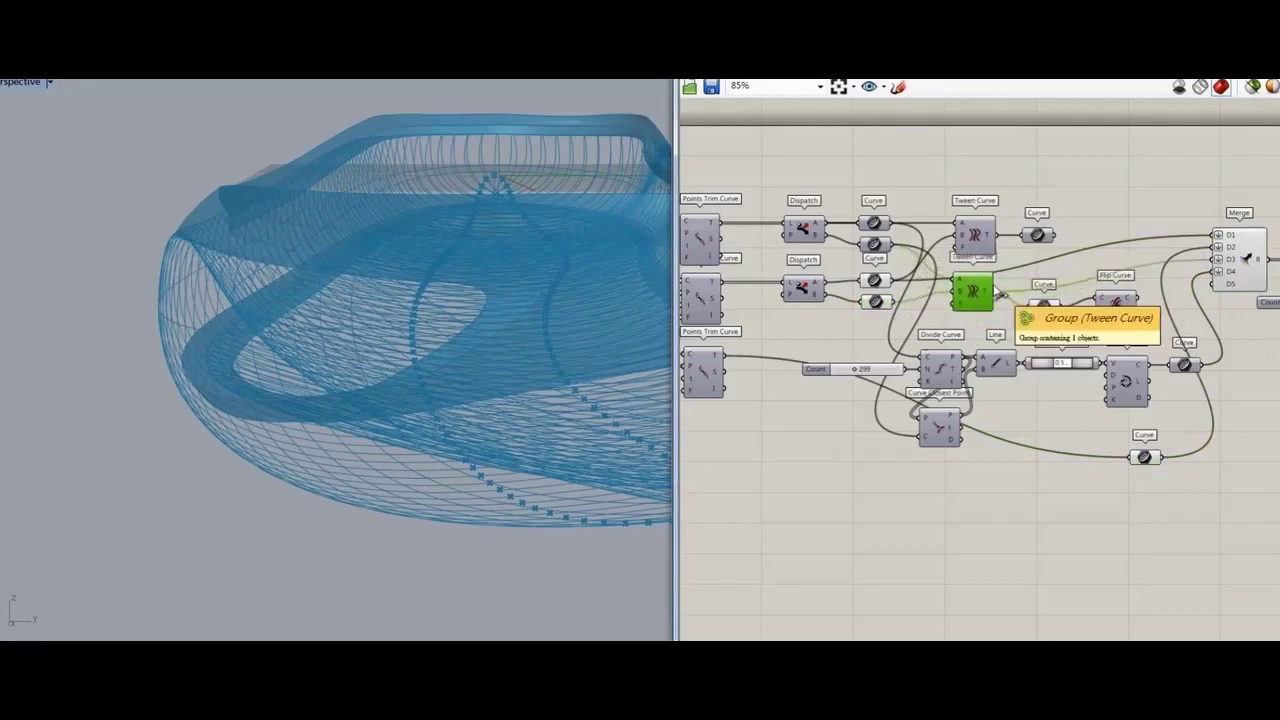
key("Delete")
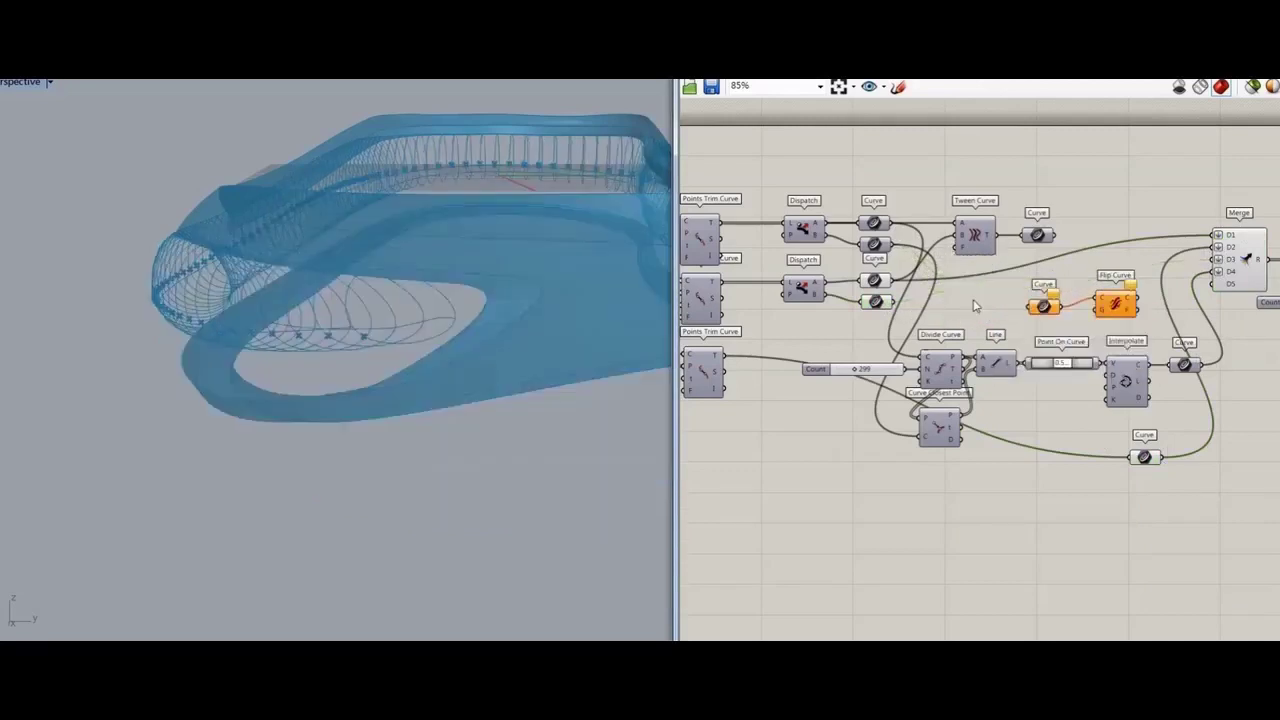
left_click_drag(1118, 294, 980, 294)
scroll(982, 312, "up", 2)
left_click(1062, 298)
key("Delete")
- Wire the second Dispatch's B curve through Flip Curve into Merge's D3 input and check the section loops
left_click(835, 299)
left_click_drag(866, 306, 983, 318)
left_click_drag(1006, 299, 1240, 240)
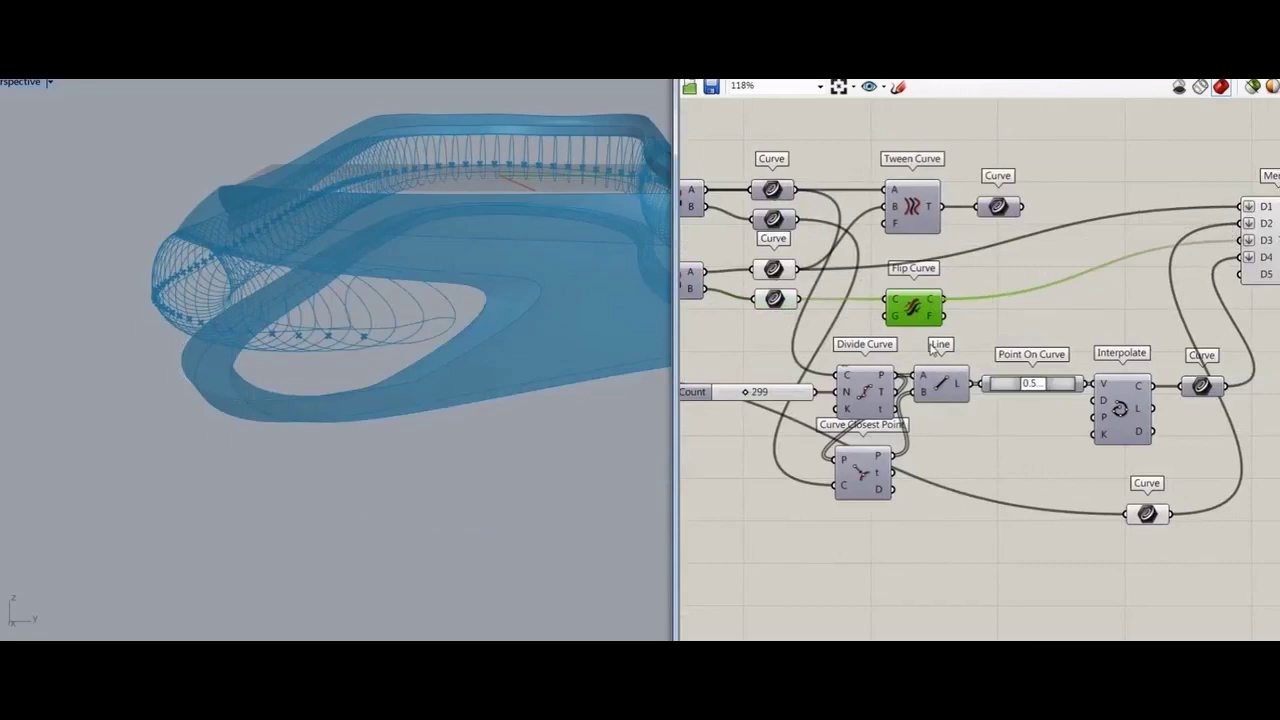
left_click_drag(1052, 145, 886, 246)
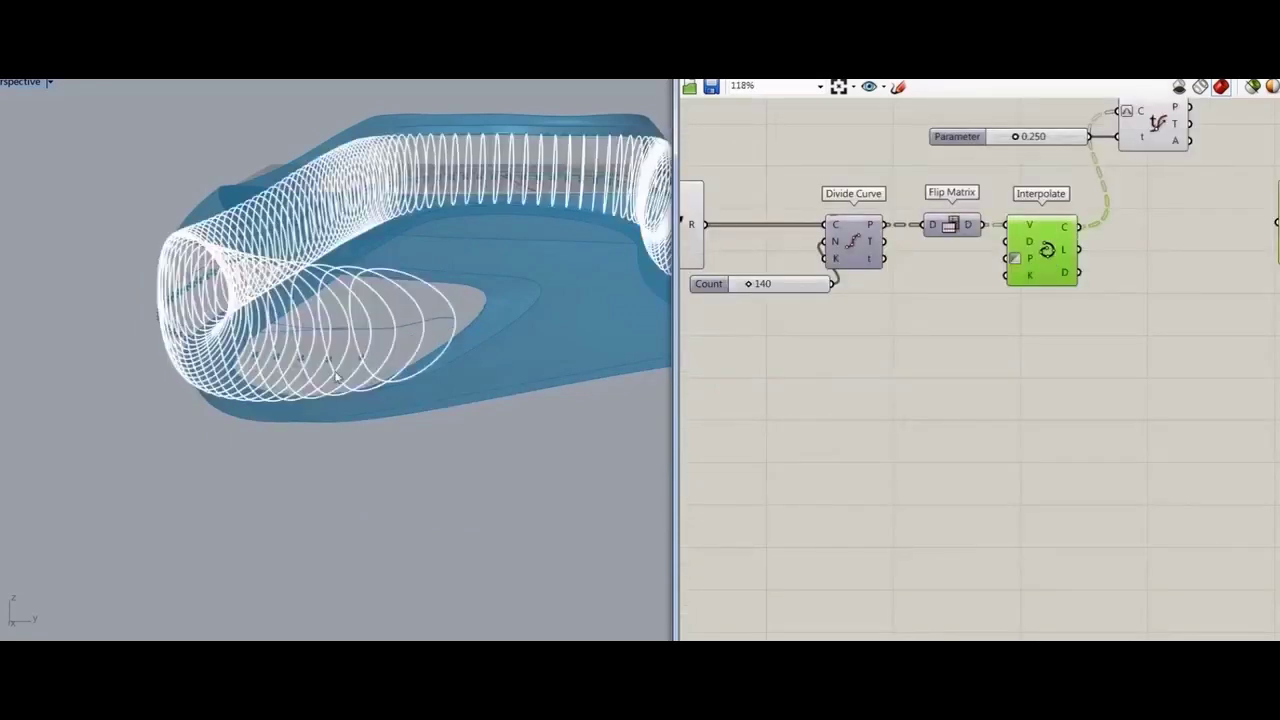
mouse_move(336, 377)
right_mouse_down()
mouse_move(306, 389)
mouse_move(349, 371)
mouse_move(383, 328)
mouse_move(352, 376)
right_mouse_up()
scroll(349, 368, "down", 2)
right_click_drag(1060, 330, 961, 440)
- Set Evaluate Curve's Parameter slider to 0.000, inspect the points, and move it to 0.952
left_click(1058, 240)
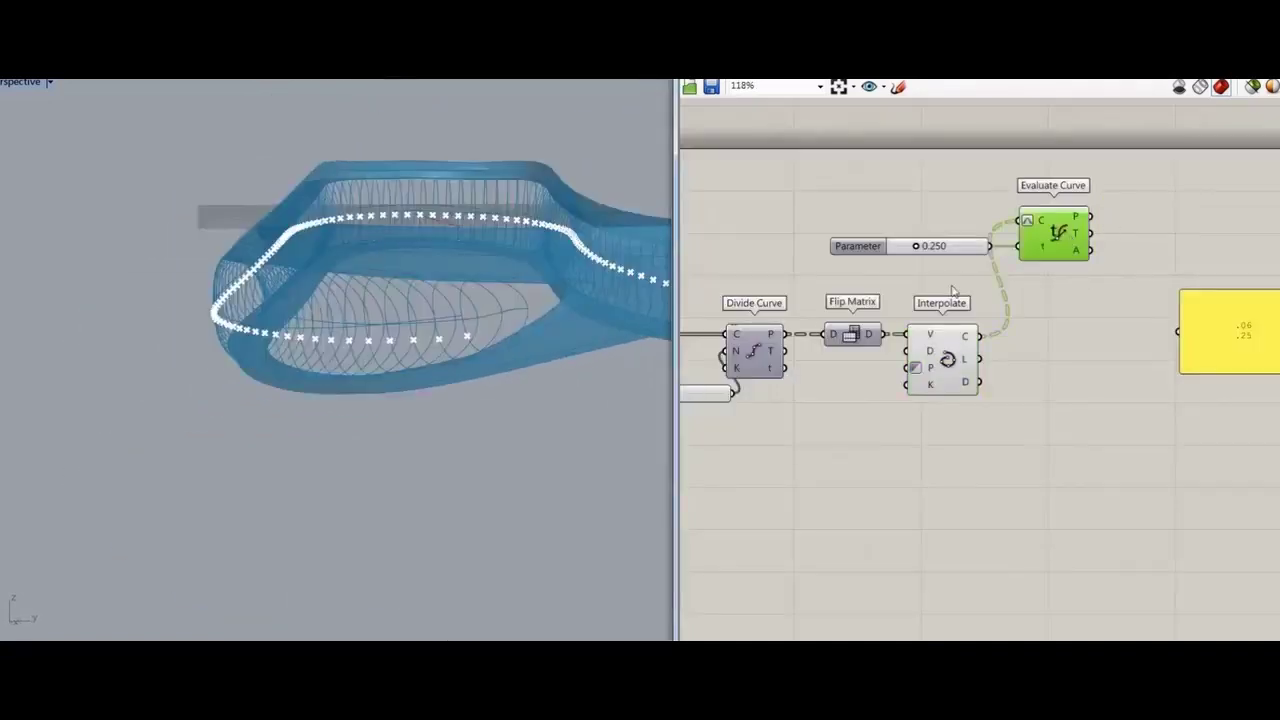
double_click(958, 255)
type("0")
key("Return")
left_click(1052, 245)
right_click_drag(430, 310, 440, 270)
left_click(903, 247)
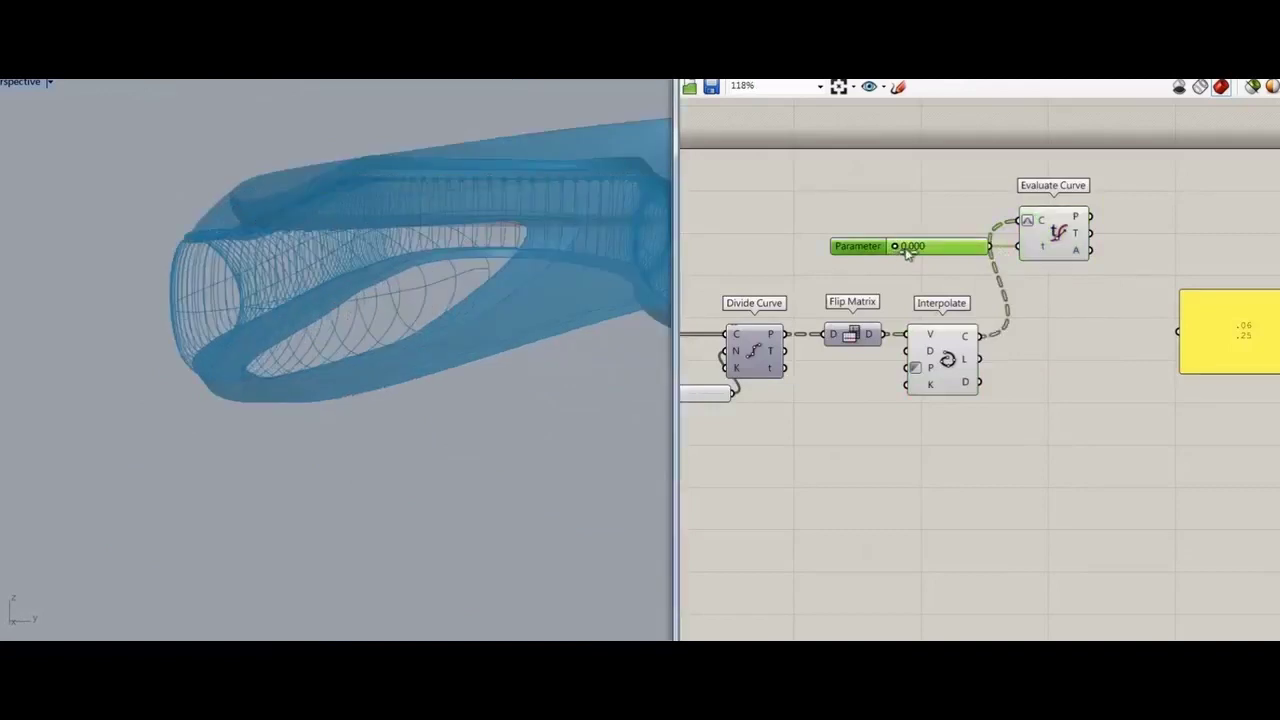
left_click_drag(903, 248, 983, 257)
- Replace the panel's first line with 095
right_click_drag(1250, 330, 1117, 326)
double_click(1117, 326)
left_click_drag(1132, 296, 1052, 291)
type("095")
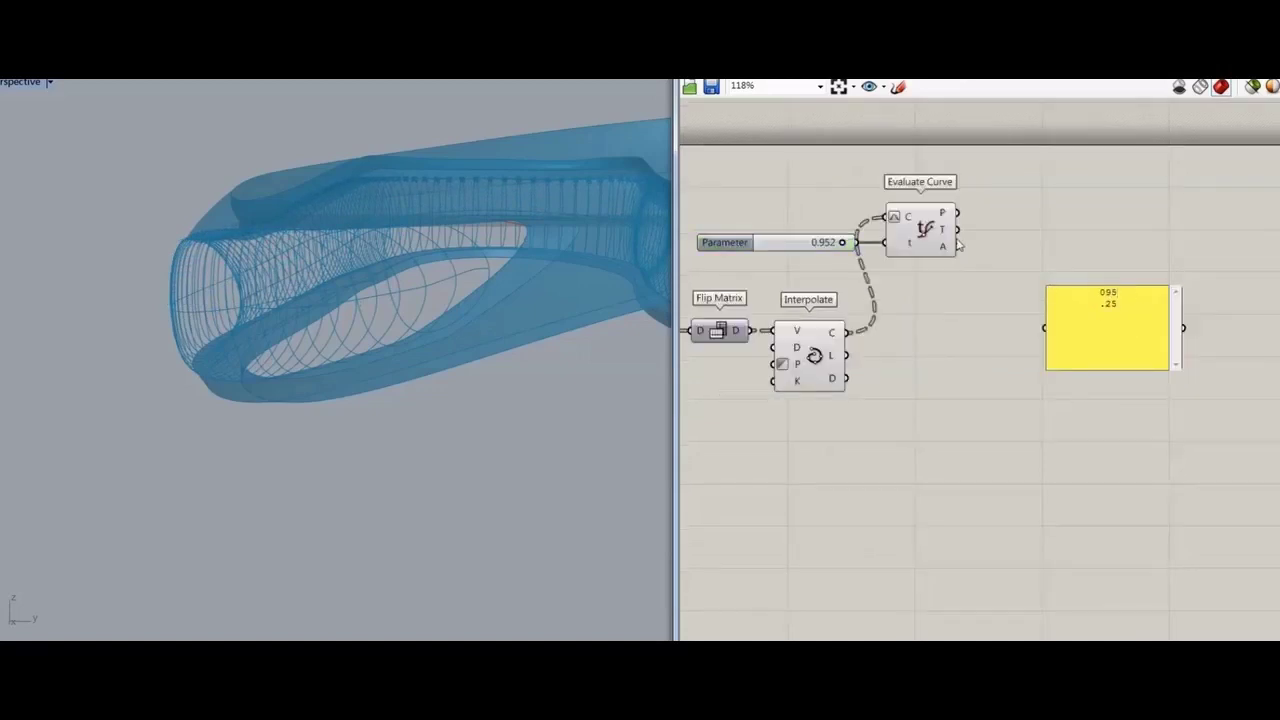
left_click(940, 233)
- Set the Parameter slider to 0.476 and add .47 as the panel's third line
left_click(840, 245)
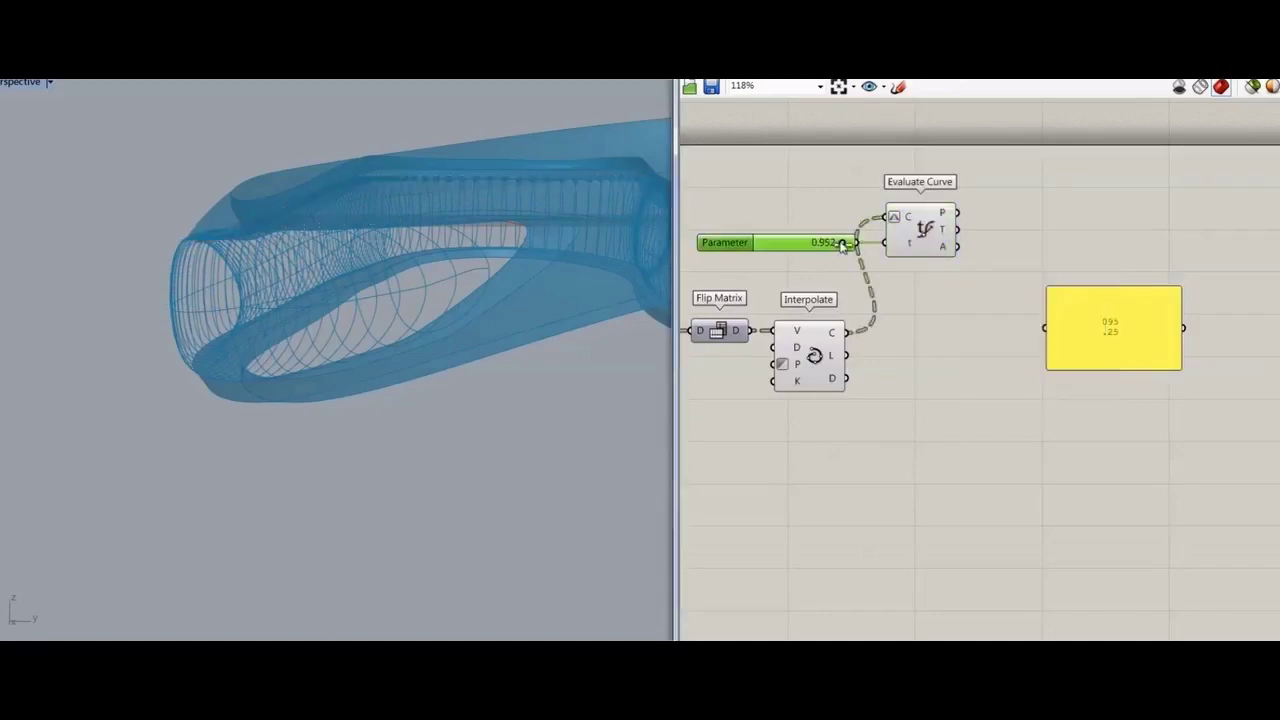
left_click_drag(827, 250, 806, 247)
left_click(1135, 325)
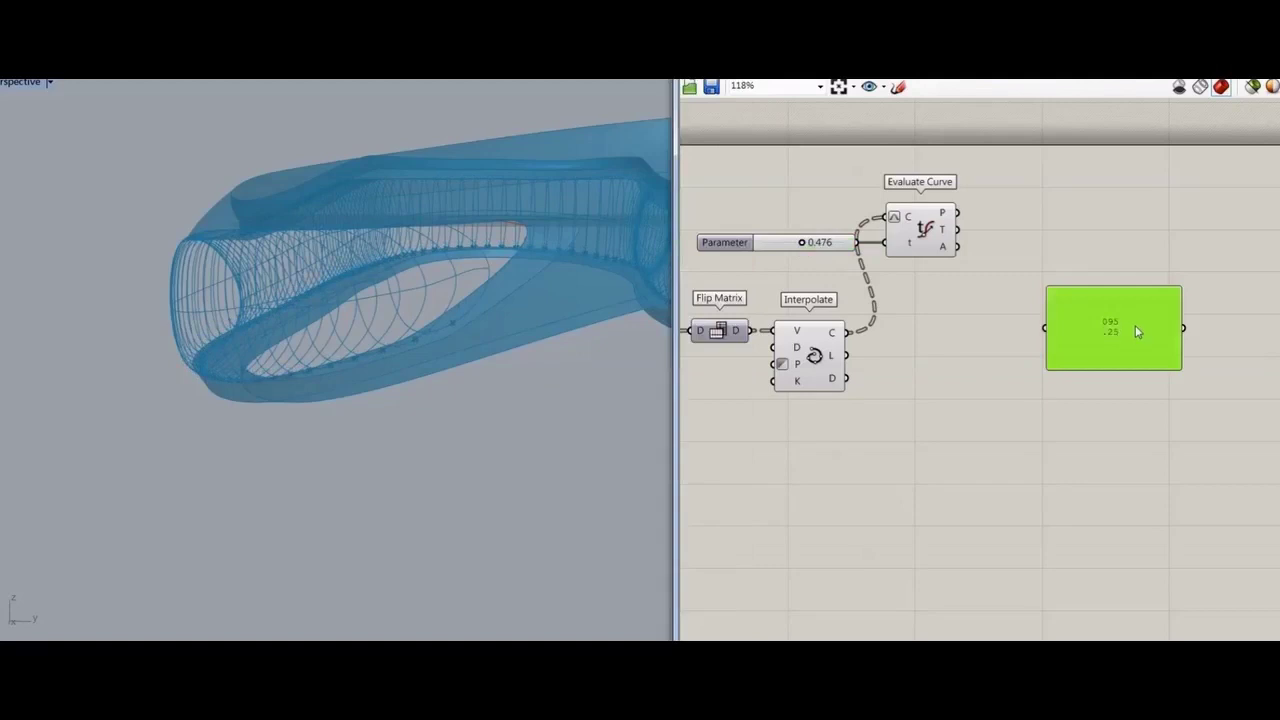
double_click(1127, 328)
left_click(1140, 317)
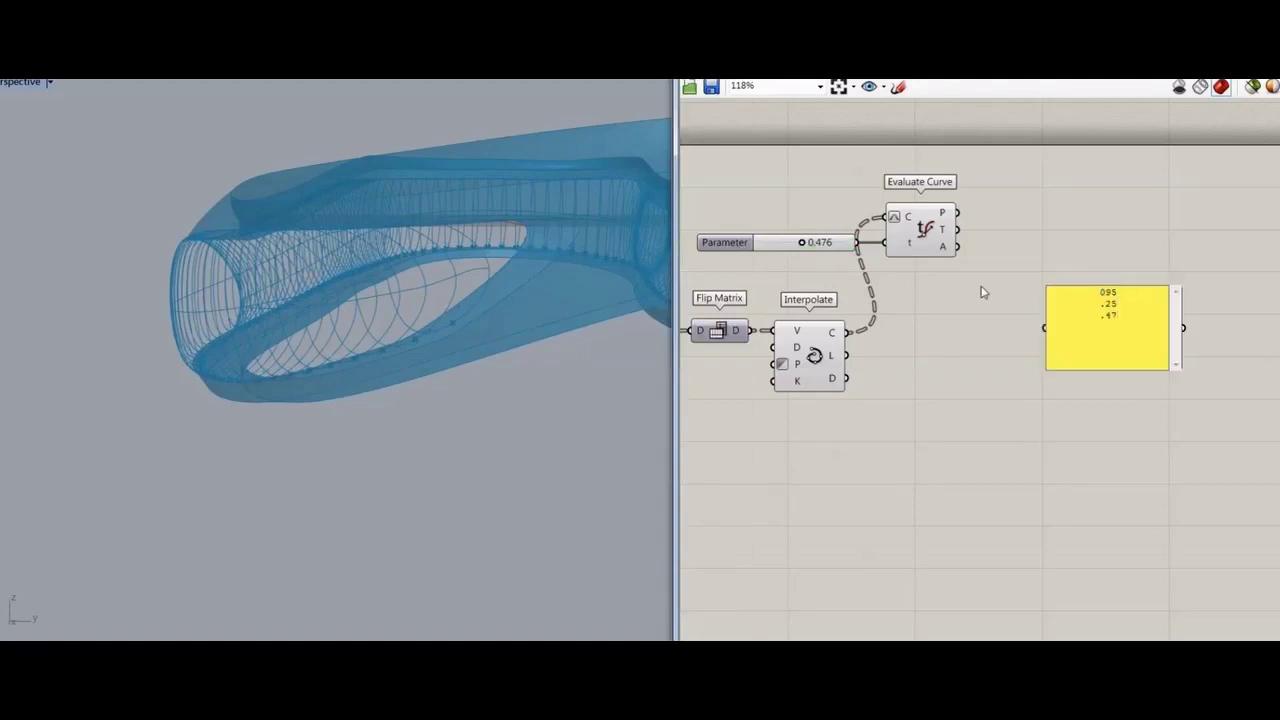
- Set the Parameter slider to 0.681 and add .68 as the panel's fourth line
left_click(937, 235)
mouse_move(806, 244)
left_mouse_down()
mouse_move(831, 243)
mouse_move(818, 246)
left_mouse_up()
double_click(1086, 349)
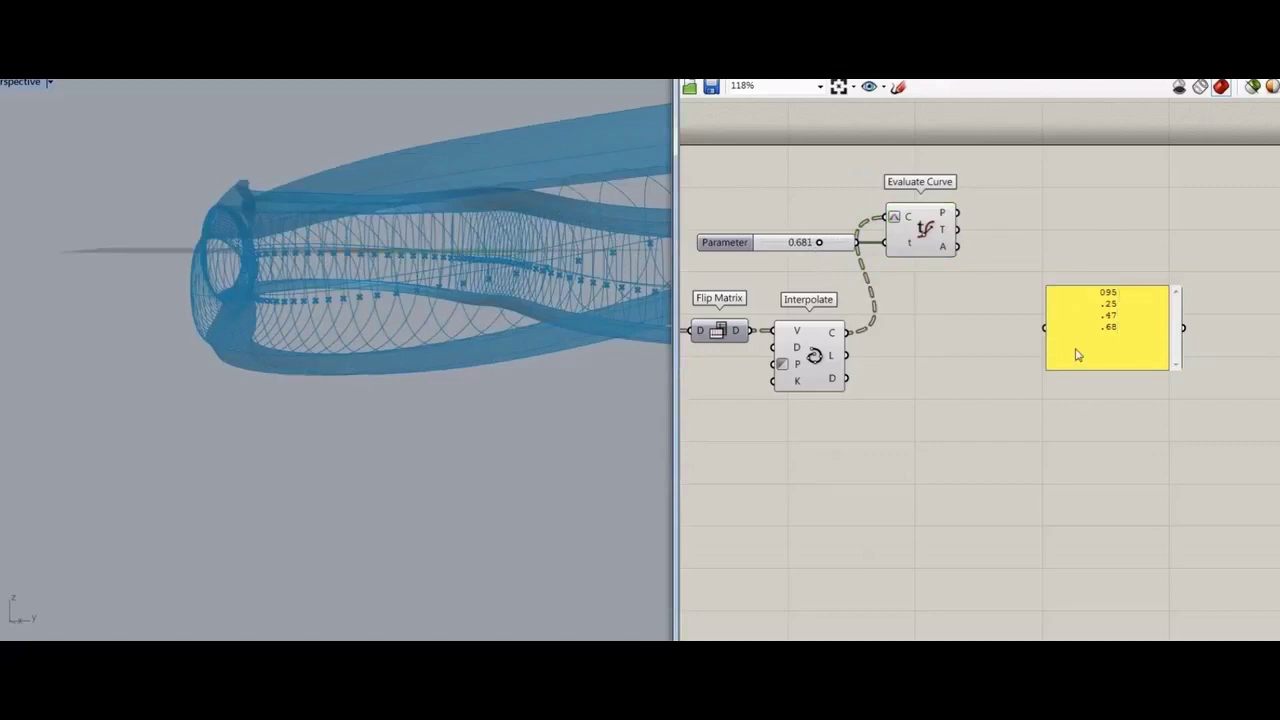
left_click(949, 280)
- Move the panel of noted parameters up beside the Evaluate Curve component
left_click_drag(1098, 338, 1099, 202)
right_click_drag(1143, 340, 1252, 315)
left_click_drag(1203, 203, 1176, 206)
- Add a Gene Pool component on the empty canvas below Interpolate
left_click(1067, 480)
double_click(1007, 451)
type("po")
key("Escape")
double_click(1013, 442)
type("pool")
key("Return")
- Configure the Gene Pool with four genes and set them to 0.96, 0.25, 0.47 and 0.68
double_click(1070, 430)
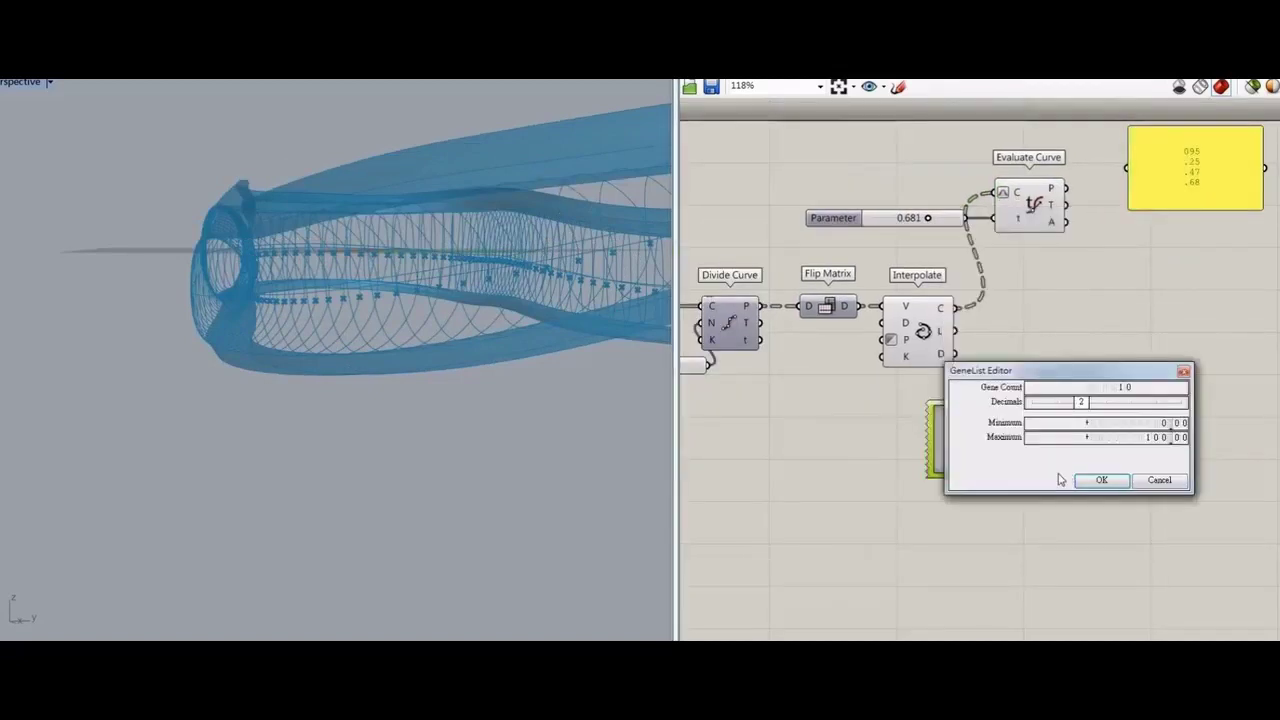
double_click(1129, 387)
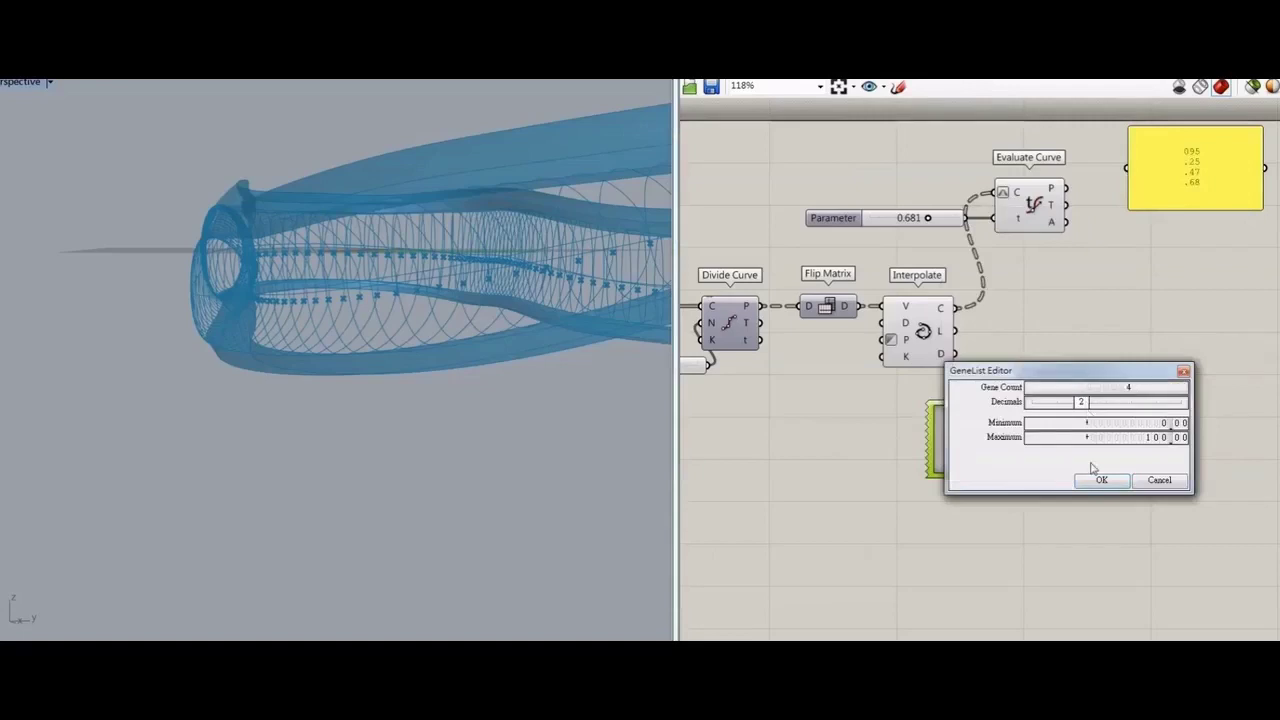
key("Return")
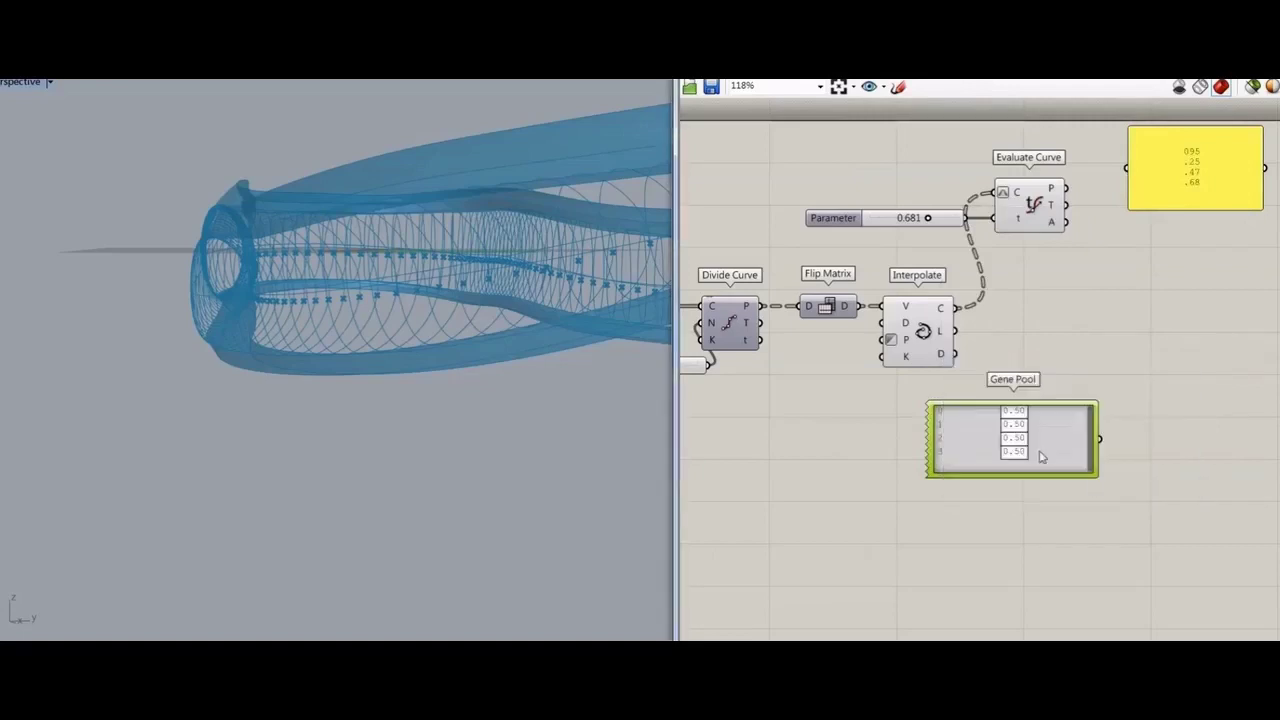
left_click_drag(1053, 414, 971, 487)
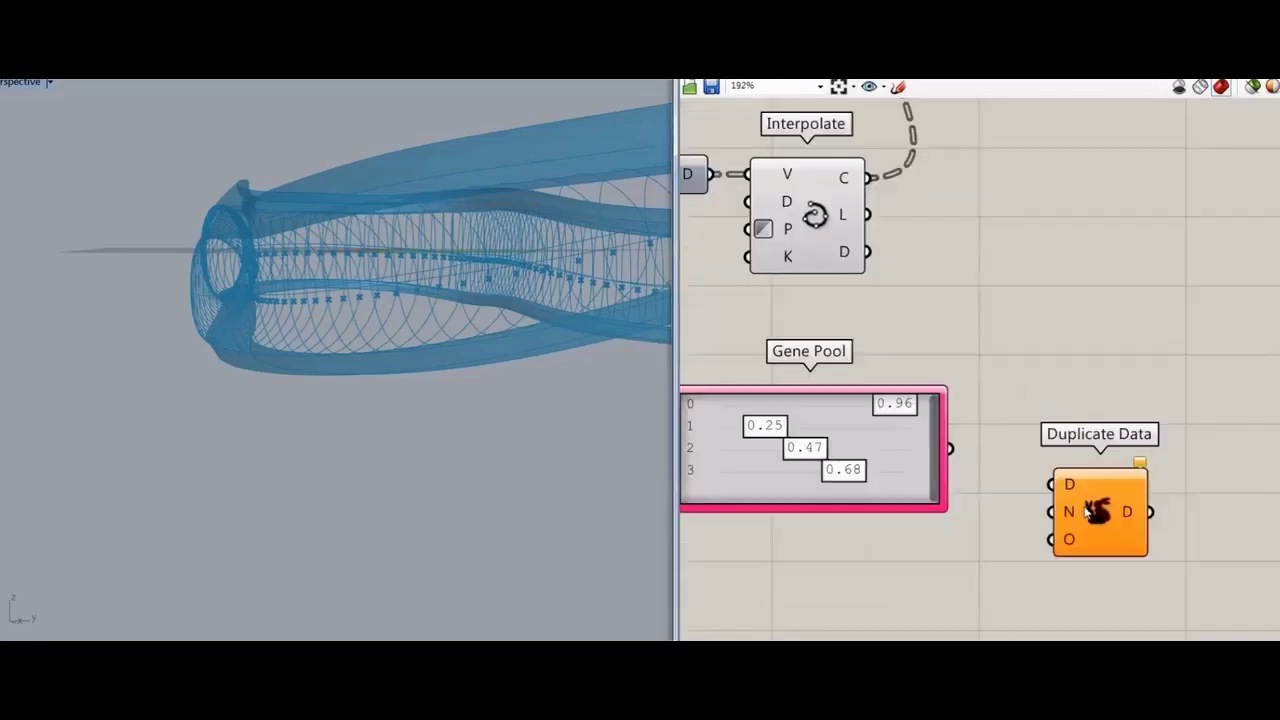
- Wire the Gene Pool into Duplicate Data's D input and a Division result into N, with a slider of 4 on Division's B
left_click_drag(950, 448, 1070, 486)
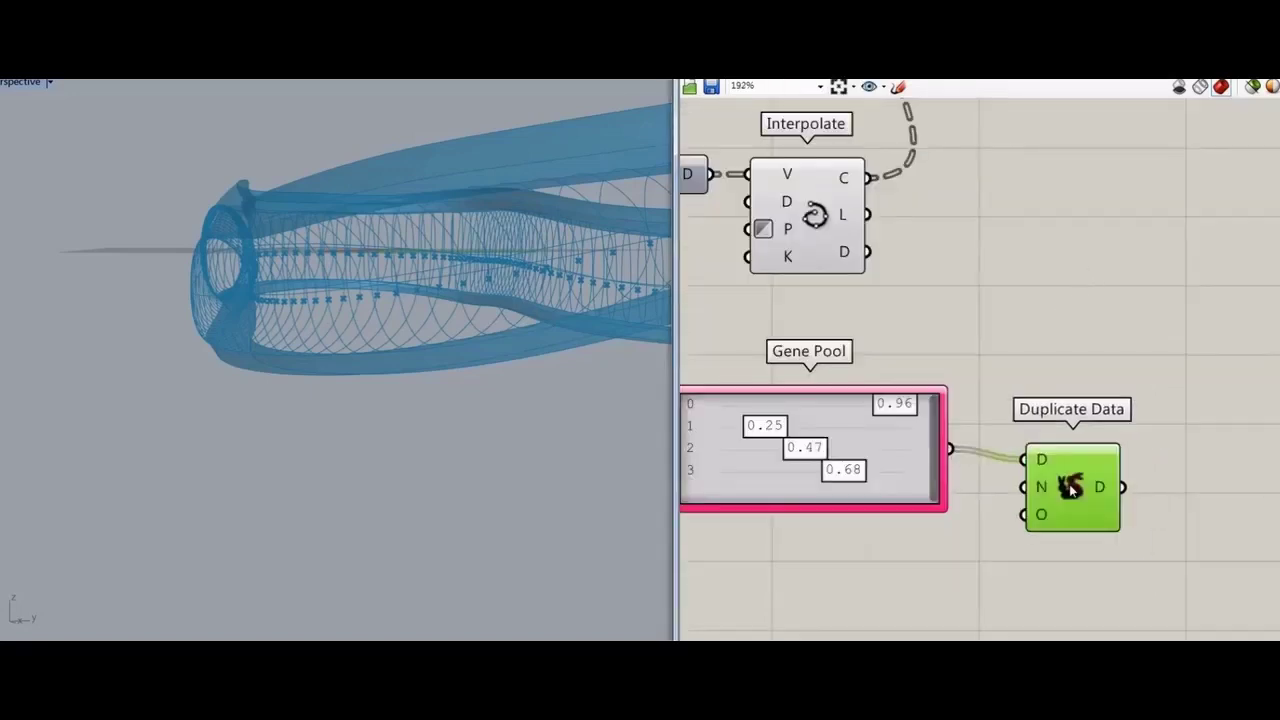
left_click(923, 563)
left_click_drag(1025, 476, 950, 581)
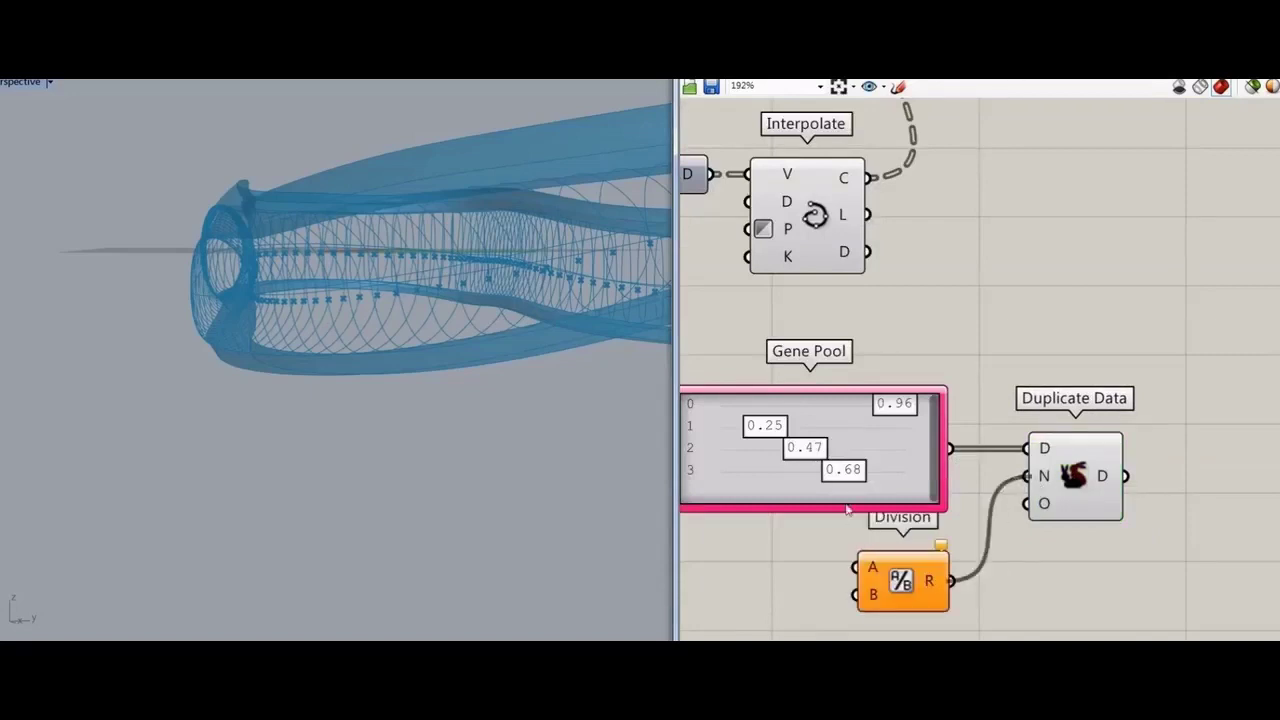
double_click(784, 616)
type("4")
key("Return")
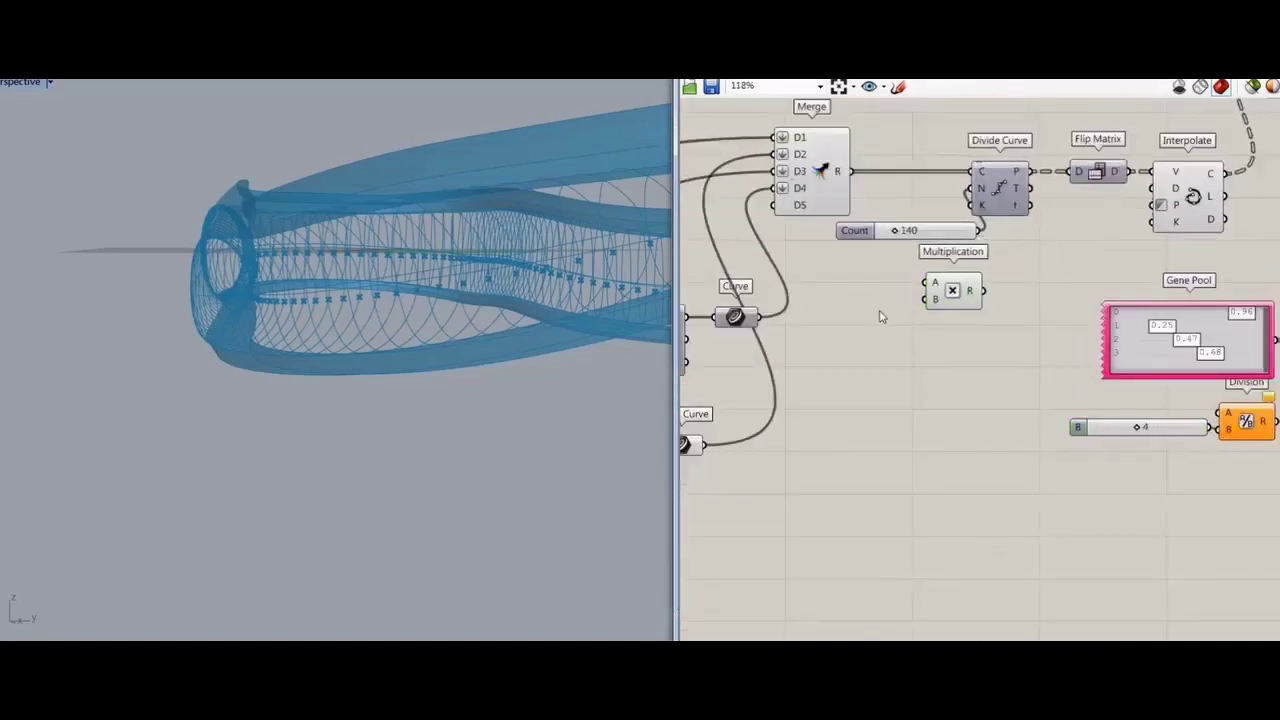
- Add a slider of 4 and connect it to Multiplication's B input
double_click(880, 317)
type("4")
key("Return")
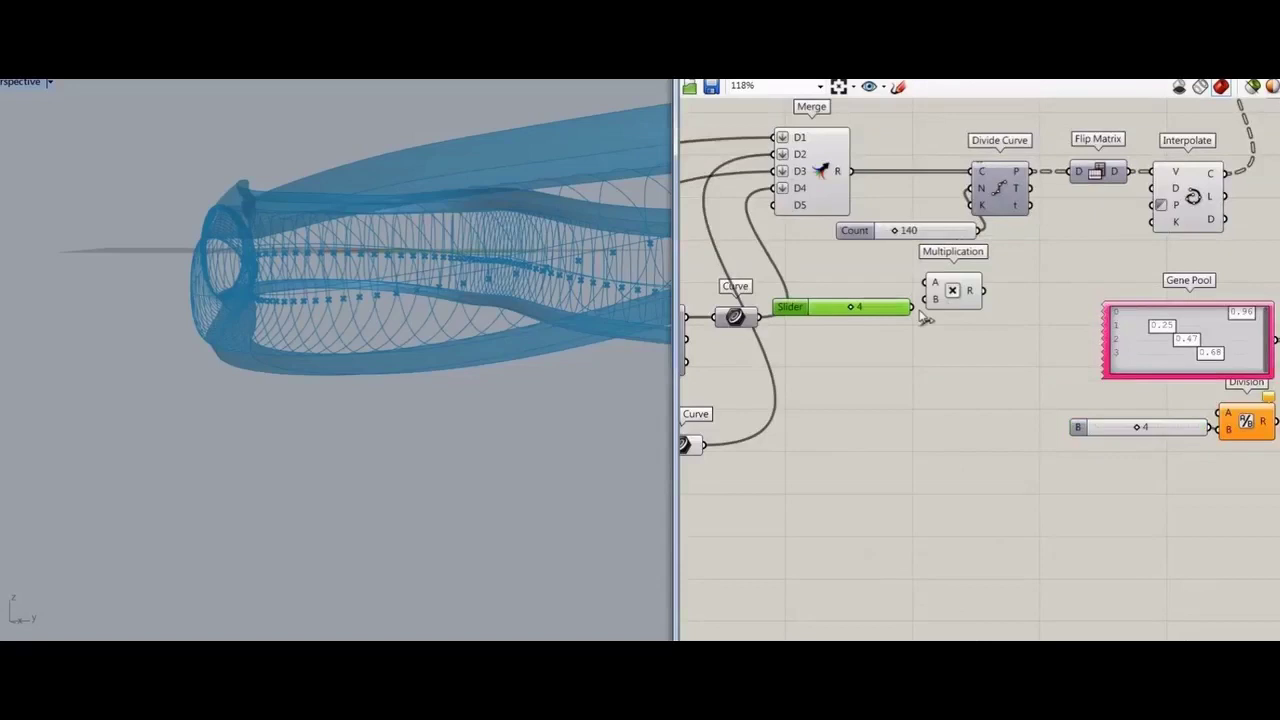
left_click_drag(890, 312, 886, 304)
- Delete the Count slider feeding Divide Curve and connect a new slider of 50 to Multiplication's A input
left_click(947, 229)
key("Delete")
double_click(865, 266)
type("50")
key("Return")
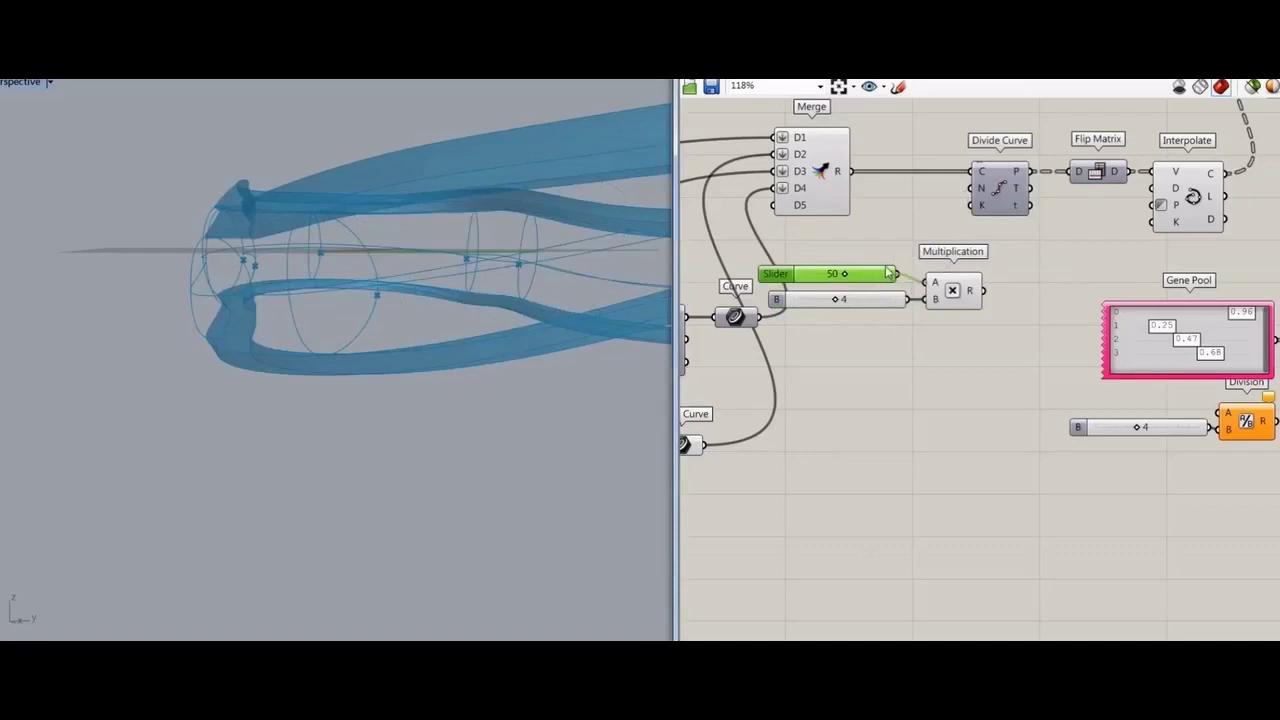
- Delete the Multiplication component together with its two input sliders of 50 and 4
left_click_drag(871, 282, 881, 291)
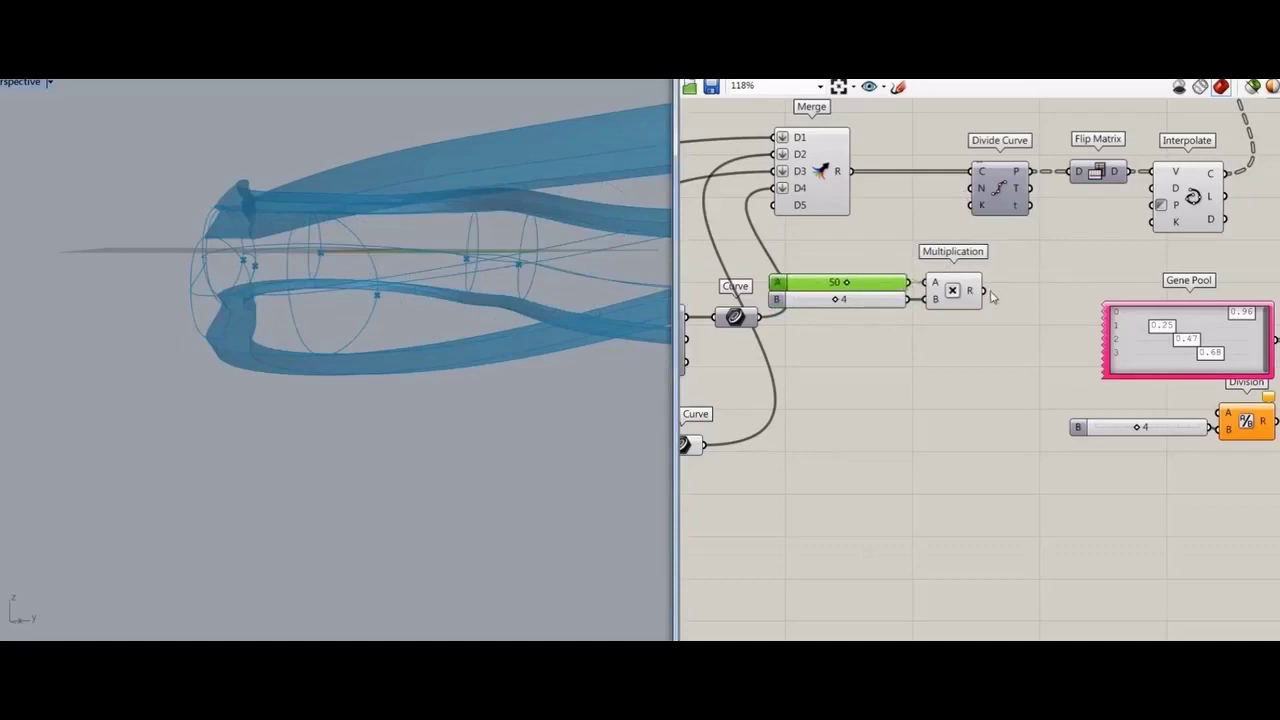
left_click_drag(991, 326, 873, 266)
left_click(1046, 288)
left_click_drag(974, 337, 867, 271)
key("Delete")
- Add an Explode Tree component and connect Divide Curve's P output to both a Param Viewer and Explode Tree's D input
double_click(993, 364)
type("tree")
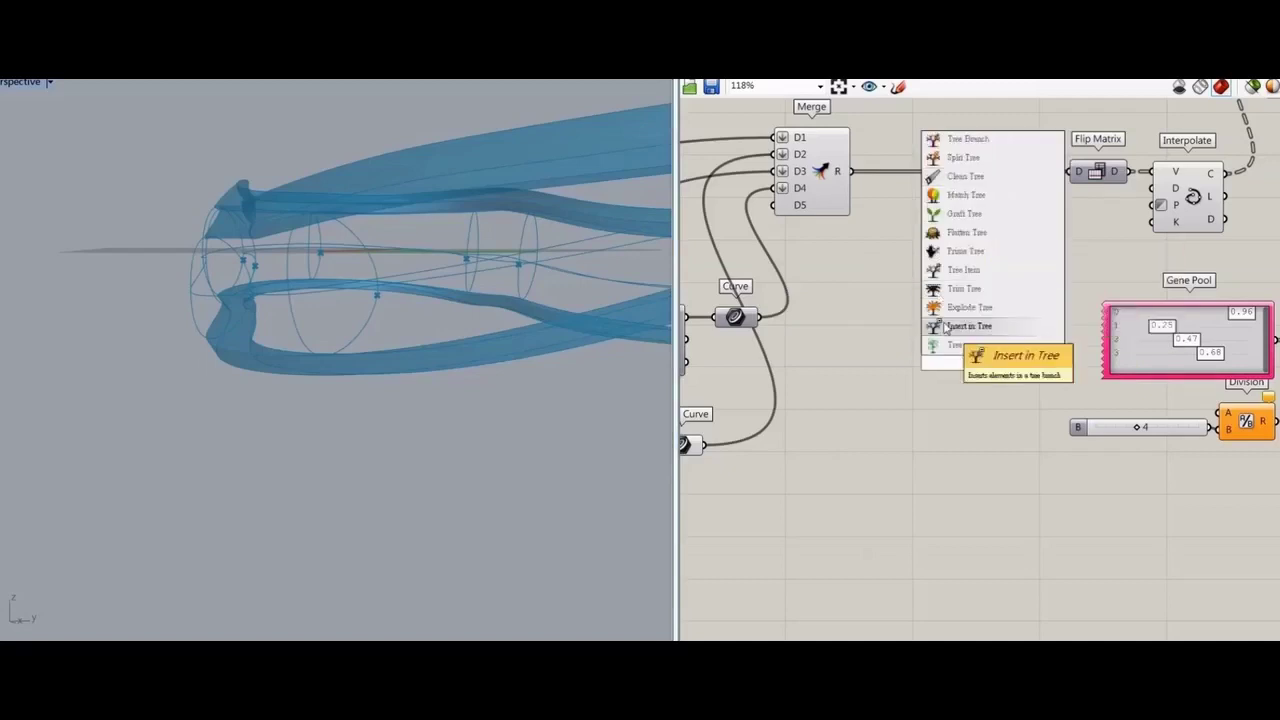
left_click(948, 308)
left_click(1092, 263)
left_click_drag(1031, 172, 1044, 283)
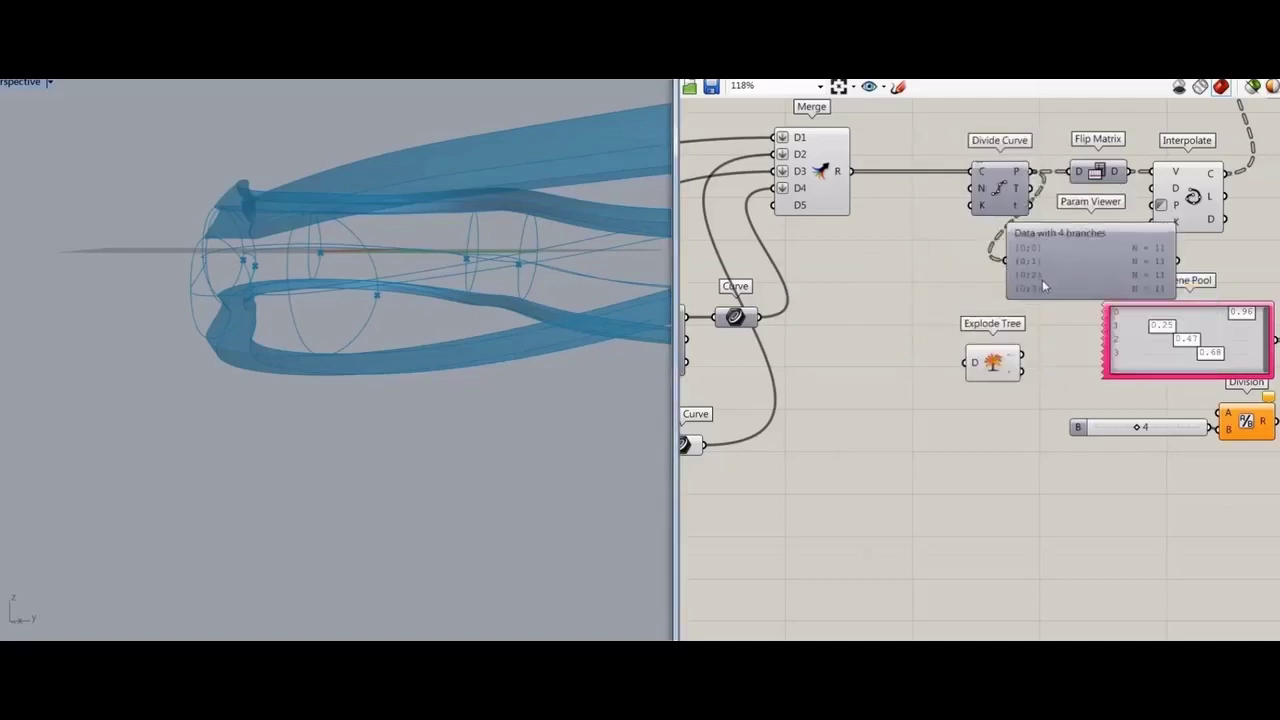
left_click_drag(1031, 172, 988, 425)
- Add a List Length component and feed it from Explode Tree's first branch output
double_click(1031, 457)
type("list len")
left_click(1003, 416)
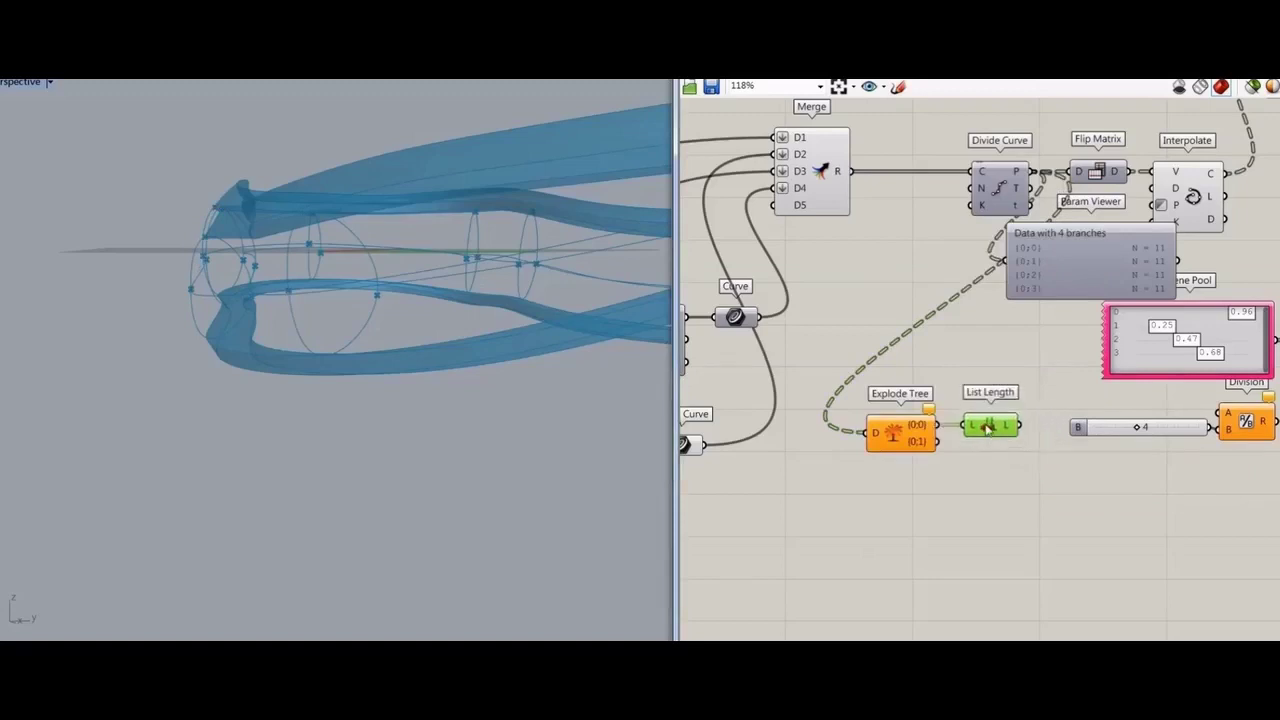
- Add a slider, connect it to Divide Curve's N input and set it to 195
double_click(865, 275)
type("197")
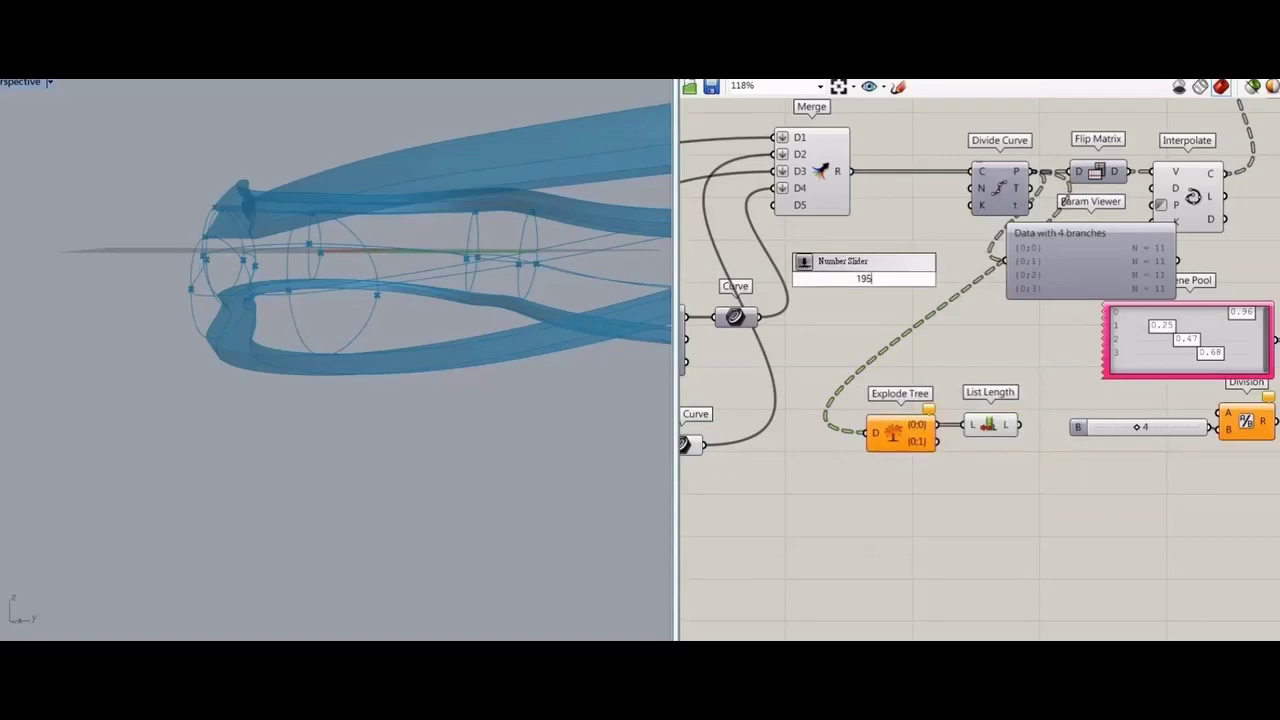
key("Return")
left_click_drag(975, 188, 934, 279)
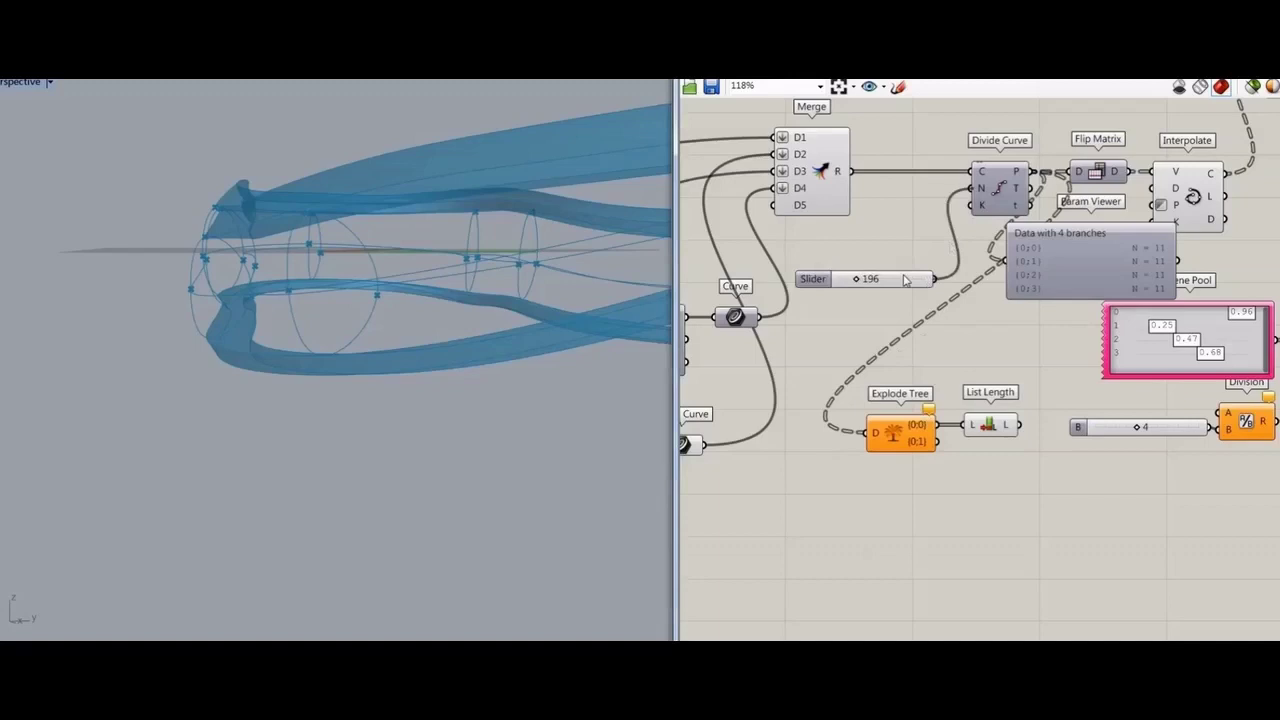
double_click(905, 279)
key("Return")
- Connect List Length's output to Division's A input, and Duplicate Data's output to a new Param Viewer
left_click_drag(1019, 425, 1221, 413)
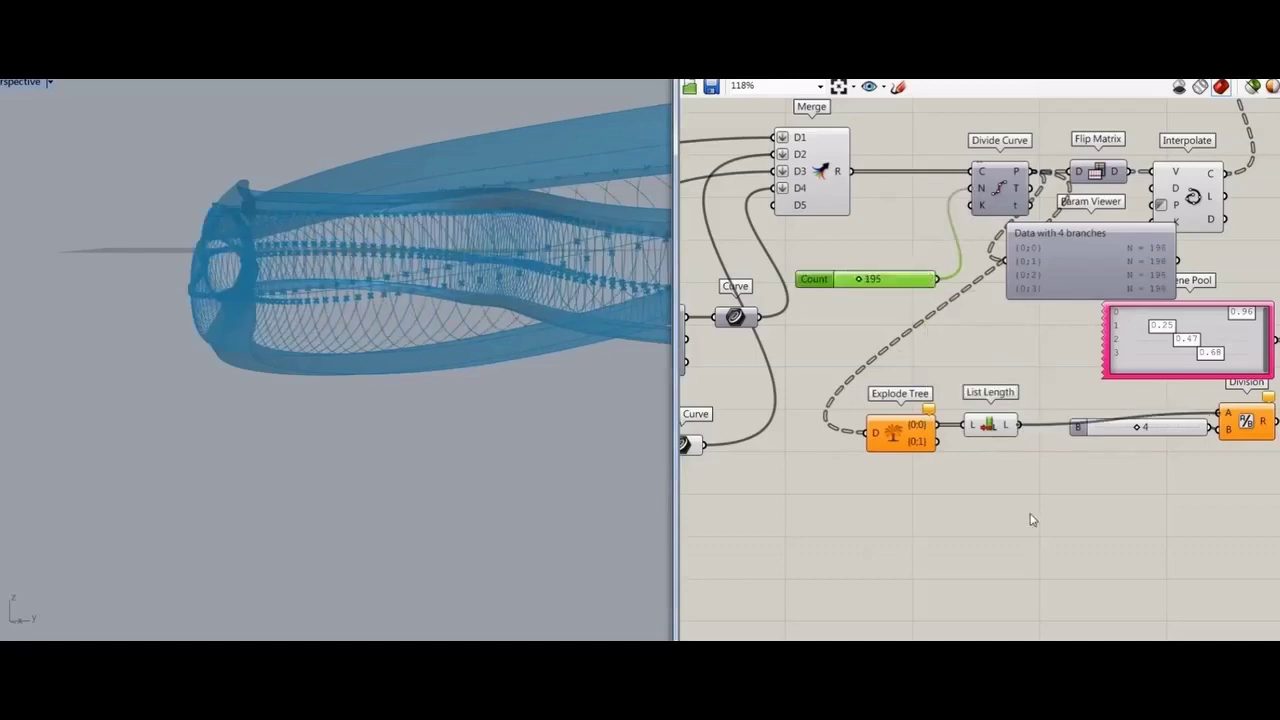
left_click_drag(1033, 520, 855, 380)
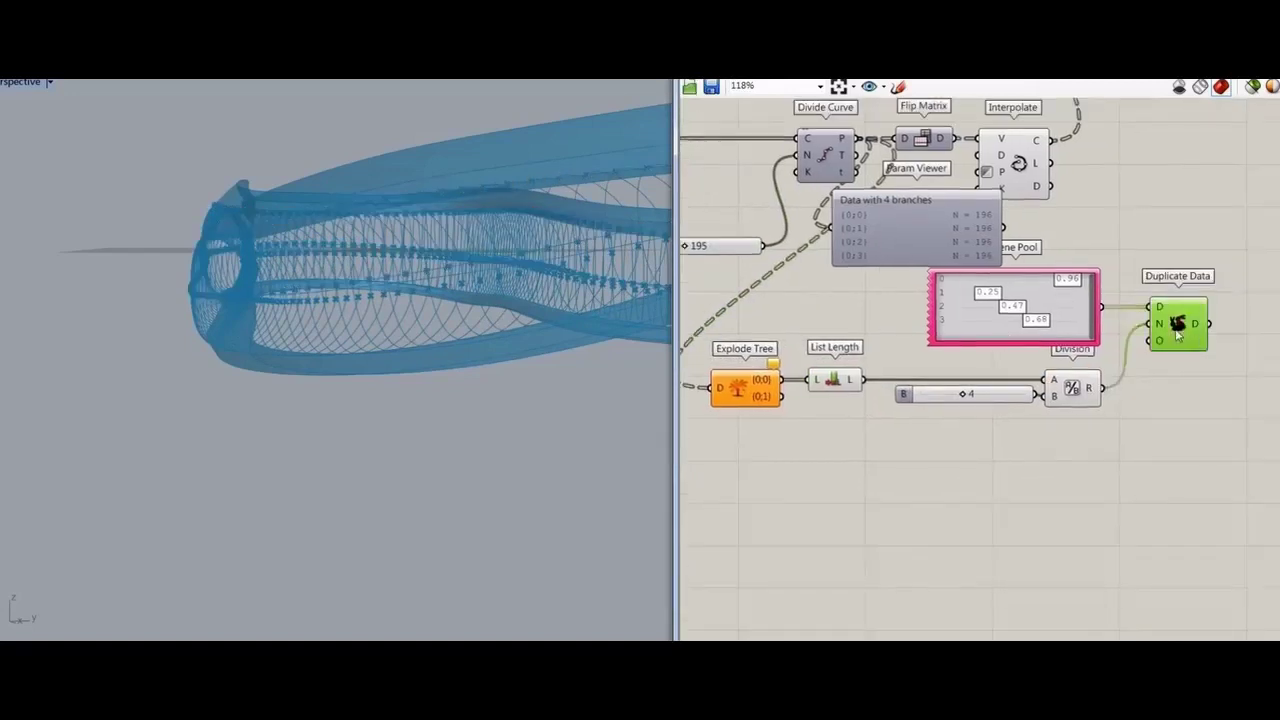
right_click_drag(1178, 335, 934, 283)
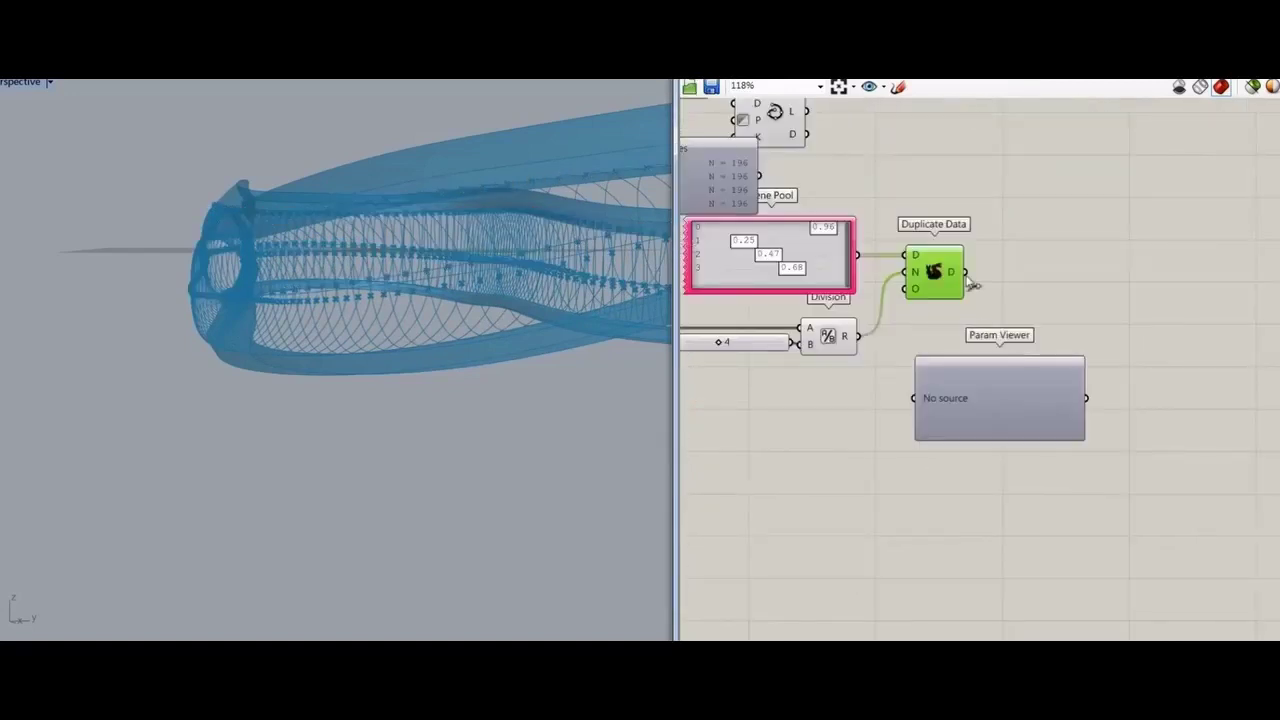
left_click_drag(965, 271, 913, 398)
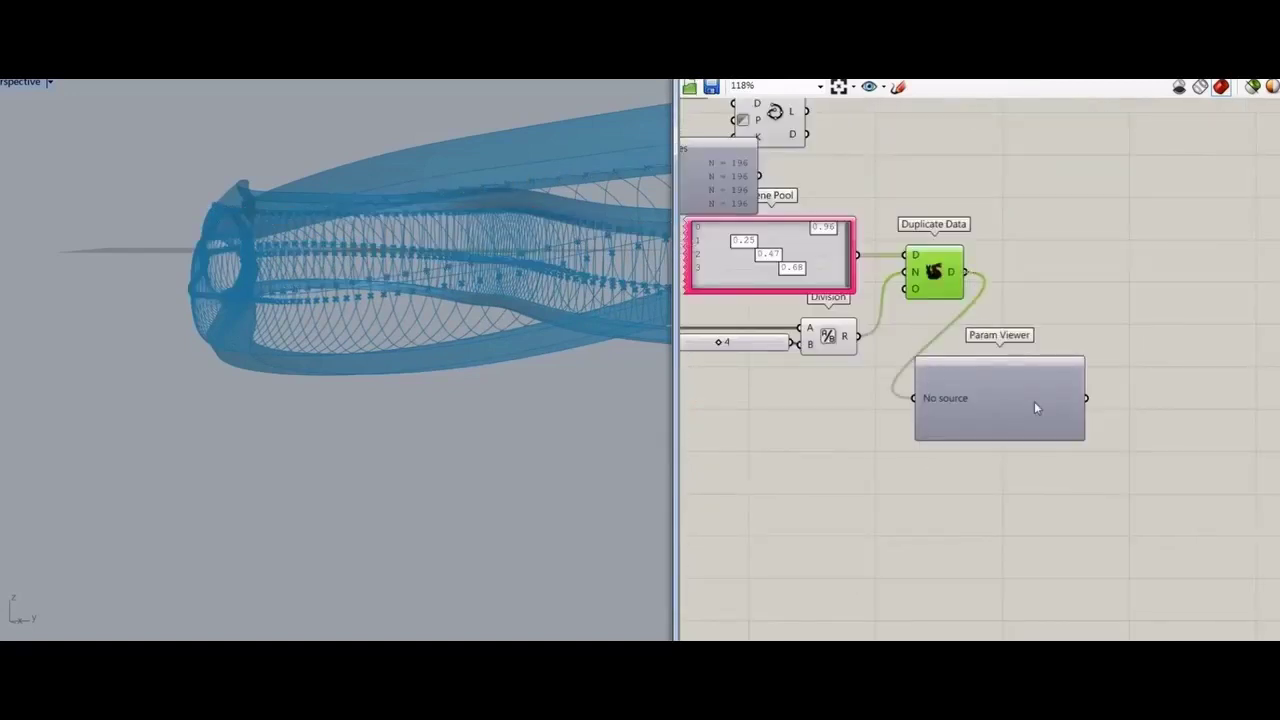
- Duplicate the Evaluate Curve component and connect Duplicate Data's output to the copy's t input
right_click_drag(952, 158, 1075, 318)
scroll(980, 312, "down", 1)
scroll(1109, 407, "up", 1)
left_click(1037, 173)
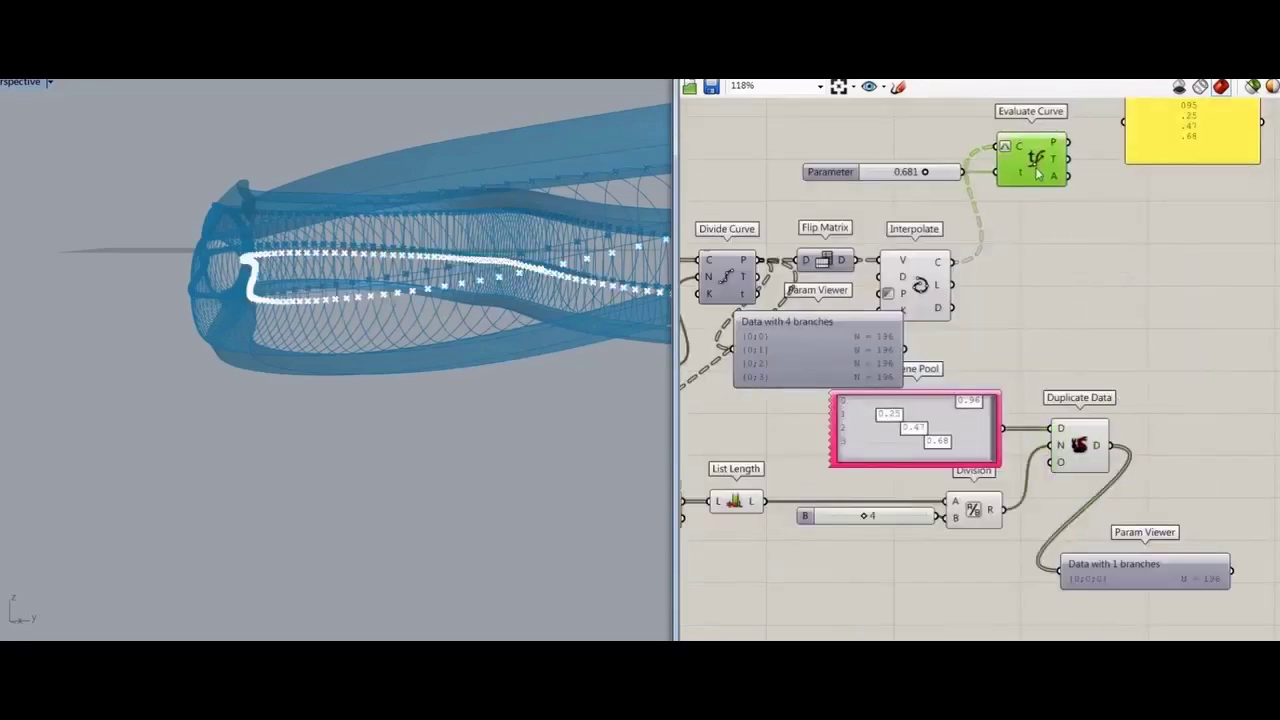
key("ctrl+c")
key("ctrl+v")
left_click_drag(1046, 182, 1087, 286)
left_click_drag(1112, 446, 1050, 288, "shift")
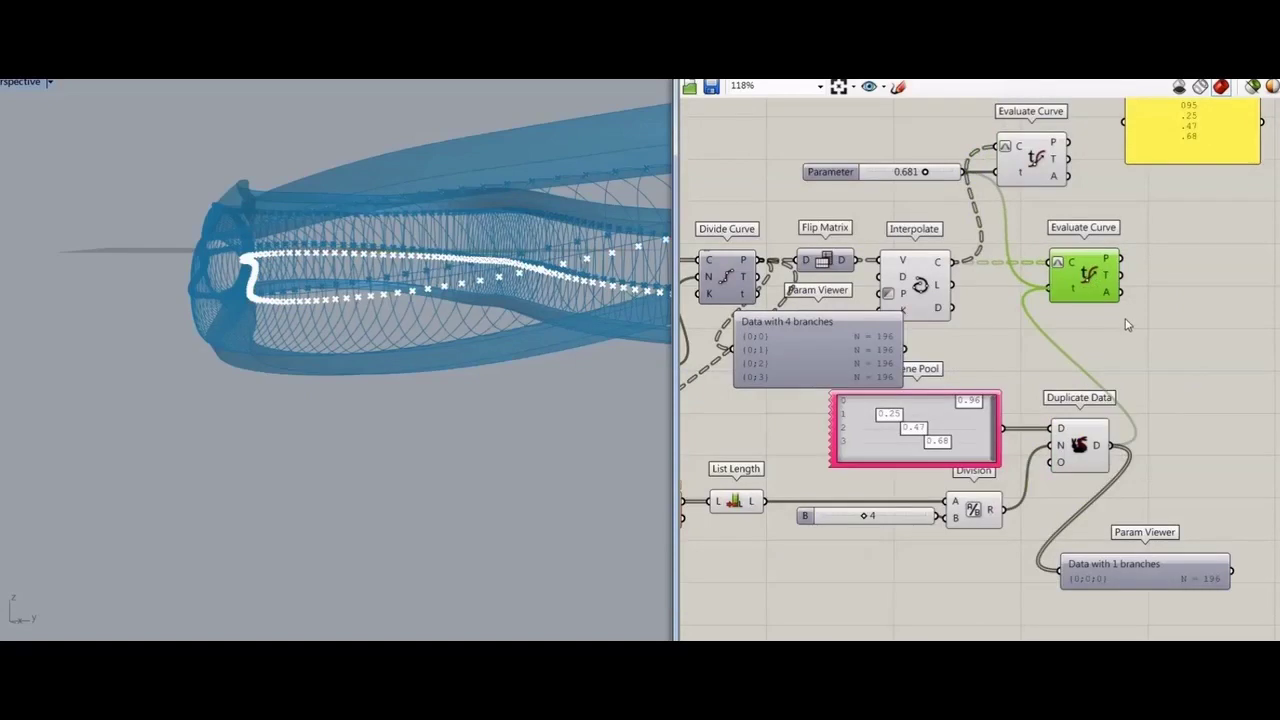
- Add a PolyLine component and connect the new Evaluate Curve's P output to its V input
right_click_drag(535, 346, 525, 380)
left_click(1211, 285)
left_click_drag(1121, 259, 1190, 272)
right_click_drag(515, 392, 813, 348)
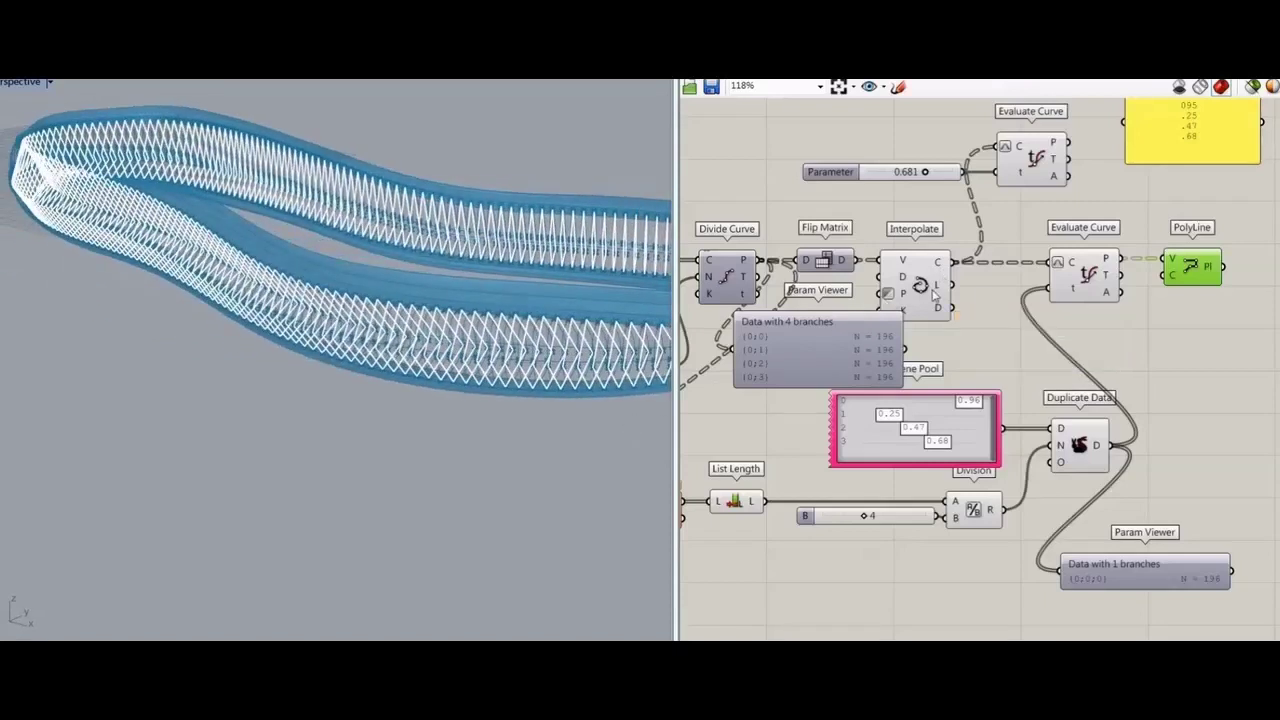
- Flatten the C output of the Interpolate component that feeds Evaluate Curve
left_click_drag(1082, 288, 1033, 288)
right_click_drag(1074, 305, 1014, 294)
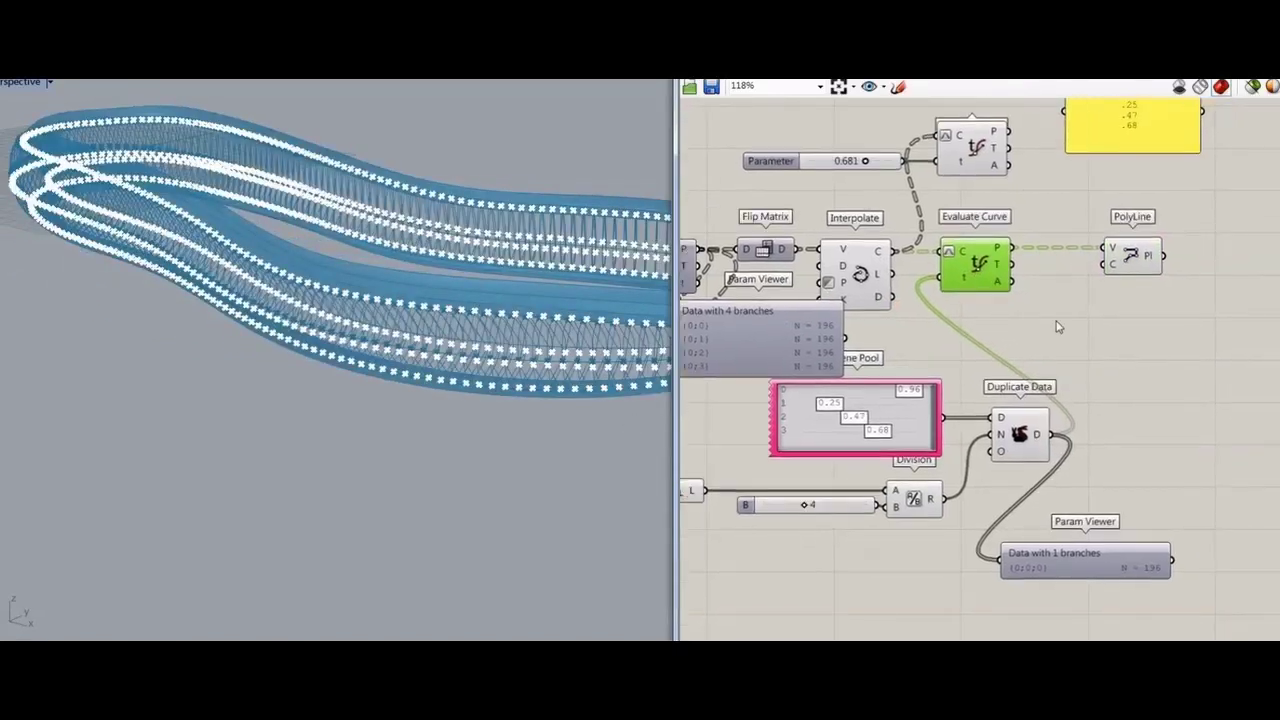
right_click(900, 259)
left_click(1175, 396)
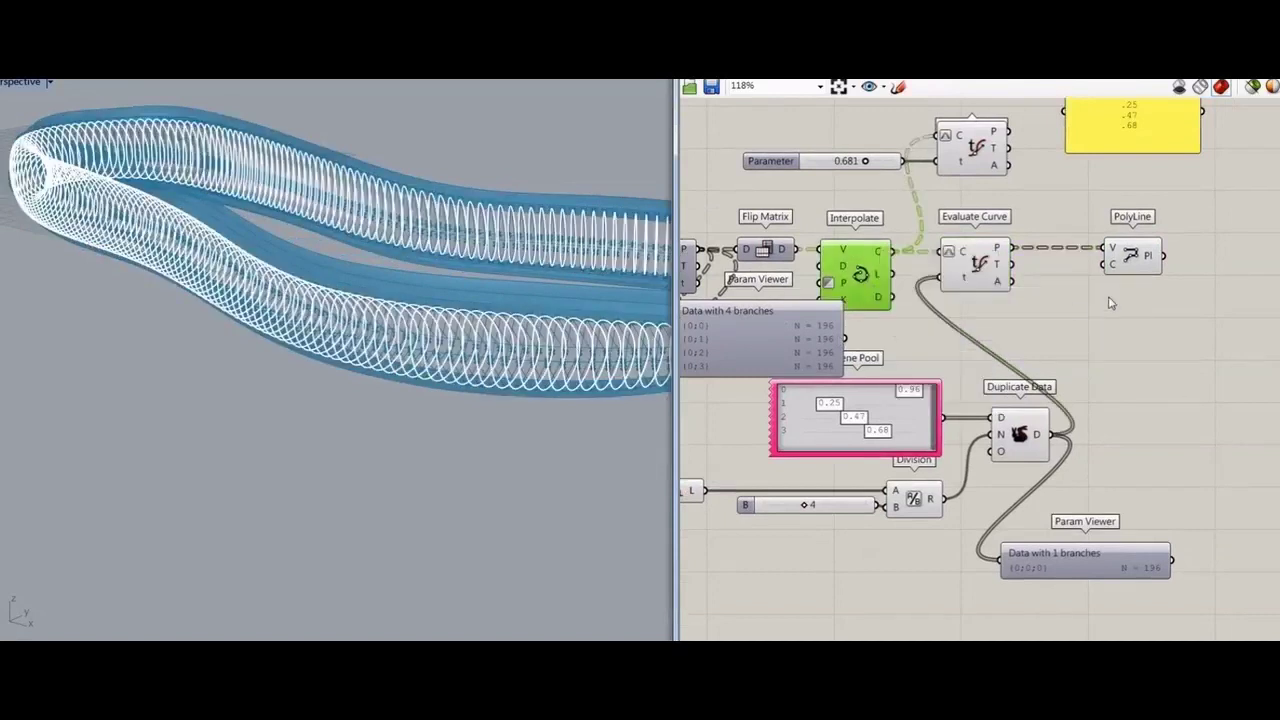
left_click(1132, 256)
right_click_drag(588, 400, 530, 370)
- Set Divide Curve's Count slider to 239
scroll(803, 330, "up", 2)
right_click_drag(805, 338, 1249, 289)
double_click(905, 312)
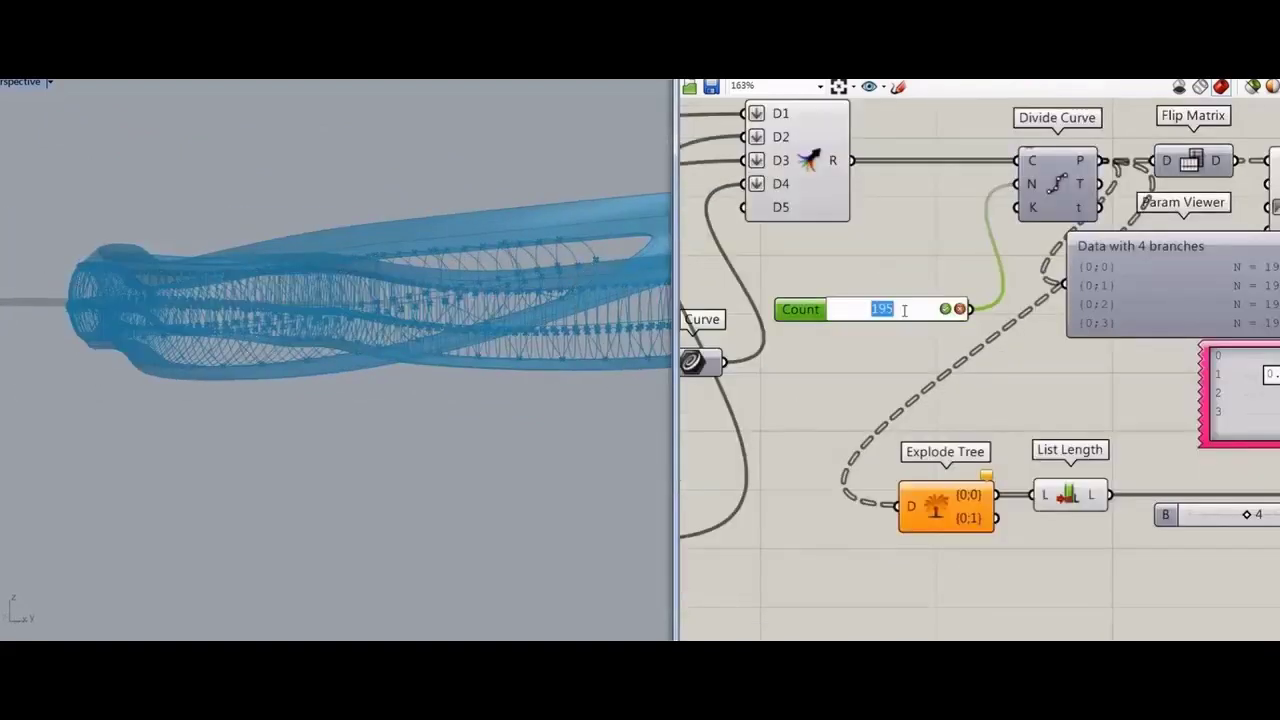
key("Return")
right_click_drag(1037, 368, 772, 411)
scroll(772, 411, "down", 3)
- Turn off the previews of the Interpolate component and the Evaluate Curve feeding the PolyLine
left_click(1175, 302)
right_click_drag(545, 355, 380, 430)
left_click(1112, 348)
left_click_drag(1183, 302, 1167, 302)
left_click(1128, 391)
right_click_drag(1128, 393, 1103, 405)
left_click_drag(1067, 272, 883, 290)
middle_click(896, 170)
left_click(918, 196)
left_click_drag(1114, 377, 830, 560)
middle_click(1157, 382)
left_click(1180, 408)
- Move the Merge component that feeds Divide Curve slightly lower on the canvas
scroll(1208, 364, "down", 4)
left_click_drag(1050, 512, 790, 312)
left_click(895, 373)
left_click(900, 362)
left_click_drag(892, 329, 888, 344)
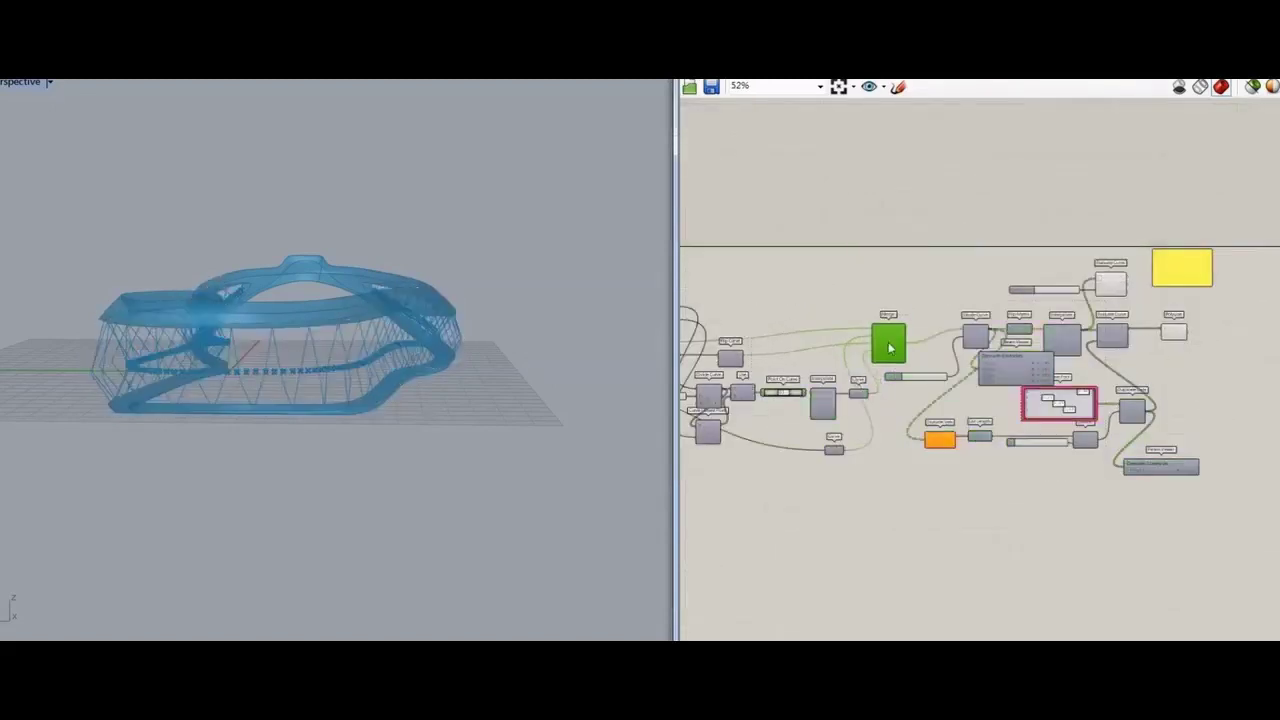
- Select the upper Evaluate Curve and set its Parameter slider to 0.481
left_click(1106, 291)
right_click_drag(420, 310, 400, 340)
left_click(905, 411)
scroll(1198, 379, "up", 4)
left_click(1151, 297)
right_click_drag(345, 400, 427, 441)
scroll(297, 417, "up", 4)
scroll(357, 414, "down", 4)
scroll(400, 421, "up", 4)
left_click(1030, 195)
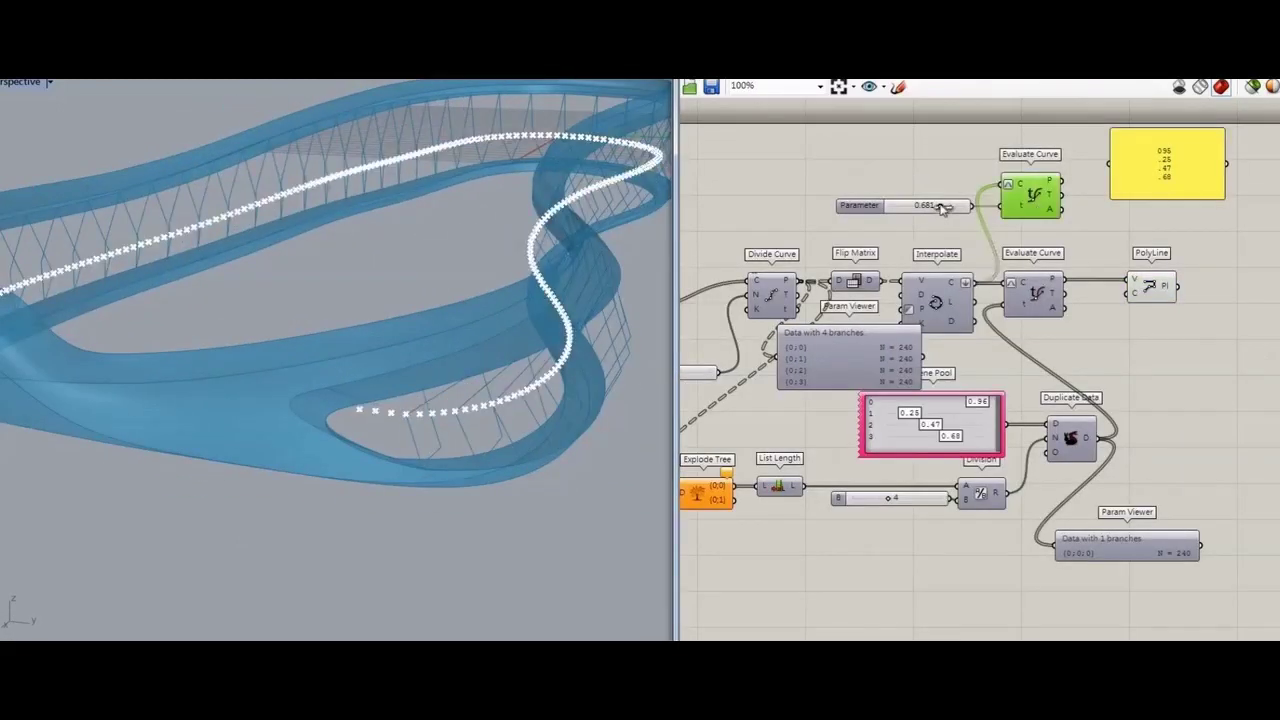
left_click_drag(893, 211, 921, 207)
right_click_drag(502, 494, 615, 472)
left_click_drag(833, 199, 840, 199)
- Duplicate the parameter values panel below the PolyLine and replace the copy's content with .48
right_click_drag(1134, 317, 1005, 341)
left_click(948, 190)
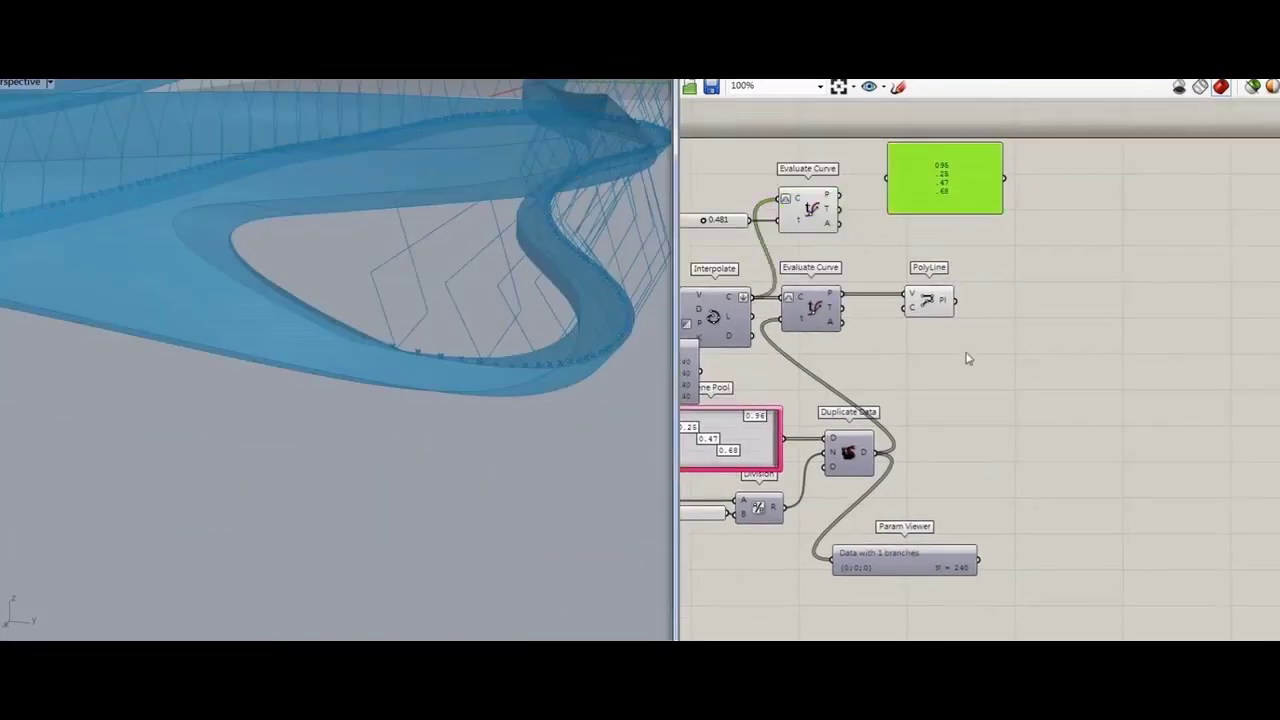
left_click_drag(961, 206, 1027, 371)
double_click(1027, 371)
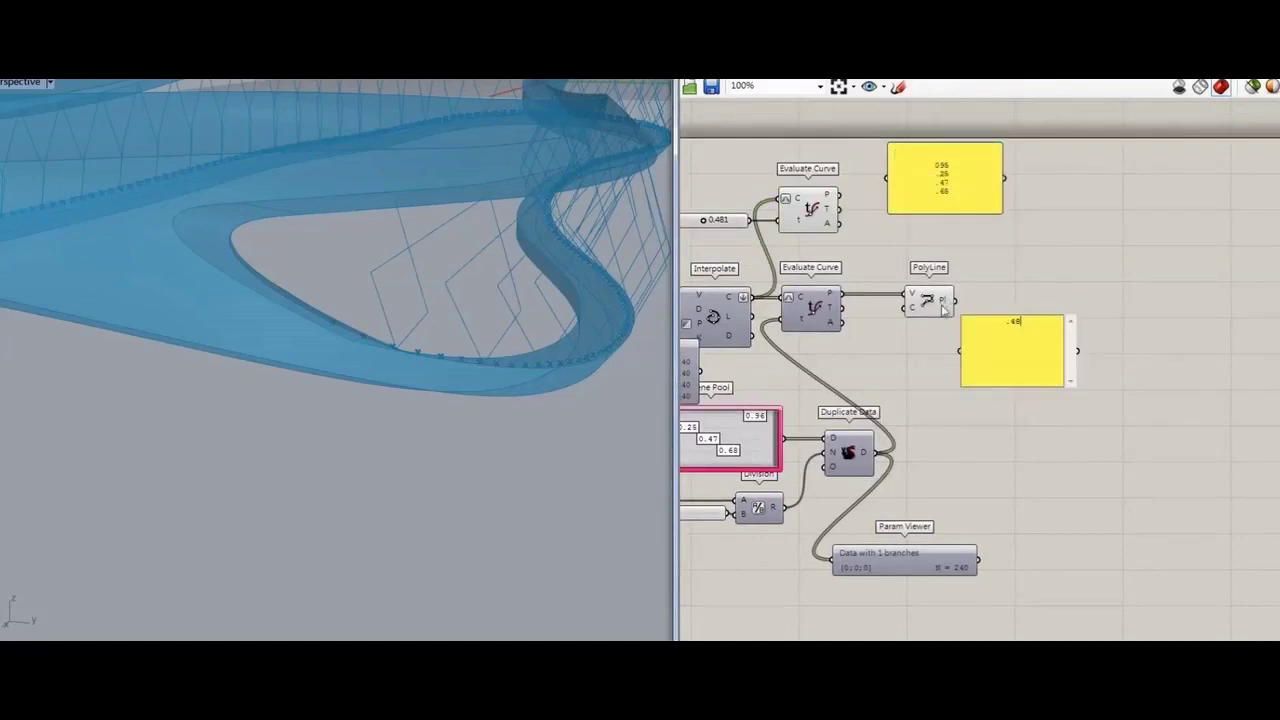
- Set the Parameter slider to 0.622 and add .62, .9 and .25 to the copied values panel
left_click(834, 229)
scroll(718, 244, "up", 3)
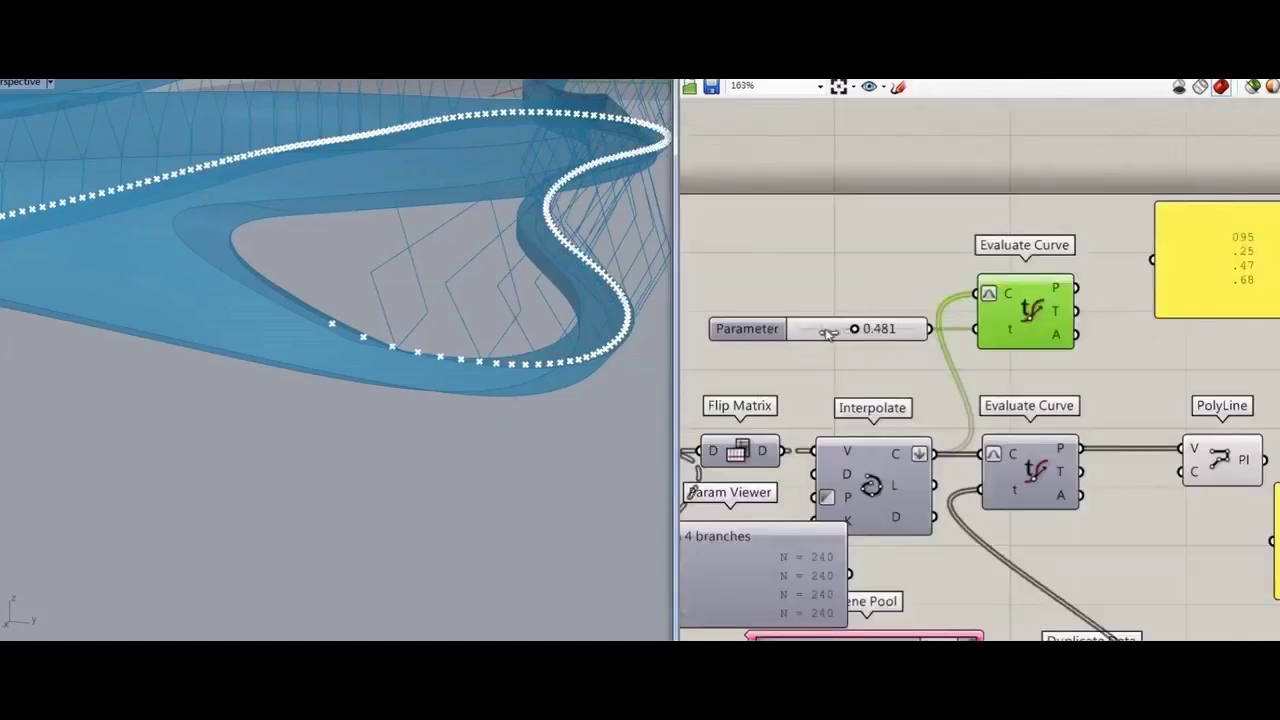
left_click_drag(826, 333, 872, 333)
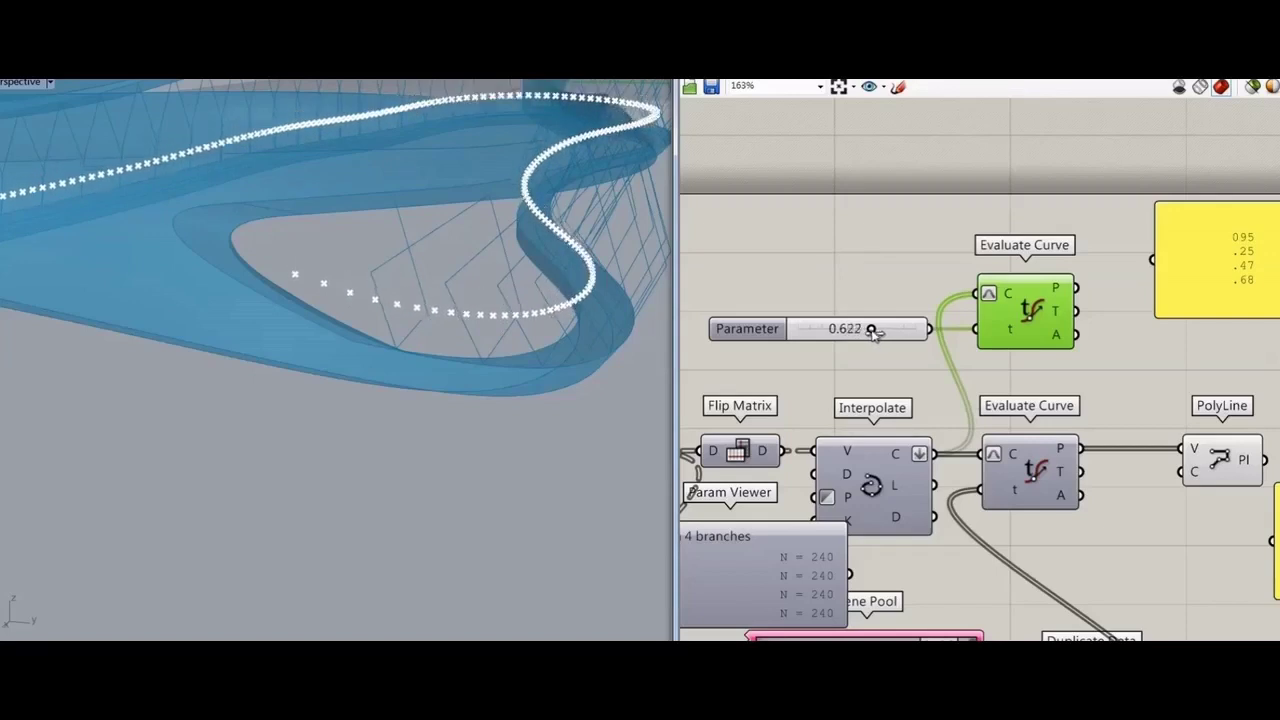
right_click_drag(1230, 545, 1088, 478)
left_click(1247, 483)
double_click(1247, 483)
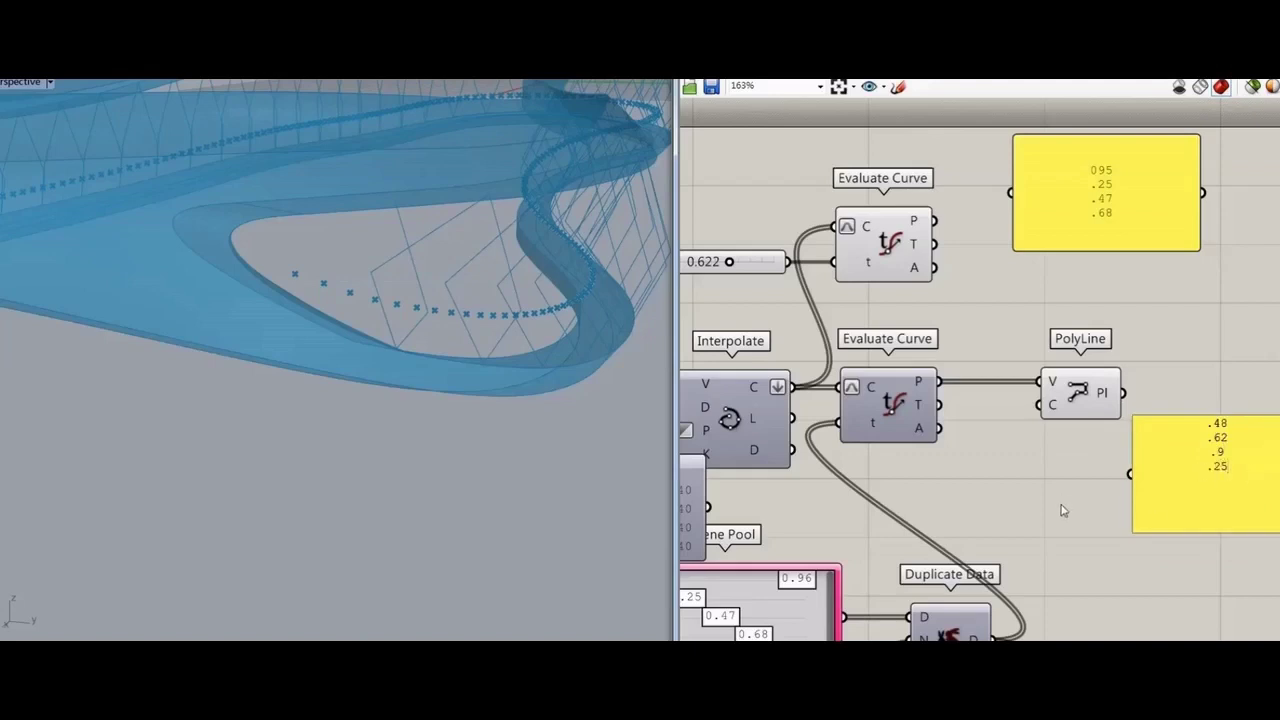
- Delete the Param Viewer on Duplicate Data and shift Divide Curve and Flip Matrix farther from Interpolate
right_click_drag(1033, 576, 1123, 383)
scroll(1125, 380, "down", 5)
left_click(1133, 488)
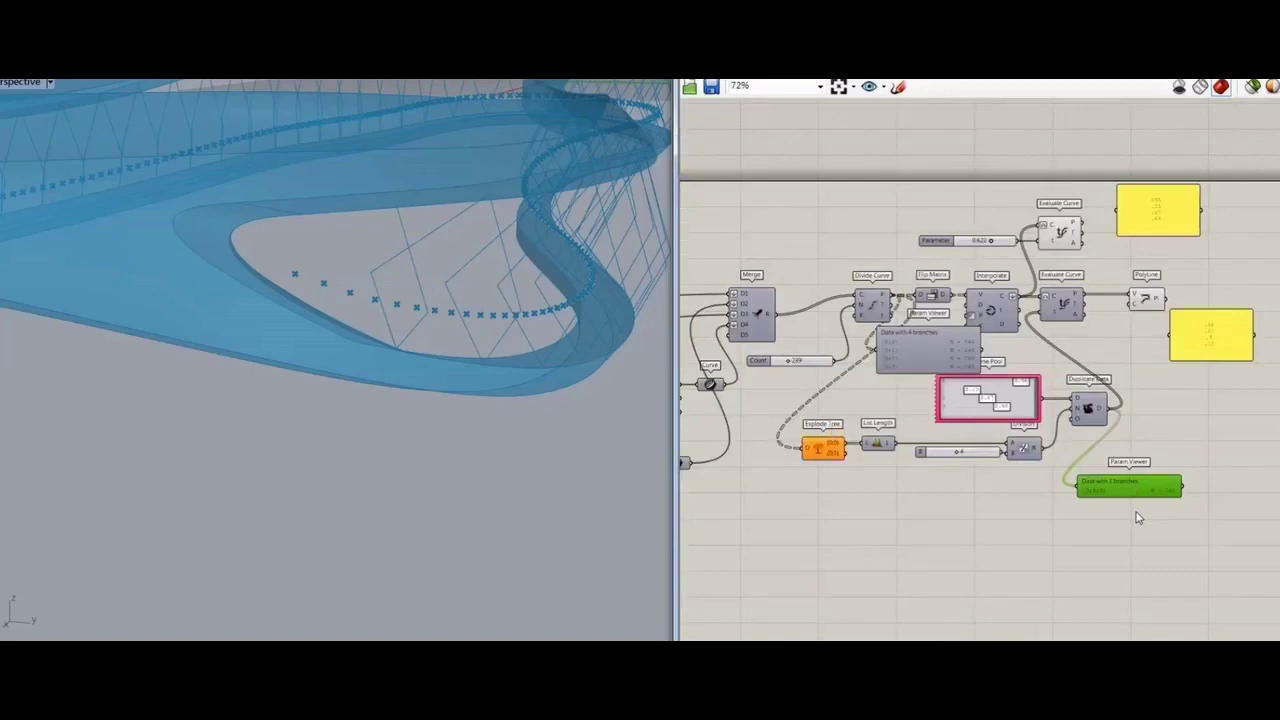
key("Delete")
scroll(1085, 525, "up", 2)
right_click_drag(1006, 443, 1102, 452)
left_click_drag(873, 237, 820, 254)
left_click_drag(975, 209, 909, 236)
right_click_drag(1173, 424, 990, 451)
- Duplicate the Evaluate Curve, PolyLine, Gene Pool and Duplicate Data group below the original and place the new values panel beside the copy
left_click_drag(1098, 261, 903, 471)
left_click(1080, 314)
left_click_drag(1118, 228, 926, 412)
key("ctrl+c")
key("ctrl+v")
left_click_drag(989, 257, 988, 537)
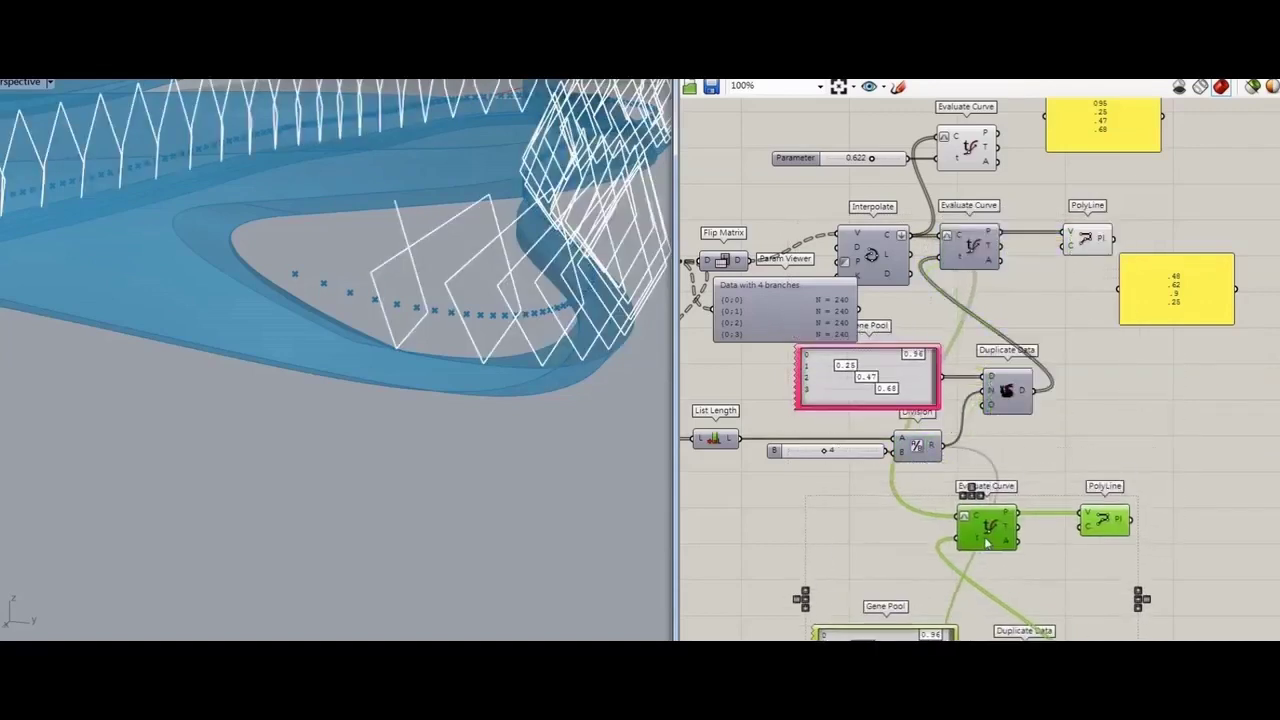
left_click_drag(1170, 297, 771, 571)
- Turn off the preview of the upper Evaluate Curve driven by the Parameter slider
right_click_drag(965, 610, 1121, 446)
scroll(1128, 478, "up", 4)
scroll(1129, 478, "down", 6)
left_click_drag(1114, 174, 825, 300)
right_click(893, 161)
left_click(908, 187)
- Set the copied Gene Pool's first three genes to 0.48, 0.62 and 0.09
left_click(1036, 275)
scroll(996, 468, "up", 3)
left_click(1057, 358)
scroll(955, 415, "up", 2)
left_click_drag(1008, 437, 900, 472)
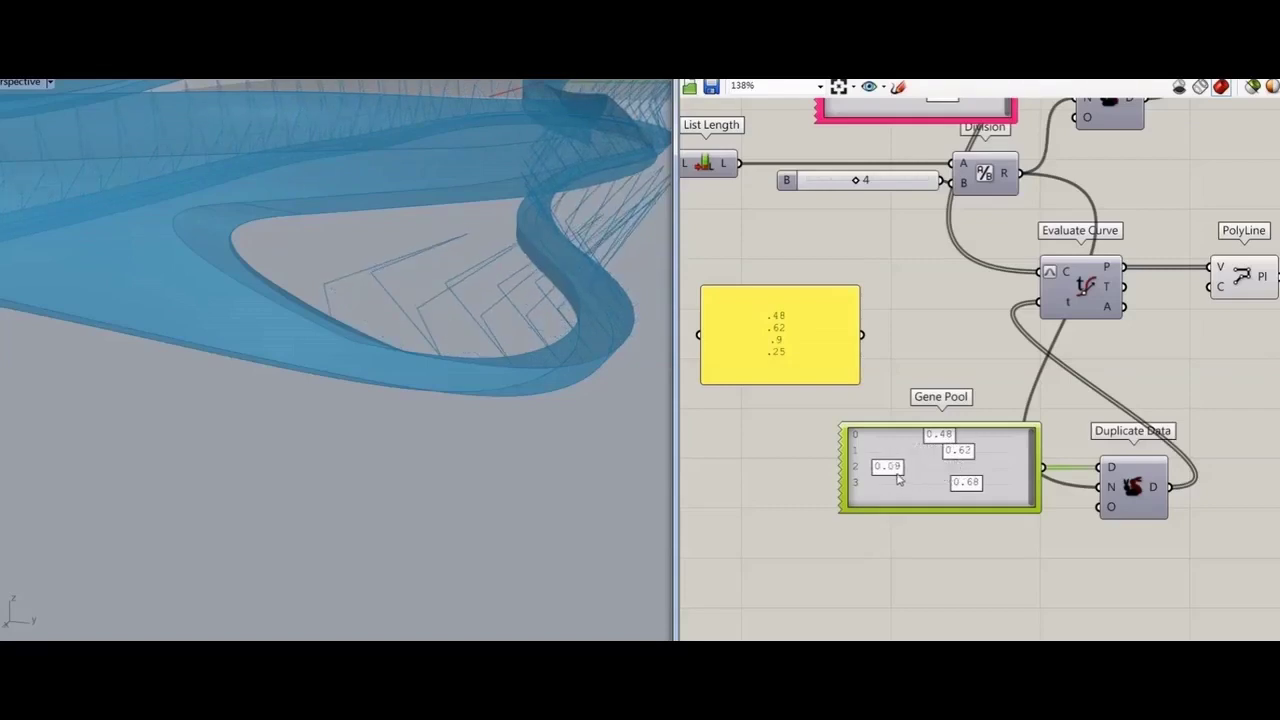
- Lower the copied Gene Pool's fourth gene and set its third gene to 0.97
right_click_drag(919, 135, 874, 568)
right_click_drag(885, 690, 936, 345)
right_click_drag(974, 566, 960, 496)
scroll(960, 496, "up", 1)
left_click_drag(960, 492, 890, 492)
right_click_drag(620, 450, 485, 383)
left_click_drag(869, 476, 854, 479)
right_click_drag(511, 488, 543, 449)
left_click_drag(854, 476, 1007, 478)
right_click_drag(546, 451, 425, 460)
- Examine the two PolyLine patterns around the sole's side walls
left_click(1100, 473)
right_click_drag(1101, 473, 832, 466)
scroll(845, 458, "down", 2)
left_click(978, 302)
right_click_drag(1032, 311, 1012, 474)
left_click(938, 134)
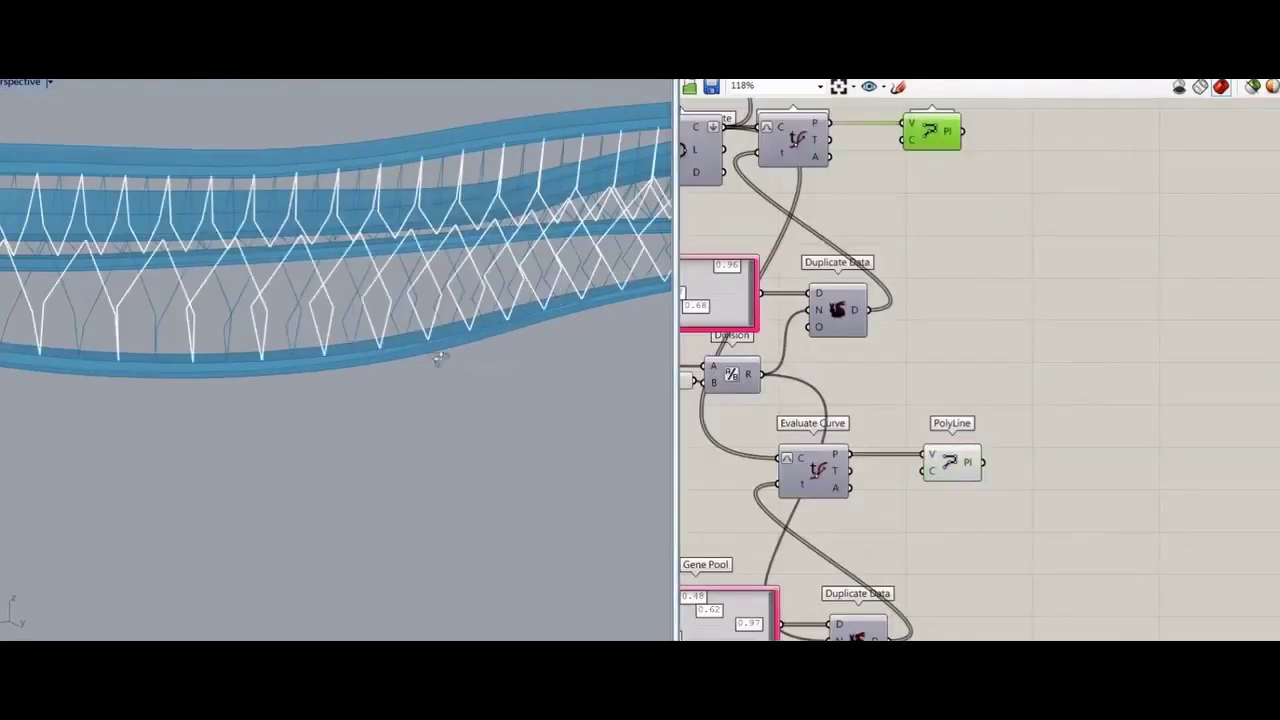
right_click_drag(440, 357, 560, 350)
left_click(925, 245)
right_click_drag(376, 436, 330, 440)
- Add a Merge component and connect the two PolyLine outputs to its D1 and D2 inputs
double_click(1072, 240)
type("merge")
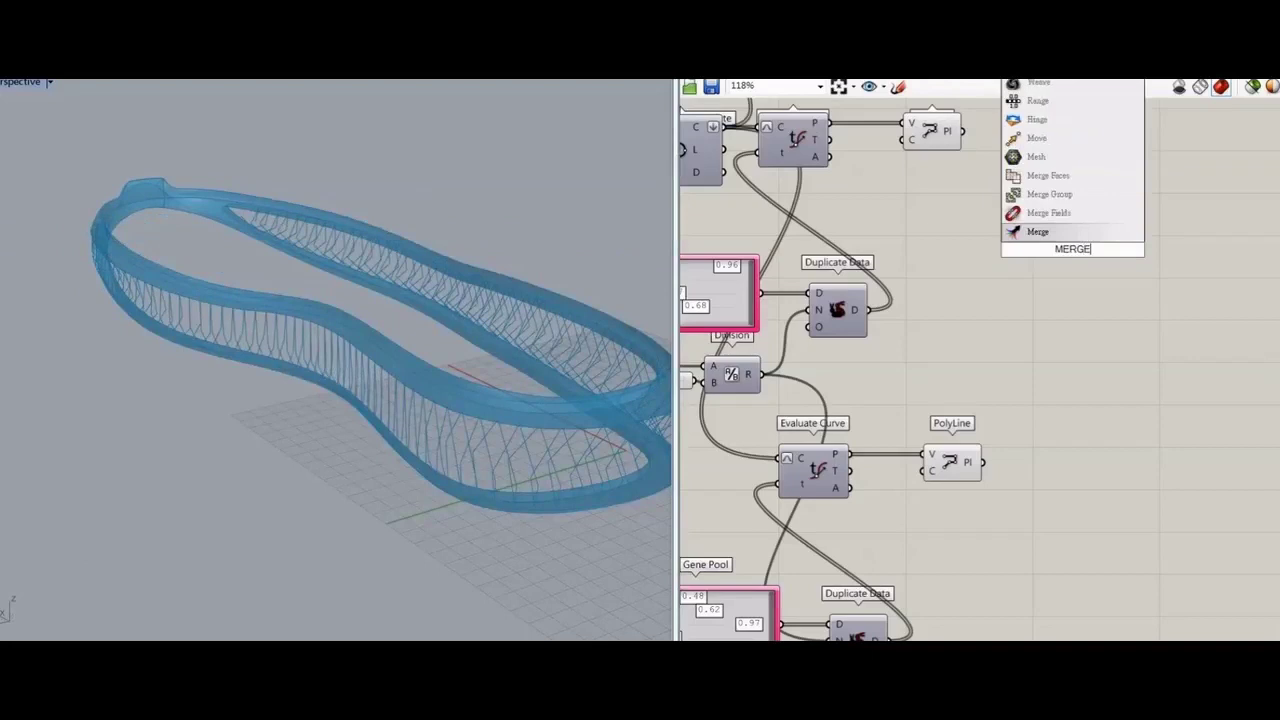
key("Return")
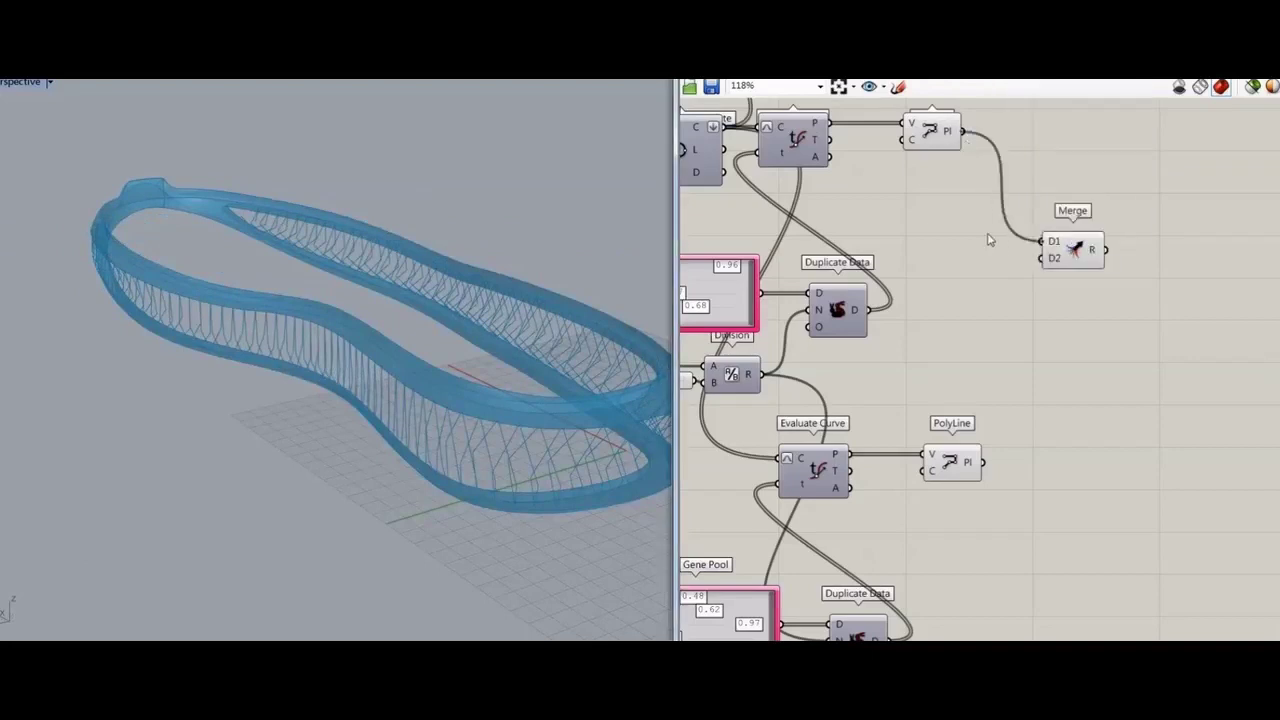
left_click_drag(1042, 258, 983, 462)
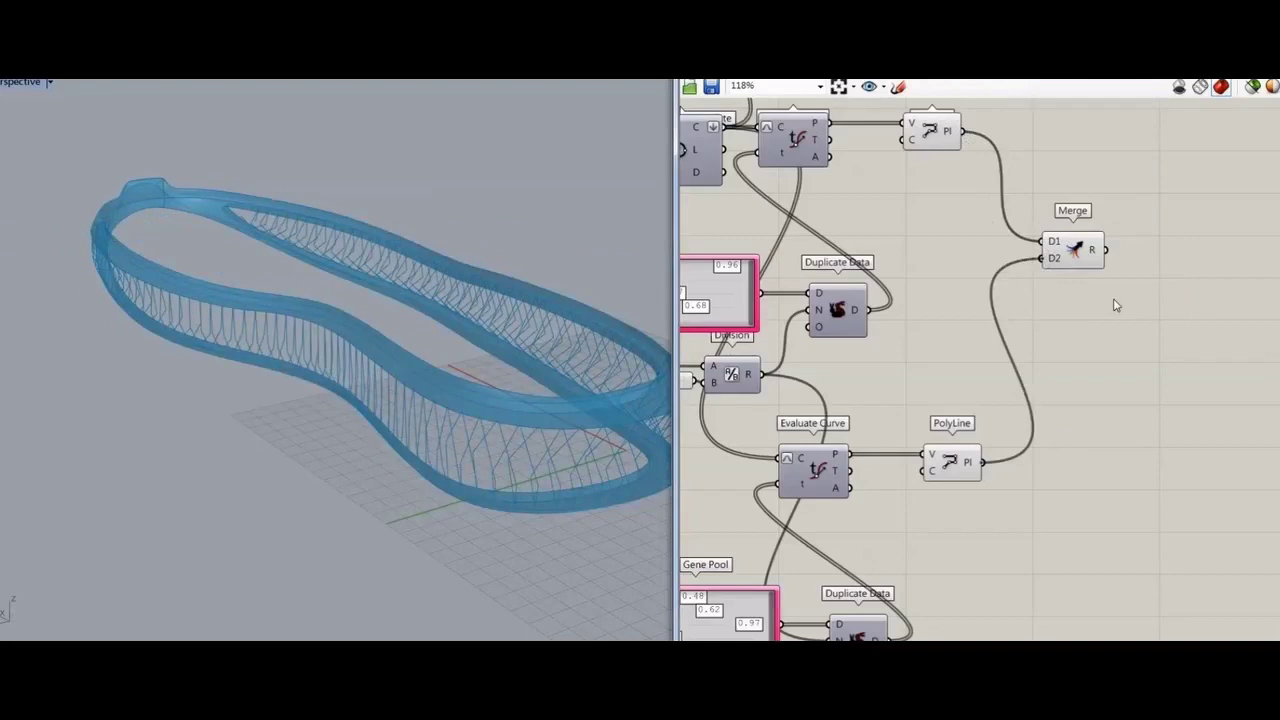
- Add a Pipe component fed by the merged polylines at C and a Radius slider of 0.65 at R
double_click(1187, 300)
type("pipe")
key("Return")
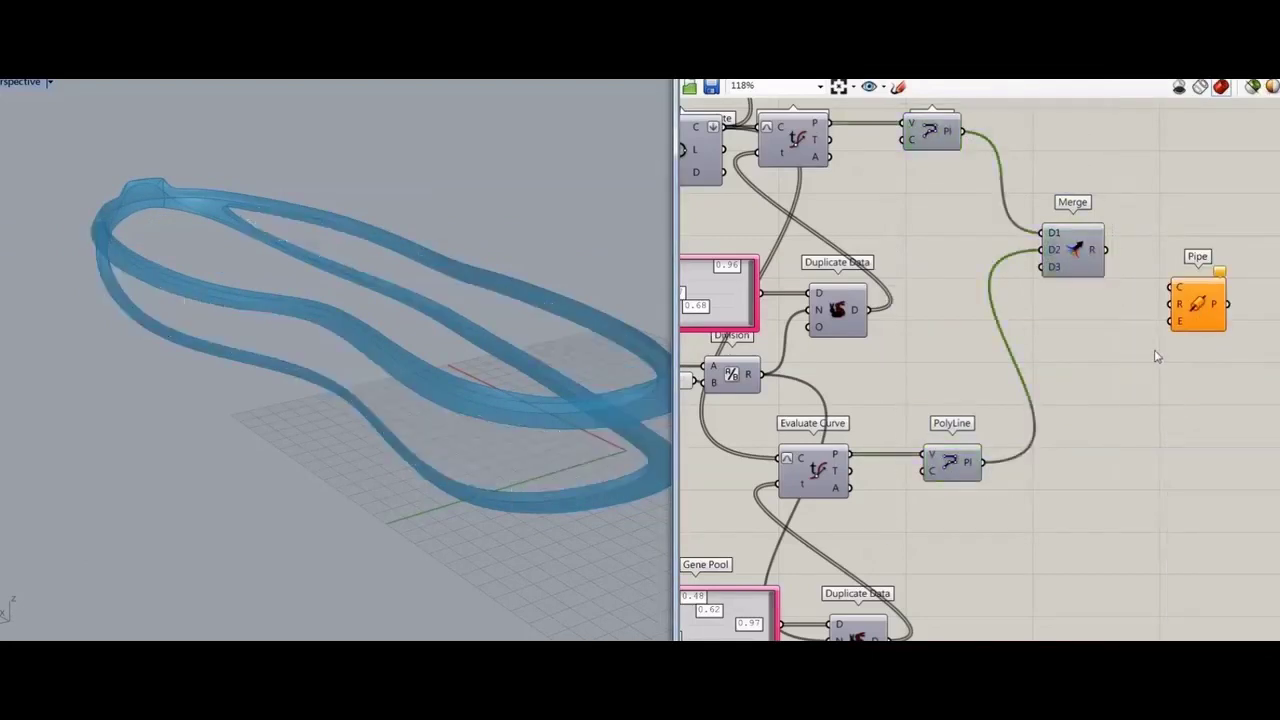
double_click(1120, 362)
type("slider")
key("Return")
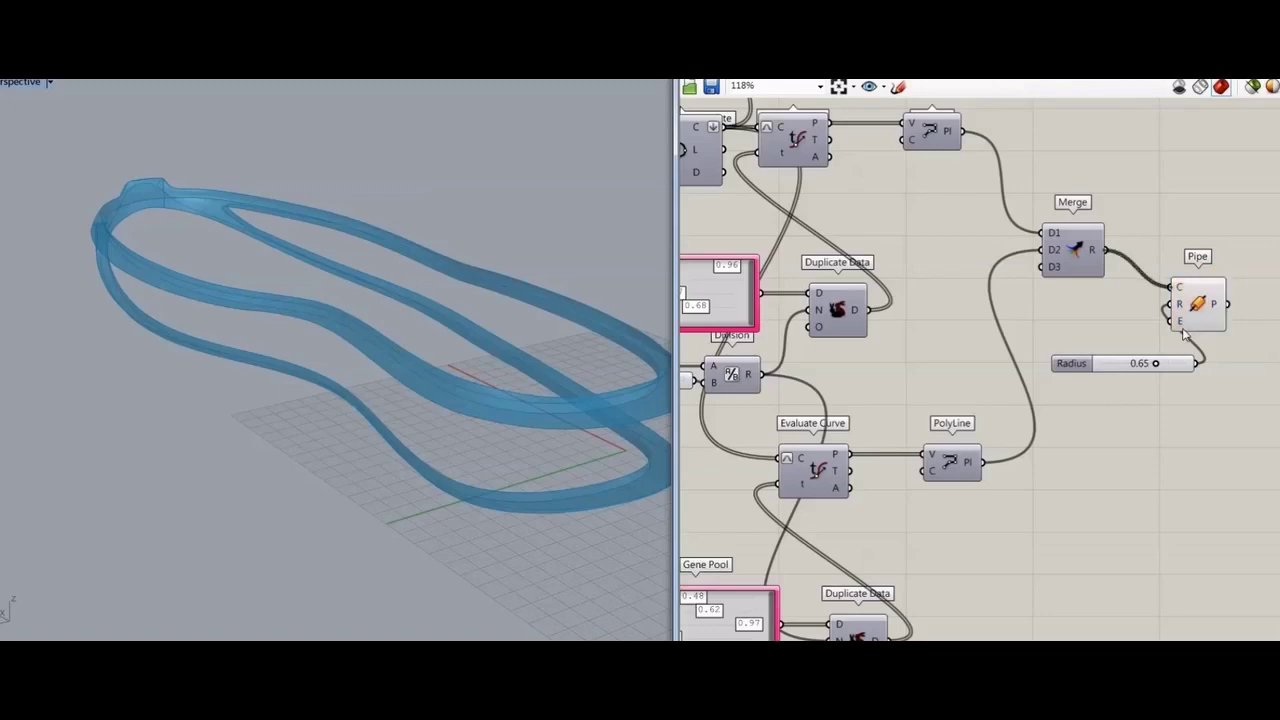
left_click(1196, 316)
- Examine the piped lattice around the sole and the earlier trimmed-curve part of the definition
right_click_drag(590, 400, 255, 318)
left_click(997, 308)
right_click_drag(409, 429, 491, 480)
right_click_drag(932, 355, 1106, 269)
scroll(1106, 269, "down", 3)
right_click_drag(820, 230, 1170, 340)
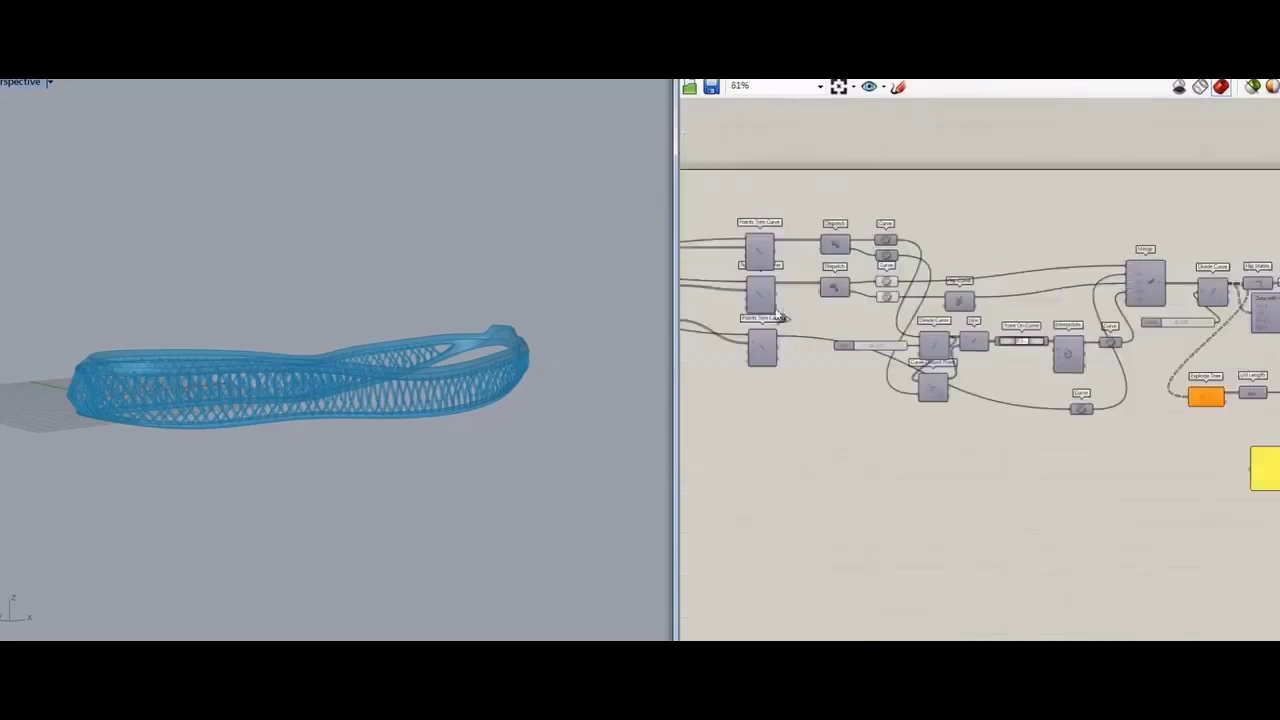
- Turn on the preview of the lowest Surface parameter feeding Brep | Curve and view its cutting plane in the Front view
right_click_drag(780, 317, 1190, 388)
scroll(1022, 343, "up", 3)
right_click_drag(1071, 441, 876, 425)
right_click_drag(1158, 474, 874, 406)
right_click_drag(1180, 430, 860, 364)
right_click_drag(1009, 323, 1270, 338)
right_click_drag(705, 288, 990, 271)
right_click_drag(833, 281, 863, 281)
left_click(911, 264)
right_click(892, 365)
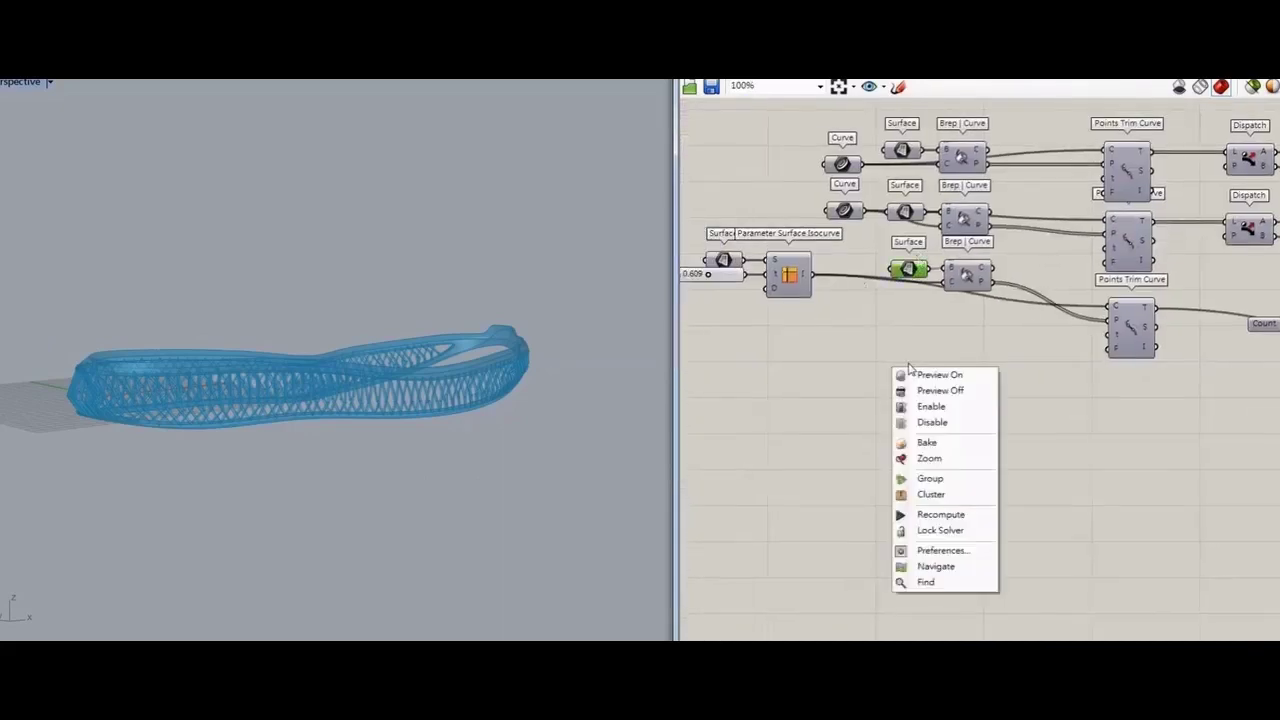
left_click(912, 375)
double_click(20, 83)
double_click(9, 367)
right_click_drag(354, 288, 366, 292)
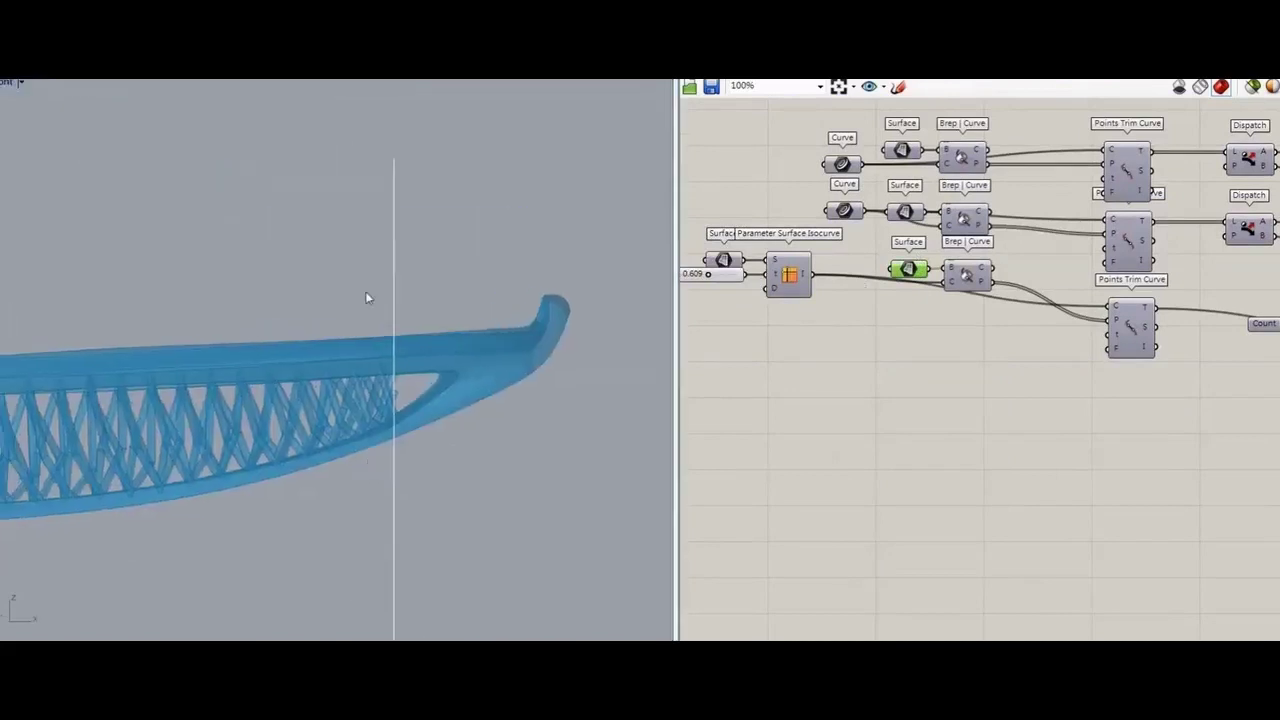
- Disable the three Points Trim Curve components and everything downstream of them
scroll(1015, 410, "down", 10)
left_click_drag(1128, 248, 866, 458)
right_click(918, 450)
left_click(956, 282)
scroll(869, 346, "up", 10)
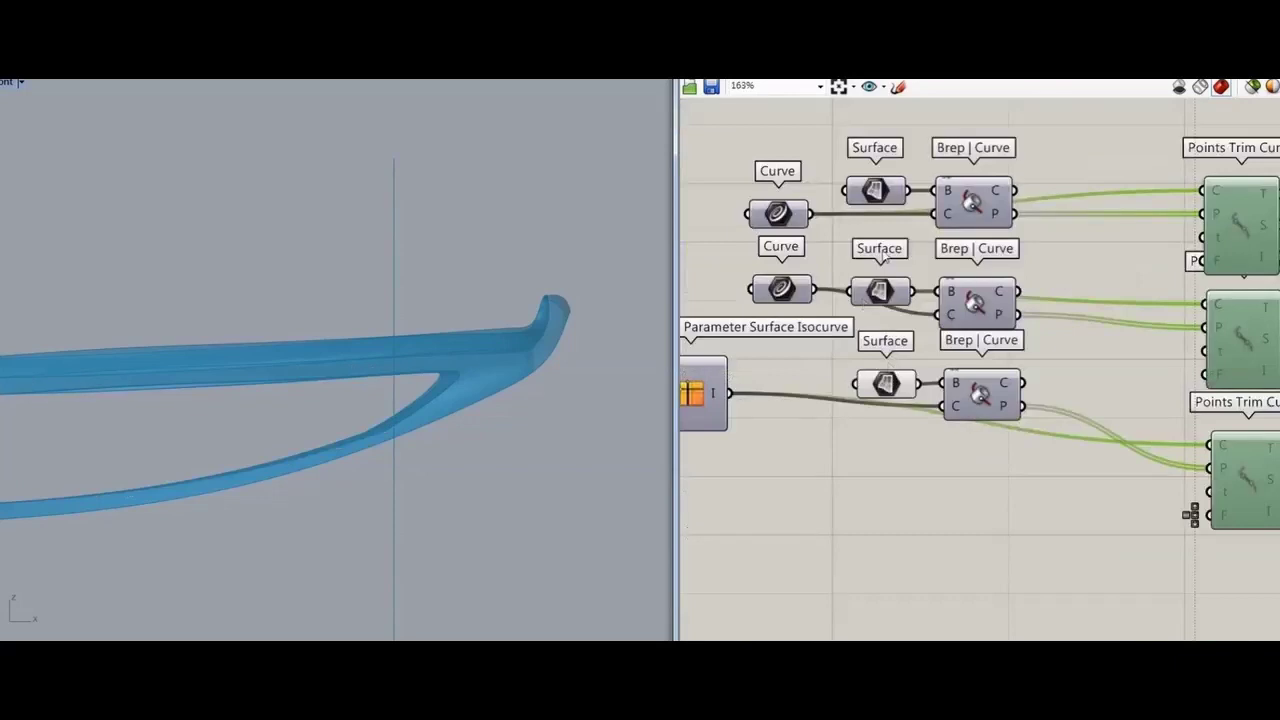
- Bake the lowest Surface parameter's cutting plane with default attributes and move the baked plane slightly toward the sole's upturned end
right_click(874, 383)
left_click(914, 440)
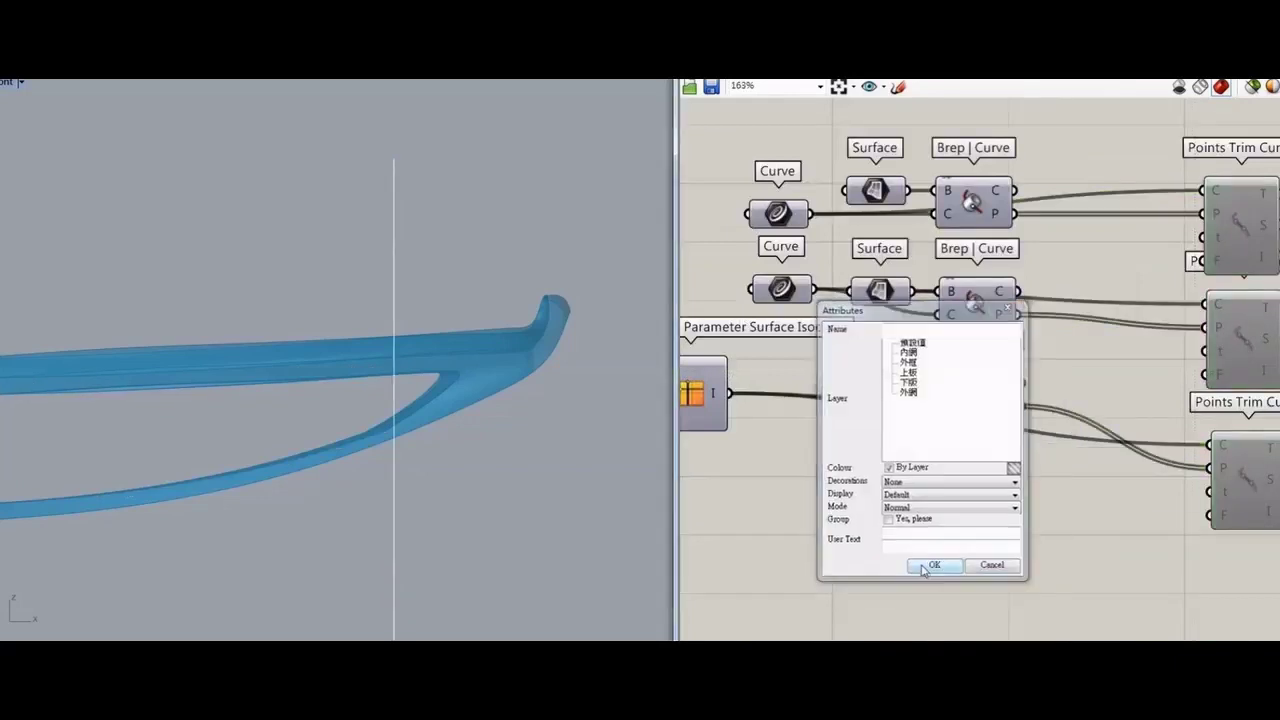
left_click(925, 567)
left_click_drag(515, 220, 334, 314)
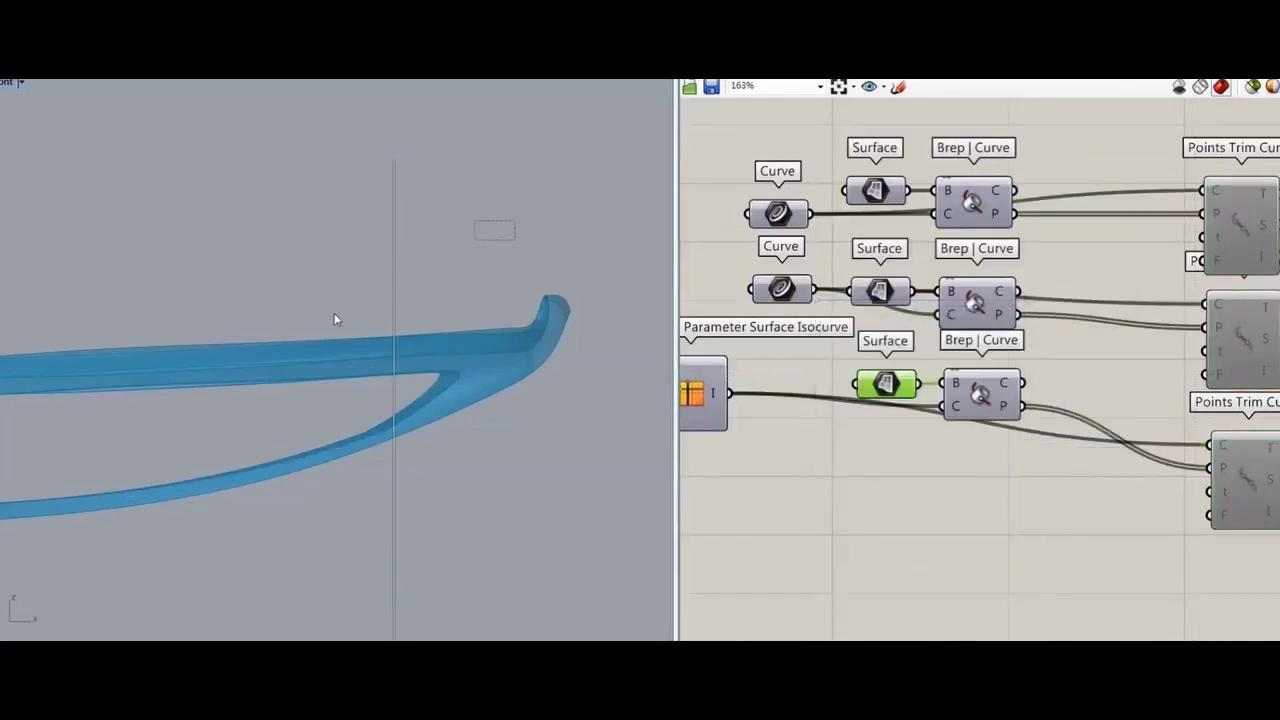
left_click(545, 459)
- Add a new Surface parameter holding the moved plane, internalise it, and delete the baked plane from the model
double_click(834, 539)
type("SURFACE")
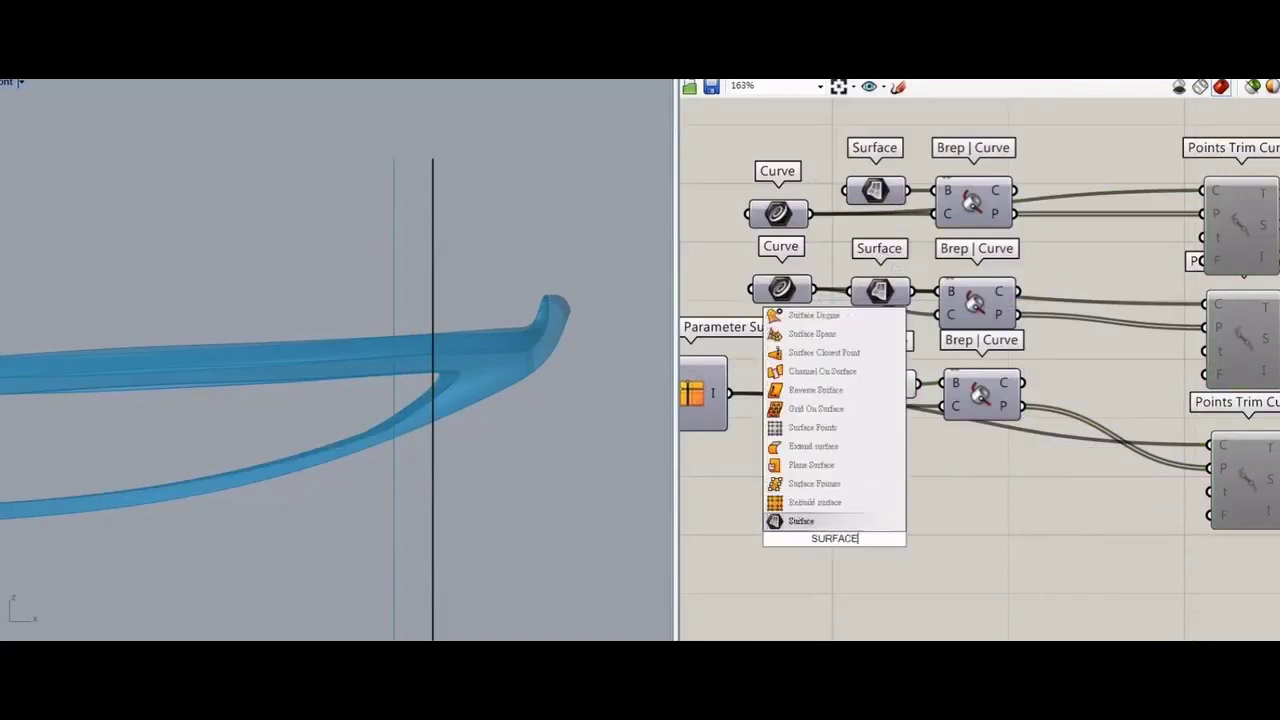
key("Return")
right_click(833, 539)
left_click(856, 590)
left_click(432, 306)
right_click(835, 540)
left_click(885, 656)
left_click(940, 486)
left_click_drag(510, 200, 318, 262)
left_click(319, 265)
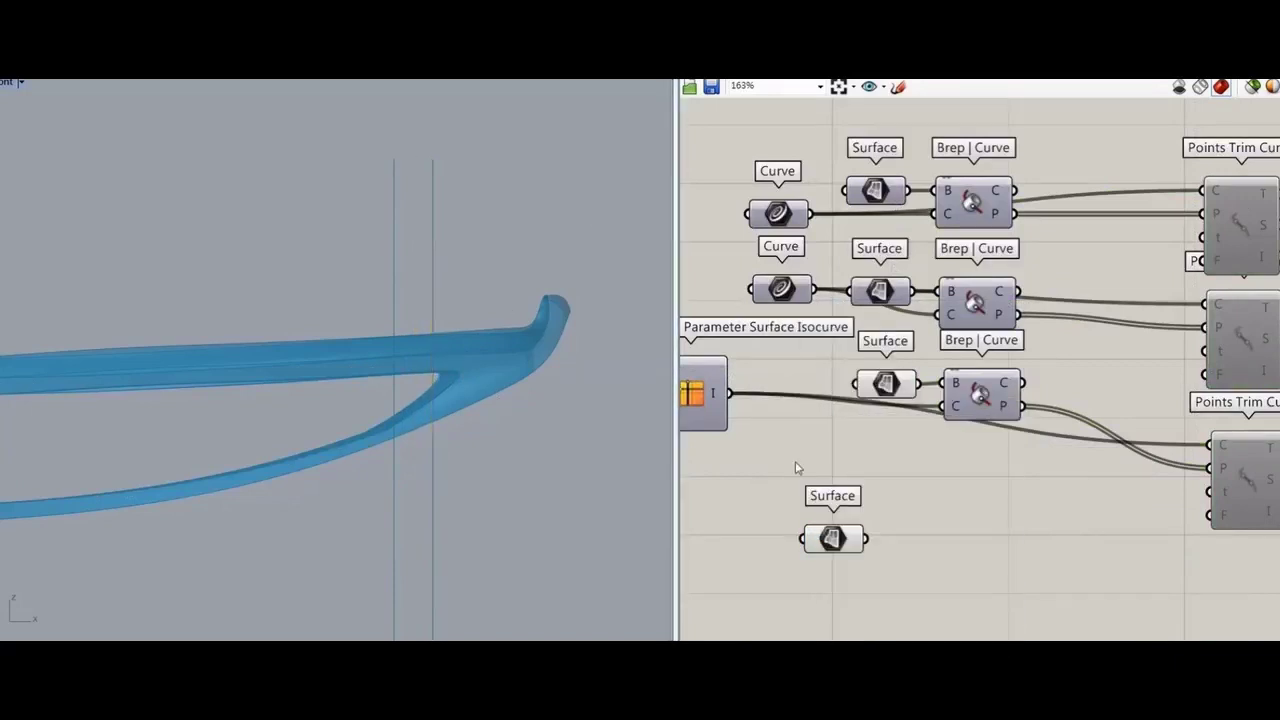
- Delete the three old Surface parameters in front of the Brep | Curve components
left_click_drag(880, 199, 923, 532)
left_click_drag(884, 300, 935, 599)
left_click_drag(891, 393, 936, 654)
right_click_drag(900, 610, 904, 512)
left_click_drag(839, 454, 774, 458)
mouse_move(936, 496)
left_mouse_down()
mouse_move(914, 480)
mouse_move(926, 478)
left_mouse_up()
right_click_drag(811, 435, 846, 526)
left_click_drag(809, 540, 861, 128)
right_click_drag(1103, 461, 1016, 395)
left_click_drag(1016, 395, 735, 632)
key("Delete")
- Connect the new Surface parameter to the B inputs of all three Brep | Curve components
right_click_drag(771, 549, 836, 638)
left_click_drag(837, 151, 950, 206)
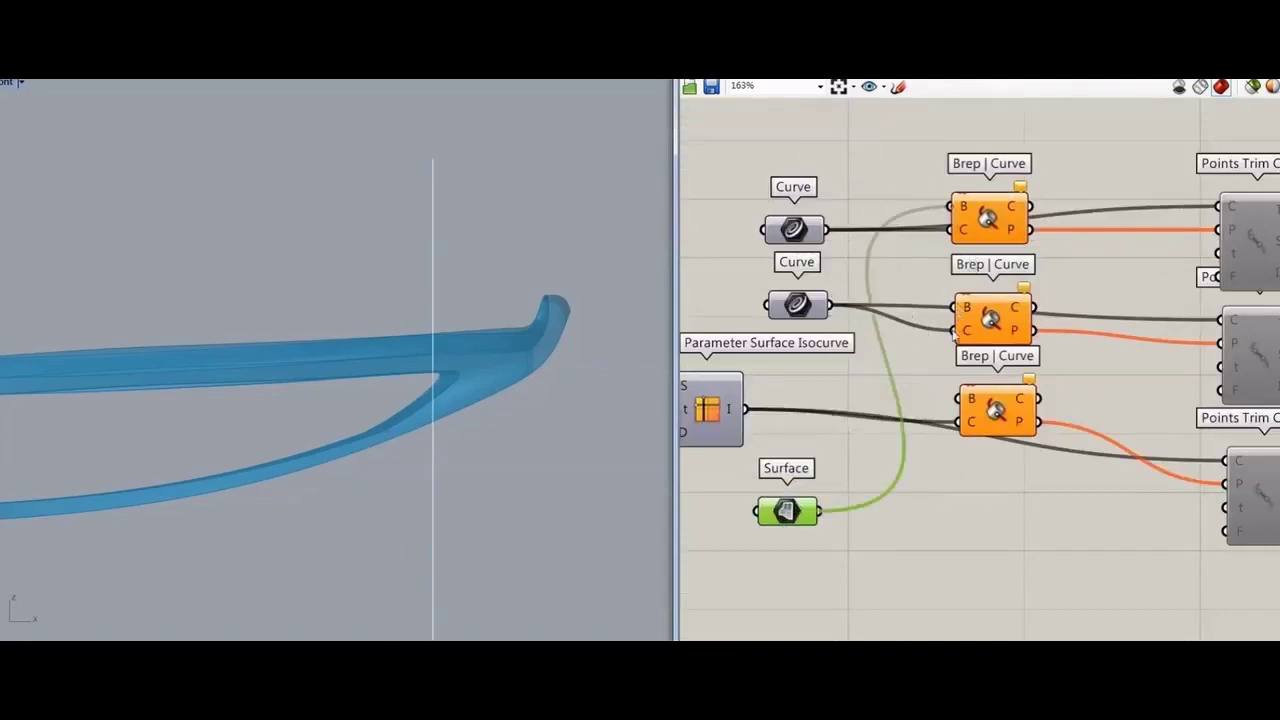
mouse_move(801, 315)
left_mouse_down()
mouse_move(797, 290)
mouse_move(796, 323)
left_mouse_up()
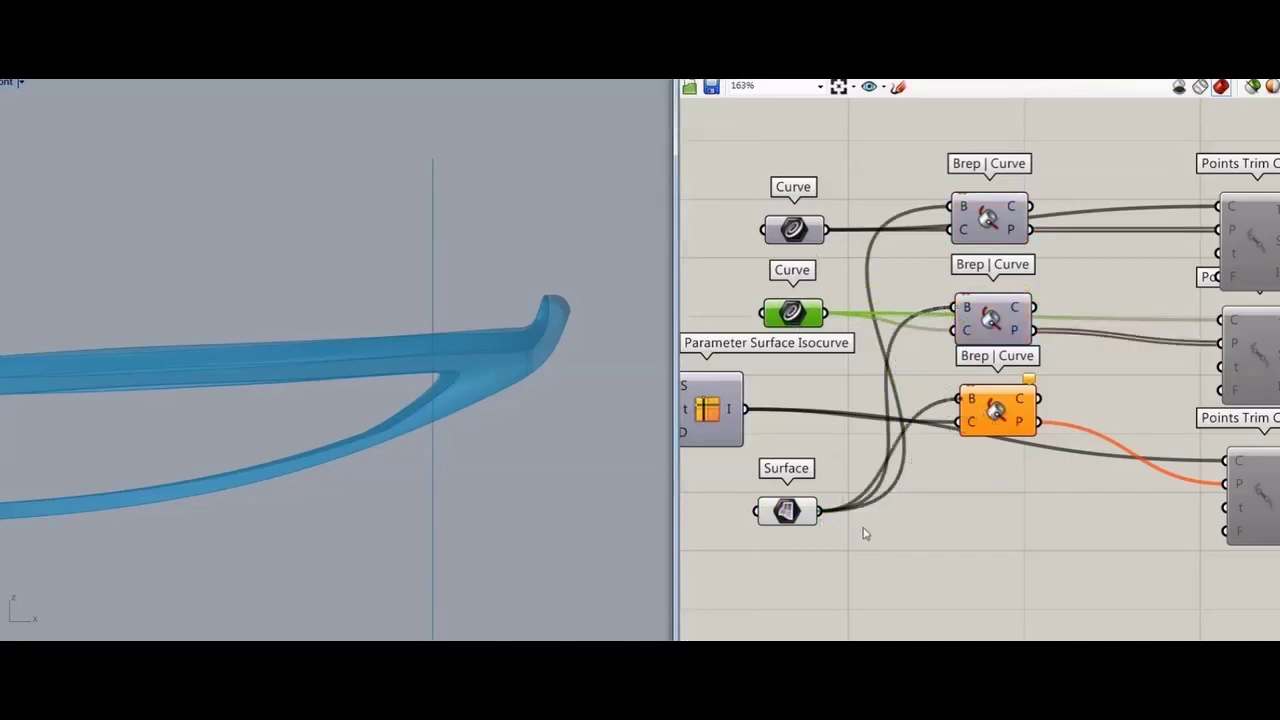
- Enable the Points Trim Curve components and the whole downstream definition
right_click_drag(984, 447, 895, 402)
scroll(895, 402, "down", 3)
left_click(776, 443)
scroll(911, 443, "down", 8)
scroll(907, 443, "down", 2)
key("ctrl+a")
middle_click(986, 186)
left_click(1197, 240)
scroll(1171, 400, "up", 1)
left_click_drag(1136, 414, 762, 570)
right_click(869, 335)
left_click(901, 364)
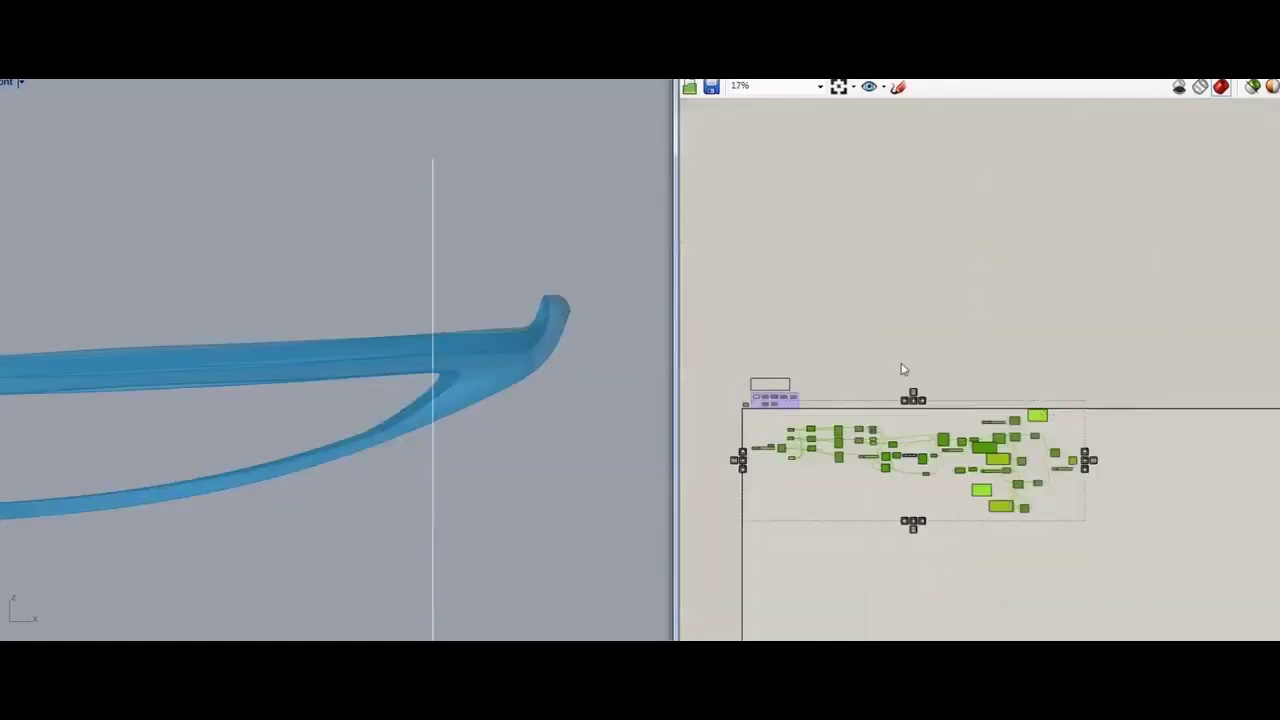
left_click(1034, 329)
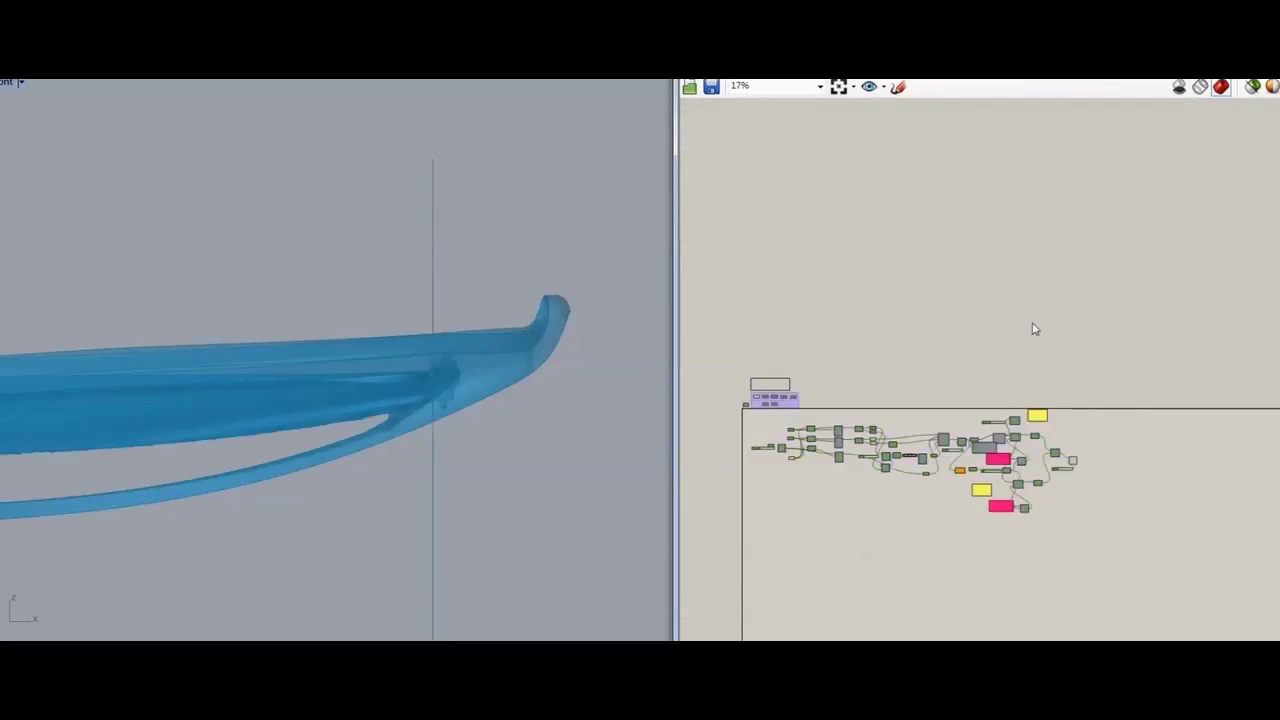
- Add a number slider set to 1 and connect it to the F input of the uppermost Points Trim Curve
scroll(974, 320, "up", 5)
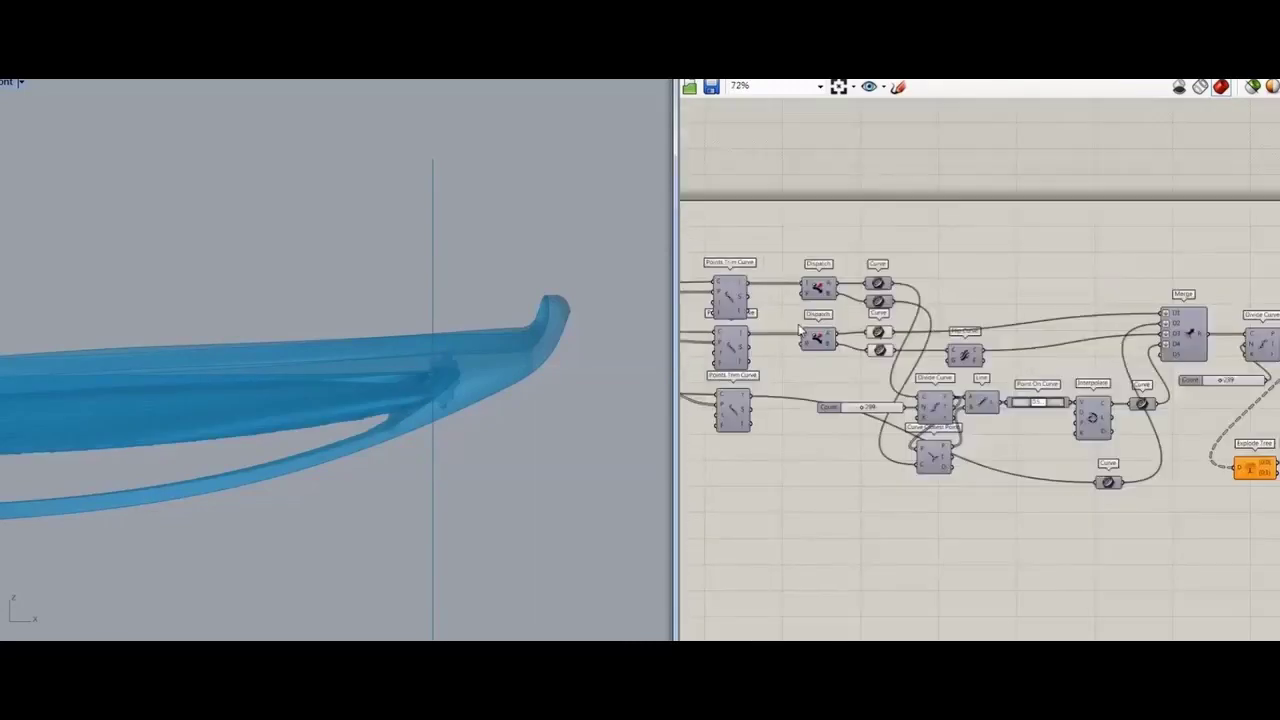
scroll(865, 221, "up", 5)
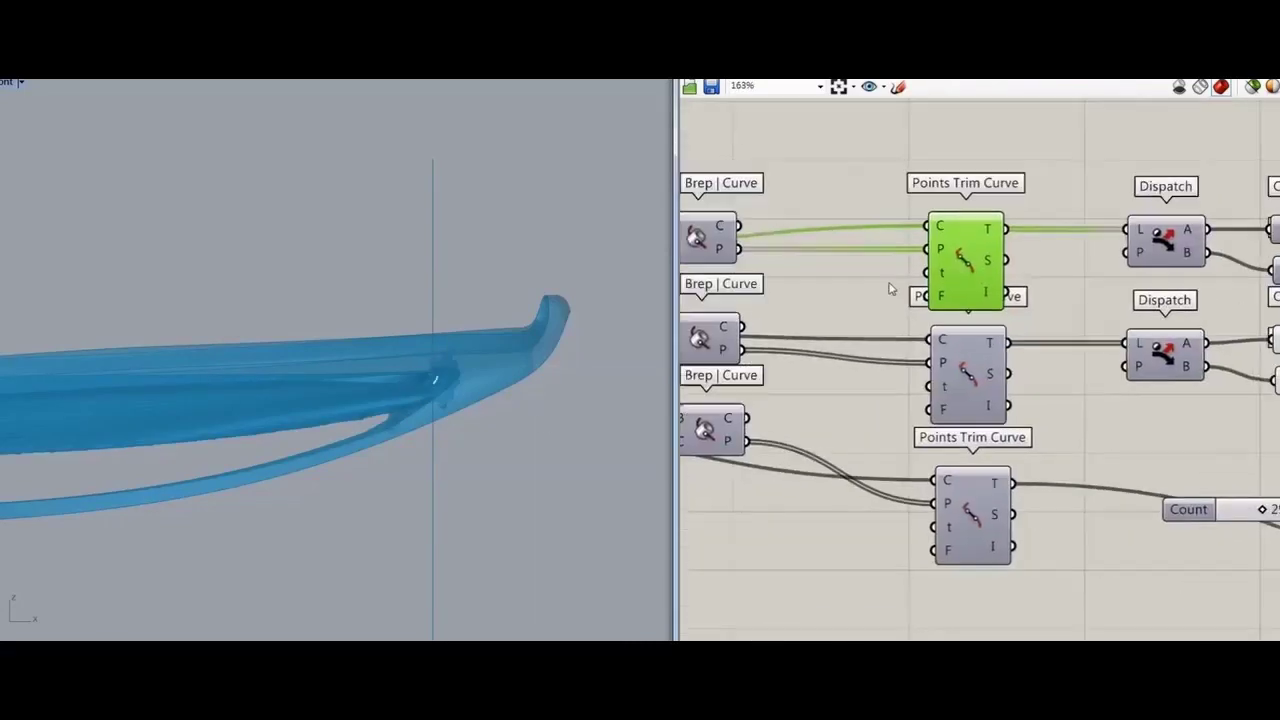
double_click(822, 287)
type("slider")
key("Return")
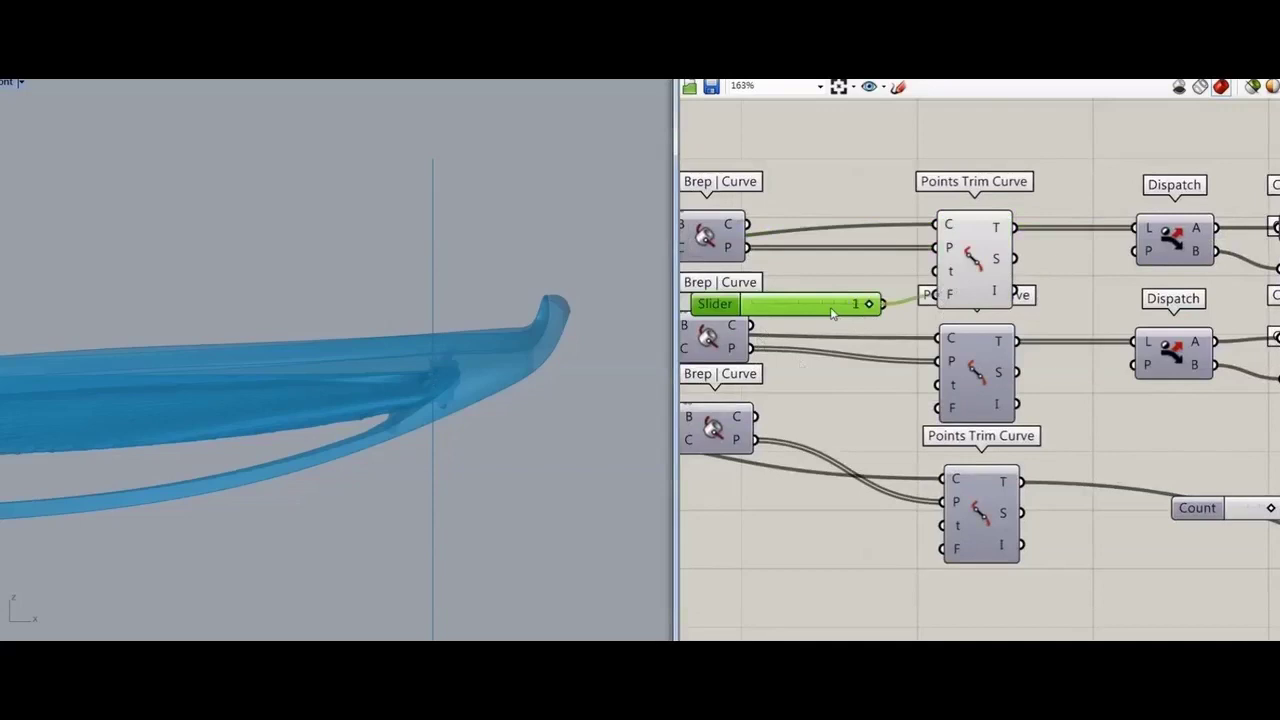
left_click(861, 397)
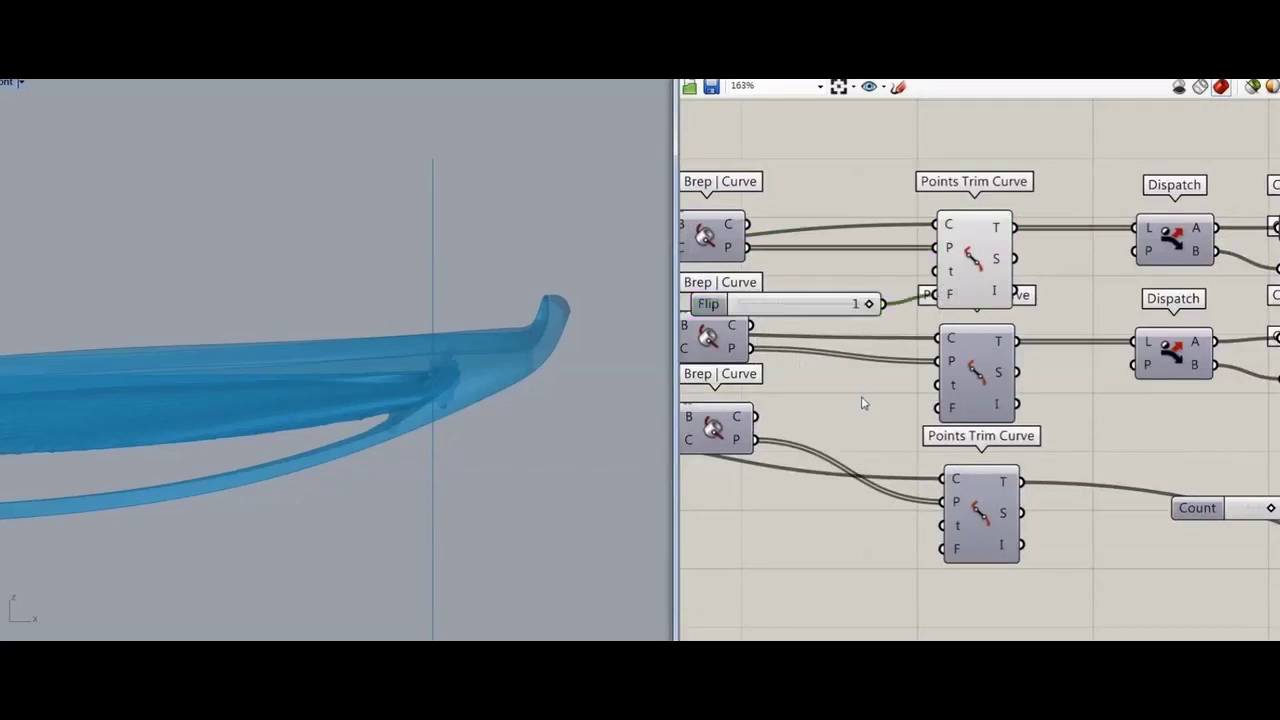
left_click(871, 304)
- Examine the curves from the uppermost Points Trim Curve on the sole in the Perspective view
left_click(968, 288)
right_click_drag(968, 288, 876, 279)
mouse_move(471, 474)
right_mouse_down()
mouse_move(452, 480)
mouse_move(471, 482)
right_mouse_up()
double_click(12, 86)
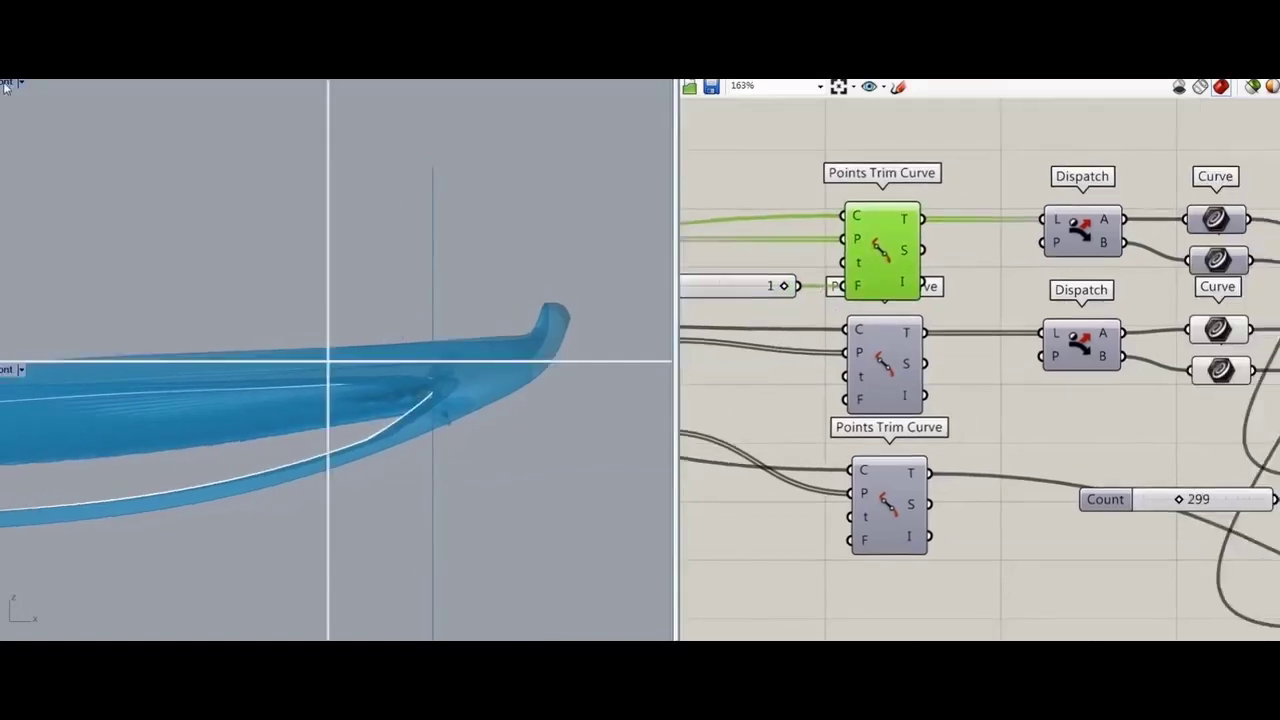
double_click(353, 87)
right_click_drag(393, 299, 277, 303)
scroll(424, 337, "up", 5)
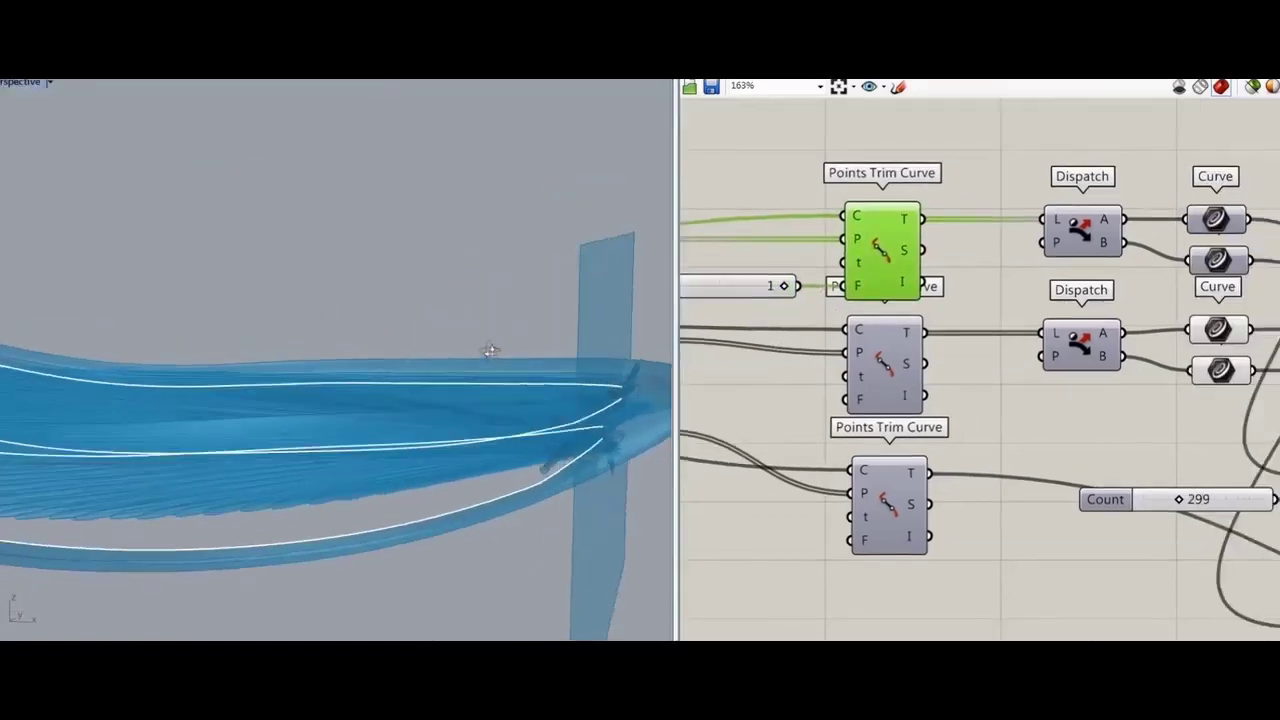
right_click(791, 314)
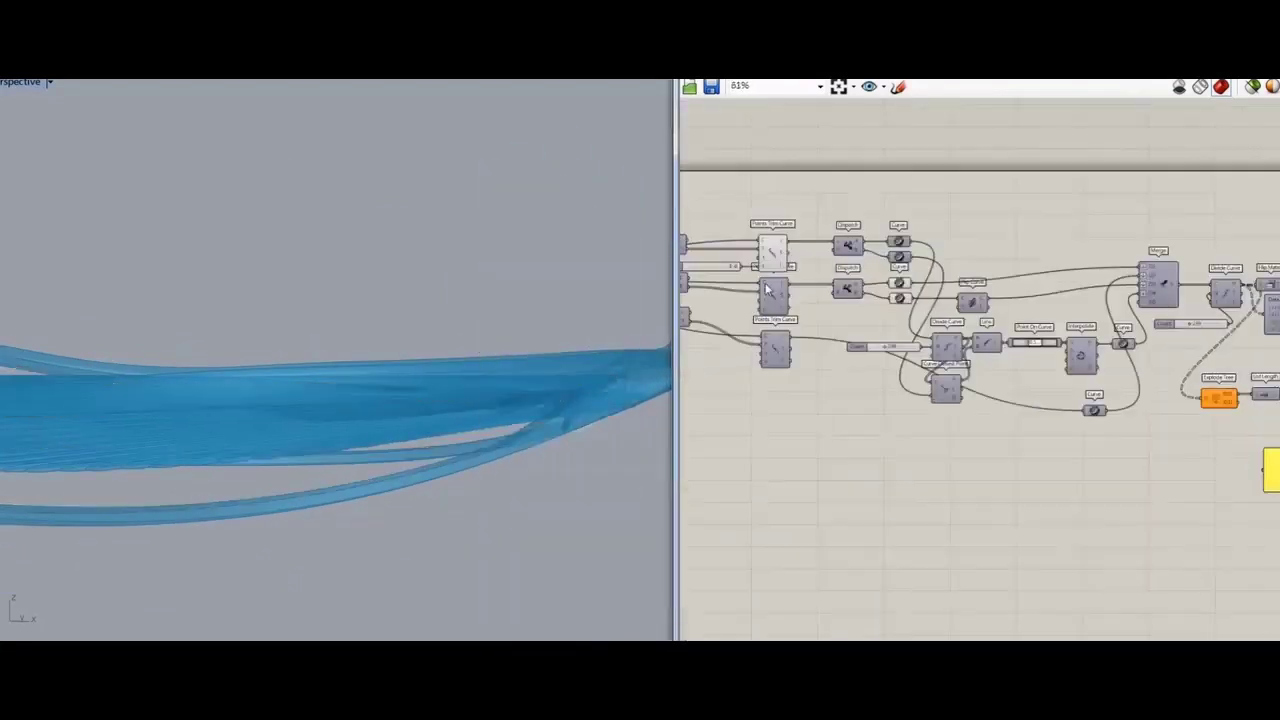
- Disable the components after Points Trim Curve and connect the Flip slider to the second Points Trim Curve's F input
left_click_drag(1077, 157, 844, 468)
right_click(1016, 145)
left_click(1056, 198)
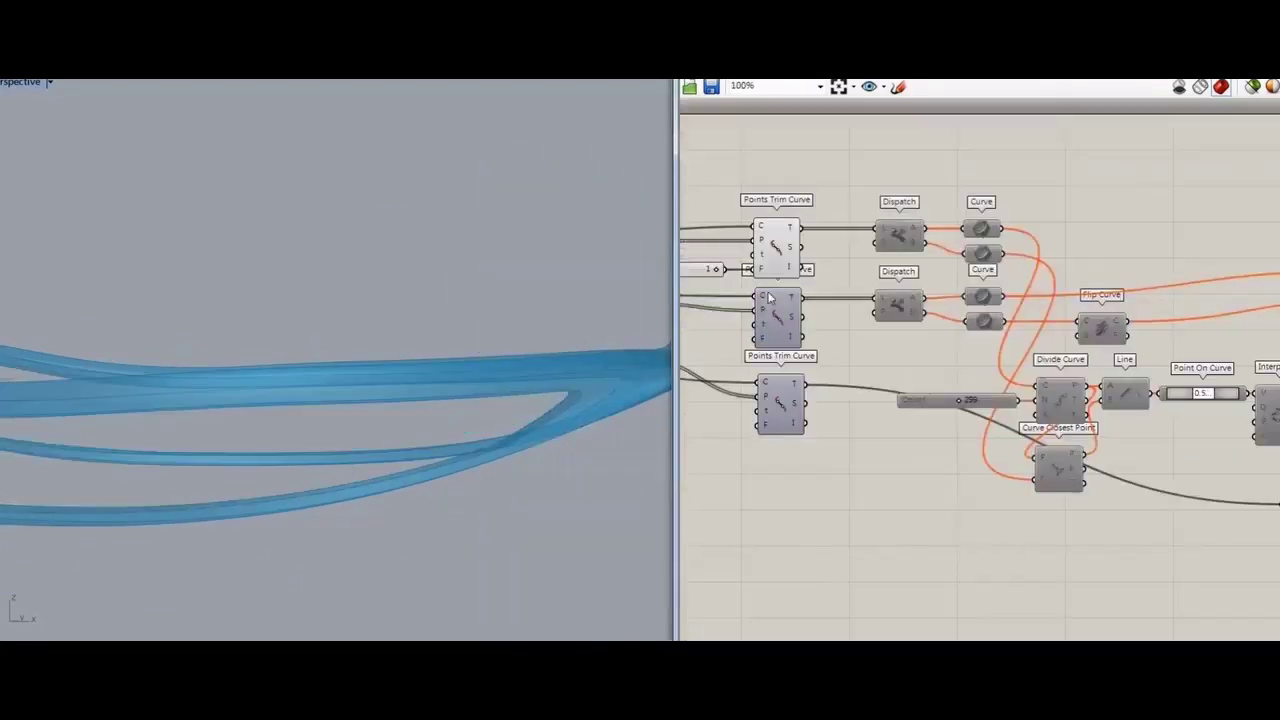
left_click(771, 318)
right_click_drag(753, 358, 876, 358)
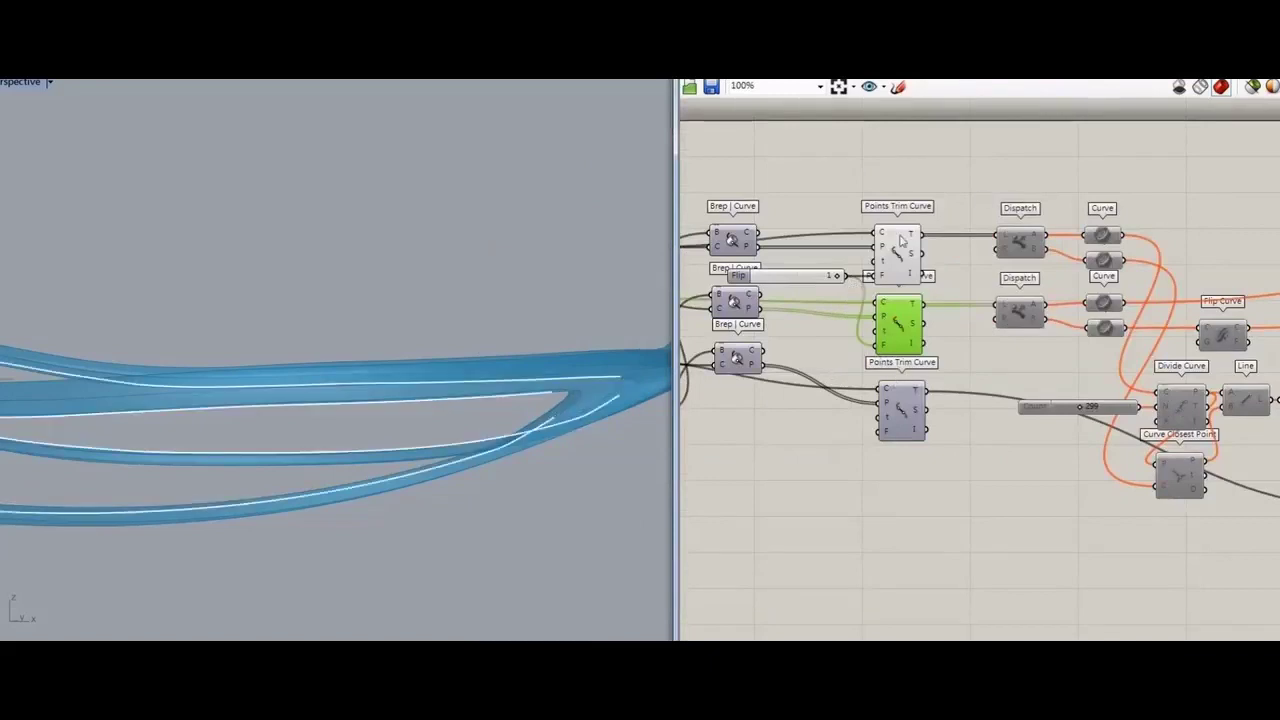
right_click_drag(514, 526, 483, 536)
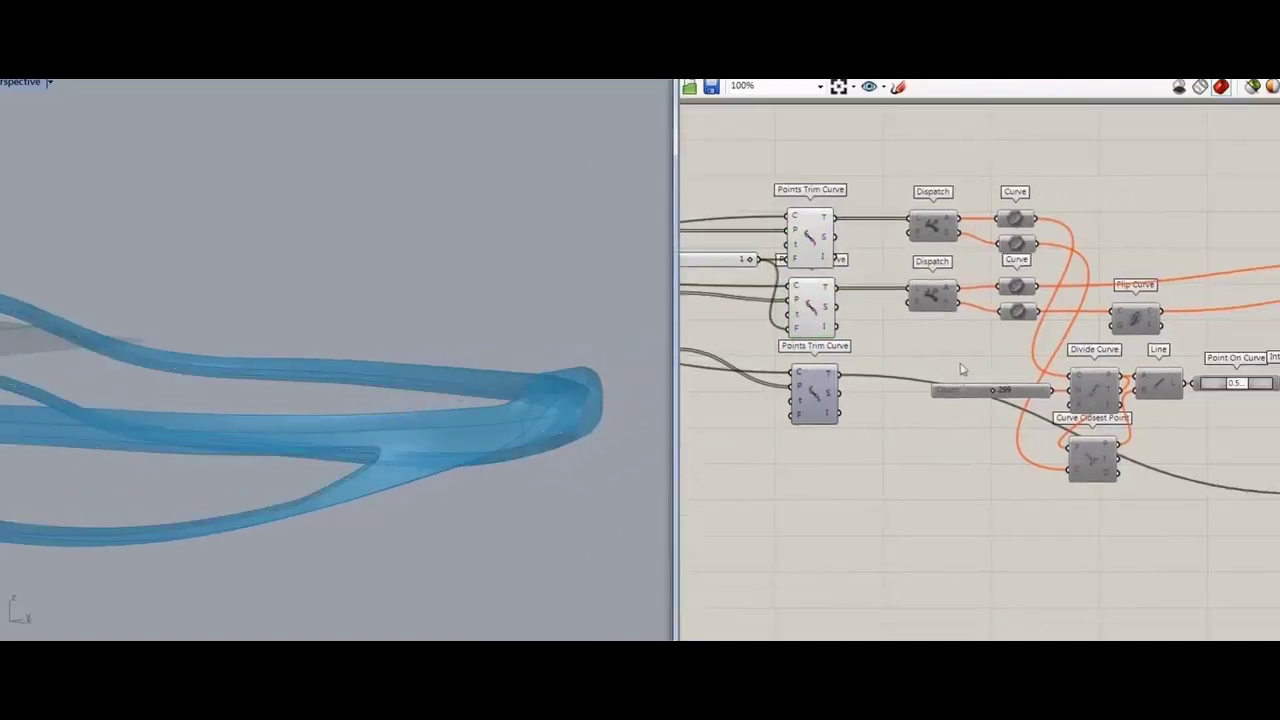
- Enable the disabled components downstream of the Points Trim Curve components again
right_click(853, 182)
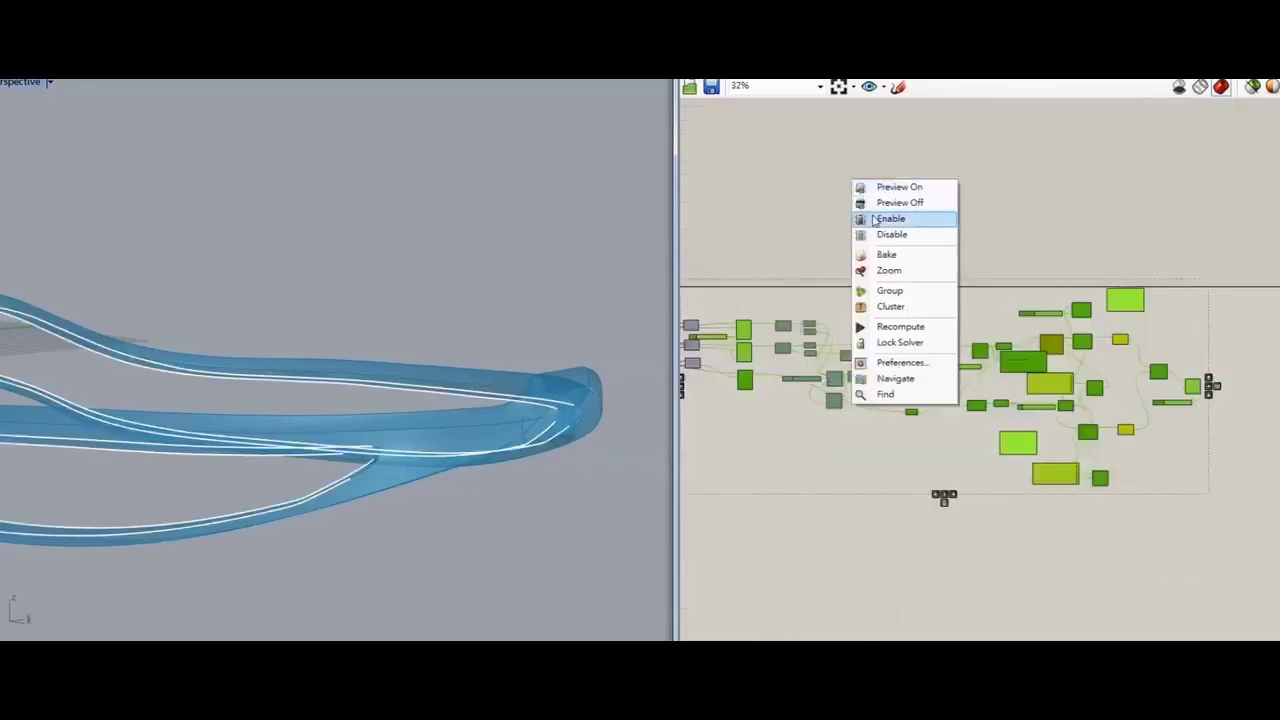
left_click(876, 219)
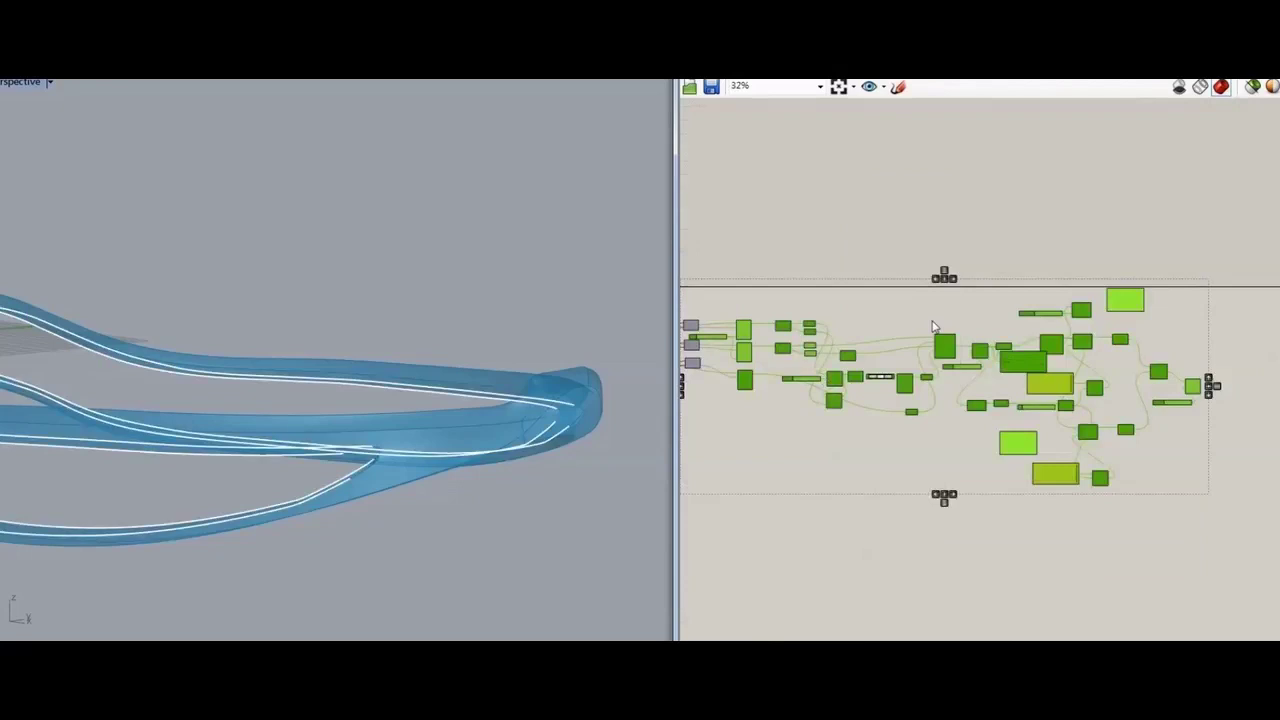
left_click(910, 257)
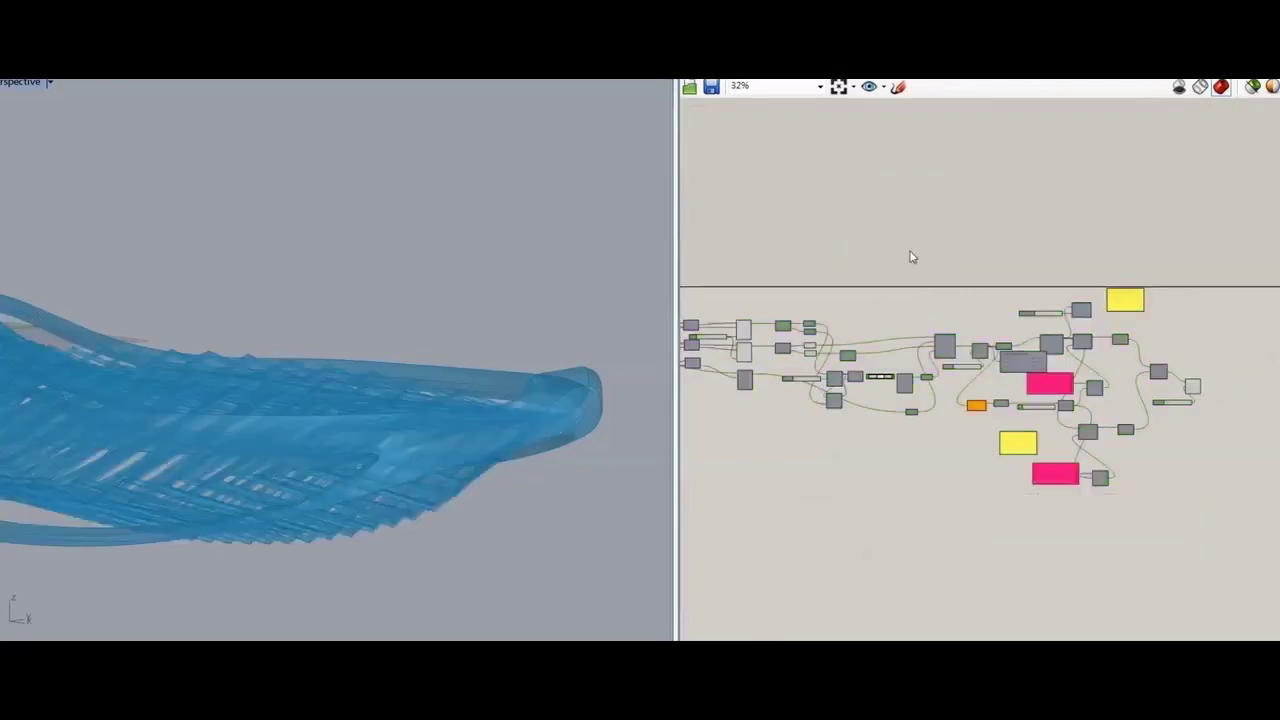
- Check the third Points Trim Curve against the sole and turn off the preview of all three Points Trim Curve components
mouse_move(560, 465)
right_mouse_down()
mouse_move(409, 406)
mouse_move(306, 423)
mouse_move(190, 493)
mouse_move(560, 445)
right_mouse_up()
scroll(748, 364, "up", 6)
left_click(738, 433)
right_click_drag(771, 480, 863, 437)
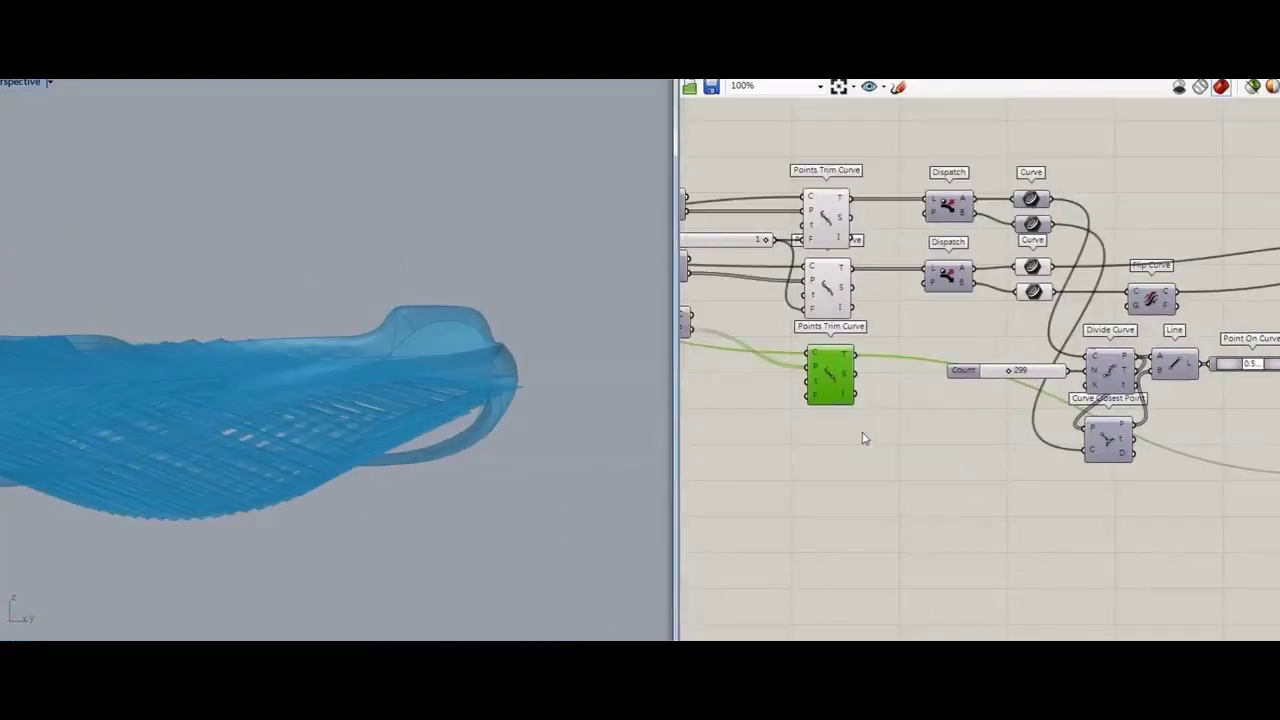
right_click_drag(409, 509, 401, 514)
left_click_drag(700, 445, 900, 112)
left_click(1000, 325)
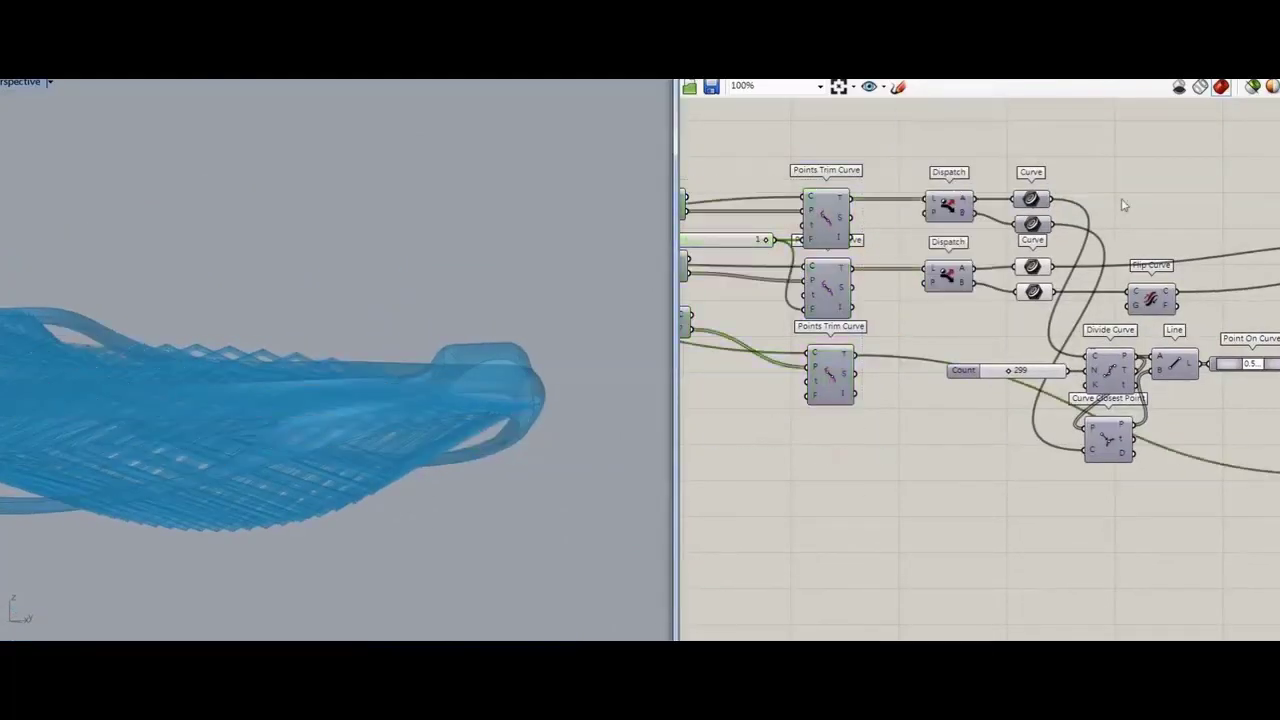
- Examine the curve connections that run into the Merge component, including the Curve feeding its D1 input
scroll(1152, 201, "up", 2)
right_click_drag(1152, 201, 1031, 250)
right_click_drag(1154, 385, 1130, 379)
right_click_drag(1200, 320, 841, 306)
scroll(850, 305, "down", 2)
left_click_drag(1030, 333, 886, 366)
right_click_drag(809, 353, 959, 374)
left_click(738, 340)
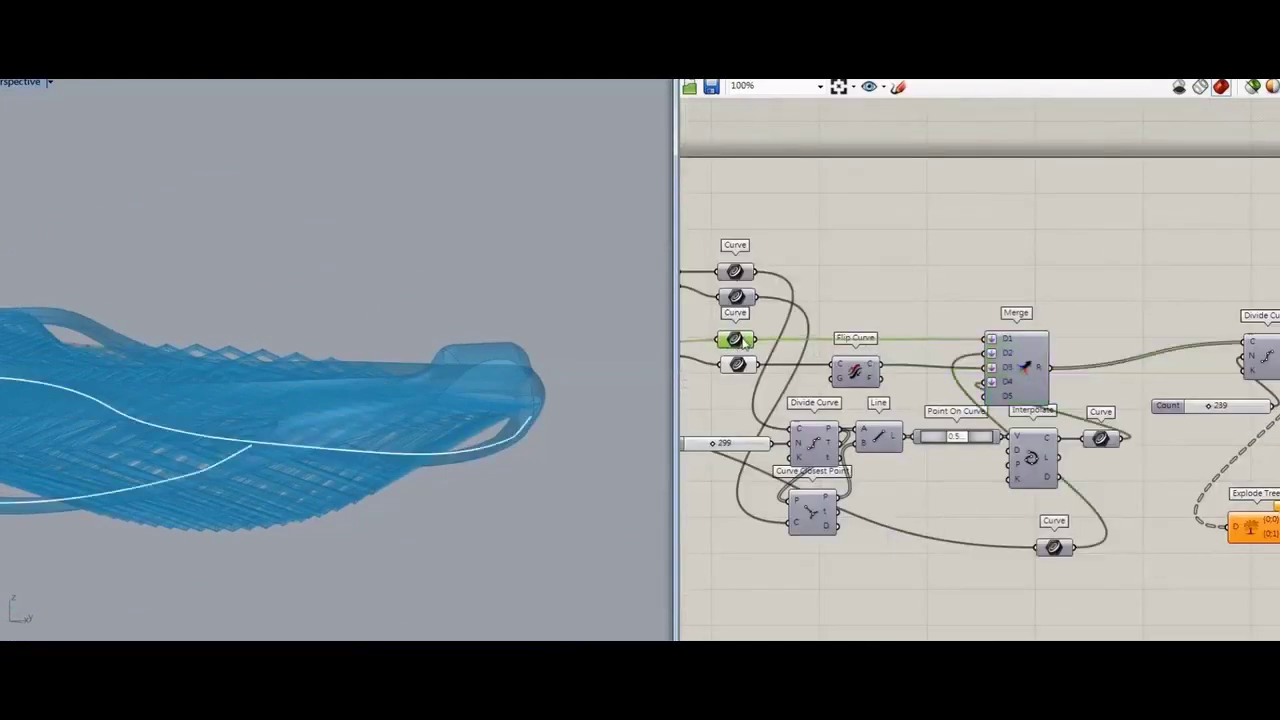
- Add Divide Curve and Point List components, connect P to P, and give Point List a size slider of 2.5
double_click(922, 231)
type("Div")
left_click(924, 211)
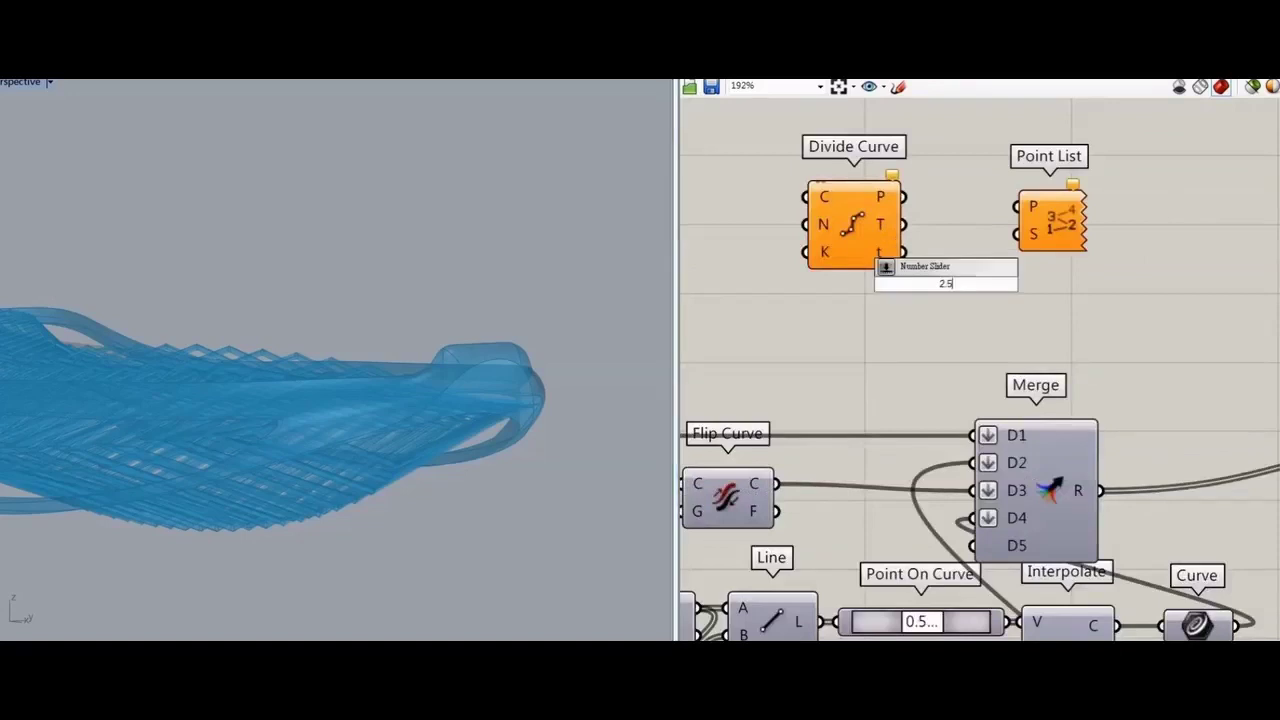
left_click_drag(1019, 235, 1062, 283)
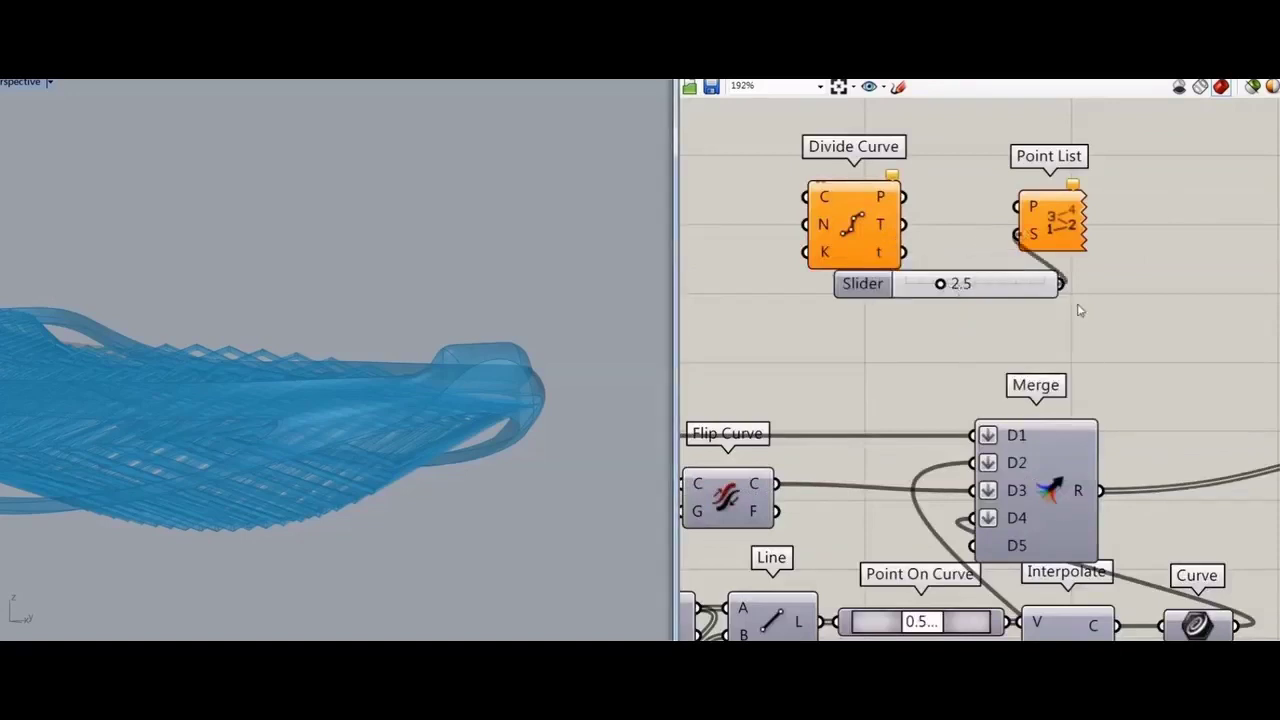
left_click_drag(904, 197, 1094, 222)
- Disable all components downstream of the Merge component
scroll(1166, 337, "down", 4)
right_click_drag(1166, 337, 874, 300)
scroll(874, 295, "down", 3)
left_click_drag(1192, 504, 864, 218)
right_click(917, 130)
left_click(945, 195)
left_click(860, 208)
- Rearrange the Merge, its D2 Curve parameter and the Flip Curve so the wiring into Merge is easier to follow
scroll(726, 264, "up", 5)
left_click_drag(1107, 276, 1062, 361)
left_click_drag(968, 345, 1107, 348)
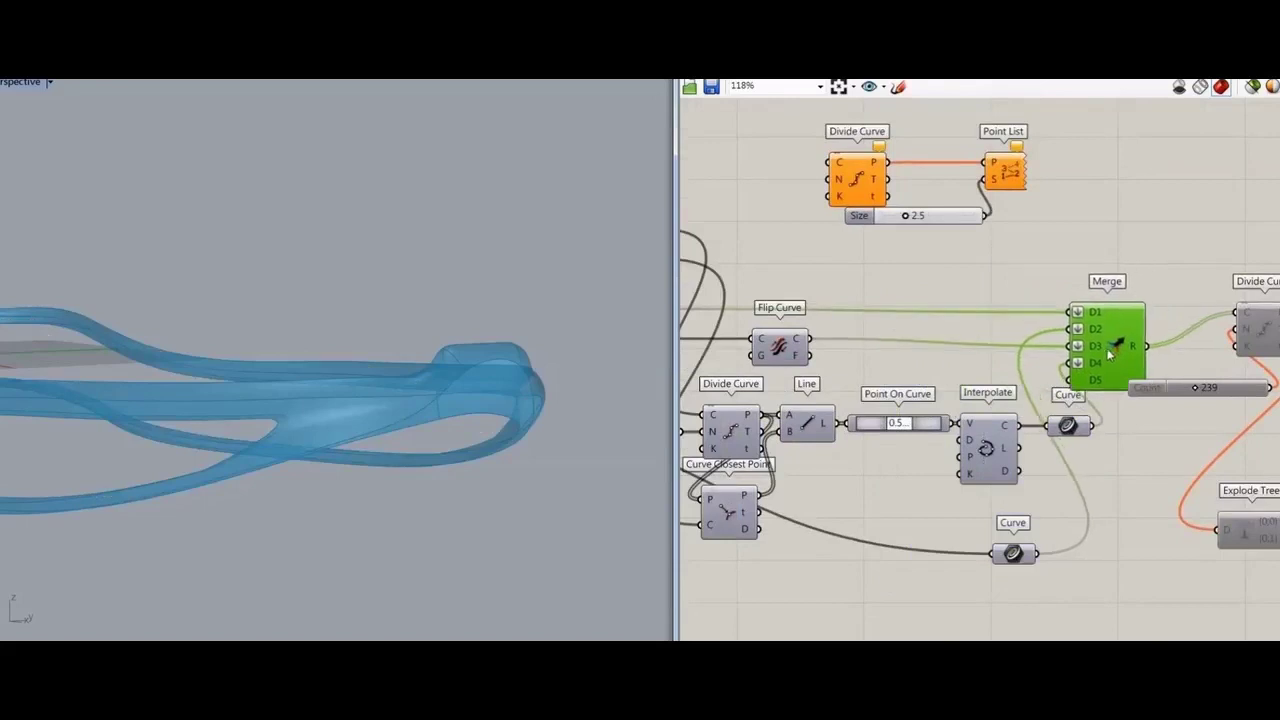
scroll(976, 342, "up", 1)
left_click_drag(1002, 558, 992, 332)
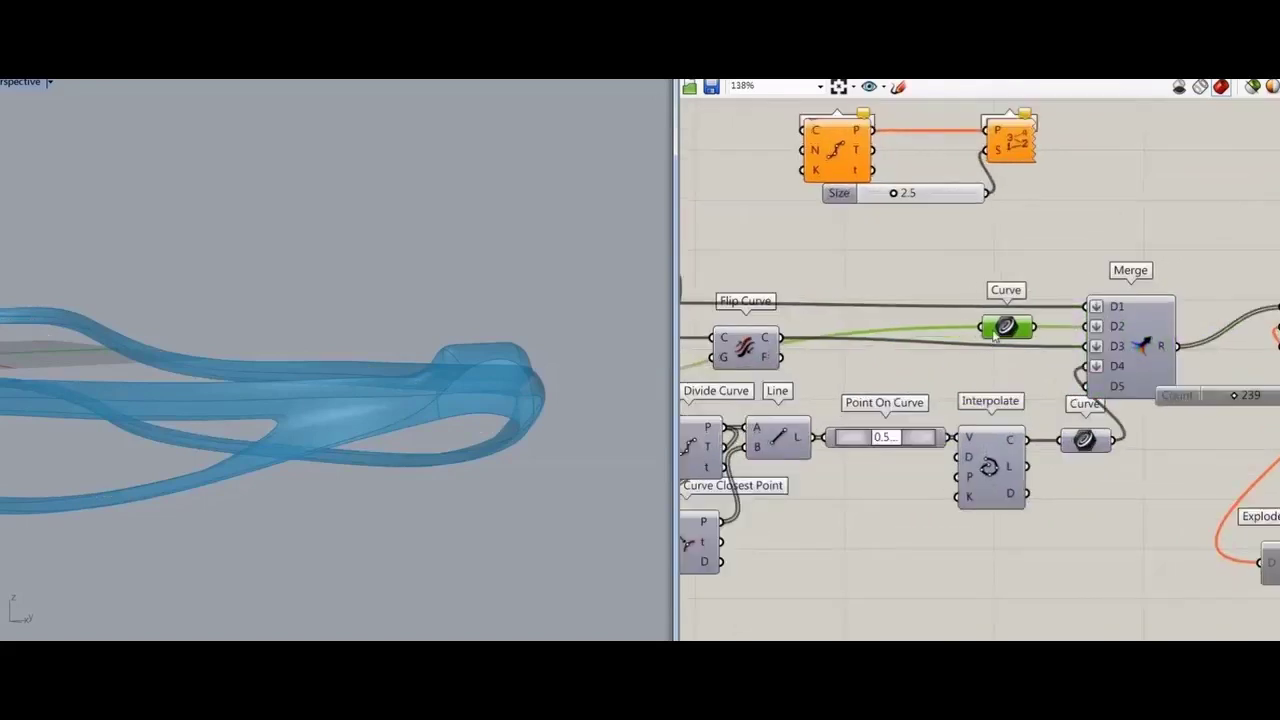
scroll(993, 335, "down", 3)
scroll(854, 302, "up", 2)
left_click(825, 279)
left_click(824, 305)
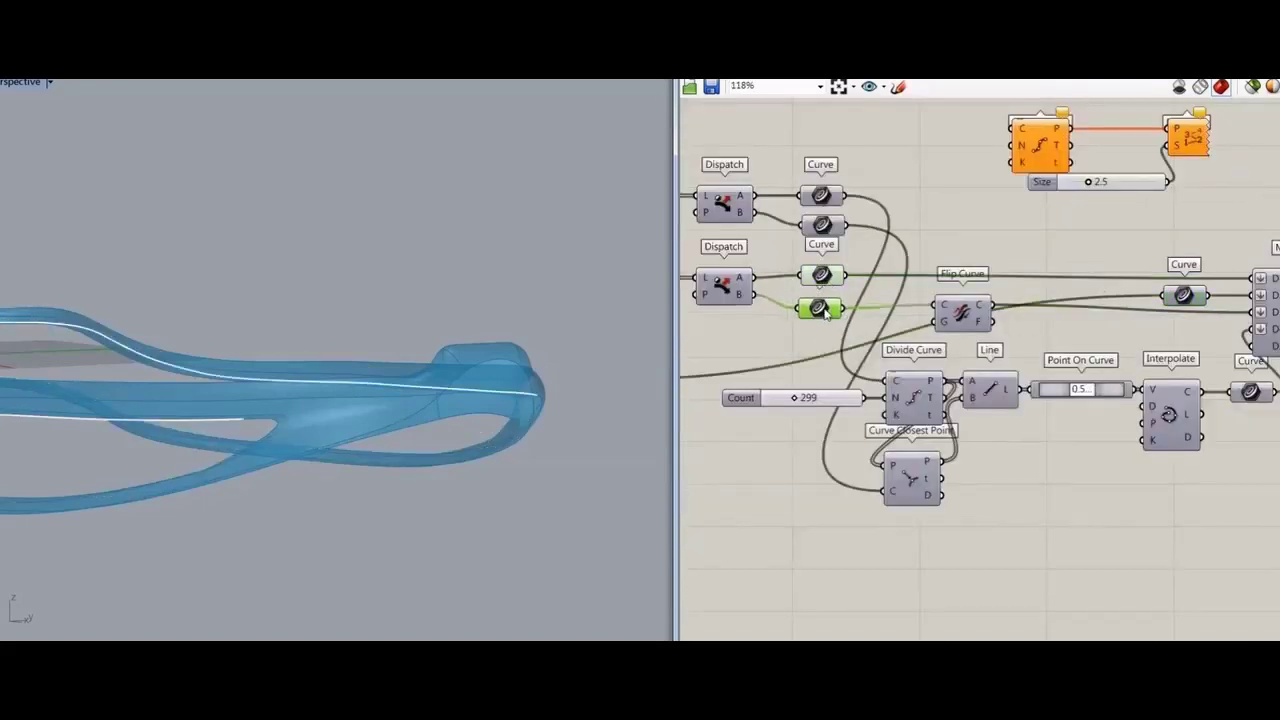
left_click_drag(967, 320, 1112, 328)
left_click(1172, 344)
- Feed Divide Curve's C input with the Merge D1 curve and the D2 curve in turn to compare their point numbering
right_click_drag(1178, 346, 991, 414)
left_click_drag(826, 196, 921, 361)
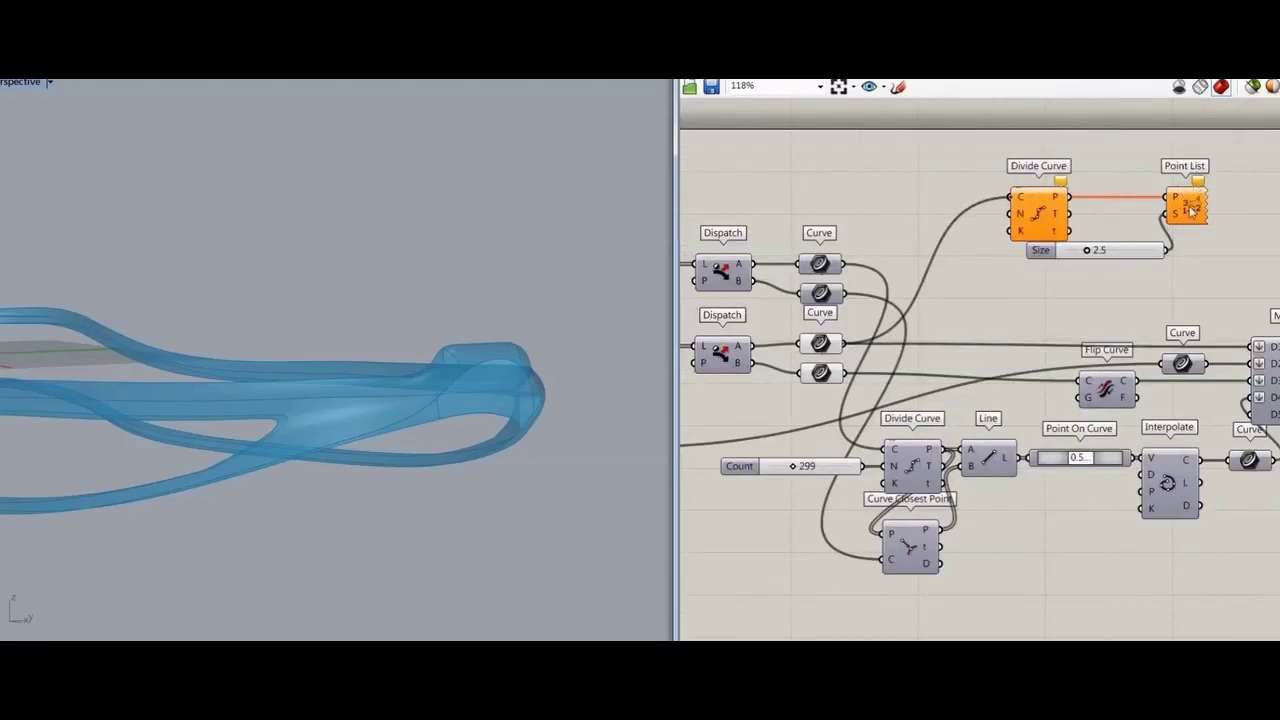
left_click(1188, 209)
scroll(420, 440, "down", 4)
right_click_drag(425, 430, 395, 433)
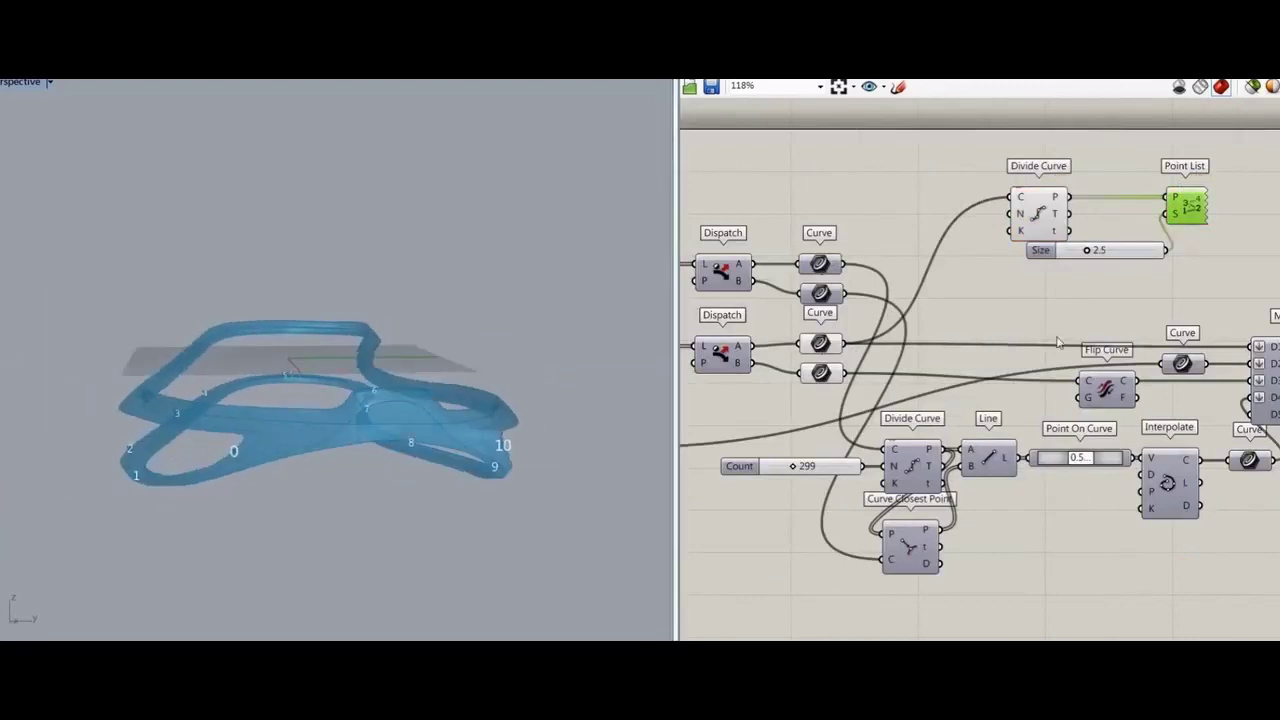
right_click_drag(1147, 372, 1110, 347)
left_click_drag(1166, 339, 975, 175)
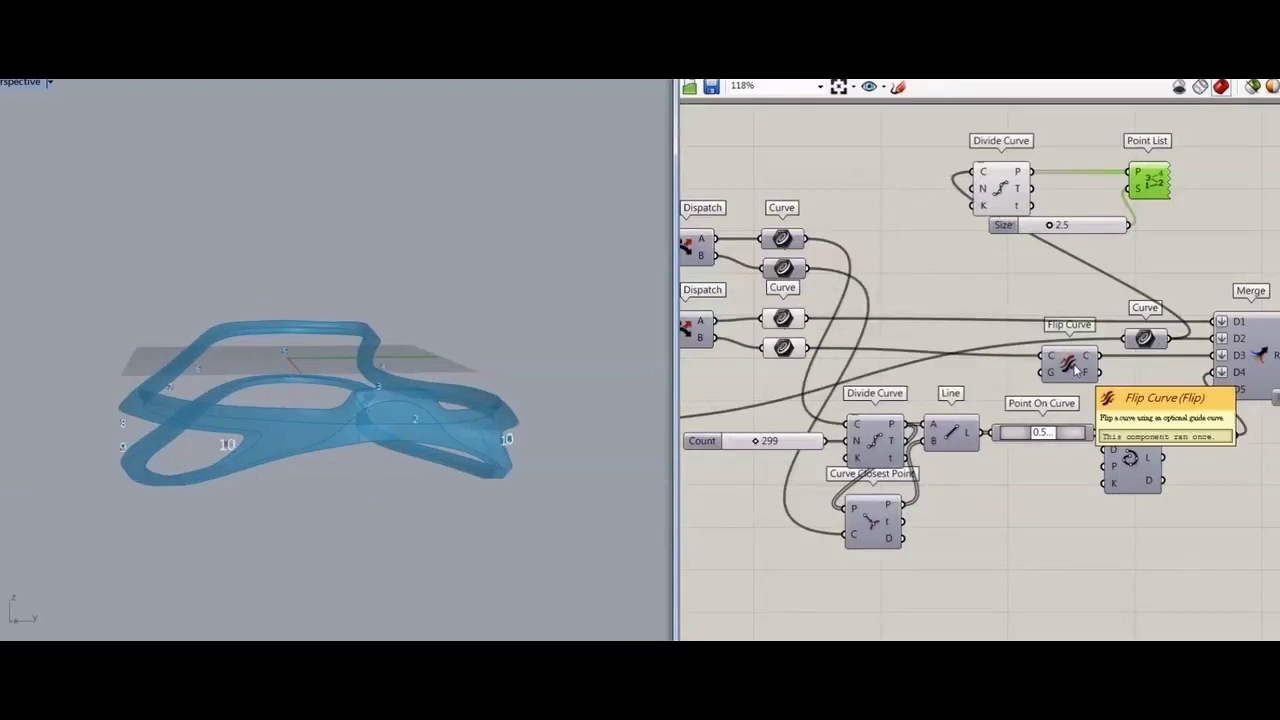
- Insert a Flip Curve component between the Curve parameter feeding Merge D2 and the Merge to reverse that curve's direction
left_click_drag(1147, 341, 1050, 282)
double_click(1078, 285)
type("flip")
key("Return")
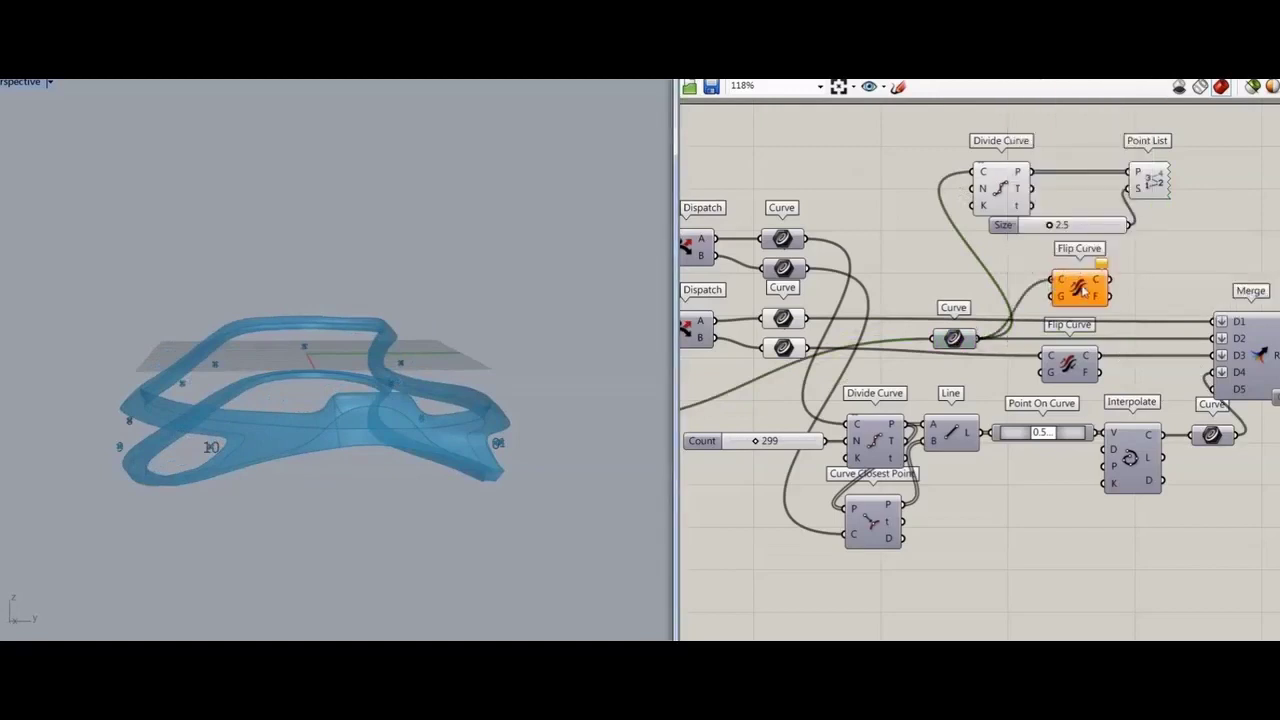
left_click_drag(960, 338, 895, 338)
left_click_drag(1075, 288, 1218, 338)
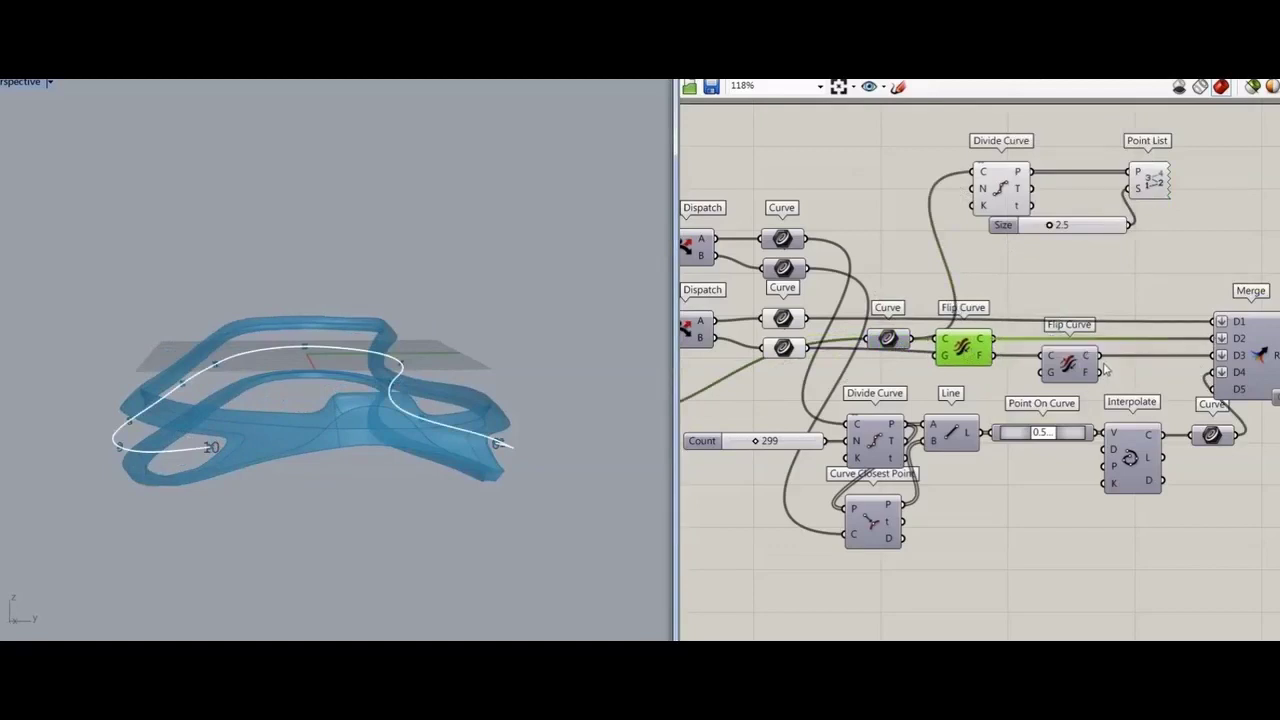
- Feed Divide Curve's C input with the D3 Flip Curve output and the D4 curve in turn to compare their point numbering
left_click_drag(1100, 355, 978, 173)
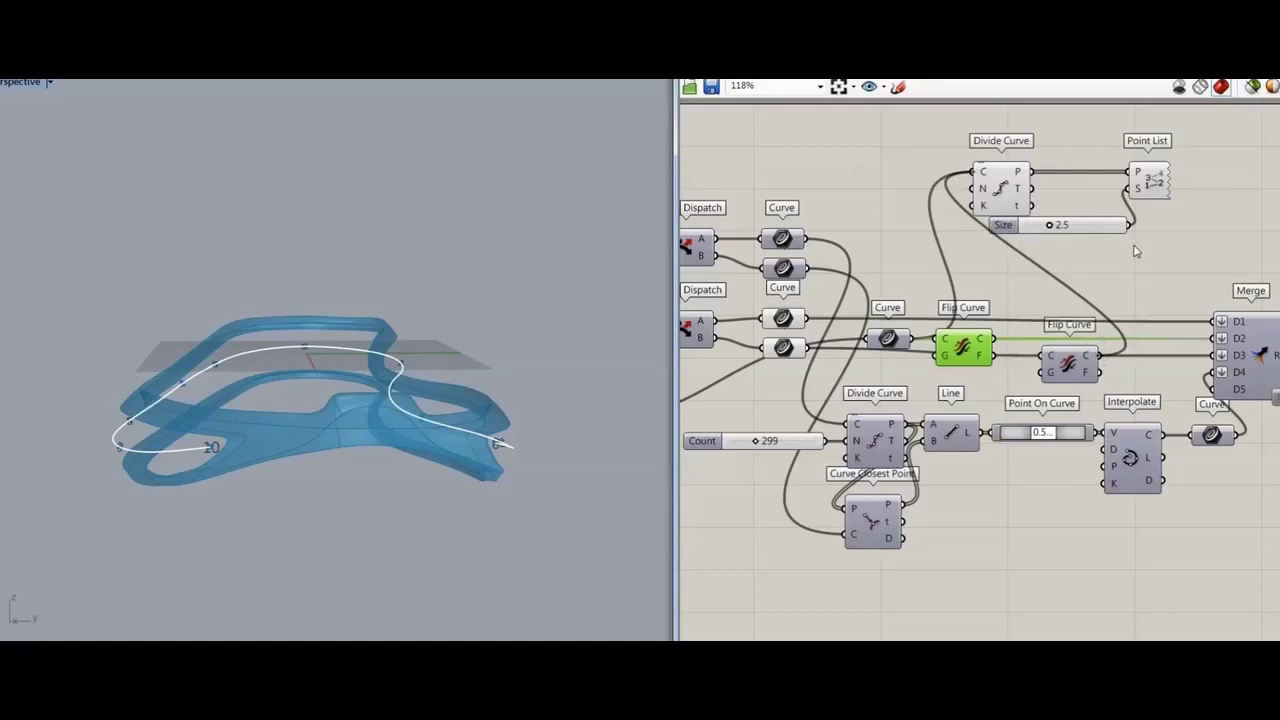
left_click_drag(1212, 435, 1192, 435)
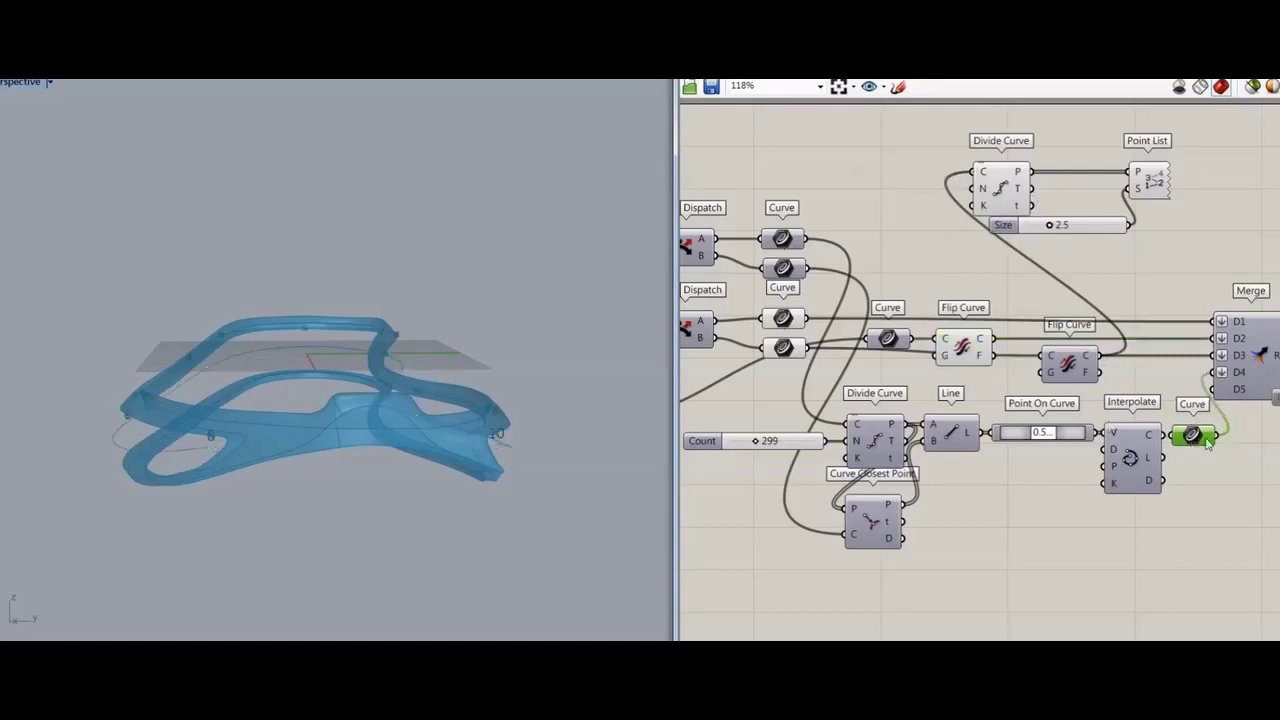
left_click(1214, 235)
- Turn off the preview of the numbering-check Divide Curve and Point List components
left_click(1146, 190)
left_click_drag(1172, 254, 1000, 180)
right_click_drag(1032, 240, 967, 238)
right_click(1178, 168)
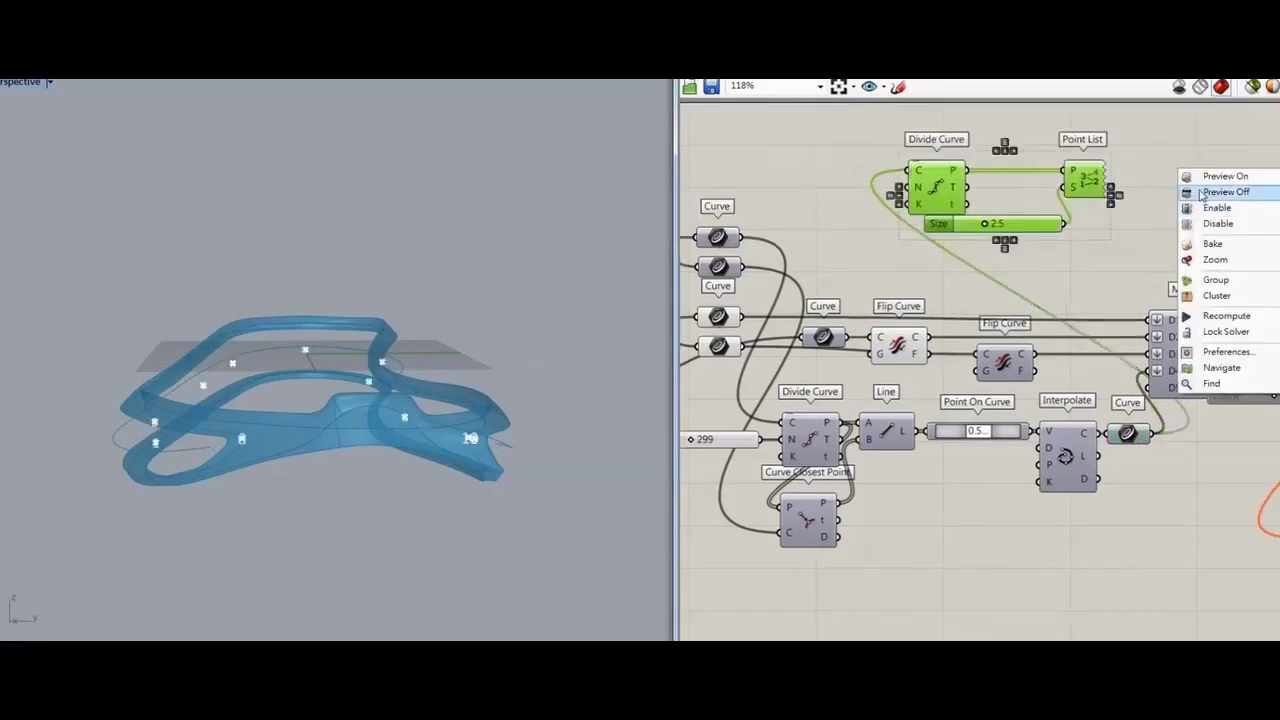
left_click(1202, 195)
- Re-enable Merge and all components downstream of it, and highlight the final component's geometry in the viewport
scroll(1000, 350, "down", 6)
right_click_drag(998, 357, 898, 348)
left_click_drag(1120, 209, 835, 529)
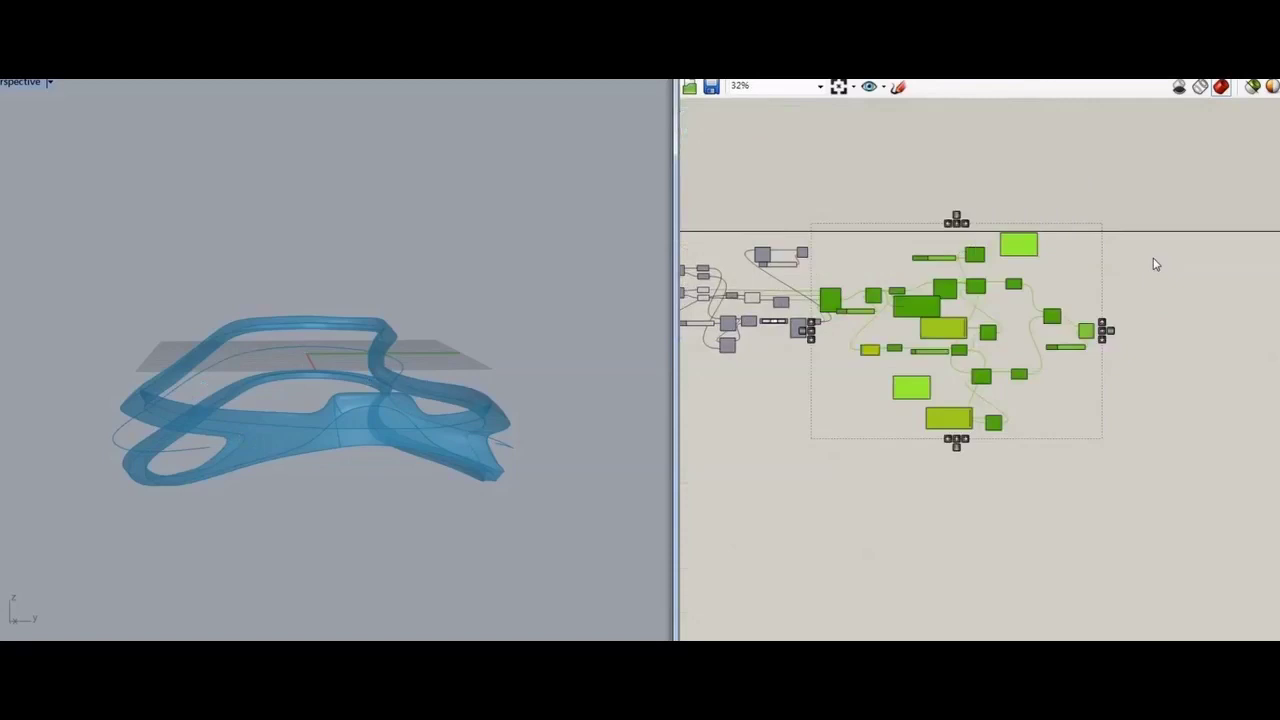
left_click(1155, 264)
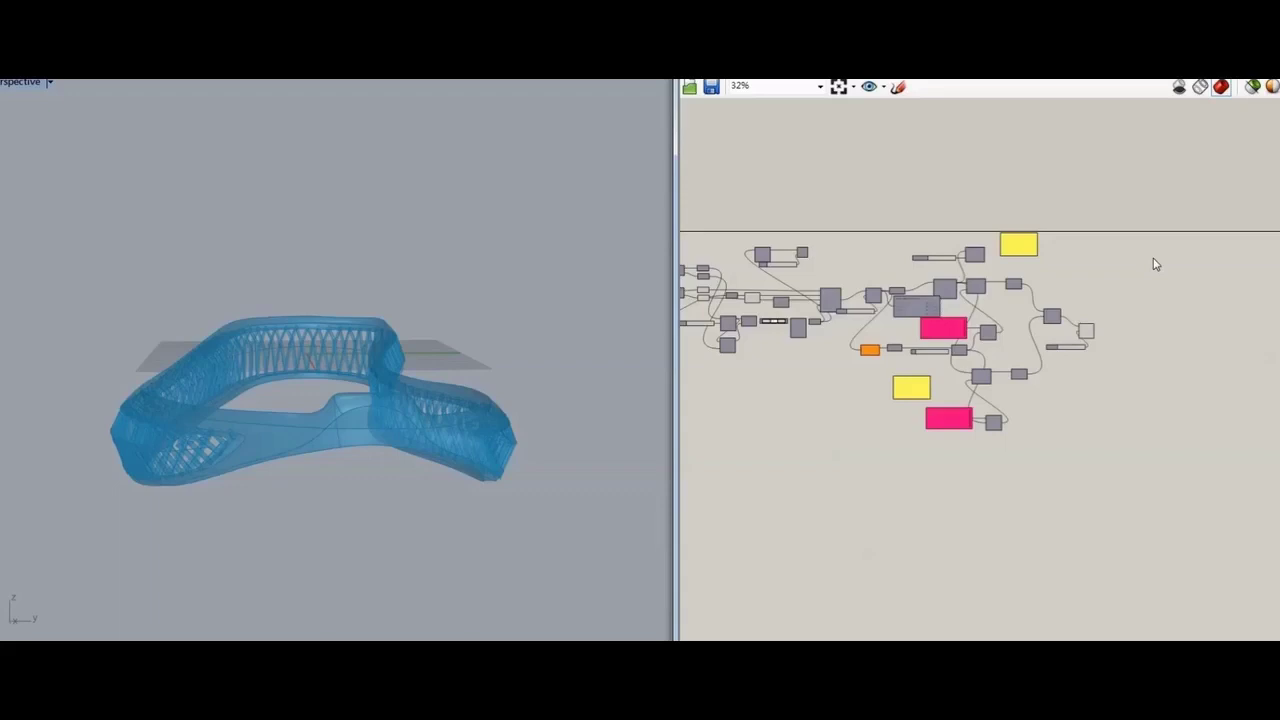
left_click(1086, 322)
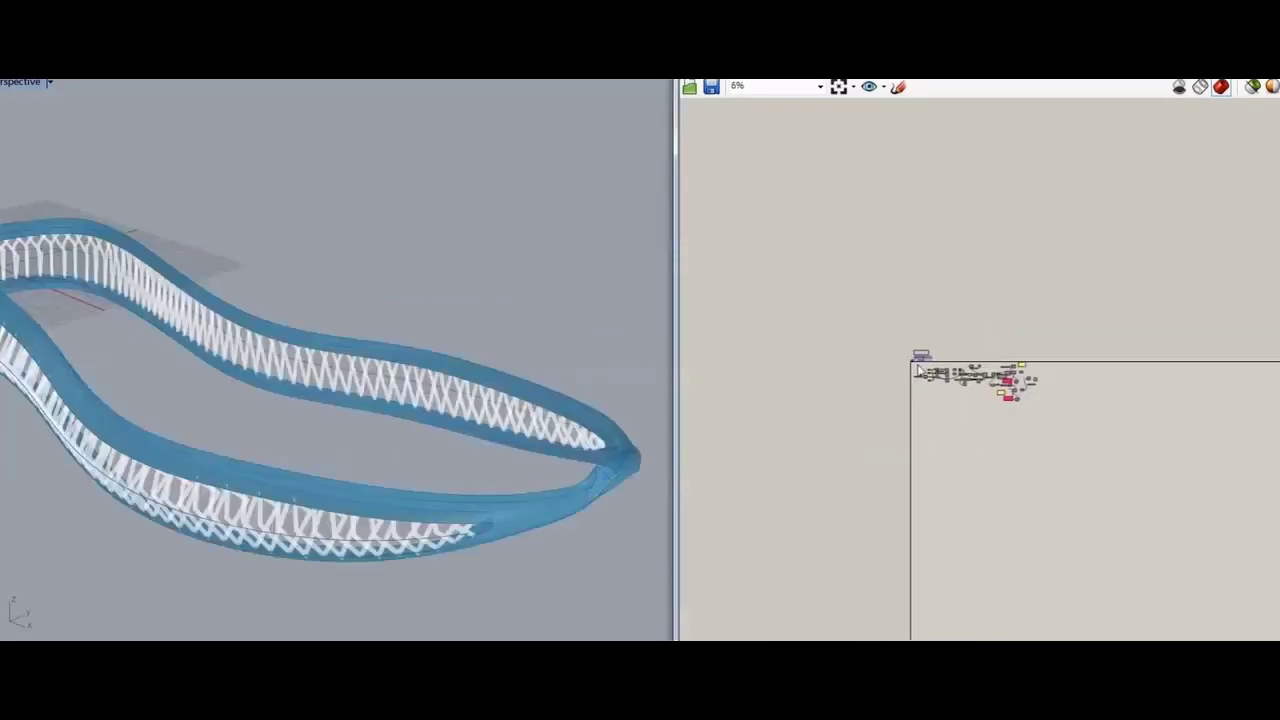
- Enable the two stacked Brep parameters in the purple group and turn on their preview
scroll(982, 384, "up", 5)
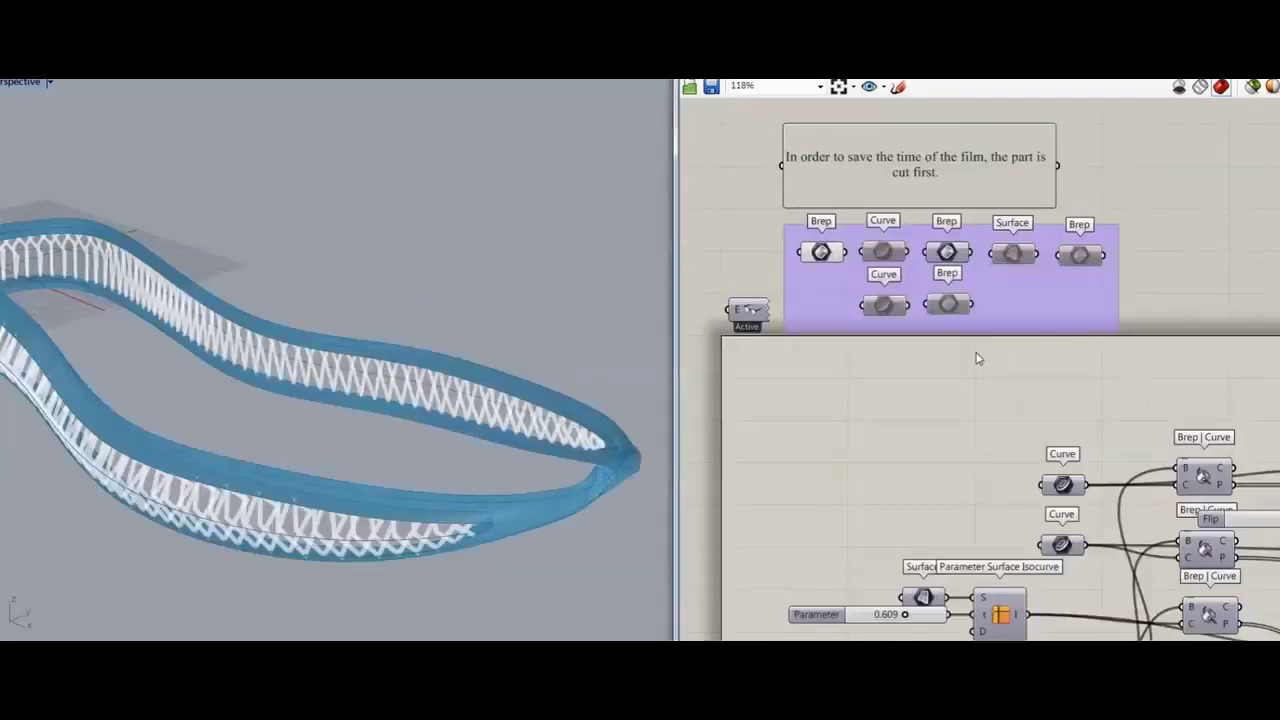
right_click(981, 378)
left_click(1002, 417)
left_click(964, 358)
left_click_drag(969, 214, 942, 314)
right_click(970, 391)
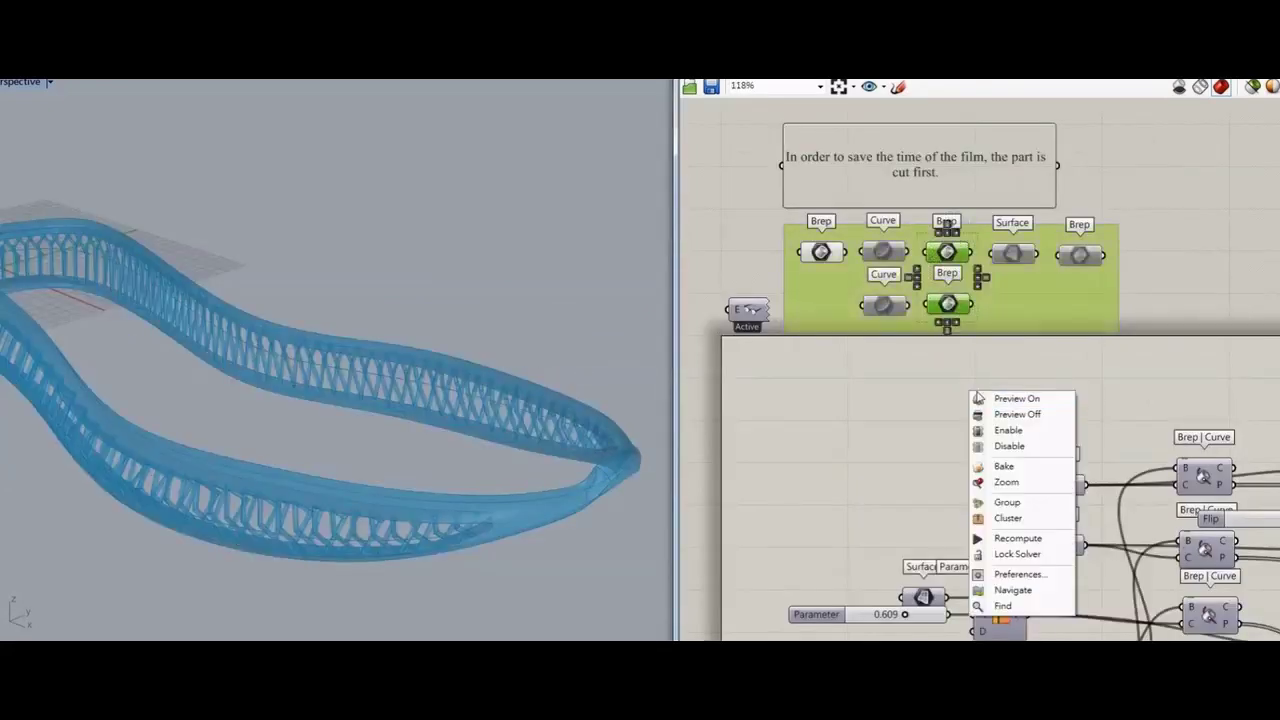
left_click(985, 398)
left_click(930, 391)
- Turn on the preview of the single Brep parameter beside Surface in the purple group
left_click(1080, 255)
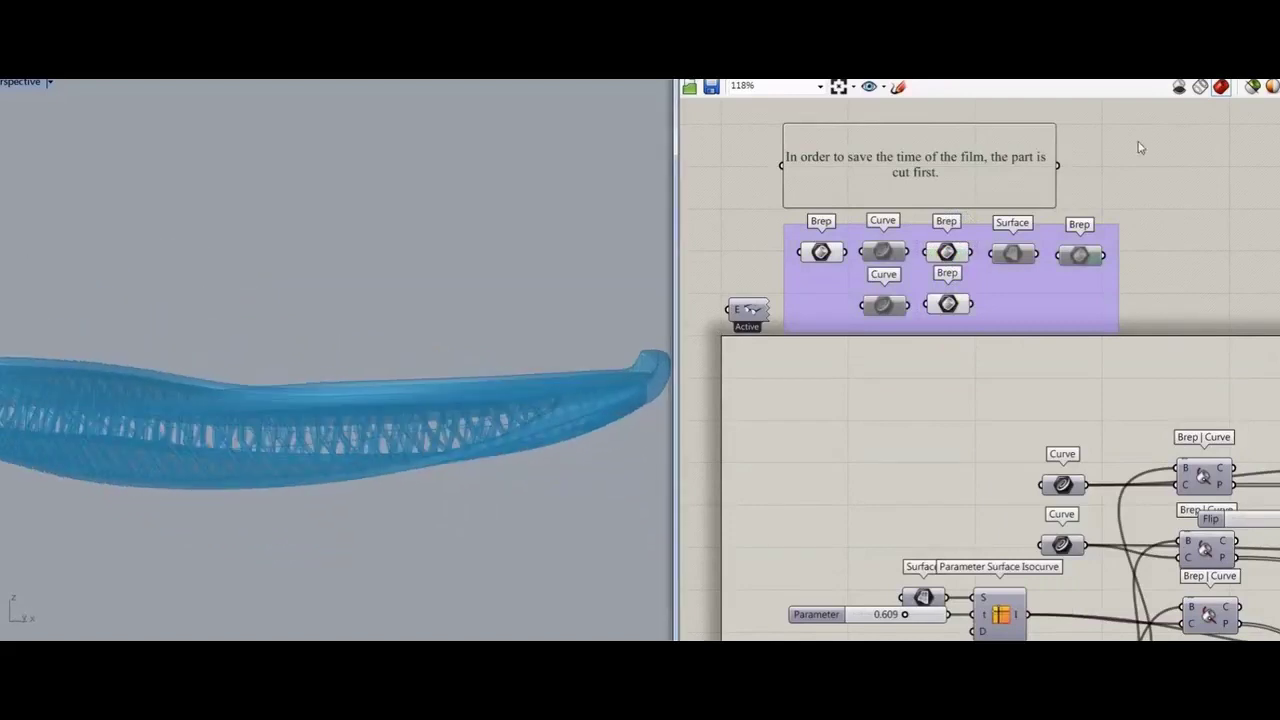
right_click(1137, 190)
left_click(1152, 198)
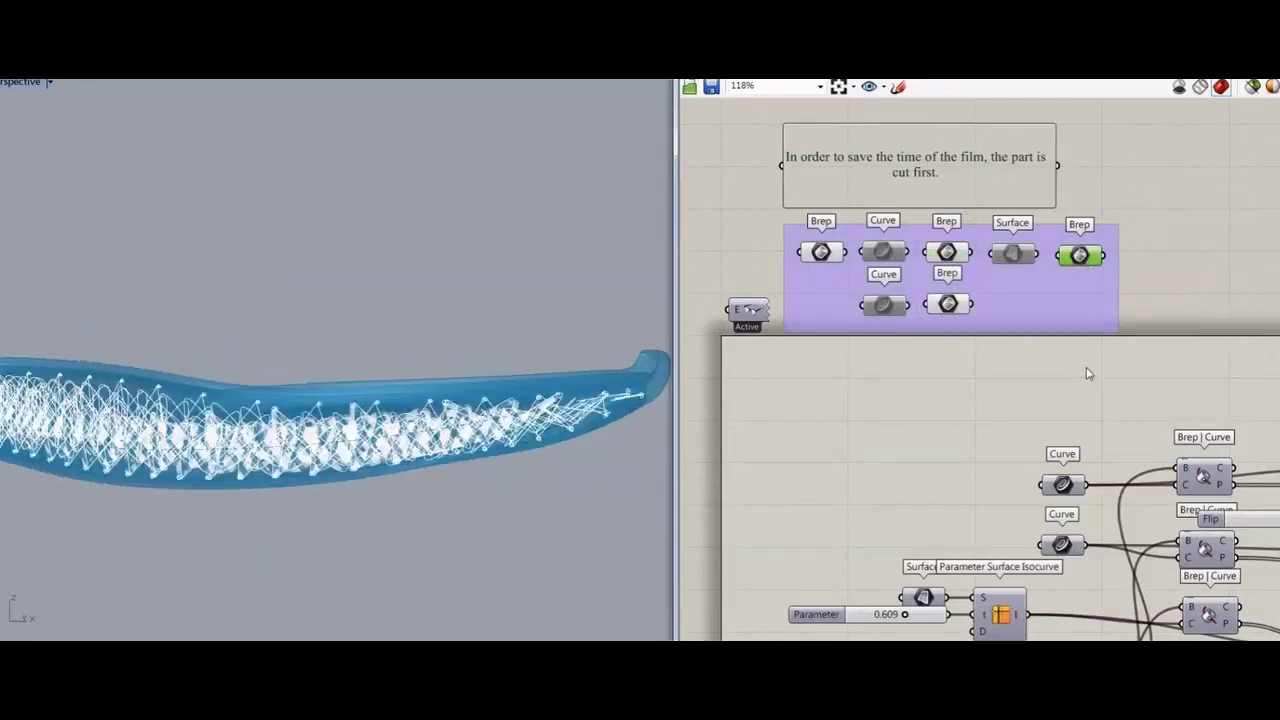
- Examine the completed shoe sole lattice from several angles in the enlarged perspective view
right_click_drag(957, 421, 897, 442)
left_click(897, 448)
right_click_drag(638, 436, 520, 468)
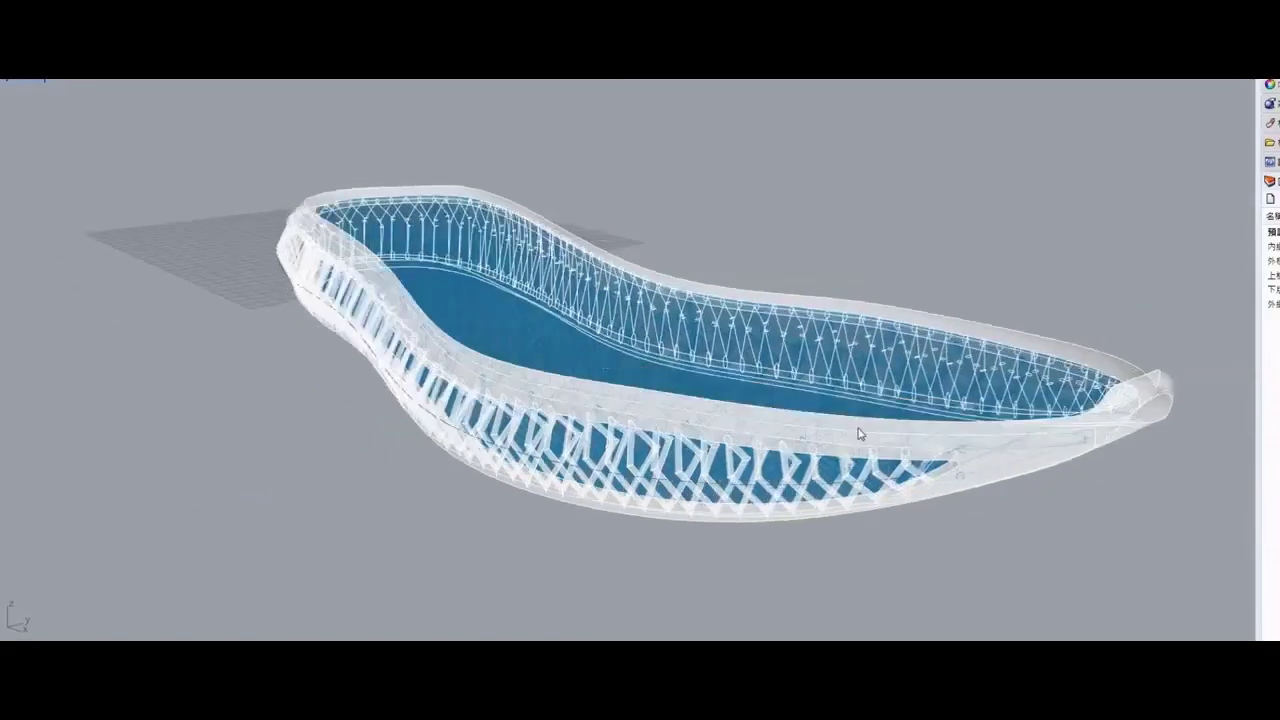
right_click_drag(858, 433, 652, 463)
scroll(640, 457, "up", 5)
scroll(640, 457, "down", 5)
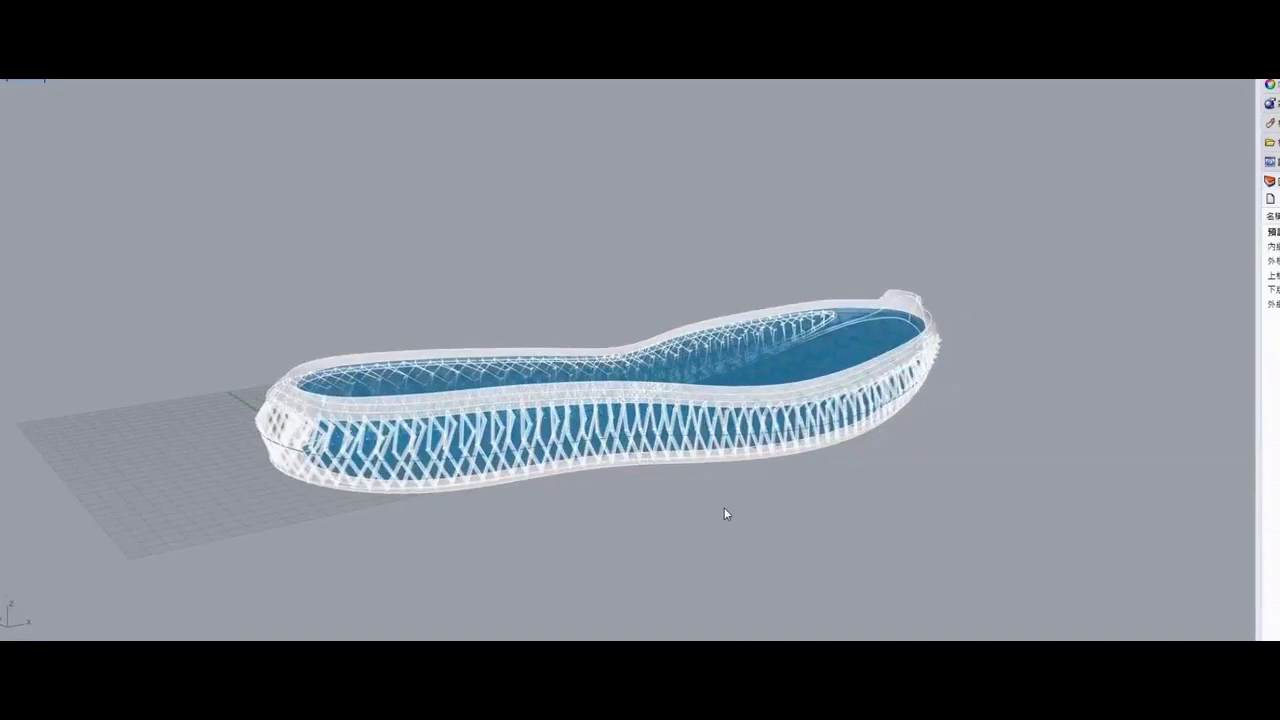
right_click_drag(724, 510, 707, 544)
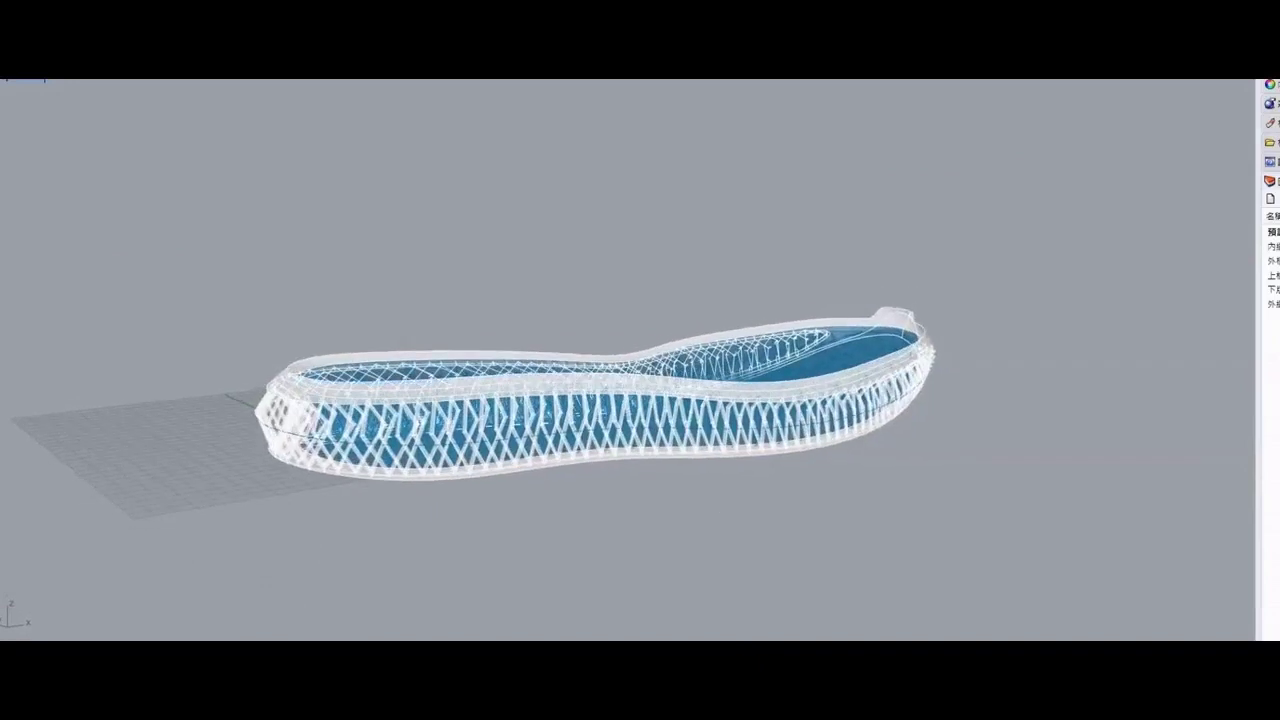